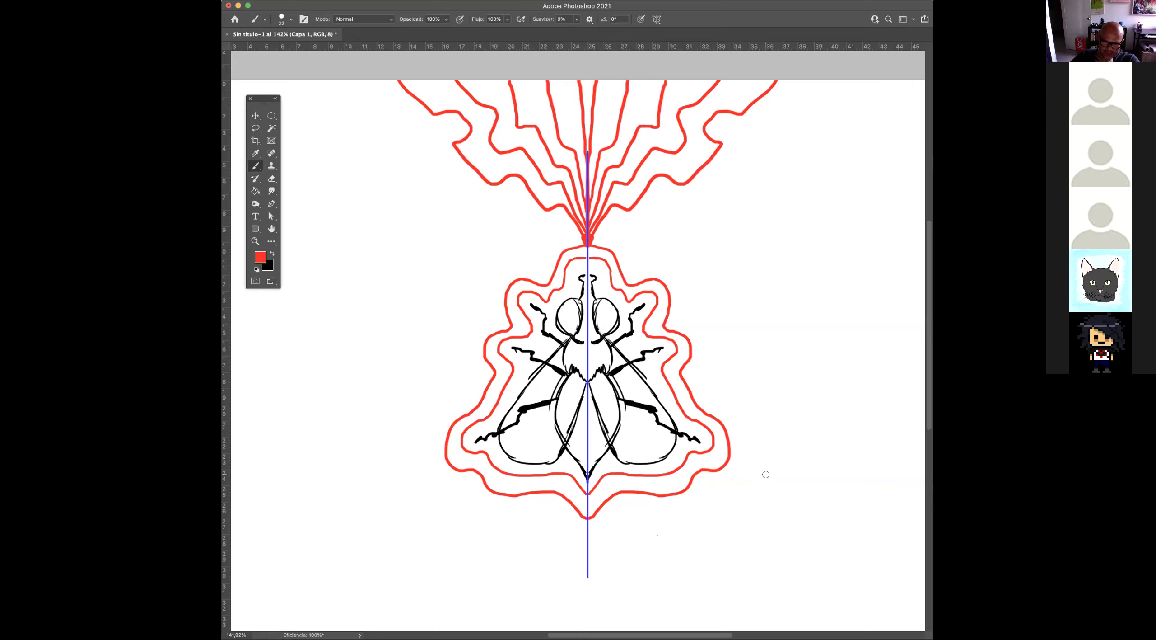
Paint mirrored sets of concentric wavy red outlines on both sides below the fly, expanding until they meet its red contour.
mouse_move(792, 464)
mouse_down()
mouse_move(764, 475)
mouse_move(776, 486)
mouse_move(758, 514)
mouse_move(774, 520)
mouse_move(793, 502)
mouse_move(786, 483)
mouse_move(809, 488)
mouse_move(785, 465)
mouse_up()
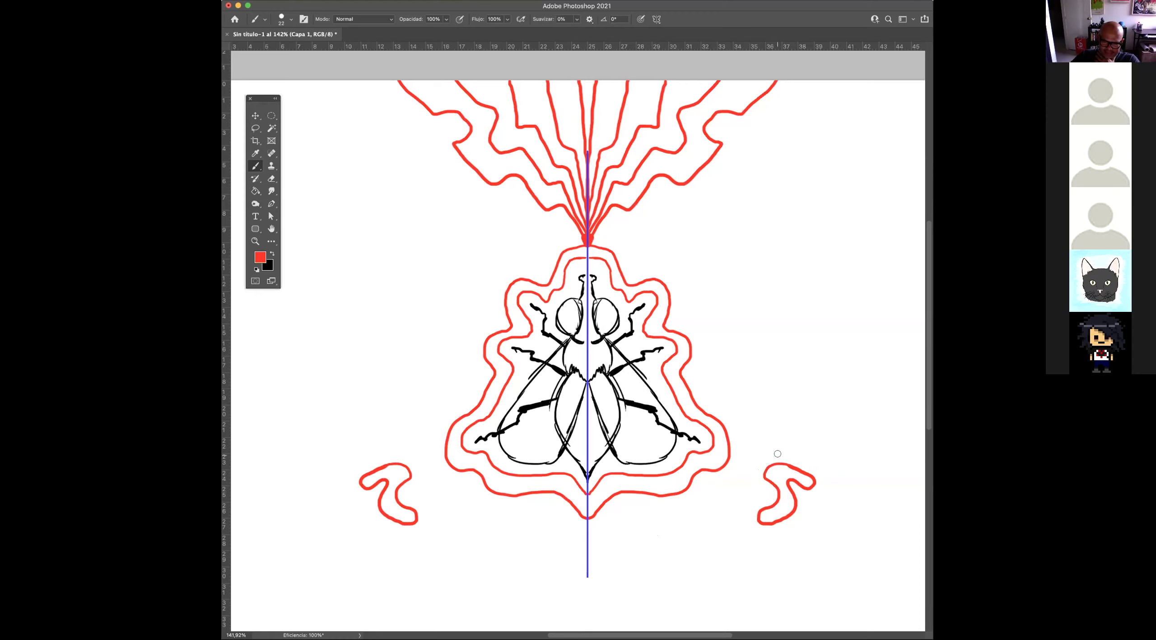
mouse_move(783, 452)
mouse_down()
mouse_move(753, 467)
mouse_move(766, 490)
mouse_move(746, 517)
mouse_move(771, 533)
mouse_move(792, 527)
mouse_move(801, 500)
mouse_move(835, 479)
mouse_move(770, 440)
mouse_up()
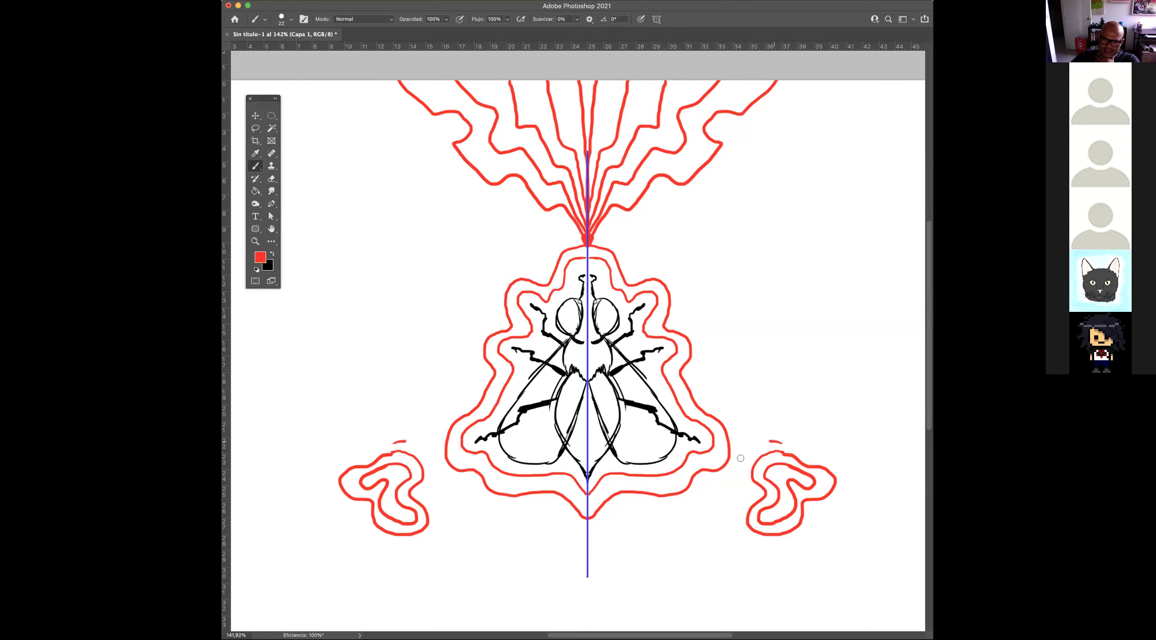
mouse_move(745, 484)
mouse_down()
mouse_move(737, 533)
mouse_move(776, 562)
mouse_move(840, 503)
mouse_move(852, 478)
mouse_move(842, 458)
mouse_move(783, 443)
mouse_move(771, 431)
mouse_move(781, 426)
mouse_move(752, 429)
mouse_move(730, 453)
mouse_move(727, 496)
mouse_move(702, 525)
mouse_move(774, 586)
mouse_move(802, 557)
mouse_move(842, 549)
mouse_move(842, 519)
mouse_move(872, 489)
mouse_move(878, 442)
mouse_move(783, 425)
mouse_up()
drag(707, 471, 713, 492)
mouse_move(683, 548)
mouse_down()
mouse_move(713, 562)
mouse_move(746, 586)
mouse_up()
drag(815, 587, 854, 578)
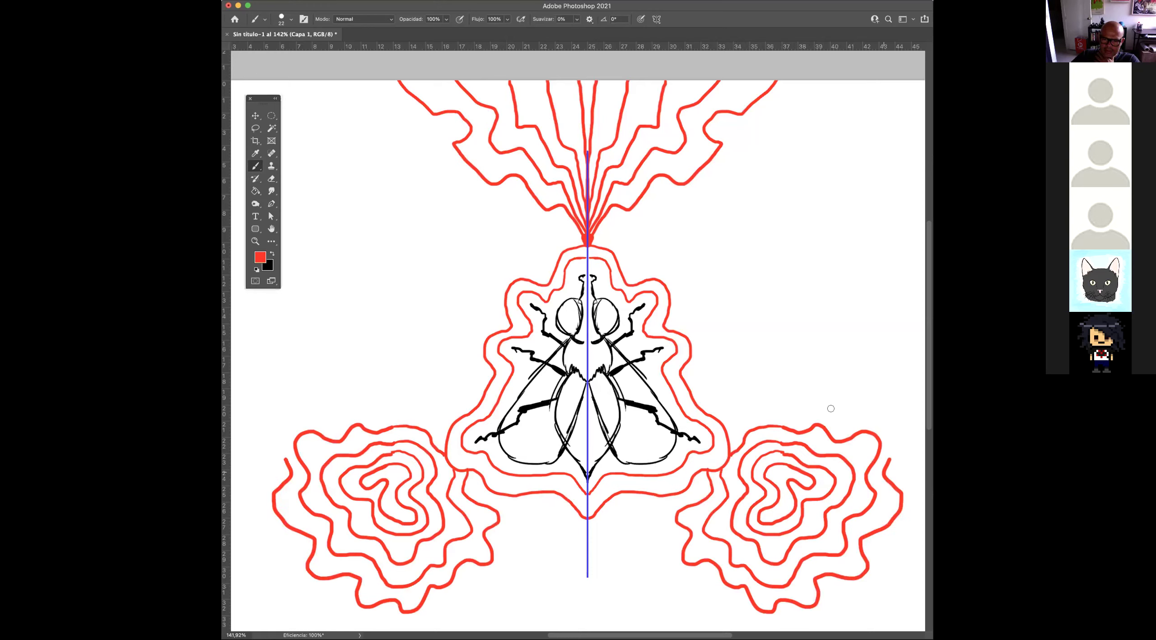
drag(754, 407, 722, 435)
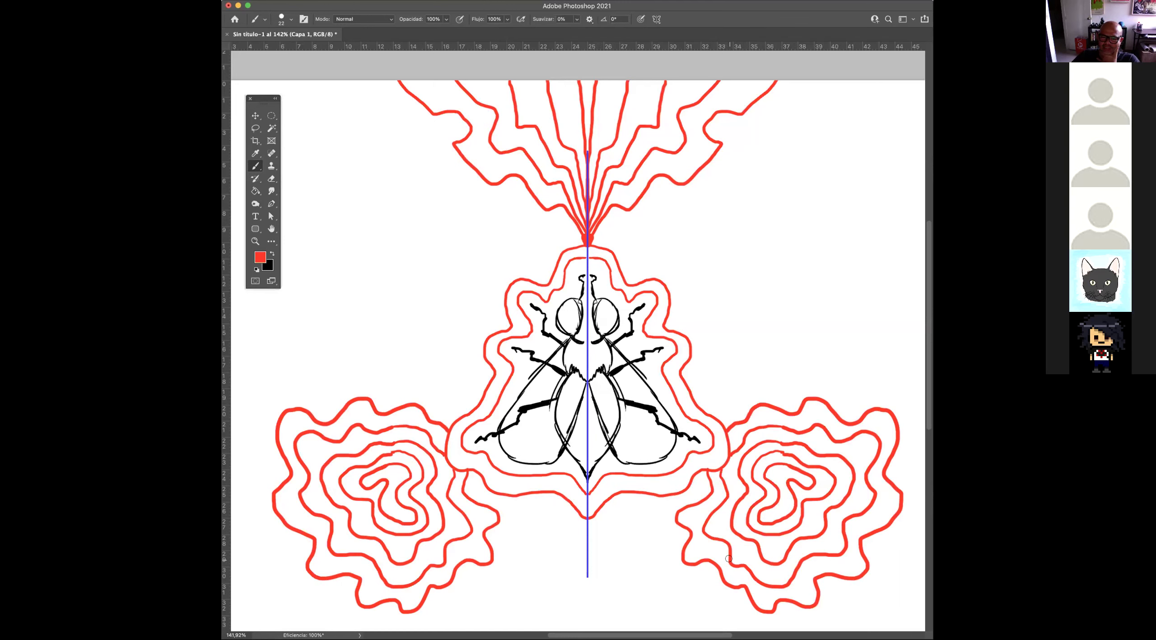
Change the foreground color to green and paint mirrored fans of pointed leaf strokes on both sides of the fly.
click(260, 257)
click(786, 437)
click(768, 386)
click(863, 347)
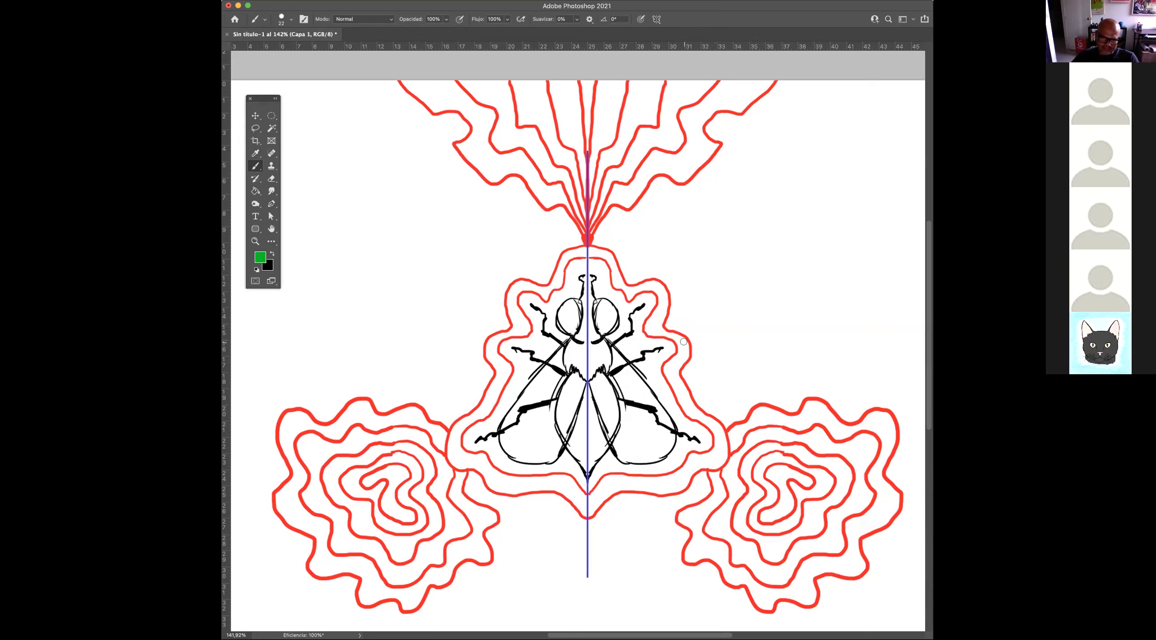
click(698, 396)
mouse_move(762, 338)
mouse_down()
mouse_move(708, 375)
mouse_move(727, 310)
mouse_move(708, 369)
mouse_up()
mouse_move(726, 278)
mouse_down()
mouse_move(717, 341)
mouse_move(724, 306)
mouse_move(703, 347)
mouse_move(698, 283)
mouse_move(703, 369)
mouse_up()
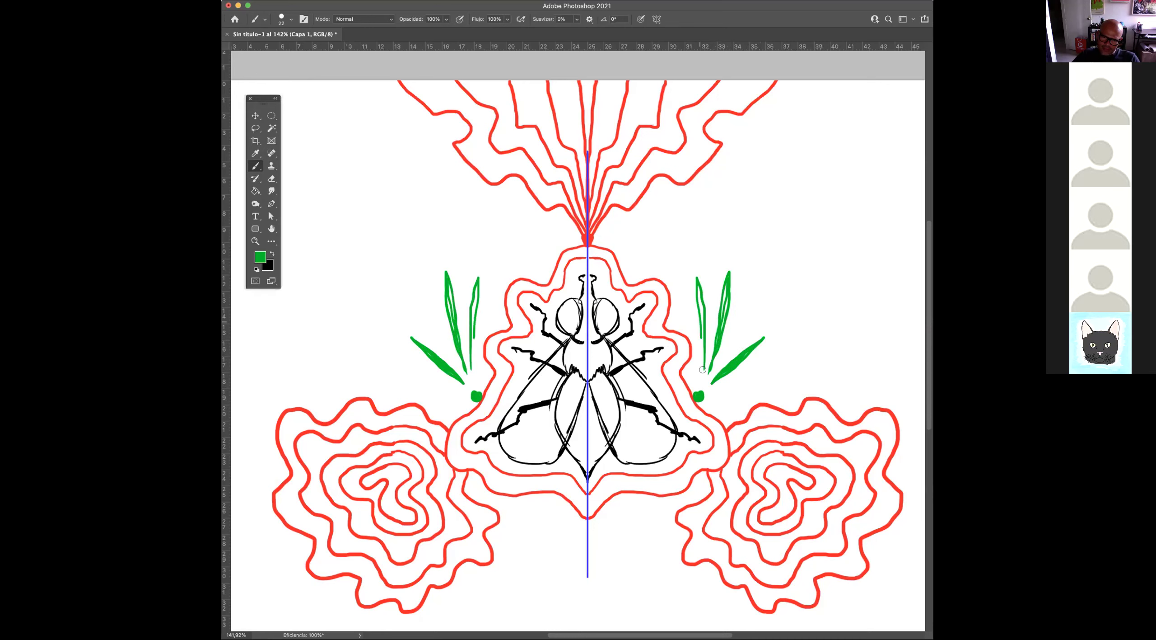
mouse_move(700, 291)
mouse_down()
mouse_move(704, 345)
mouse_move(741, 394)
mouse_move(802, 388)
mouse_up()
mouse_move(719, 389)
mouse_down()
mouse_move(784, 388)
mouse_move(732, 389)
mouse_up()
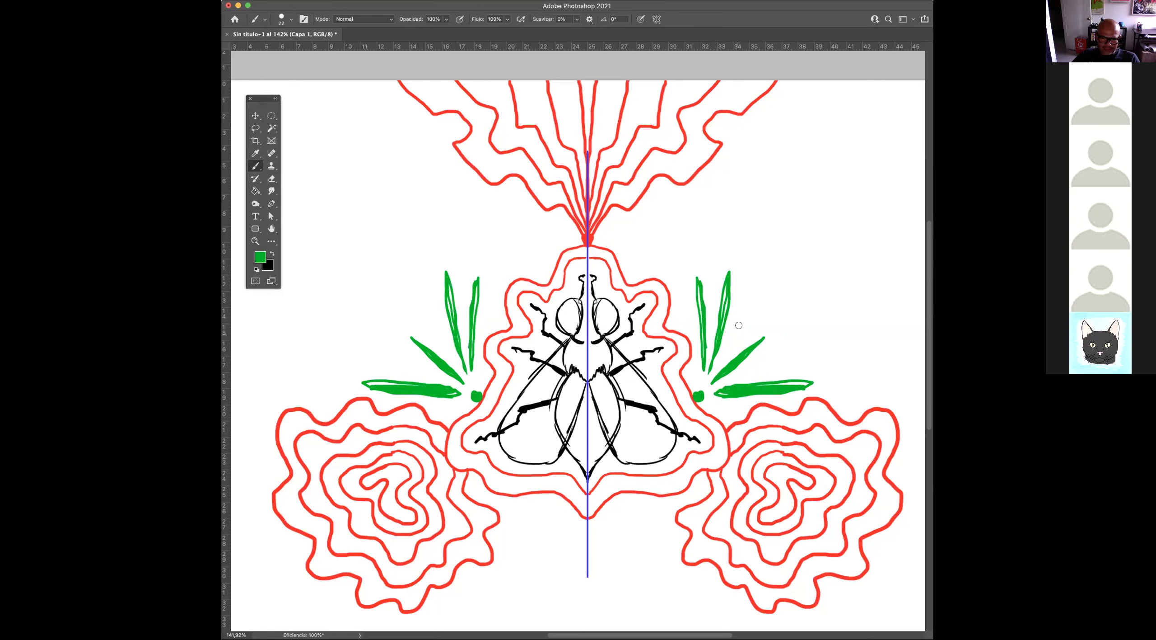
mouse_move(721, 358)
mouse_down()
mouse_move(737, 326)
mouse_move(723, 359)
mouse_move(765, 371)
mouse_up()
drag(692, 370, 695, 376)
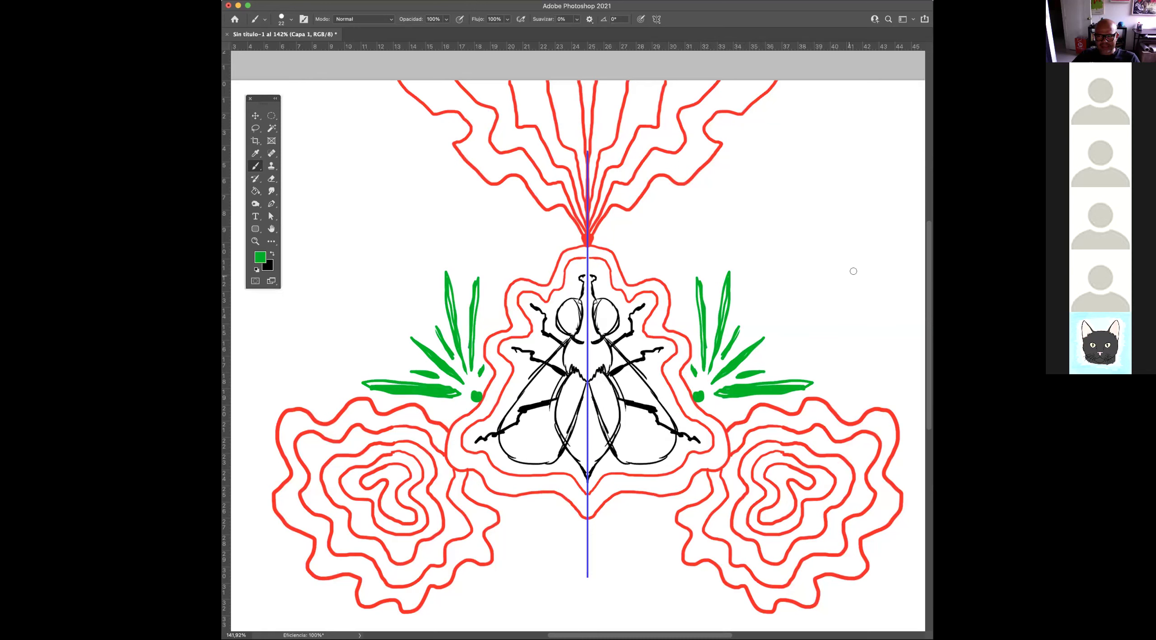
Erase the green dot at the base of each leaf fan with the "Tamaño de presión, circular definido" eraser tip at a small size.
key(e)
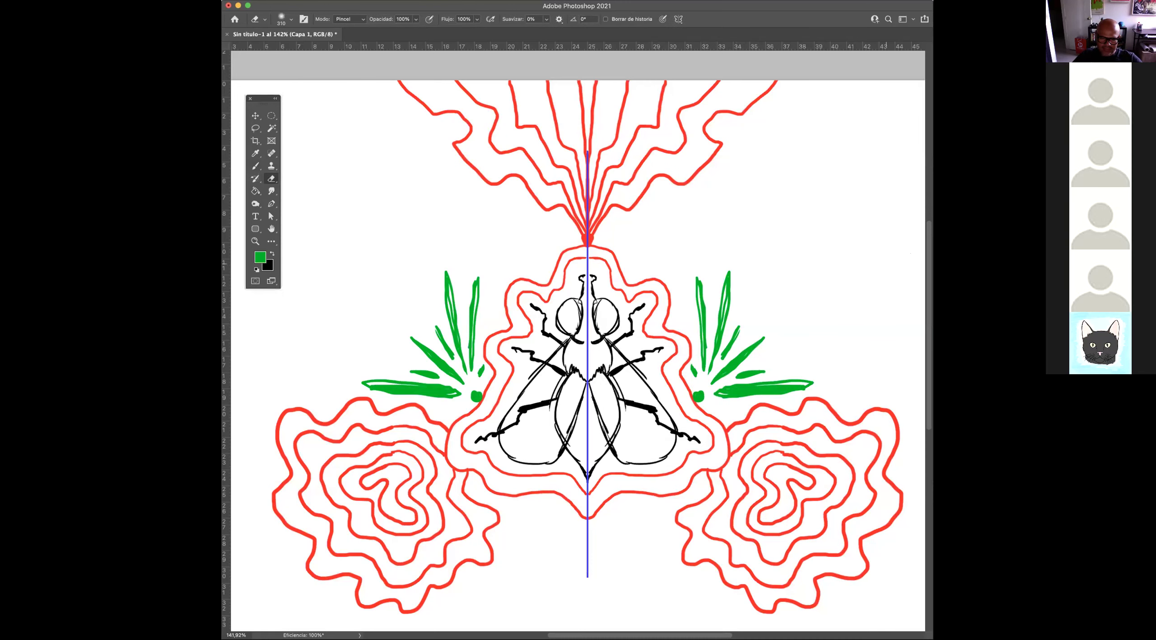
ctrl+alt+drag(704, 397, 667, 396)
click(287, 20)
click(298, 175)
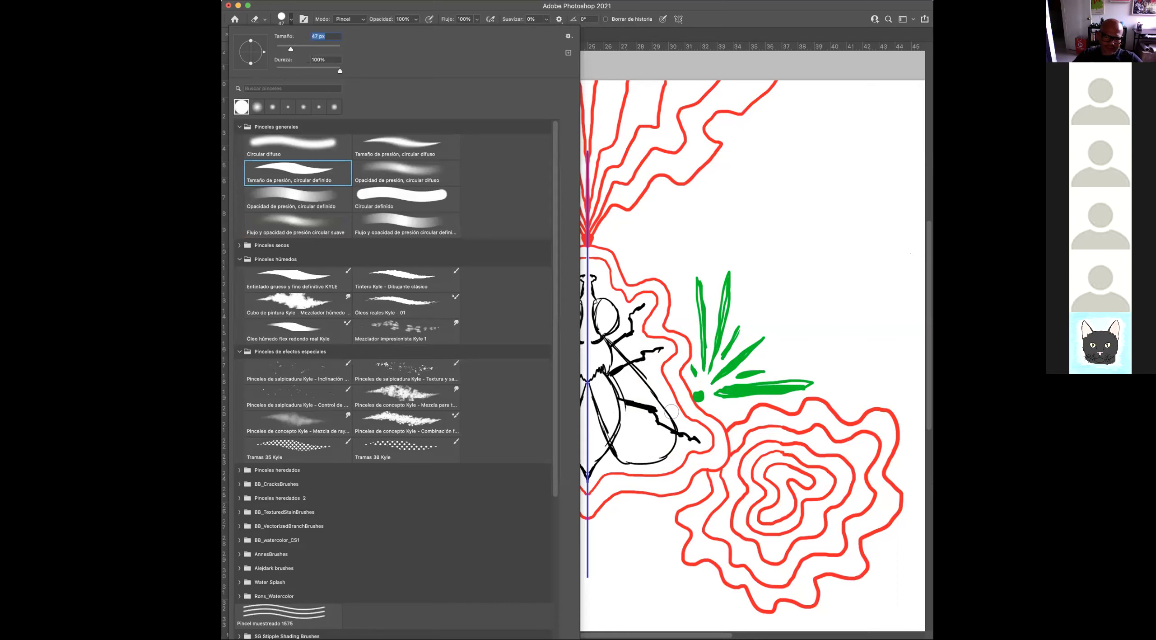
ctrl+alt+drag(693, 394, 704, 400)
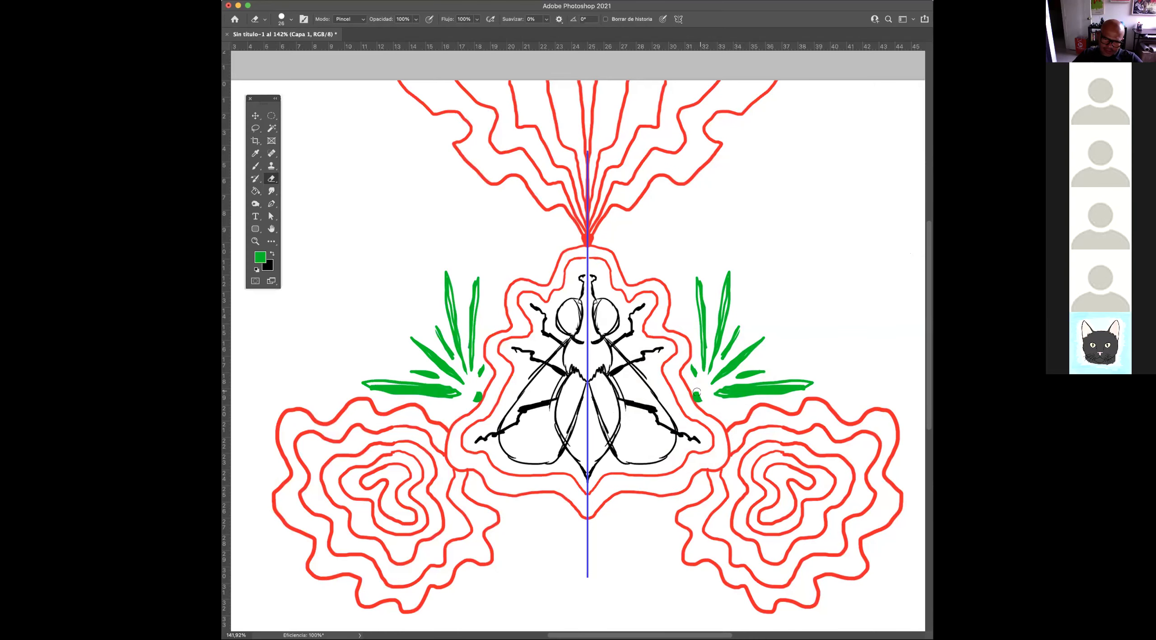
click(696, 397)
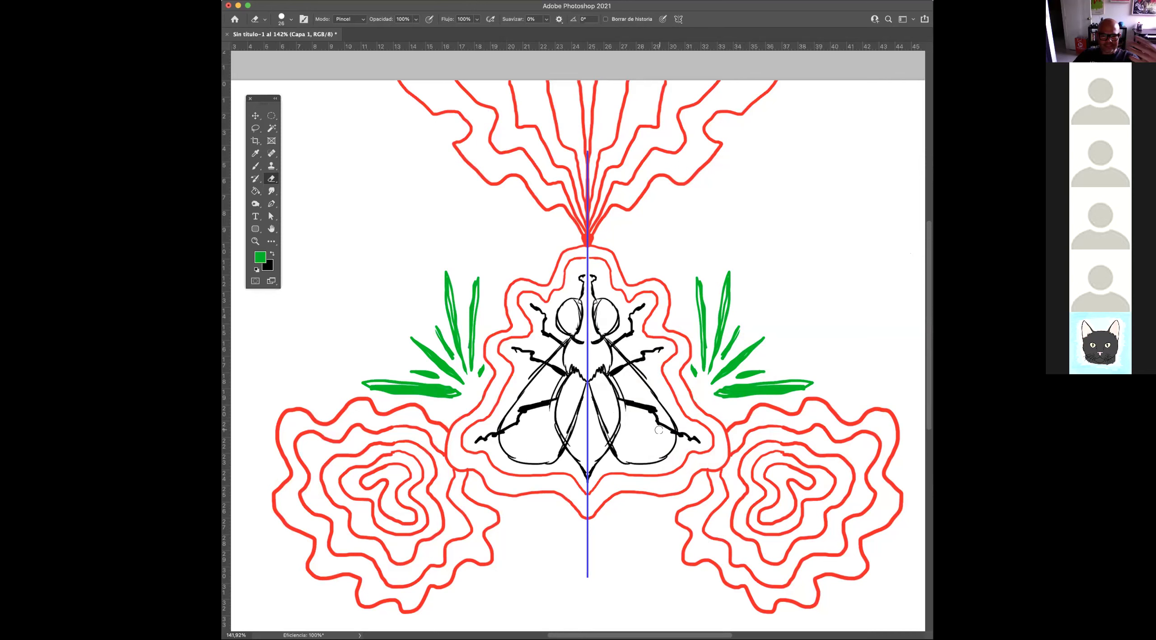
Brush two nested wavy green outlines around the leaf fans, running from the fly's red contour to the lower red shapes.
click(256, 116)
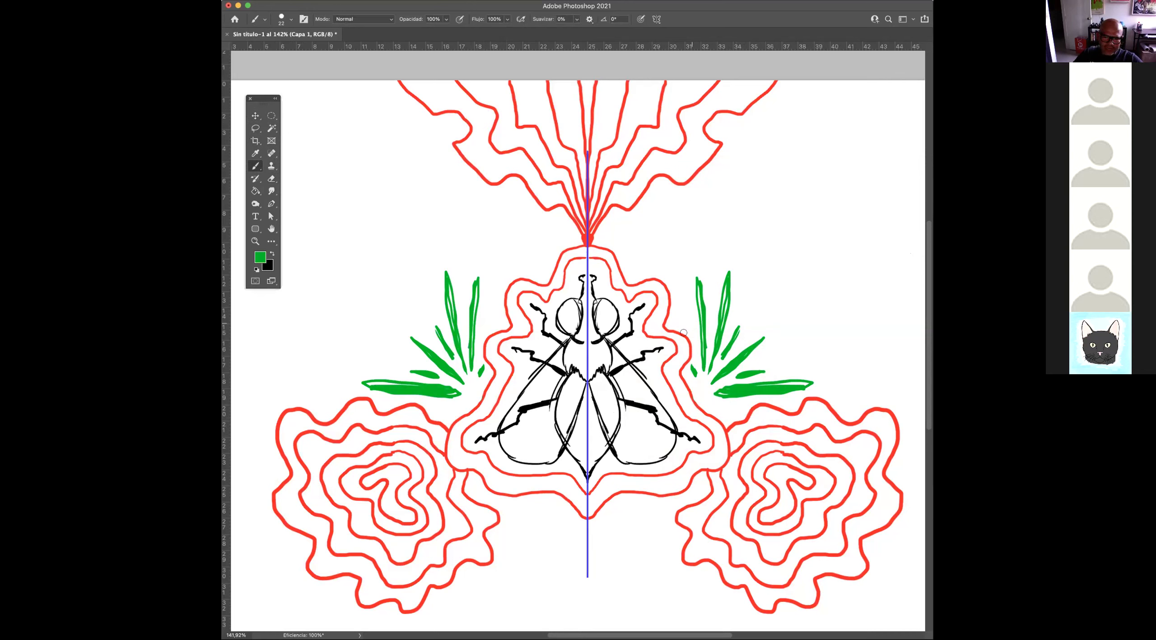
mouse_move(686, 331)
mouse_down()
mouse_move(686, 249)
mouse_move(717, 267)
mouse_move(732, 246)
mouse_move(748, 310)
mouse_move(781, 298)
mouse_move(788, 310)
mouse_move(781, 354)
mouse_move(840, 361)
mouse_move(838, 409)
mouse_up()
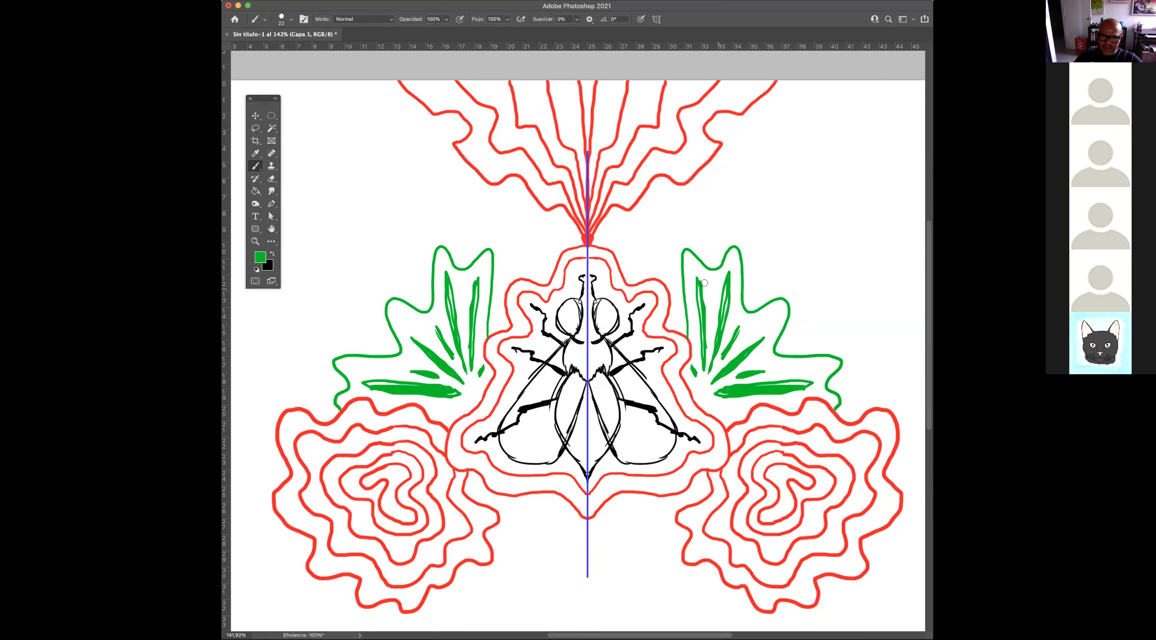
mouse_move(674, 314)
mouse_down()
mouse_move(676, 220)
mouse_move(721, 244)
mouse_move(743, 220)
mouse_move(762, 277)
mouse_move(804, 269)
mouse_move(805, 332)
mouse_move(859, 345)
mouse_move(866, 360)
mouse_move(851, 375)
mouse_move(859, 416)
mouse_up()
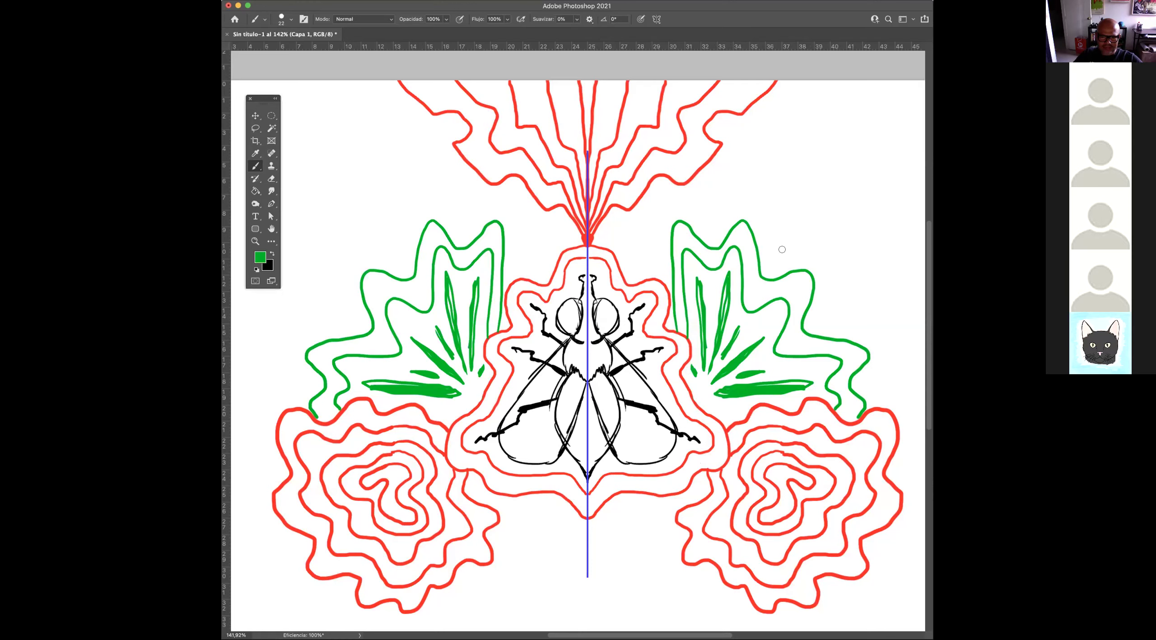
Paint mirrored green lightning-bolt zigzags running diagonally from the upper red fan out to the canvas side edges.
mouse_move(783, 229)
mouse_down()
mouse_move(757, 234)
mouse_move(720, 215)
mouse_move(747, 210)
mouse_move(795, 277)
mouse_move(788, 292)
mouse_move(816, 344)
mouse_move(828, 317)
mouse_move(896, 425)
mouse_up()
scroll(700, 152, up, 1)
mouse_move(684, 145)
mouse_down()
mouse_move(729, 193)
mouse_move(737, 165)
mouse_move(804, 249)
mouse_up()
drag(843, 294, 899, 368)
drag(688, 141, 718, 159)
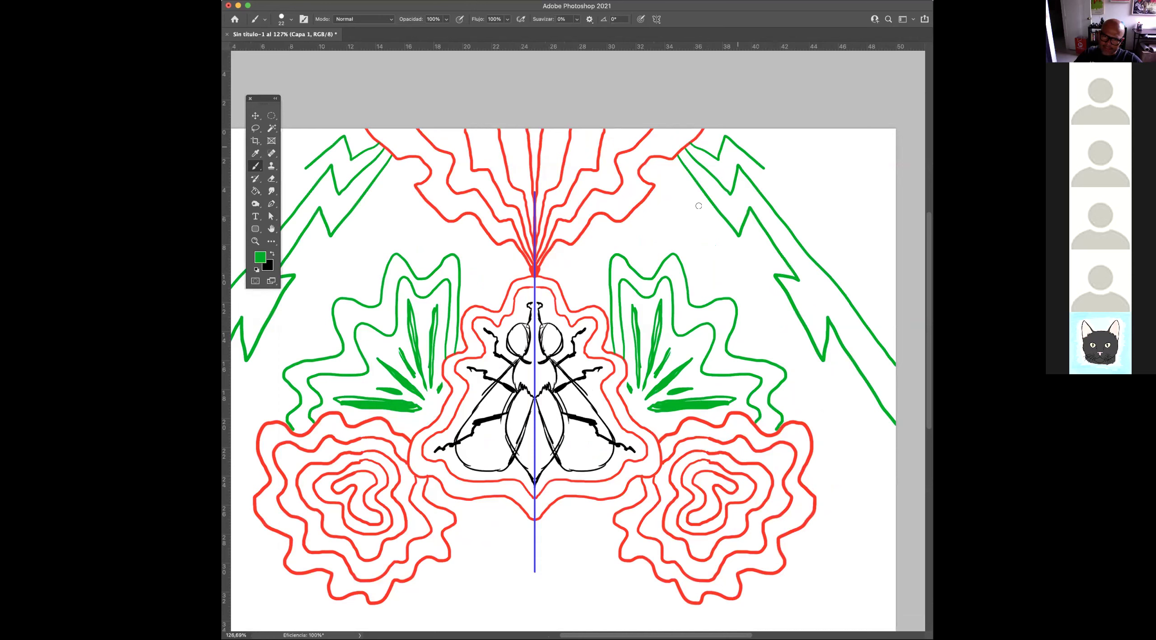
mouse_move(668, 159)
mouse_down()
mouse_move(725, 273)
mouse_move(786, 335)
mouse_up()
mouse_move(834, 405)
mouse_down()
mouse_move(843, 397)
mouse_move(893, 477)
mouse_up()
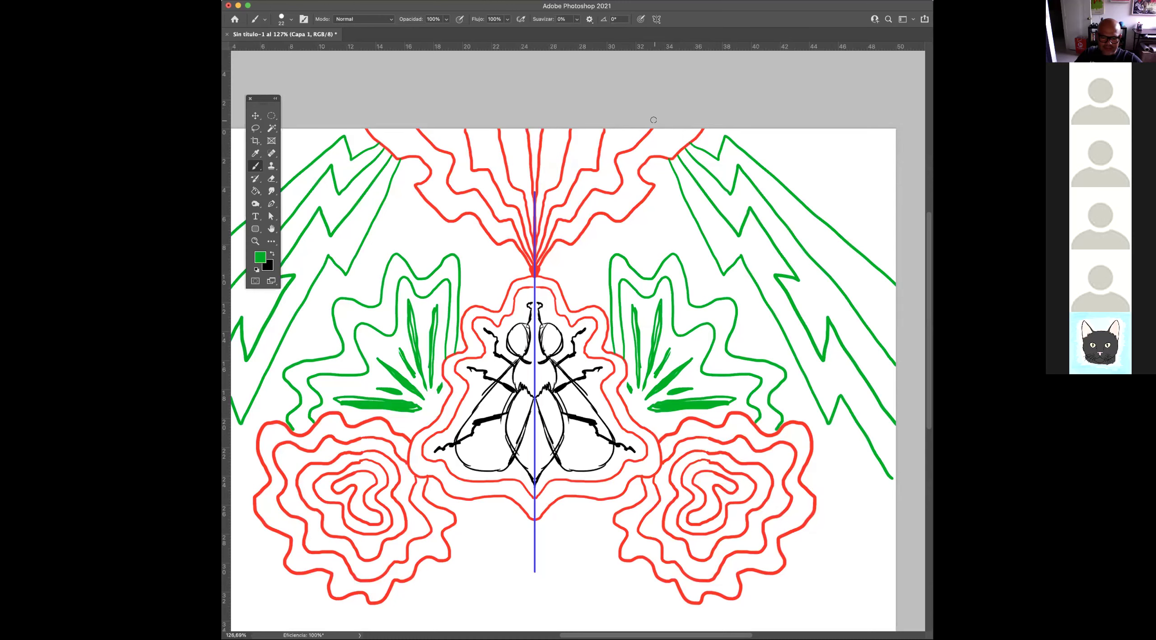
key(c)
drag(537, 129, 539, 101)
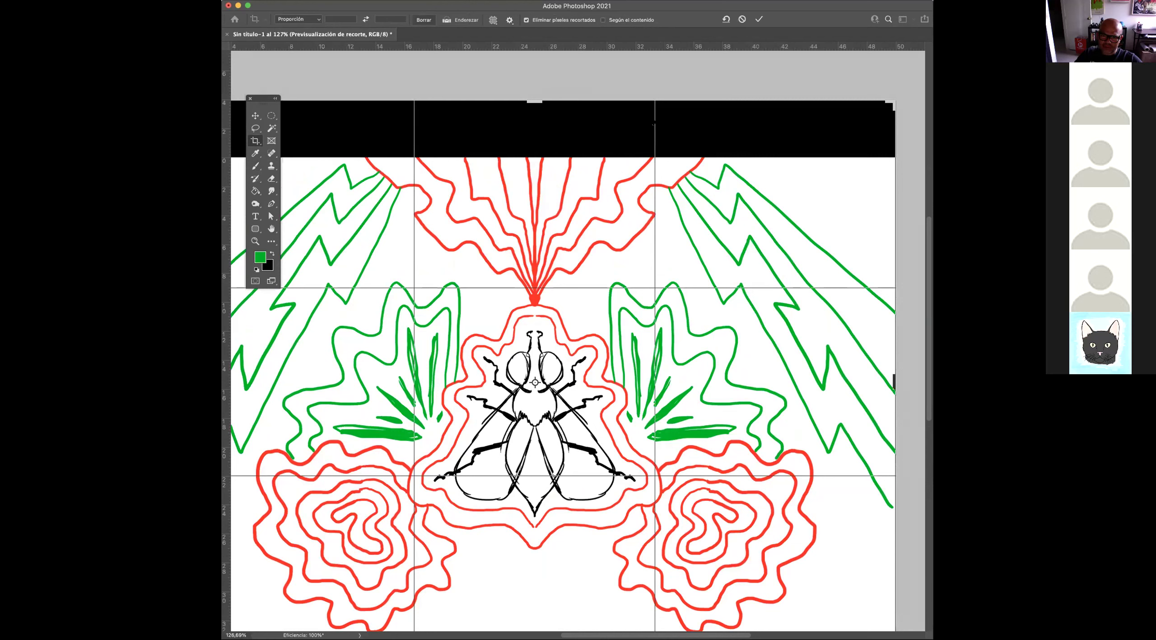
key(Escape)
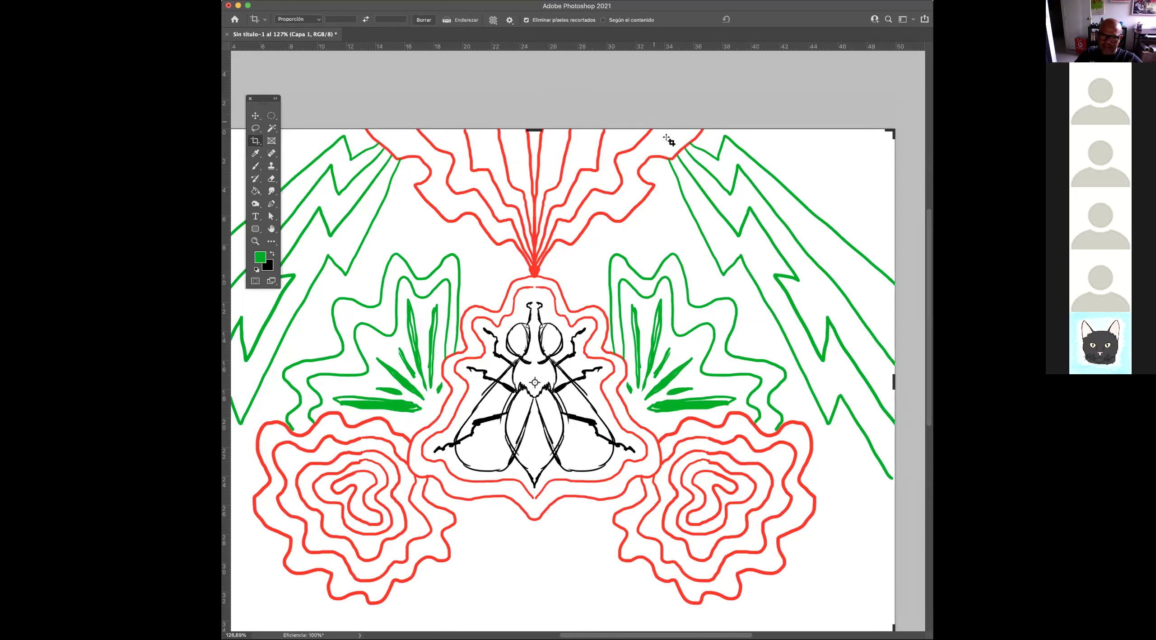
Brush concentric green sun arcs in the upper corners of the canvas.
click(256, 167)
drag(685, 232, 691, 232)
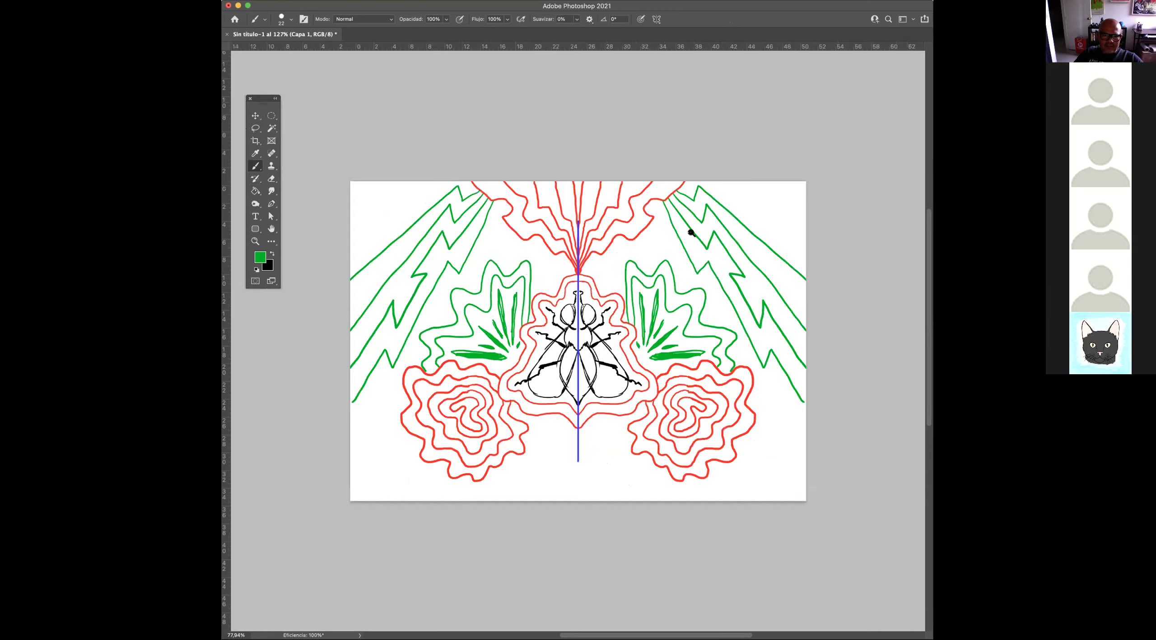
drag(796, 250, 837, 170)
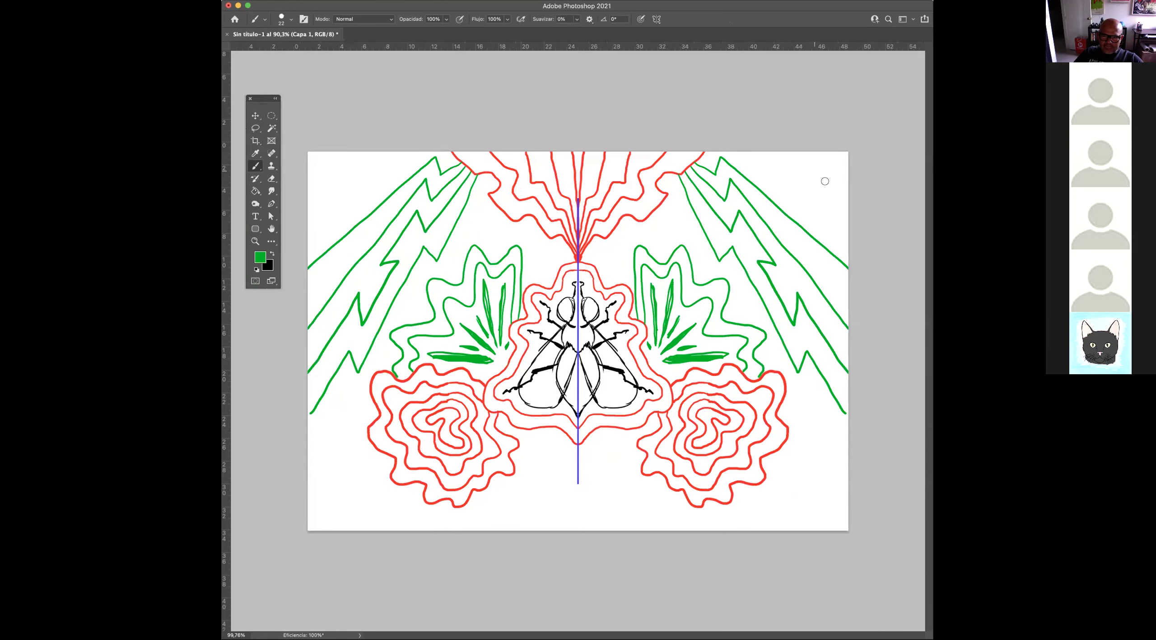
scroll(825, 181, up, 3)
drag(822, 155, 851, 196)
mouse_move(804, 155)
mouse_down()
mouse_move(853, 214)
mouse_move(784, 161)
mouse_move(853, 242)
mouse_up()
Add green rays from the outer sun arc in each upper corner to the neighboring lightning bolts.
click(823, 230)
shift+click(802, 298)
click(800, 210)
shift+click(737, 241)
click(786, 177)
shift+click(726, 190)
drag(702, 194, 691, 196)
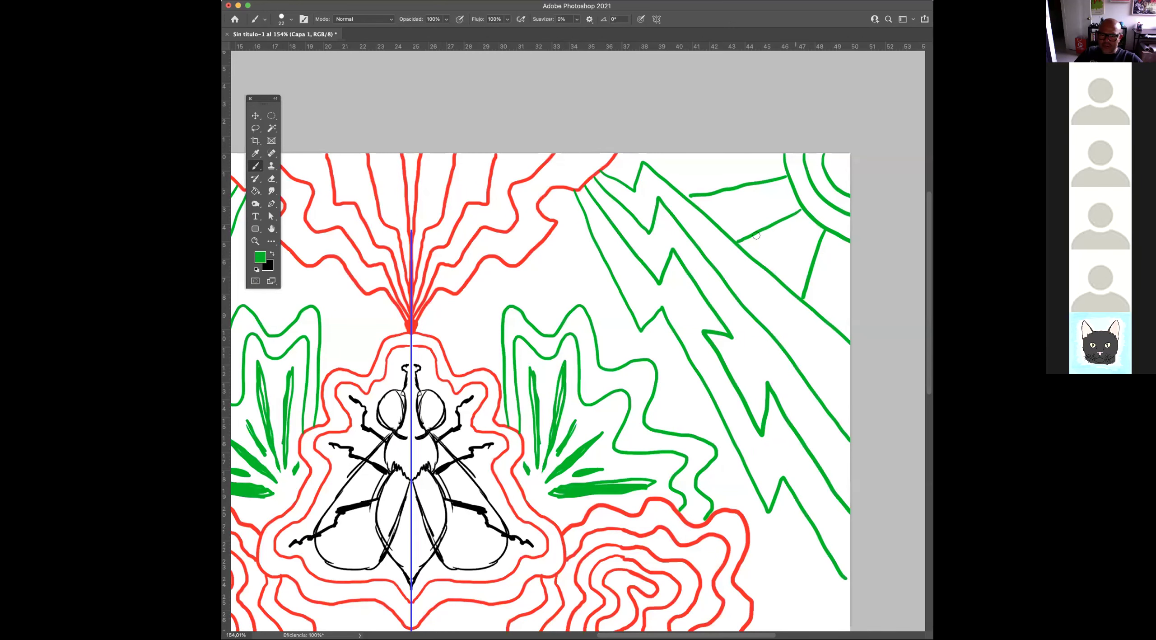
Paint a mirrored green zigzag line from the inner edge of the lightning bolts toward the base of the red fan.
drag(688, 281, 626, 507)
scroll(558, 282, up, 5)
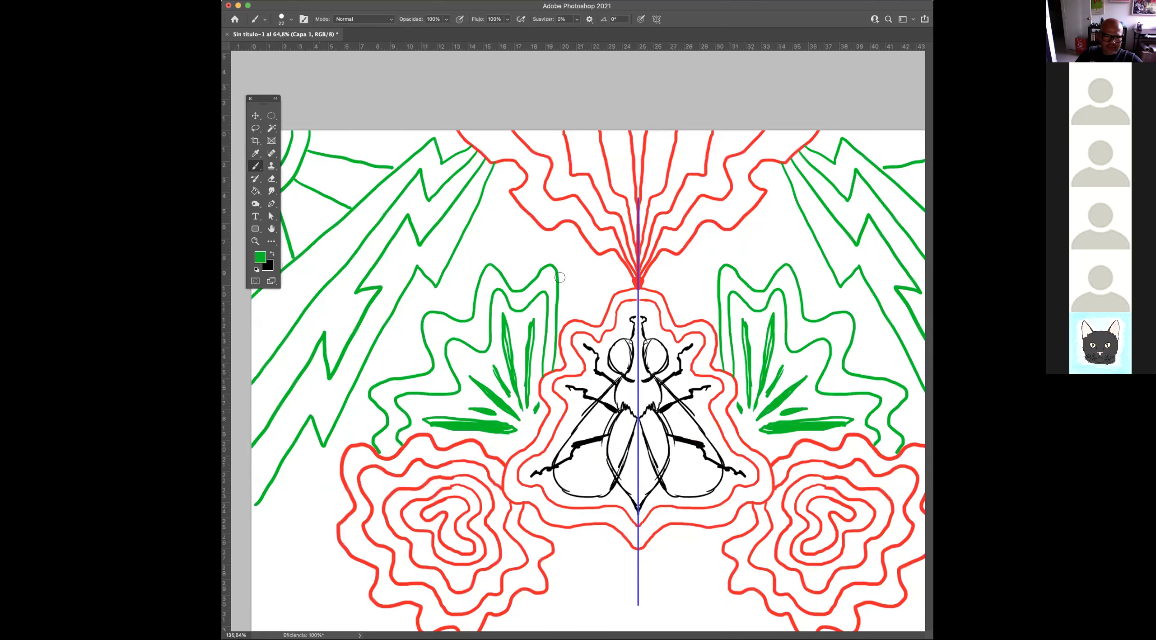
scroll(451, 163, up, 2)
drag(450, 161, 505, 204)
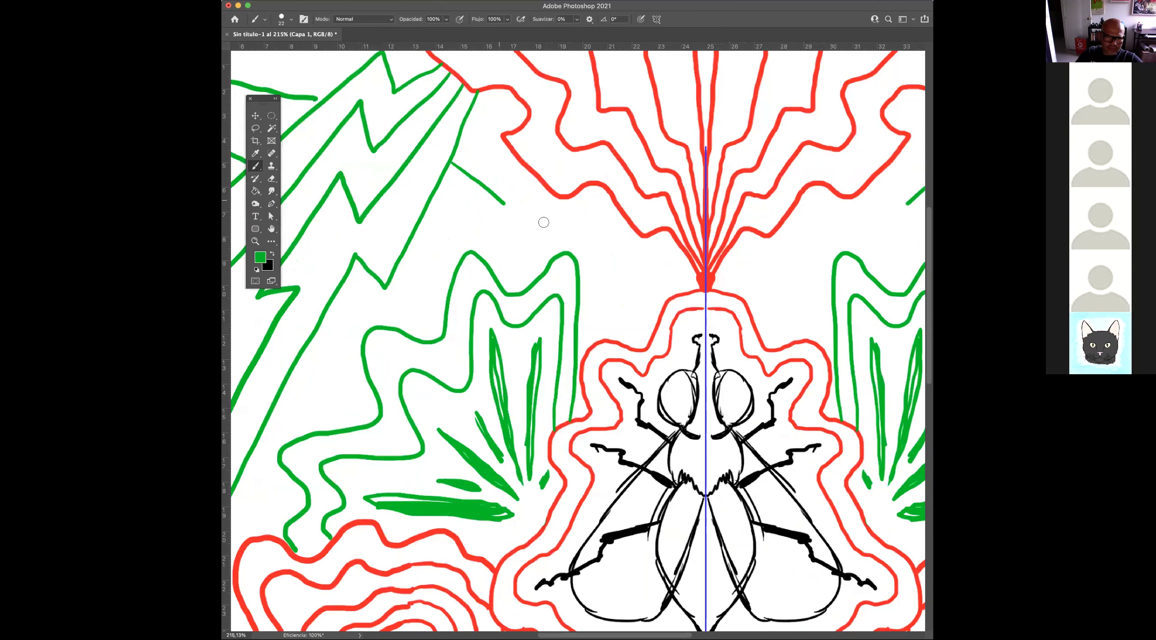
mouse_move(603, 227)
mouse_down()
mouse_move(666, 292)
mouse_move(646, 311)
mouse_move(581, 286)
mouse_up()
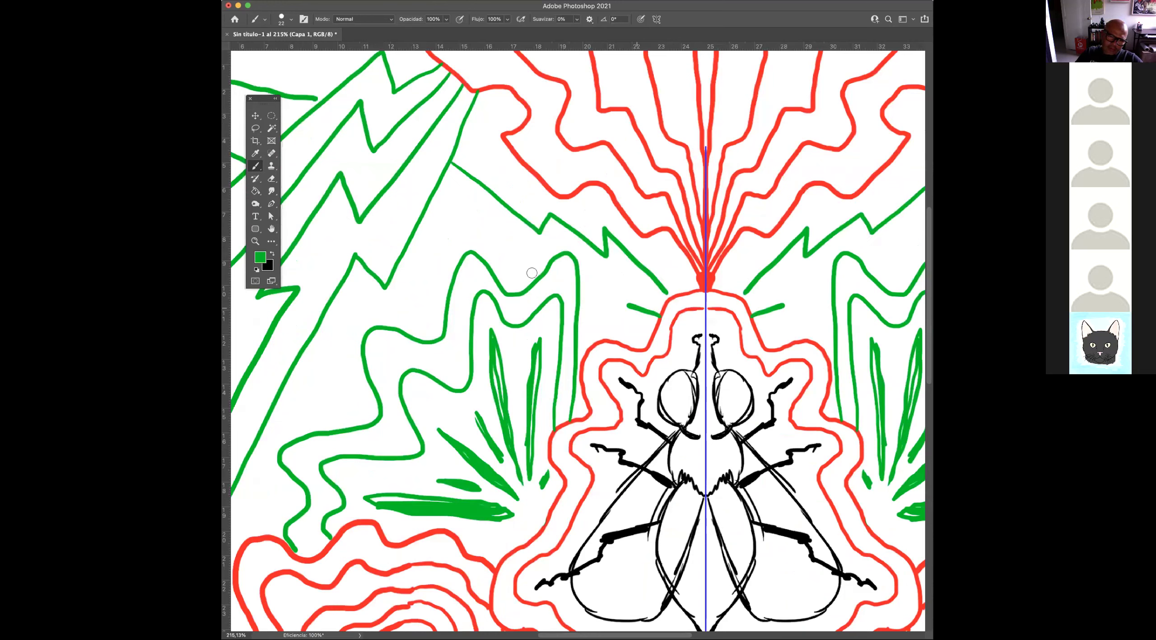
Add short green lines linking the wavy leaf outlines to the lightning bolts and to the fly's red contour.
mouse_move(447, 249)
mouse_down()
mouse_move(597, 300)
mouse_move(566, 275)
mouse_move(475, 255)
mouse_move(395, 267)
mouse_up()
key(super+z)
scroll(619, 311, down, 3)
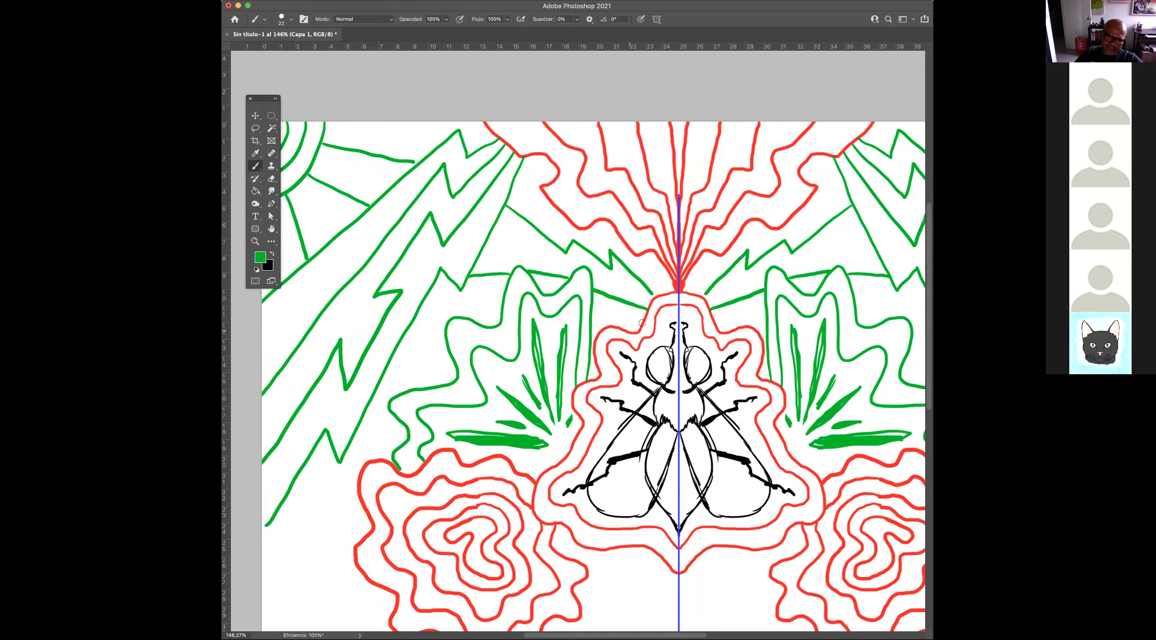
drag(597, 320, 636, 320)
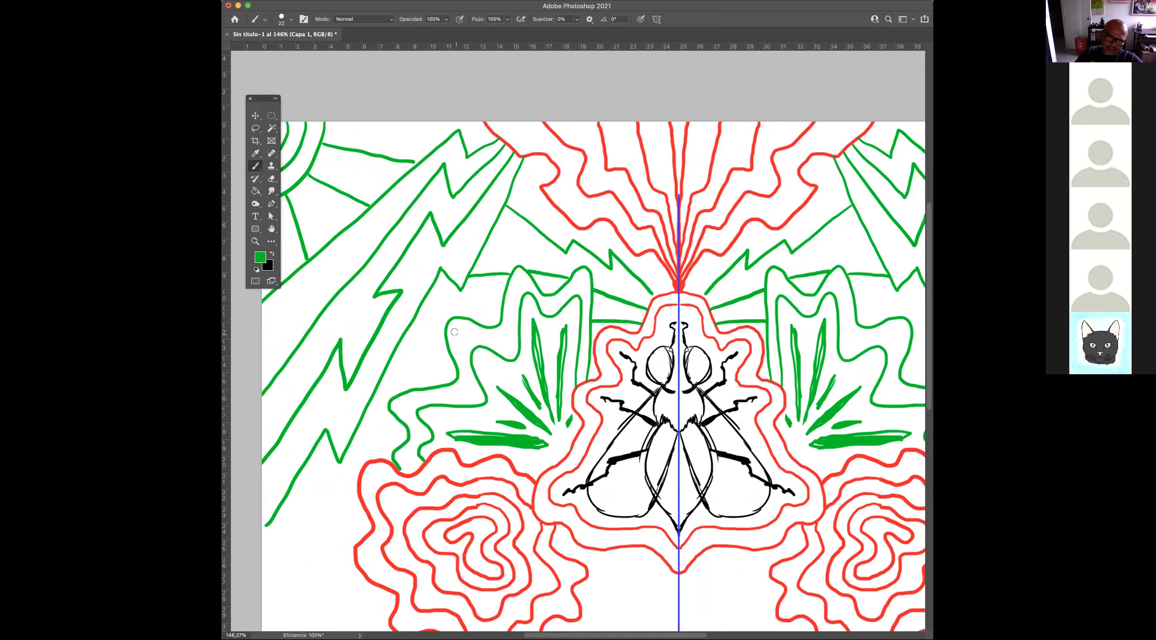
drag(441, 334, 412, 339)
Paint a mirrored fan of green rays from a point low on the symmetry axis to the fly's red contour, both red flowers and the canvas's lower edge.
scroll(493, 334, down, 2)
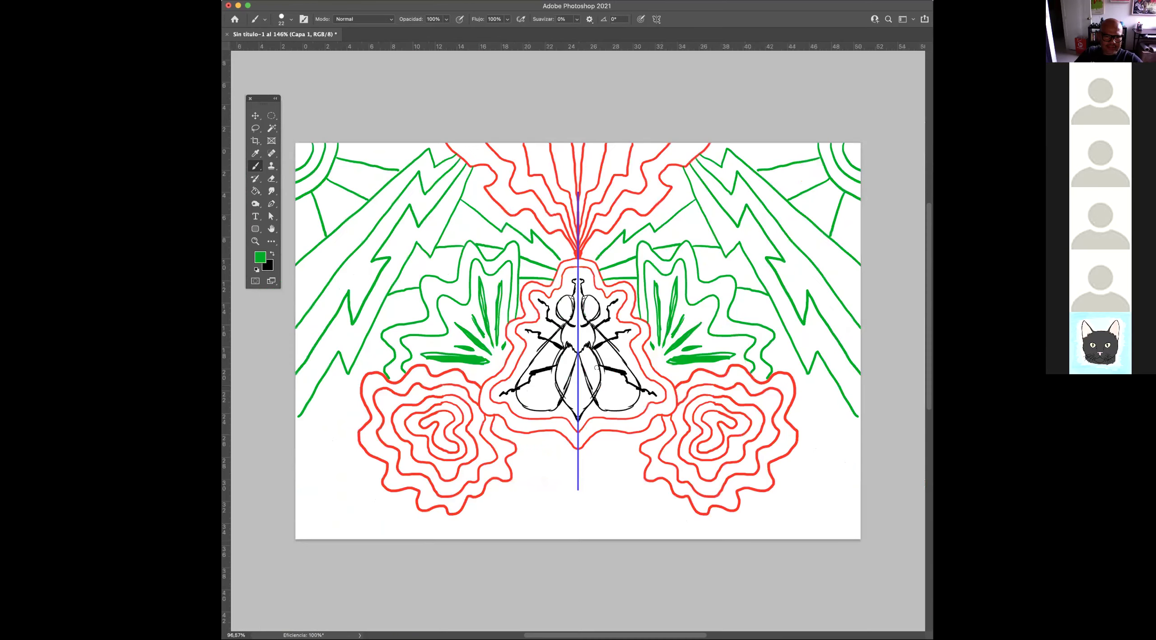
scroll(520, 472, up, 2)
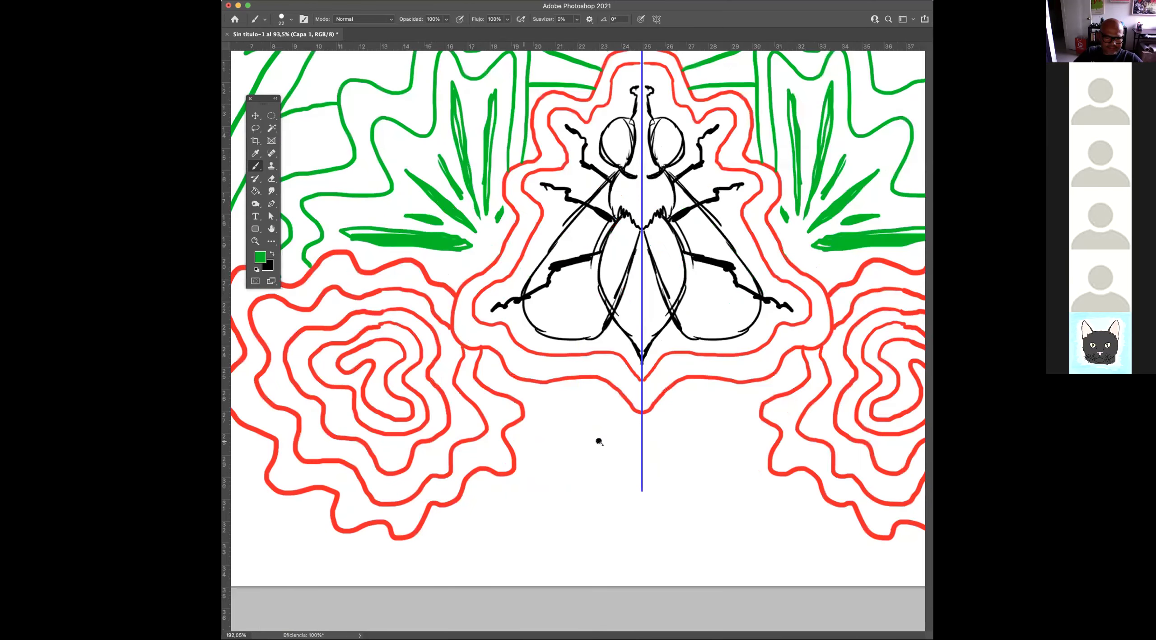
drag(568, 377, 616, 479)
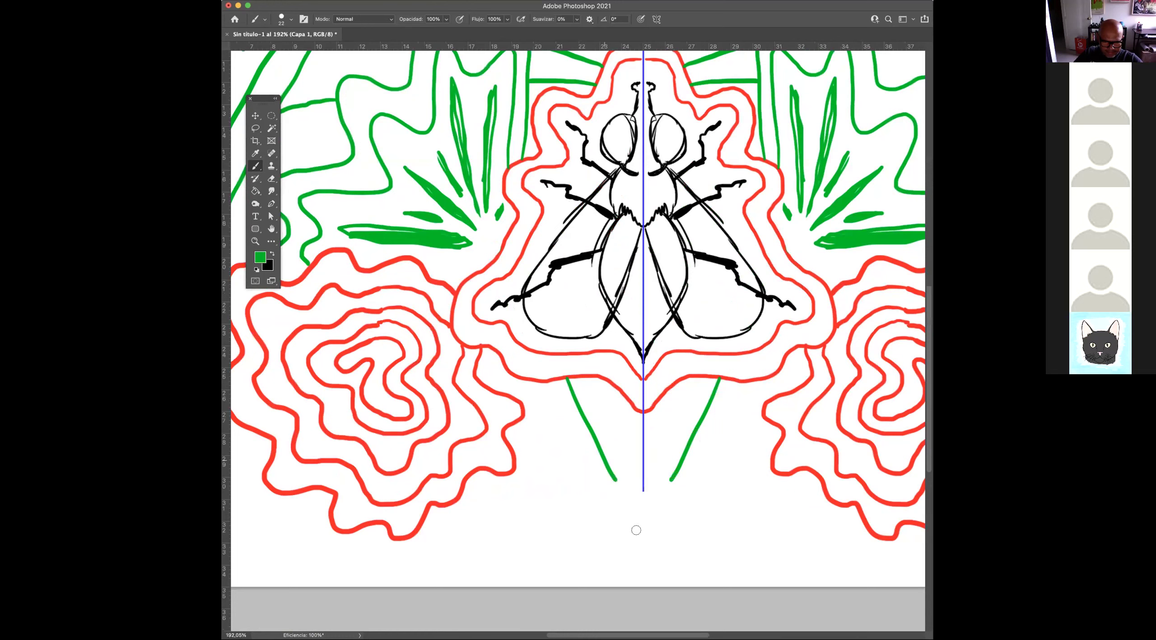
shift+click(643, 547)
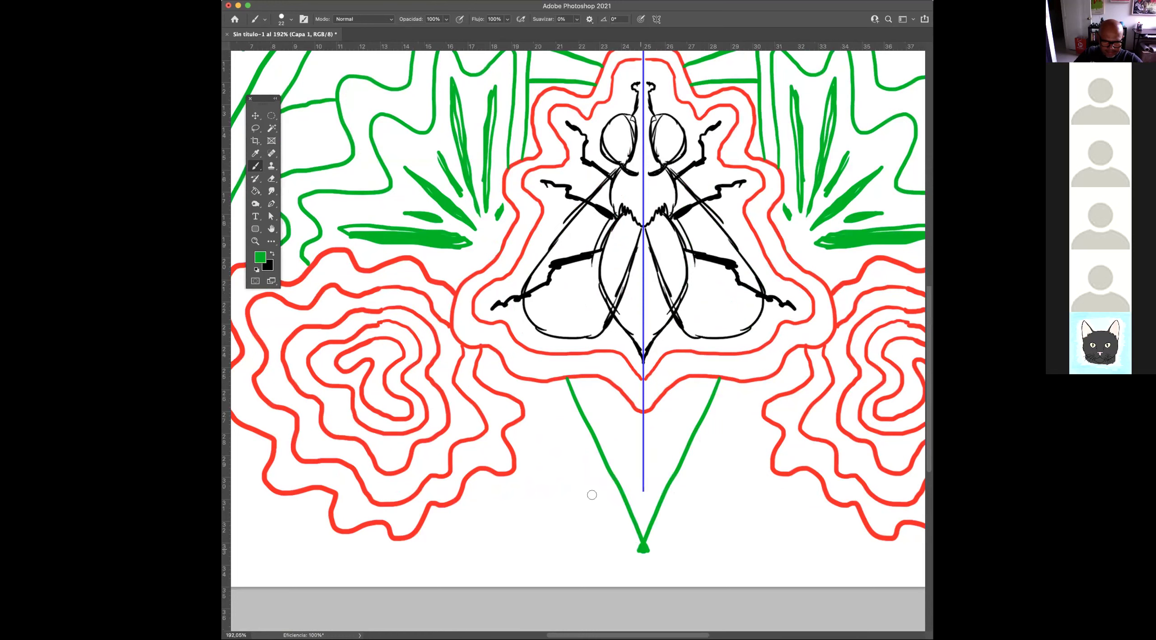
shift+click(513, 422)
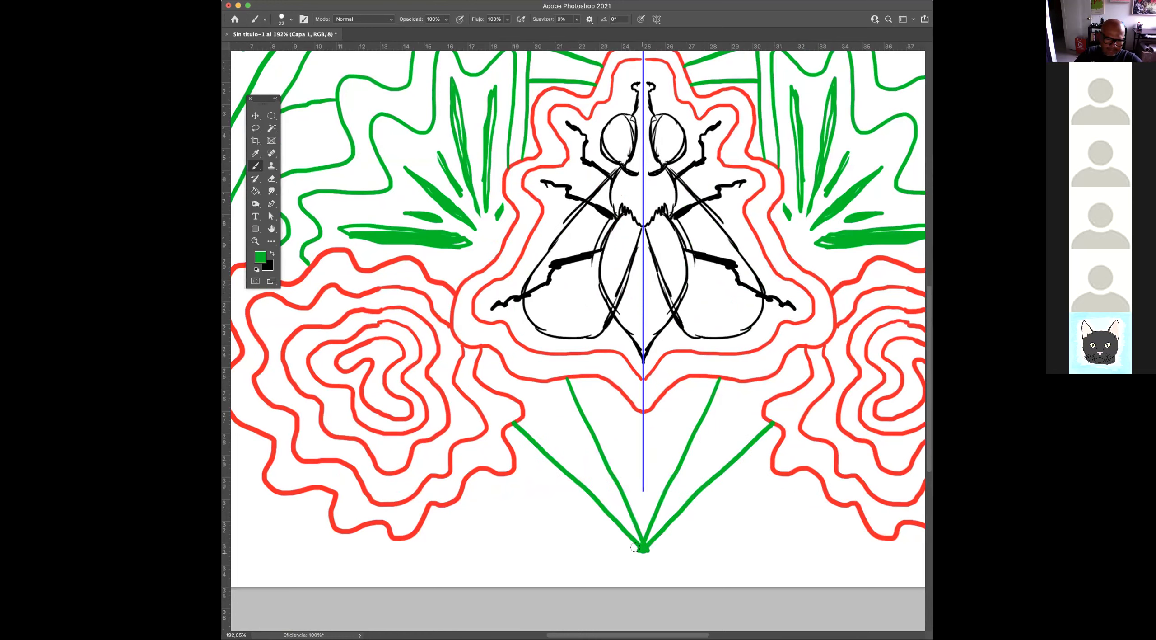
drag(562, 514, 466, 477)
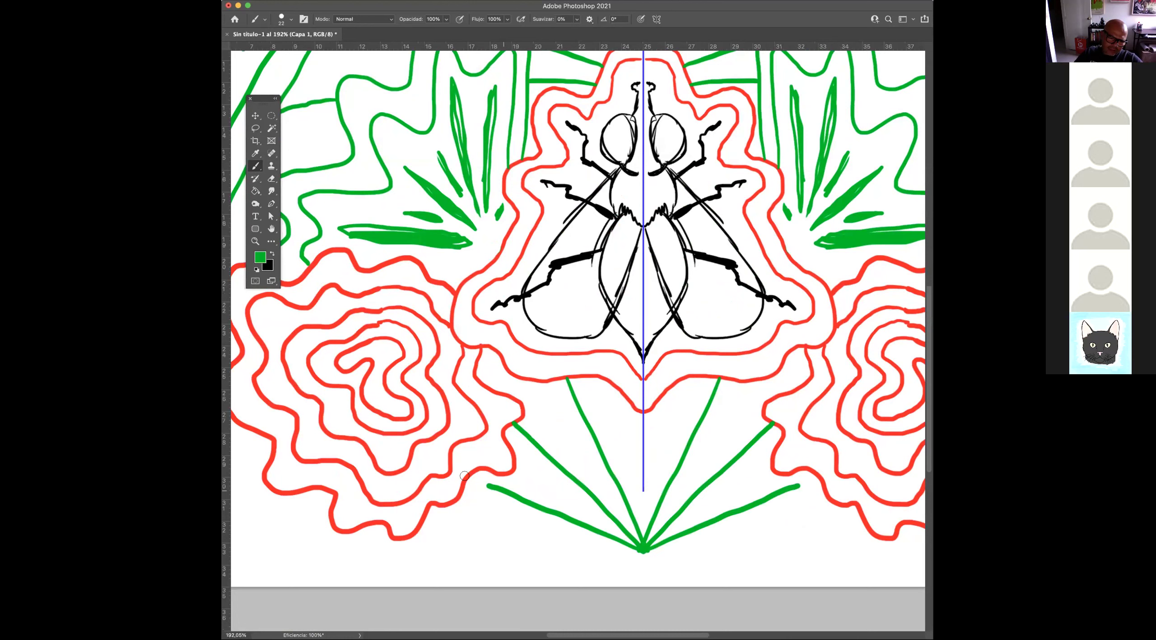
click(635, 549)
shift+click(488, 527)
shift+click(420, 521)
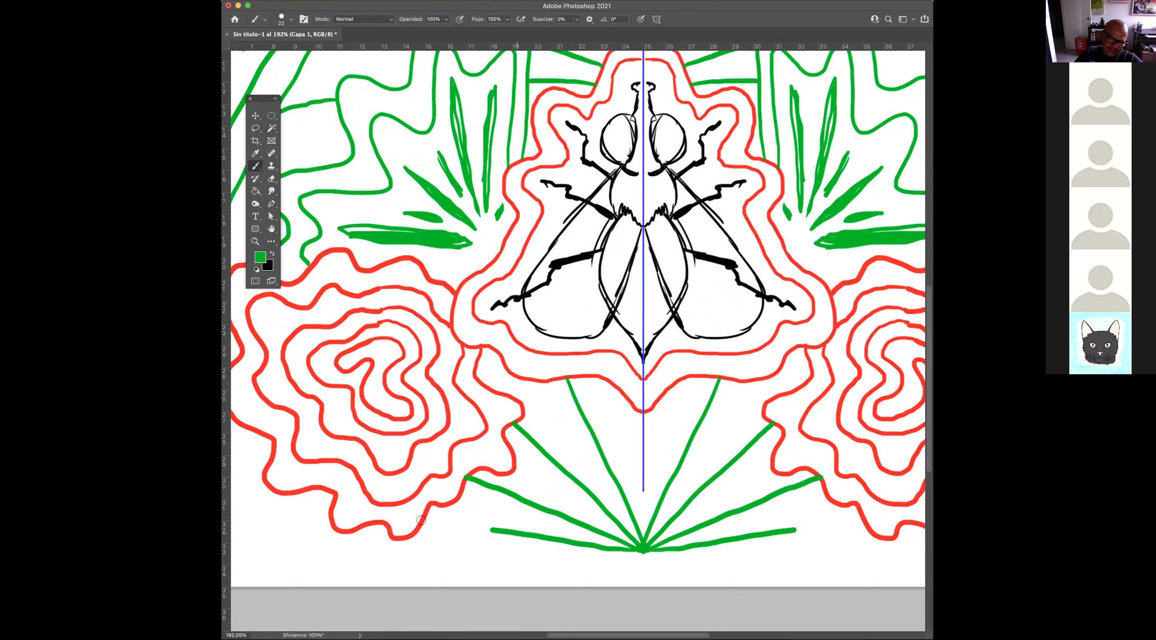
drag(641, 549, 523, 582)
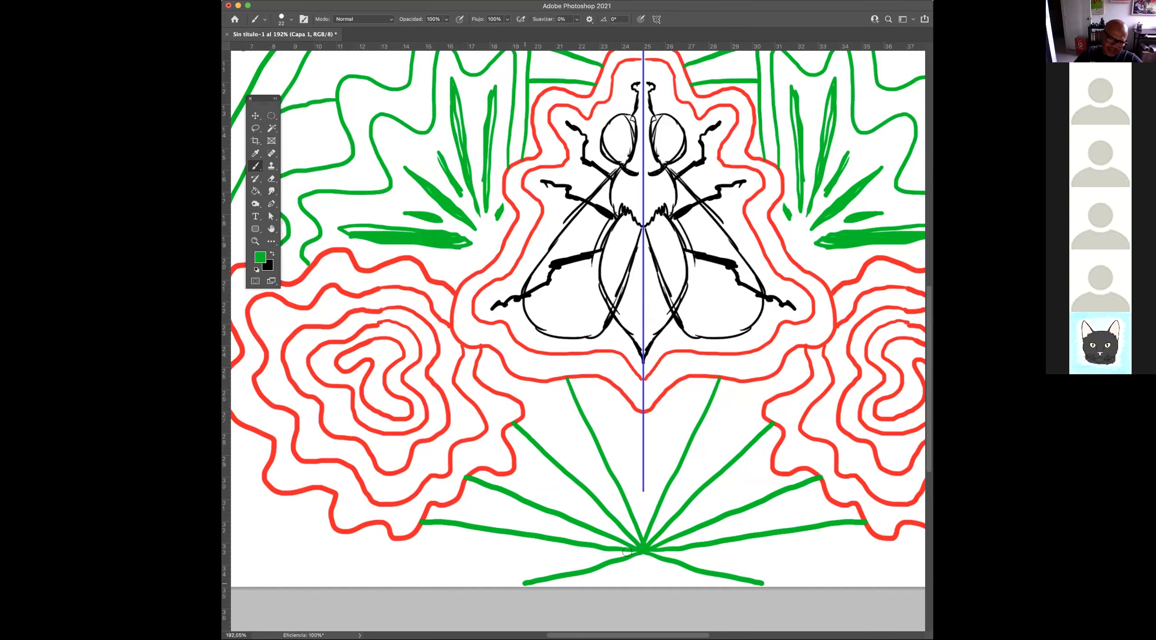
Brush a mirrored wavy green outline around the outer side of the red flowers, ending at the lightning bolts.
scroll(575, 537, down, 5)
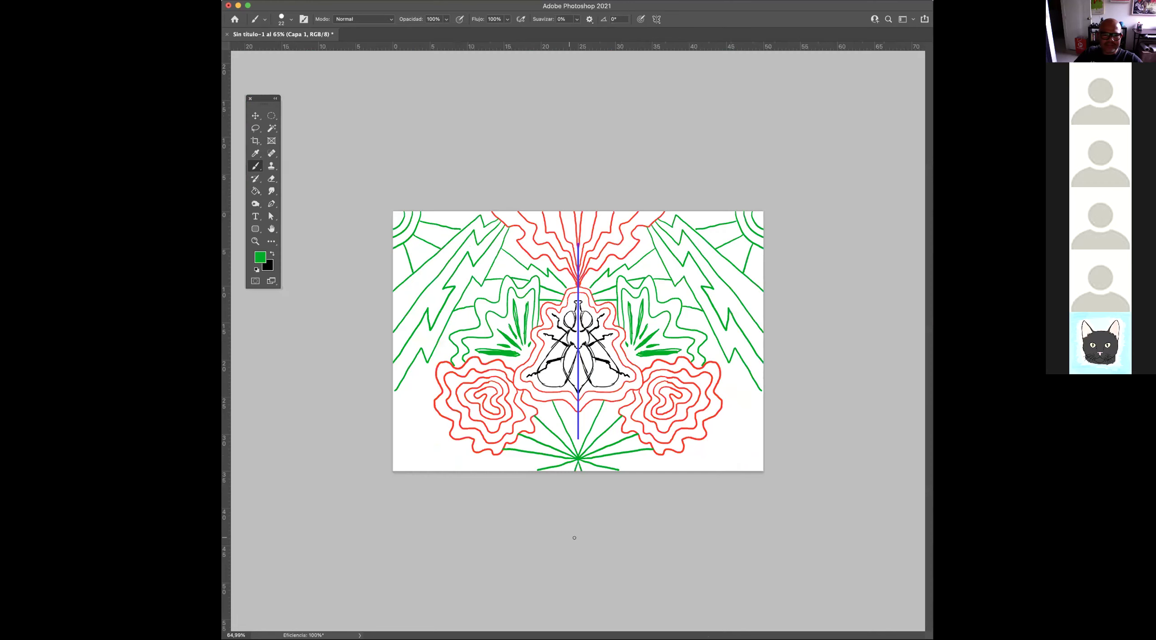
scroll(745, 441, up, 3)
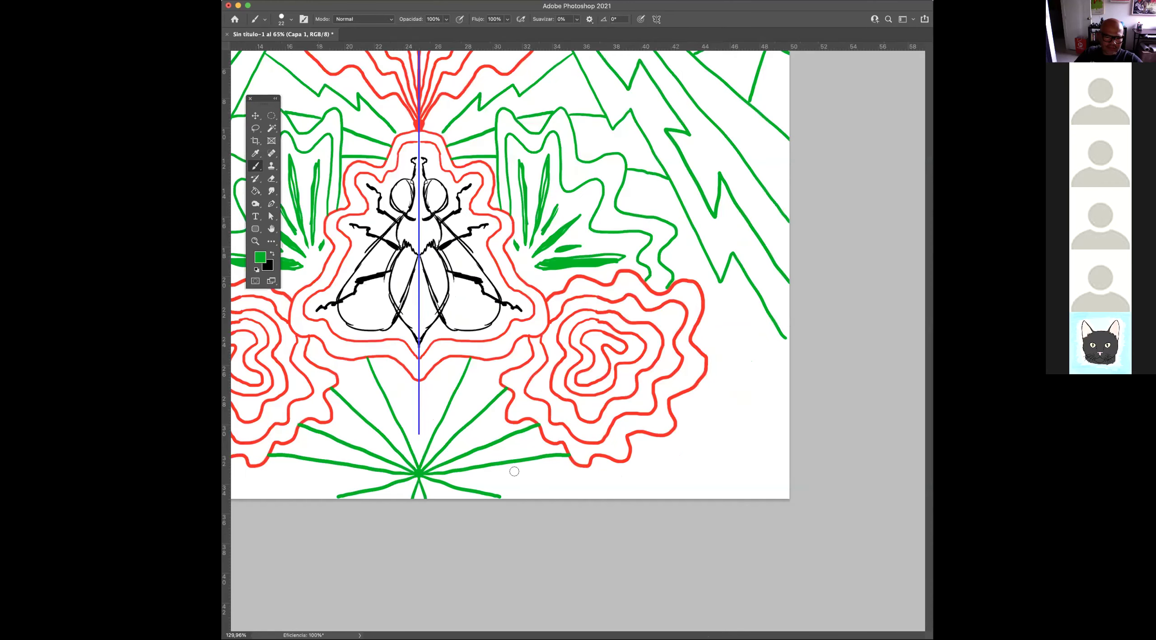
scroll(731, 439, up, 2)
mouse_move(461, 464)
mouse_down()
mouse_move(506, 509)
mouse_move(553, 490)
mouse_move(608, 504)
mouse_move(614, 473)
mouse_move(691, 449)
mouse_up()
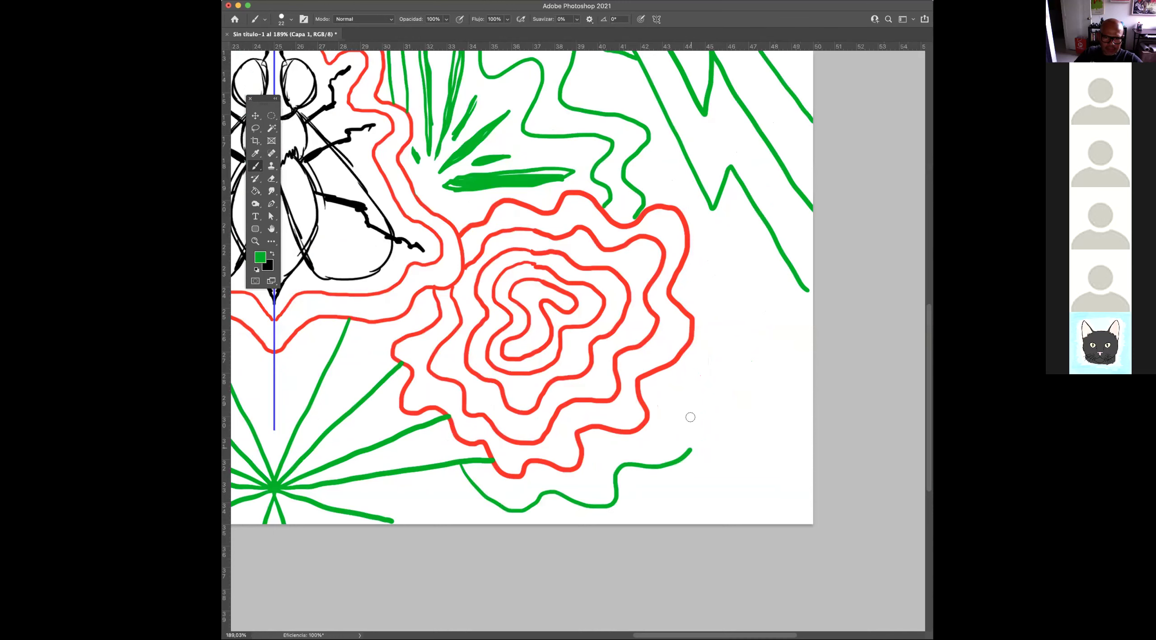
mouse_move(732, 334)
mouse_down()
mouse_move(706, 264)
mouse_move(768, 232)
mouse_up()
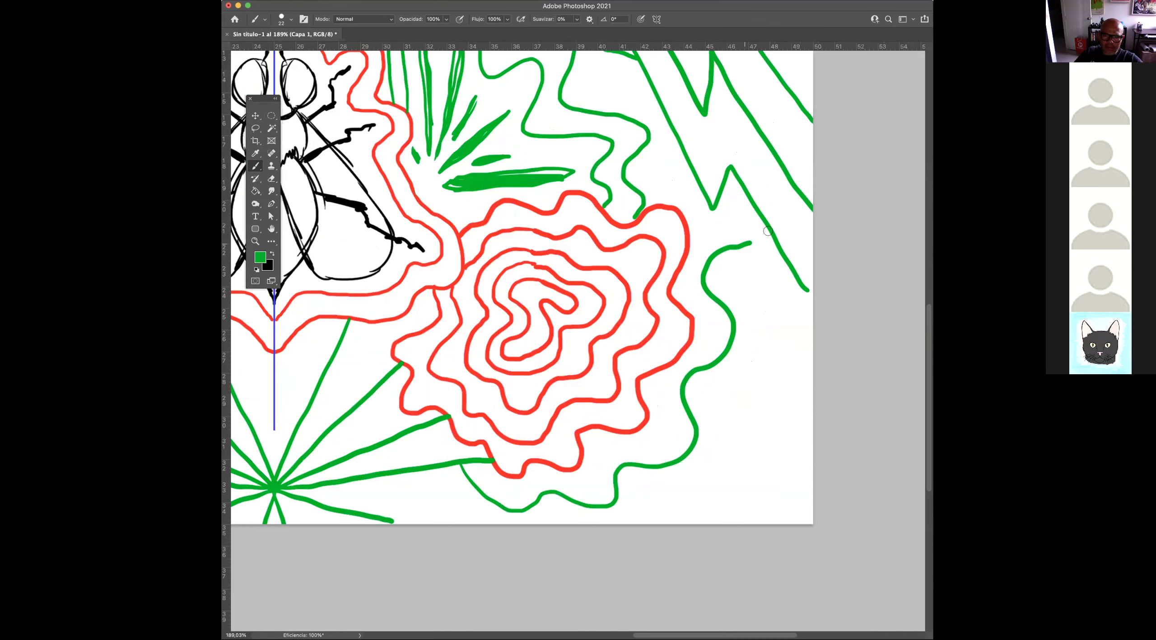
Paint straight green rays from each lower canvas corner to the wavy green outline and the tip of the lightning bolt.
drag(809, 521, 764, 451)
mouse_move(709, 368)
mouse_down()
mouse_move(810, 524)
mouse_move(803, 516)
mouse_up()
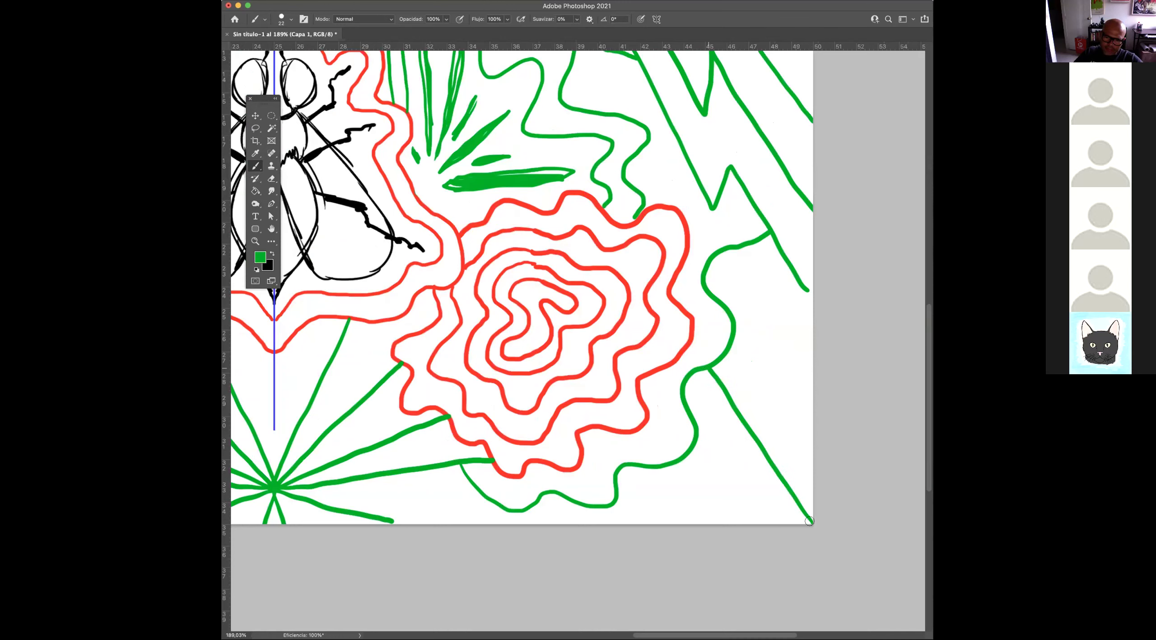
mouse_move(696, 445)
mouse_down()
mouse_move(811, 525)
mouse_move(755, 508)
mouse_up()
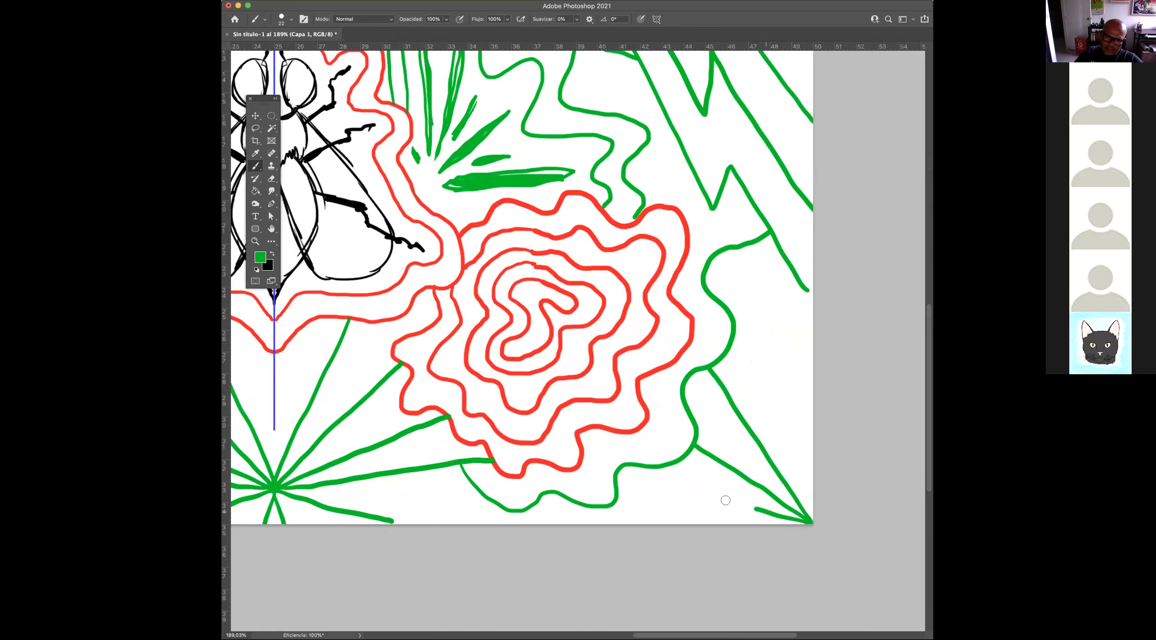
mouse_move(618, 475)
mouse_down()
mouse_move(810, 522)
mouse_move(720, 255)
mouse_up()
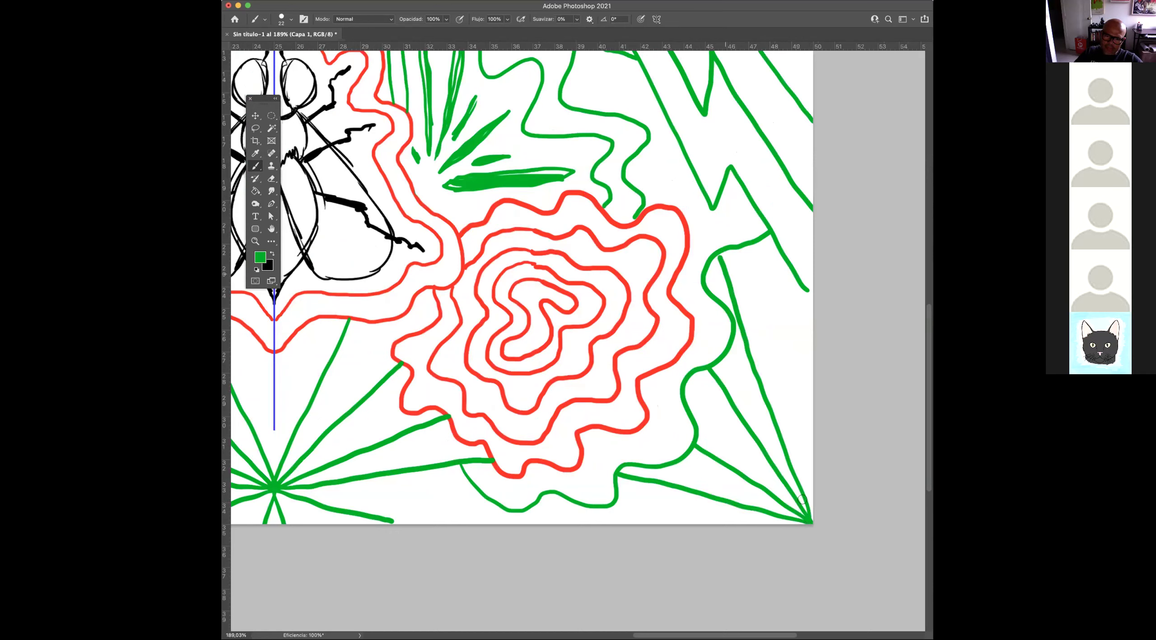
drag(802, 487, 772, 235)
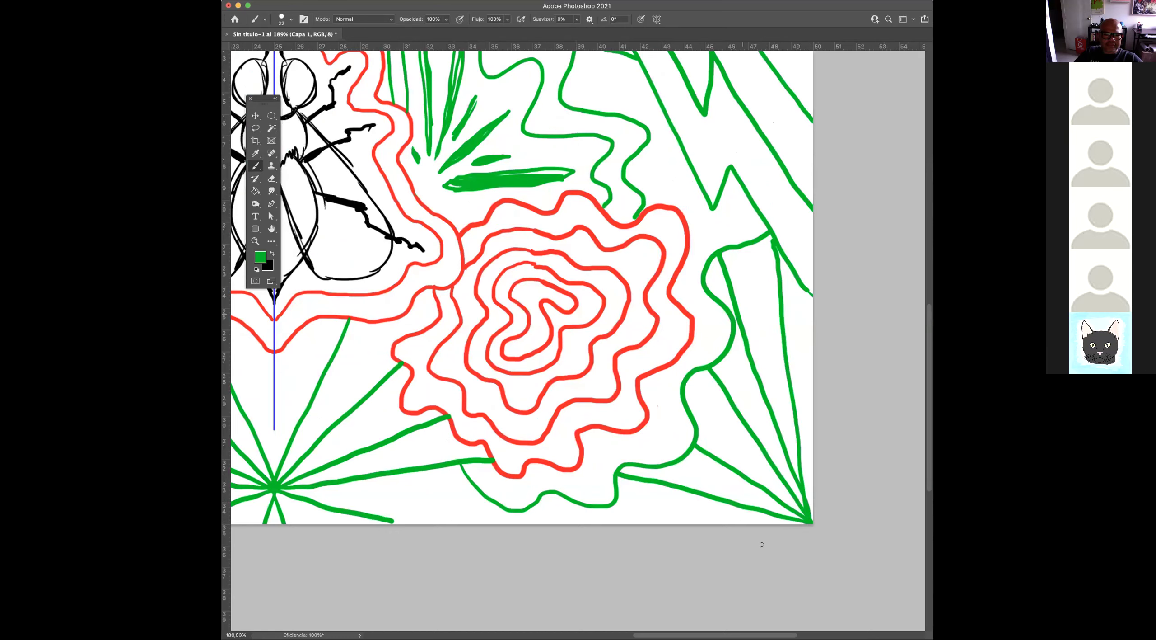
Save the illustration to the computer's desktop as a JPEG copy named asqsqss.jpg.
key(super+0)
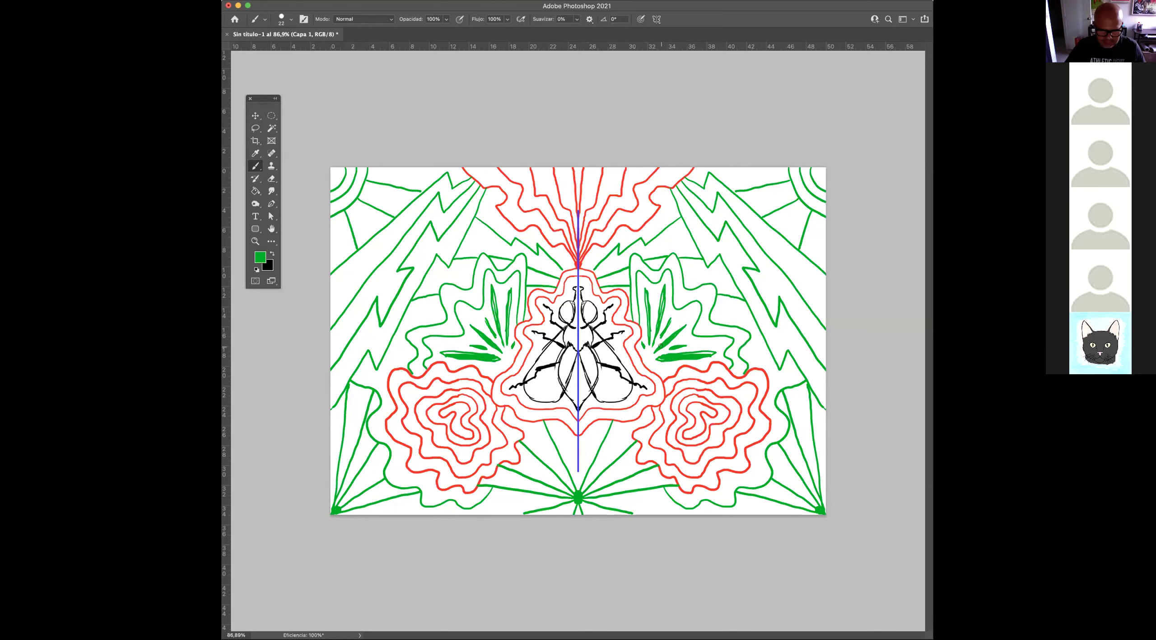
key(super+s)
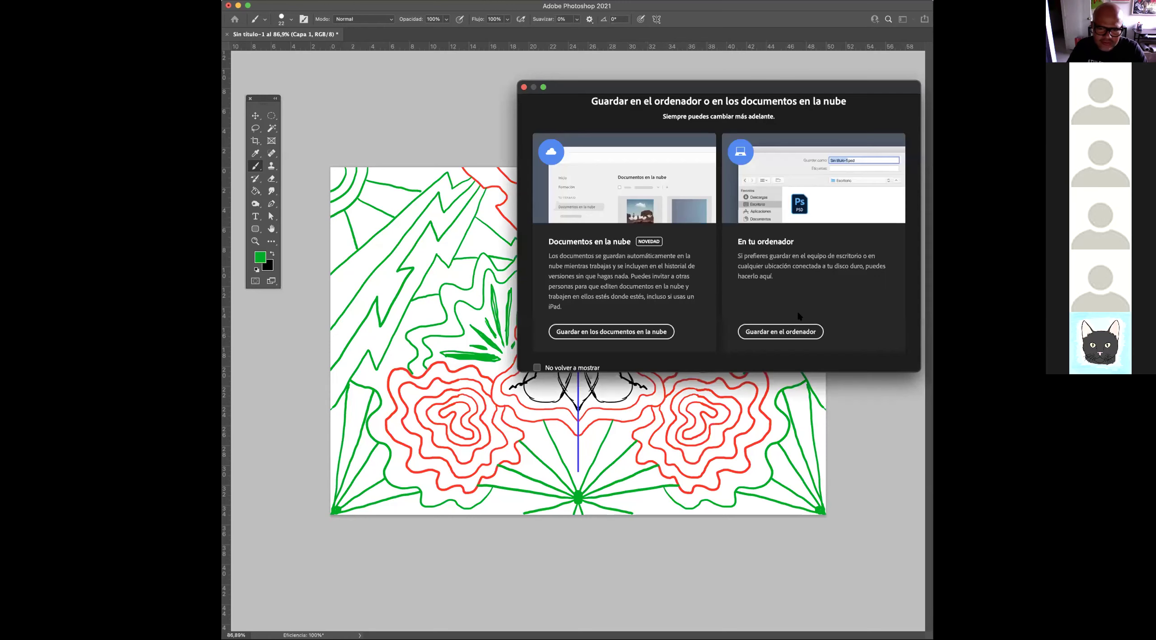
click(768, 338)
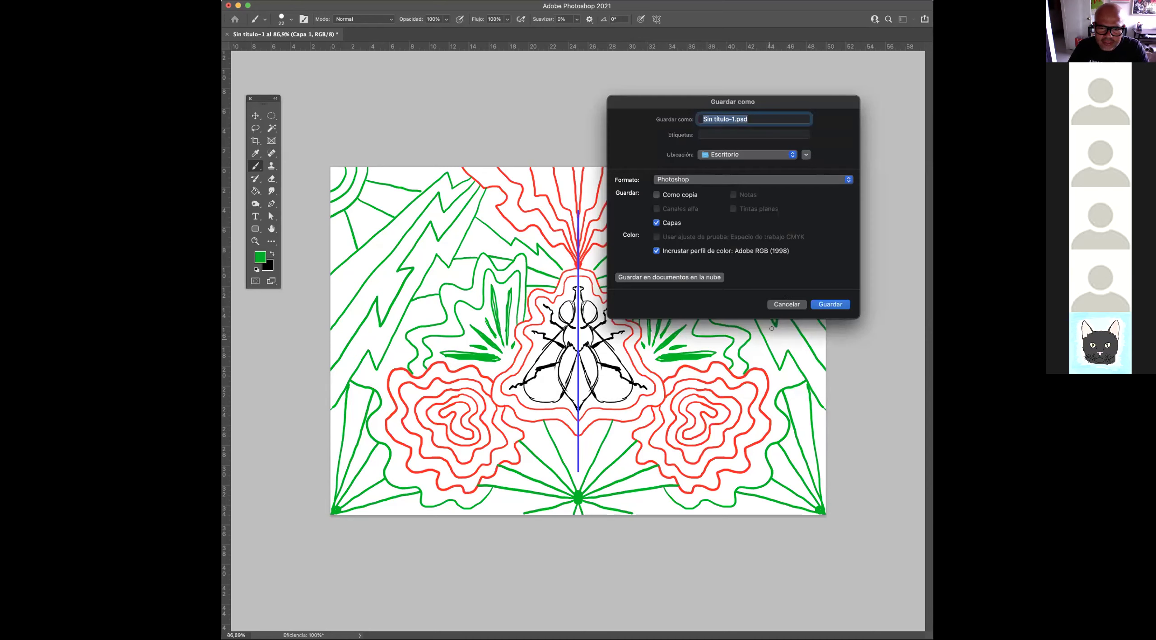
click(750, 181)
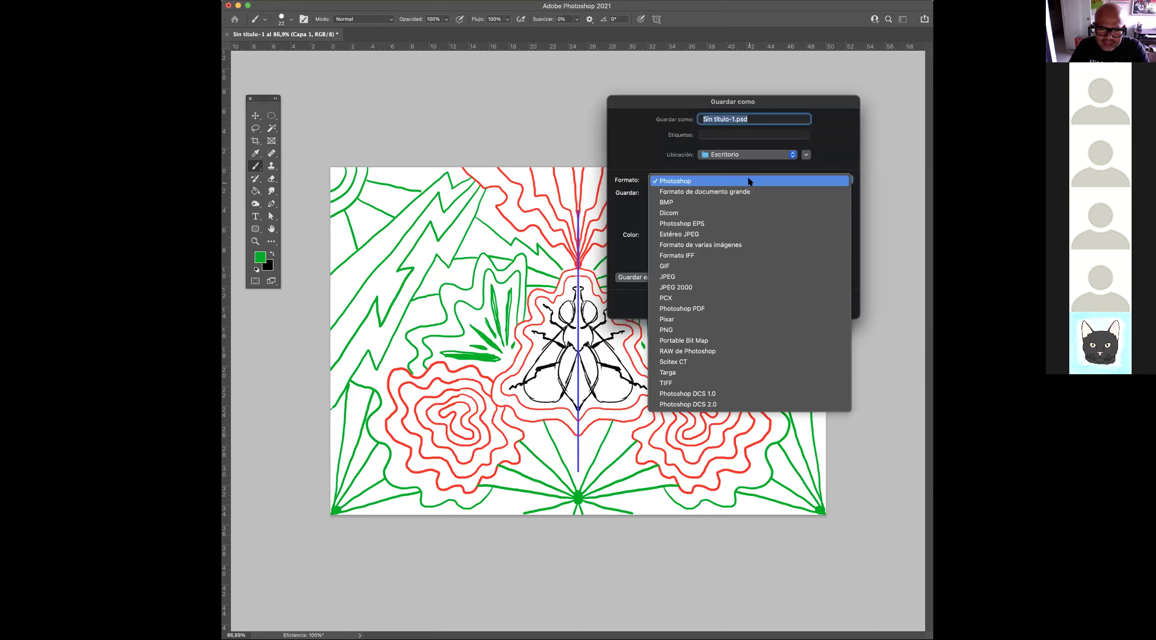
click(677, 277)
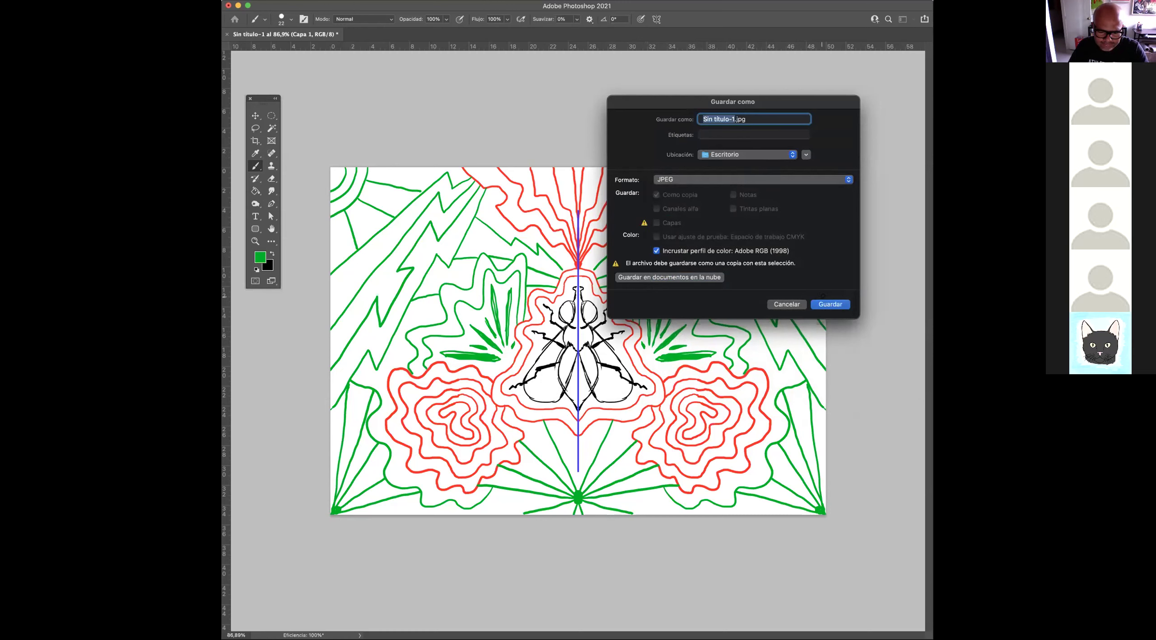
text(asqsqss)
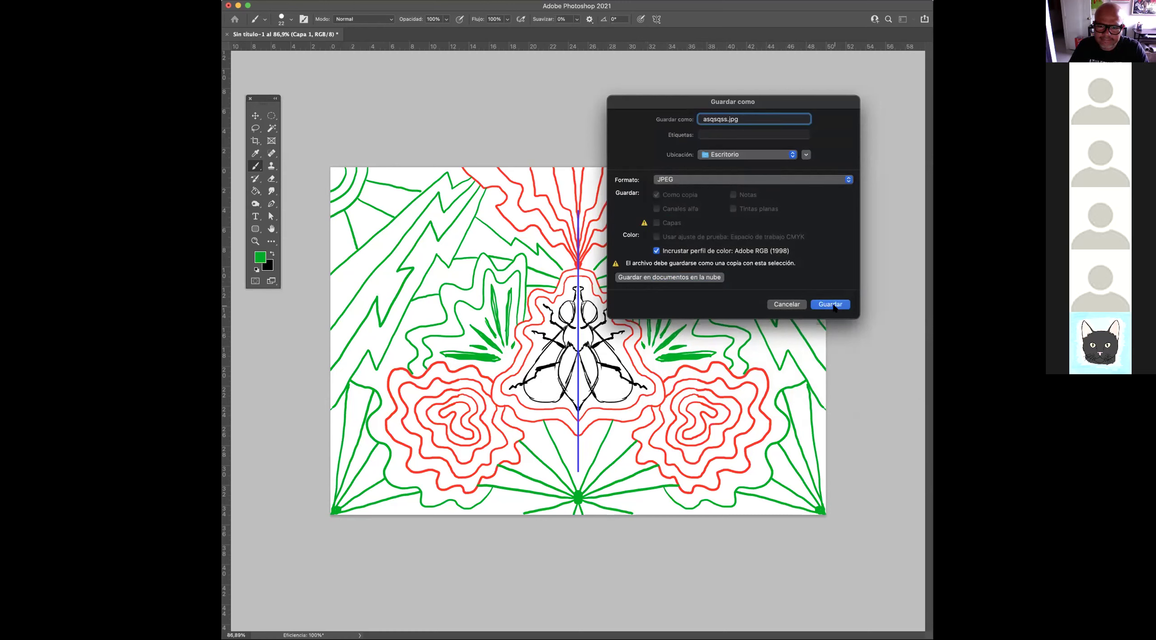
click(832, 304)
click(818, 148)
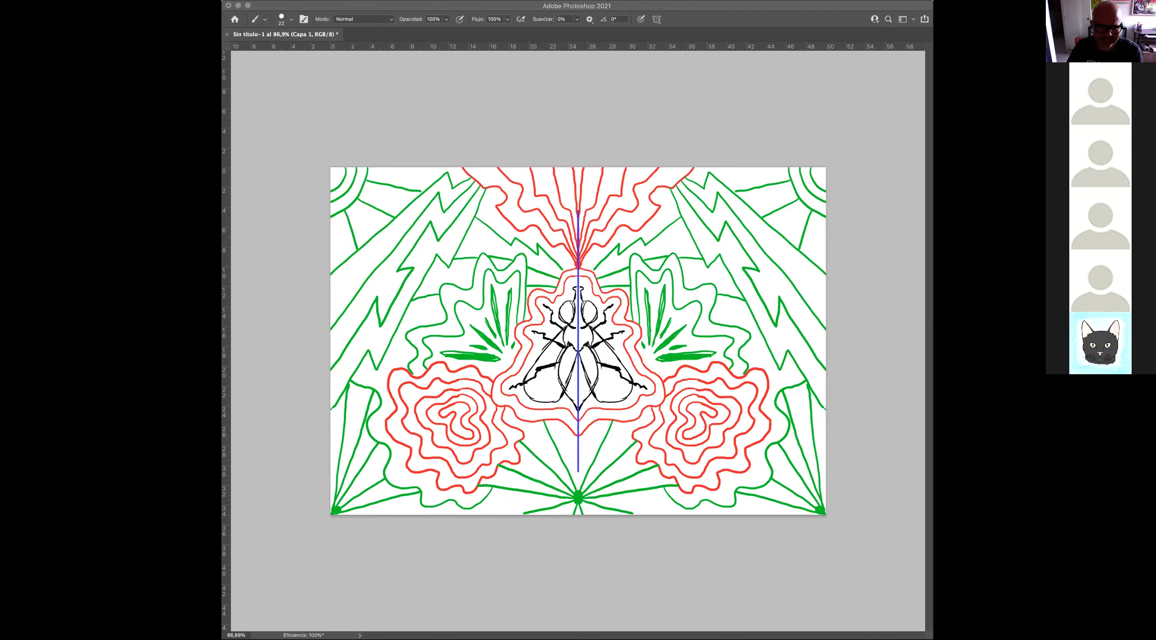
Switch to Illustrator and create a landscape print document 41 cm wide and 31 cm high, with centimetres as the unit.
click(845, 7)
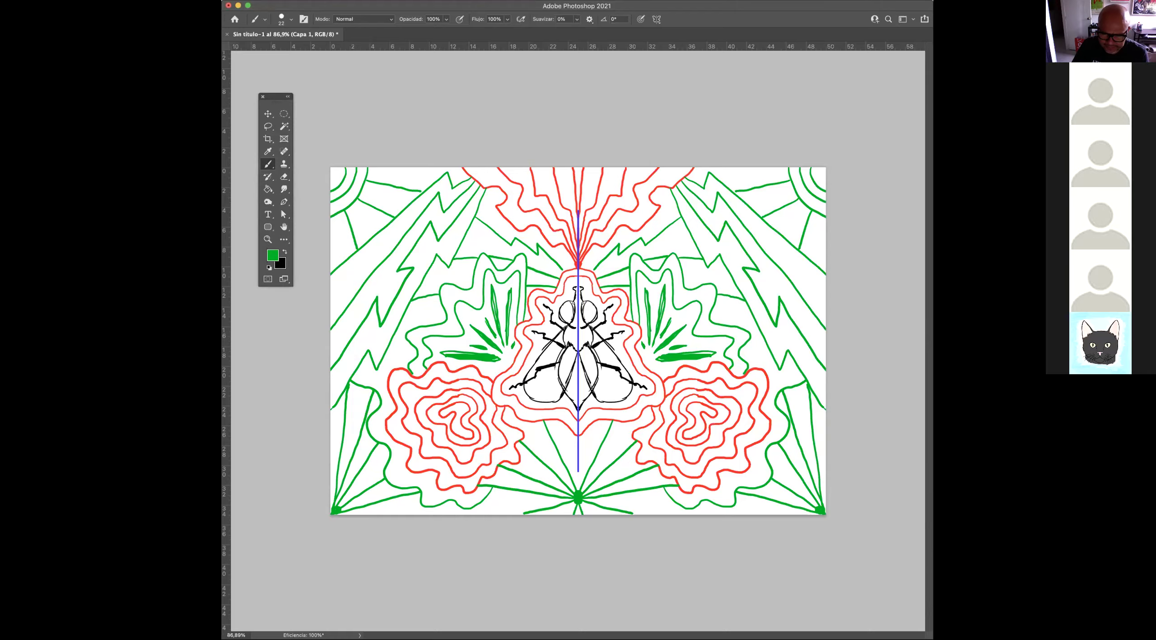
key(super+Tab)
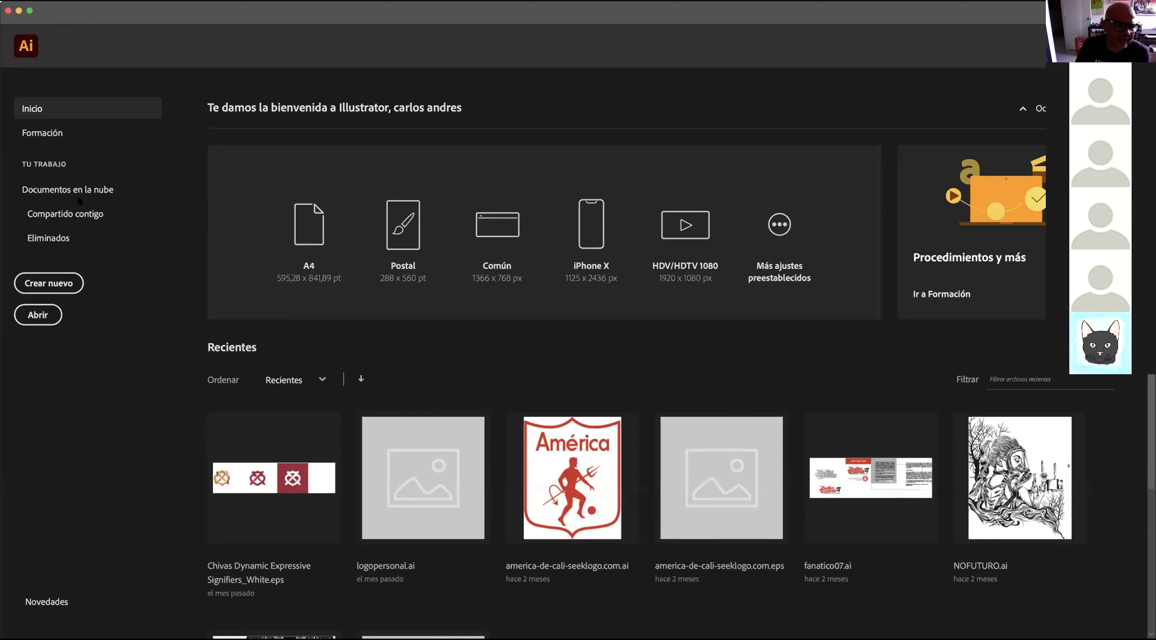
click(58, 285)
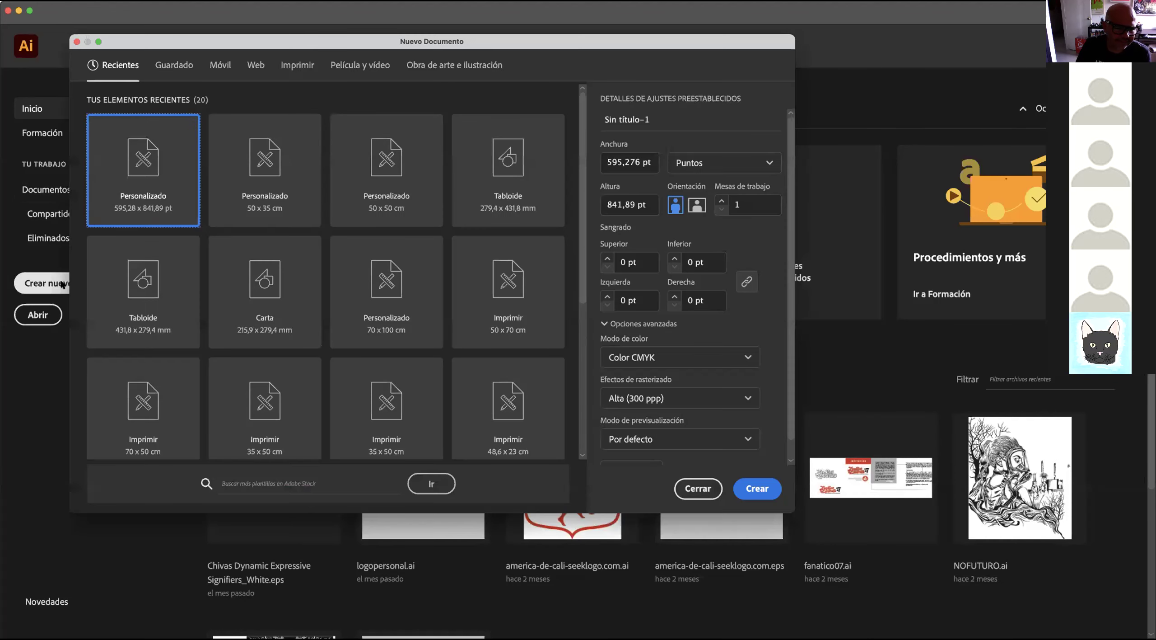
click(294, 67)
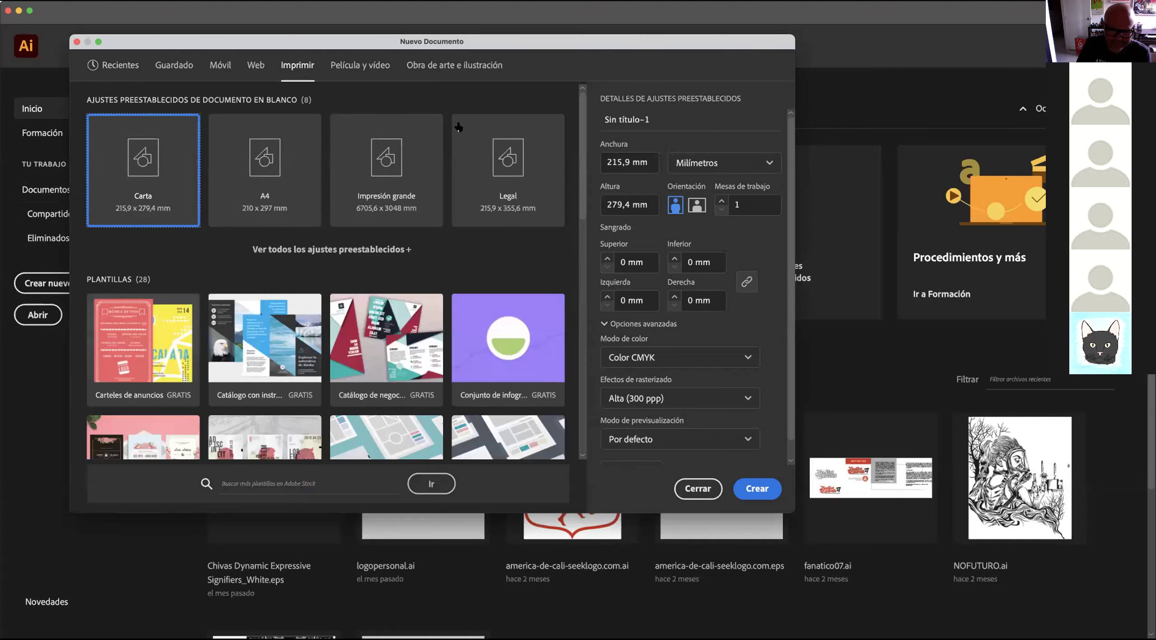
click(760, 163)
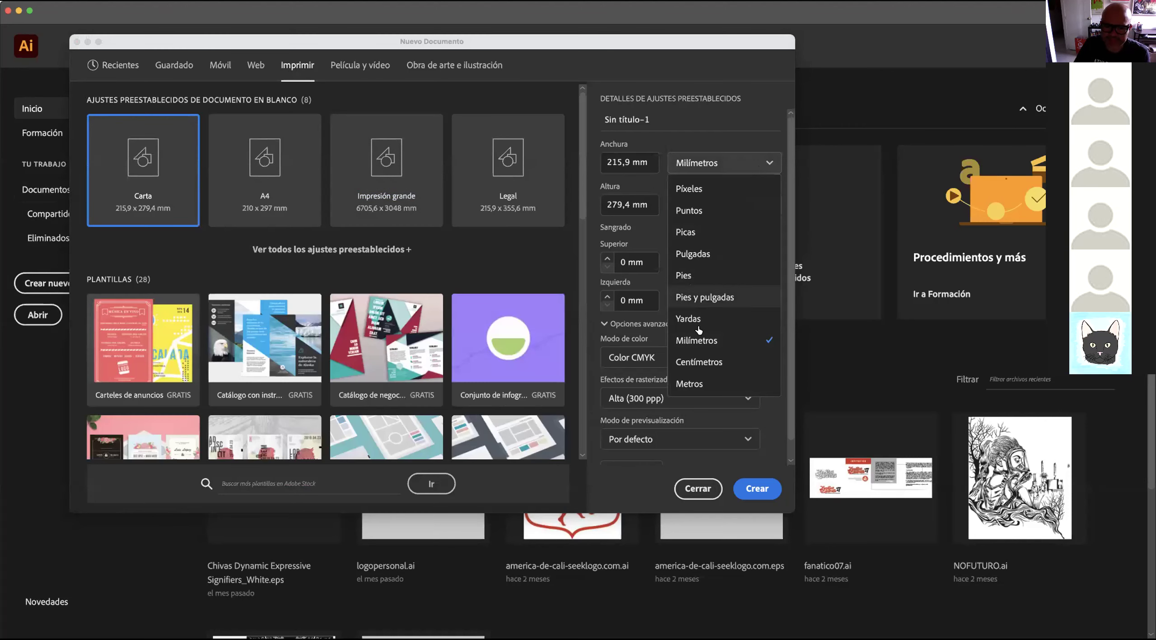
click(700, 362)
drag(631, 161, 593, 160)
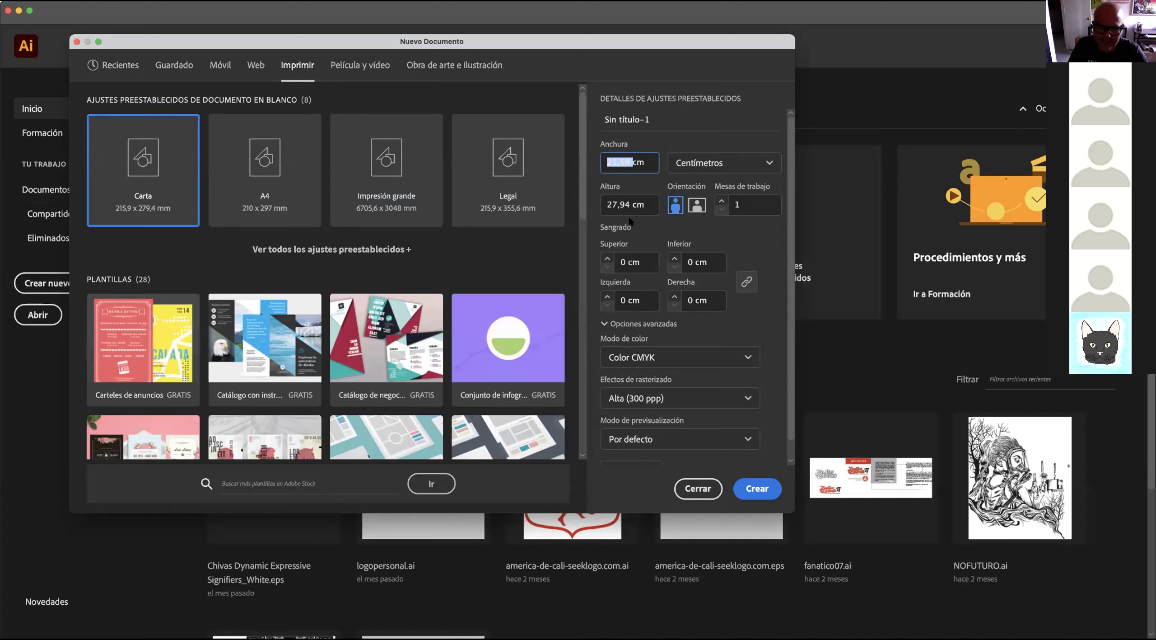
text(41cm)
drag(627, 207, 595, 206)
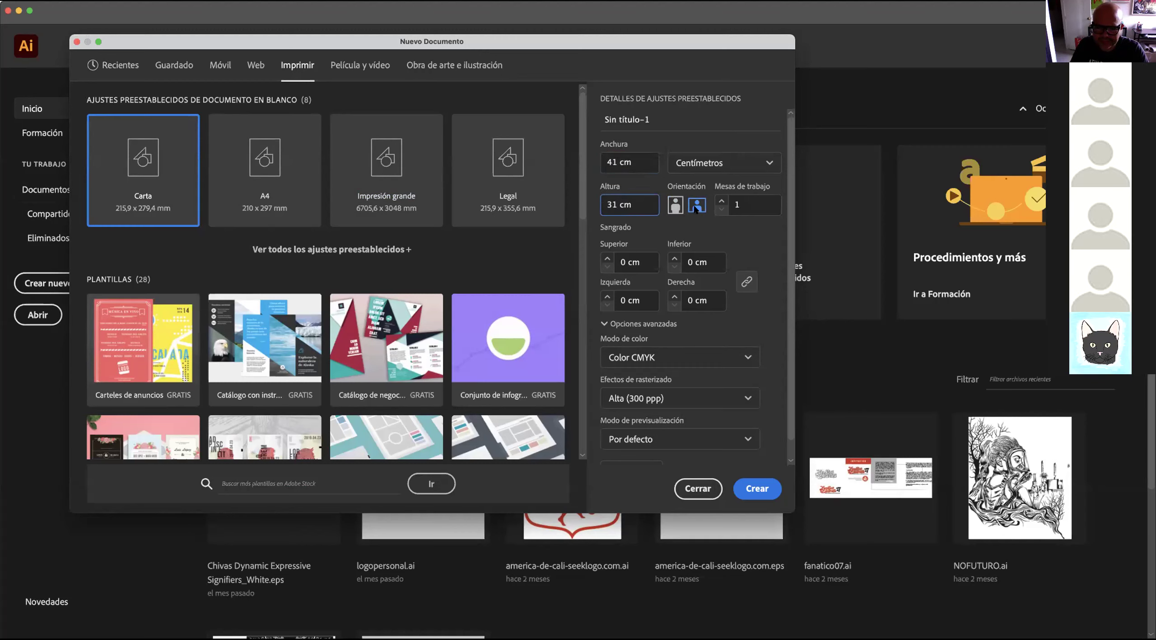
click(758, 487)
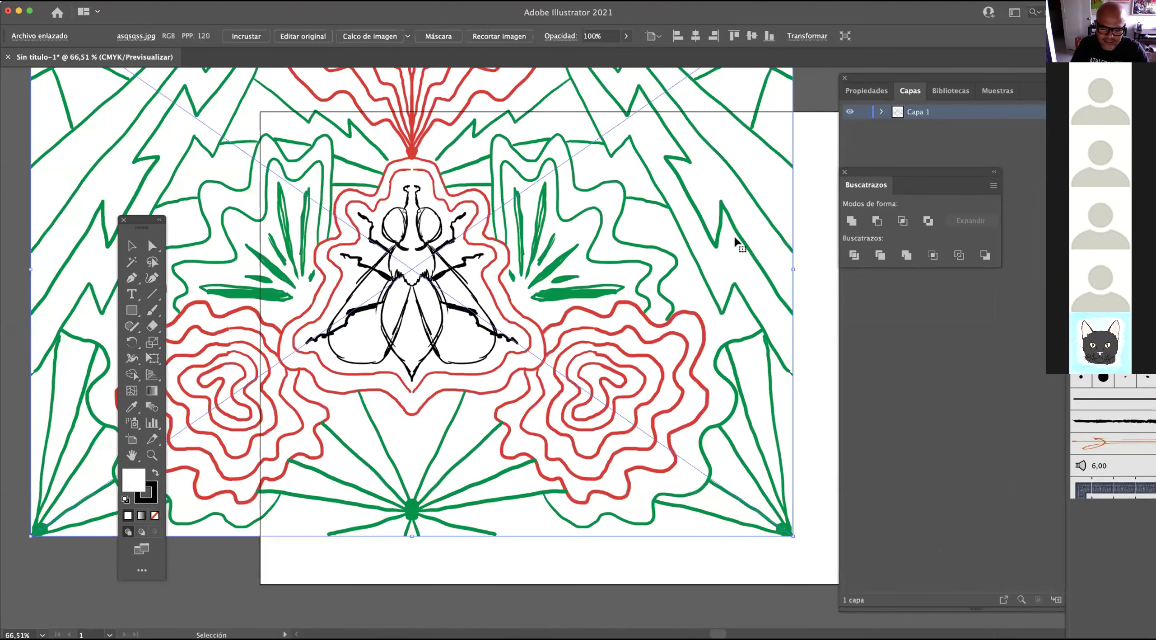
Move the linked image asqsqss.jpg so that it sits roughly centred over the artboard.
drag(475, 301, 403, 287)
drag(528, 298, 607, 335)
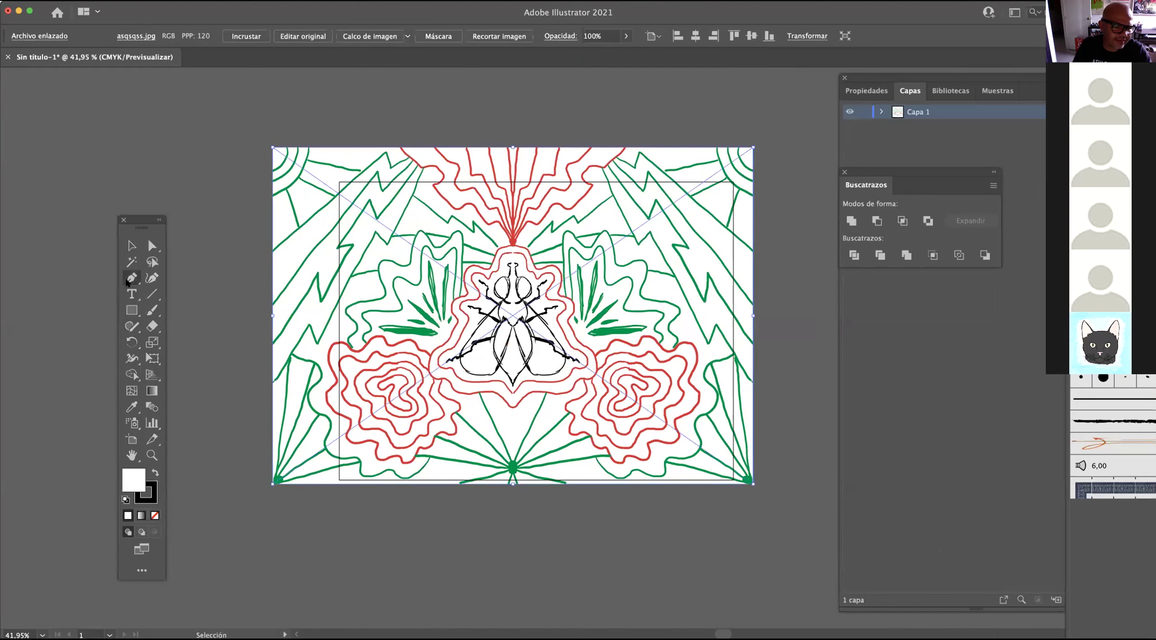
drag(713, 192, 726, 202)
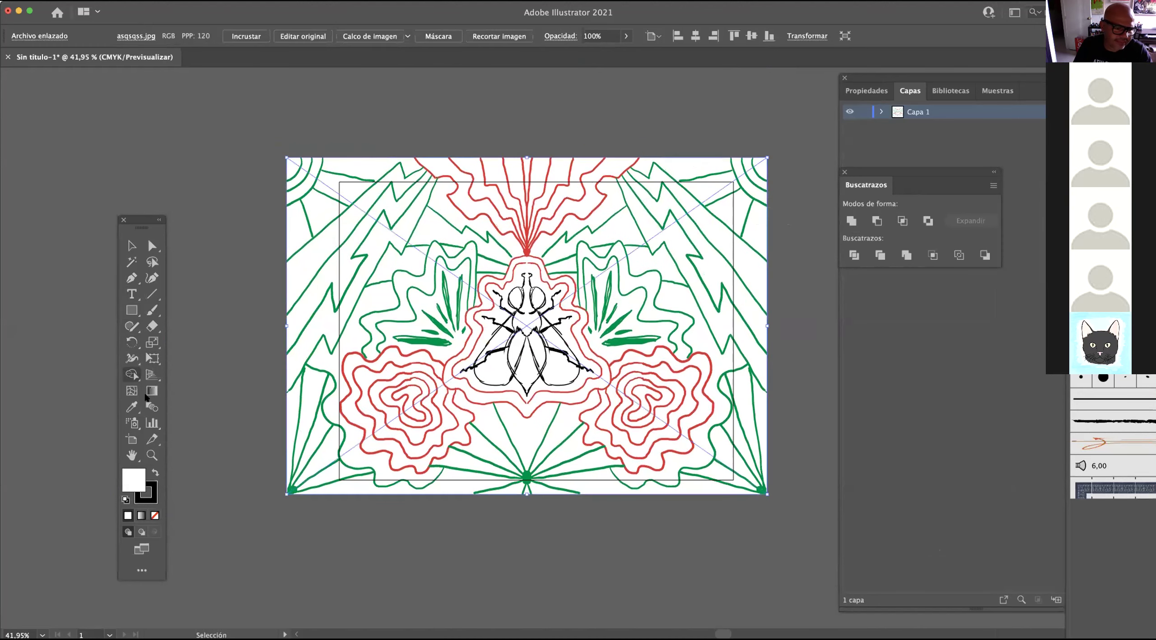
double_click(497, 264)
drag(557, 180, 584, 184)
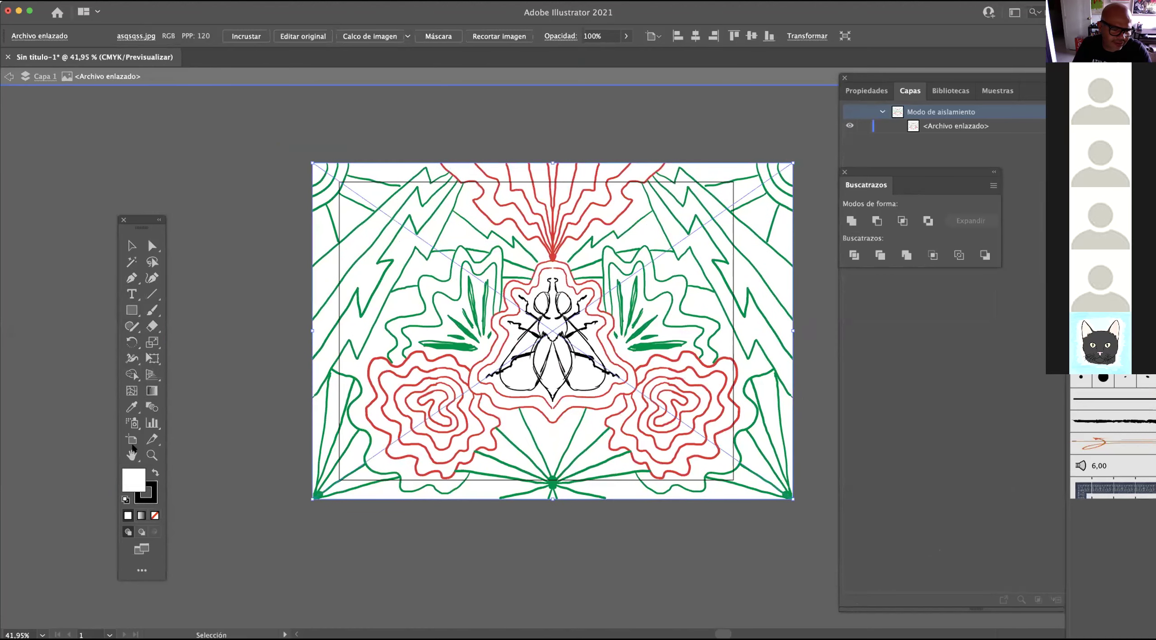
Resize the artboard to match the edges of the linked image, about 50 x 35 cm.
click(128, 439)
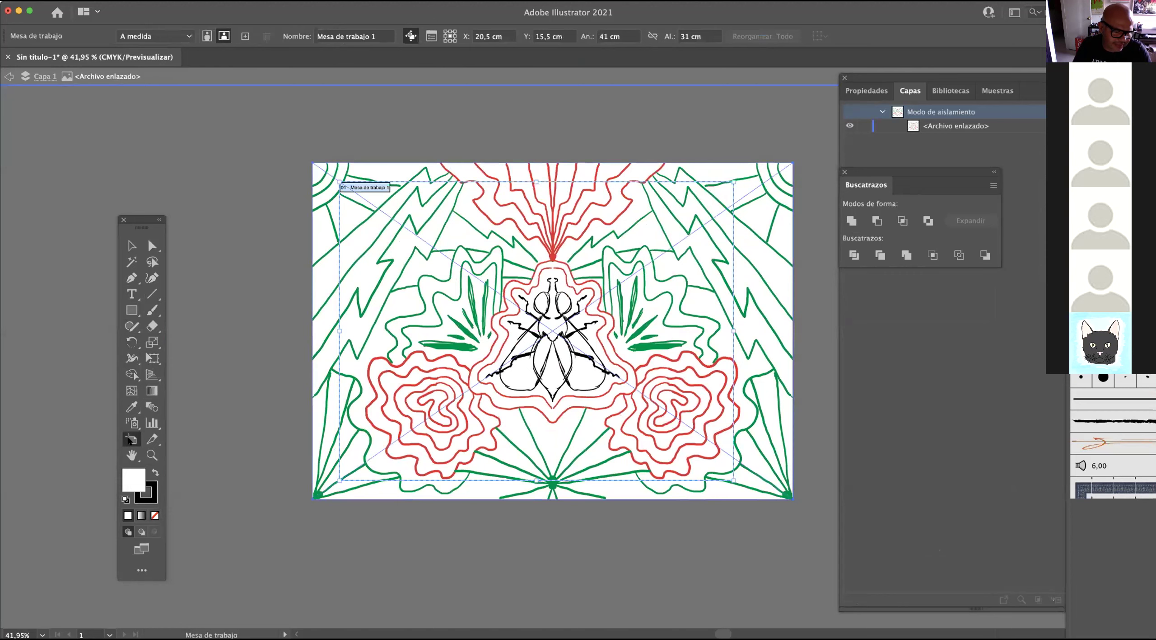
click(338, 179)
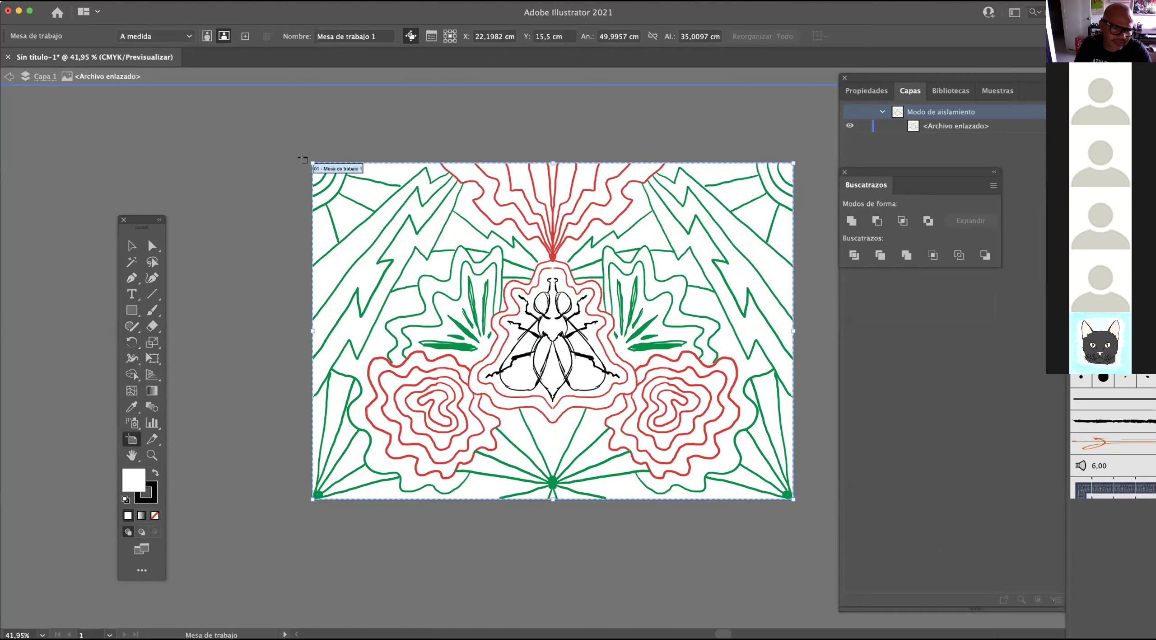
mouse_move(310, 161)
mouse_down()
mouse_move(250, 102)
mouse_move(299, 181)
mouse_move(275, 123)
mouse_move(310, 163)
mouse_up()
click(131, 245)
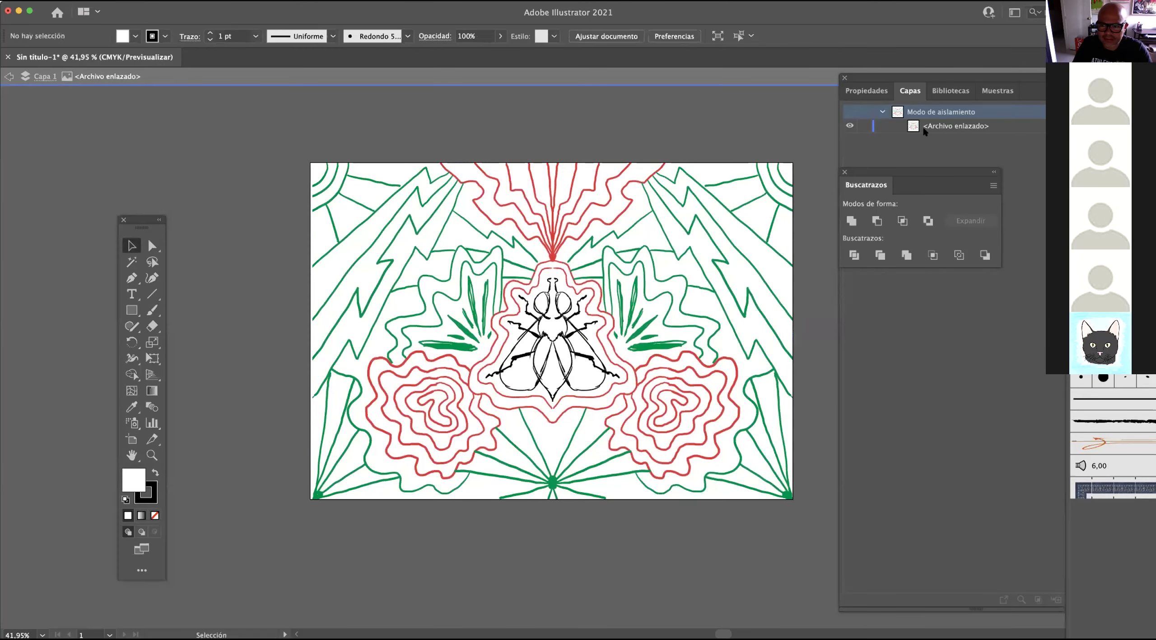
Lower the linked image's opacity to 33% so it serves as a tracing template.
click(884, 109)
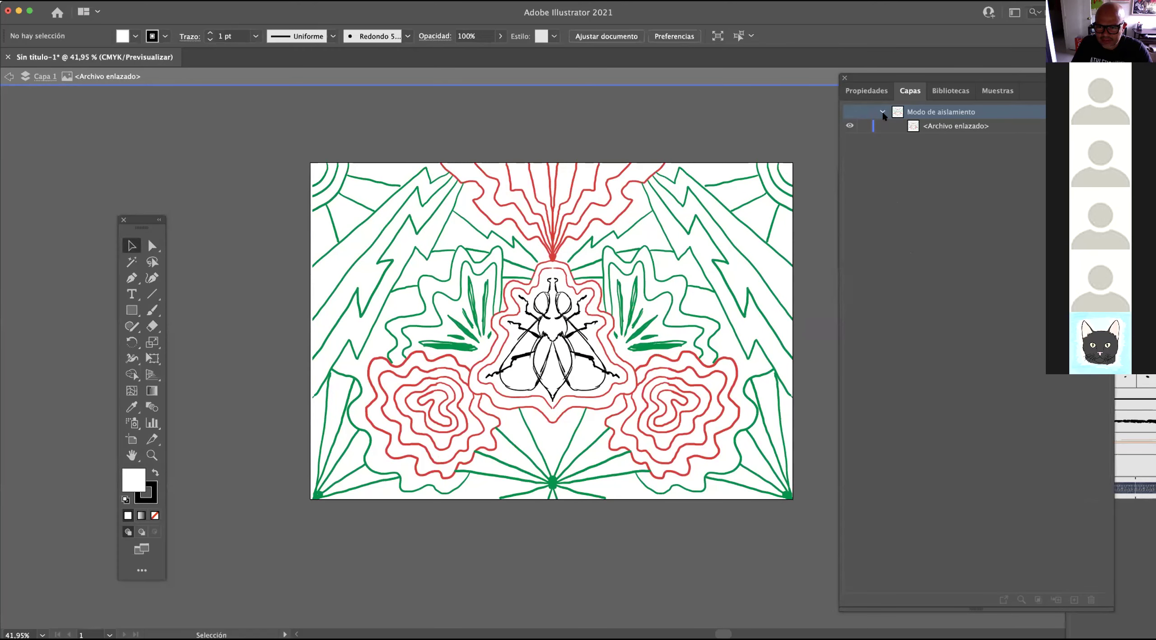
click(784, 220)
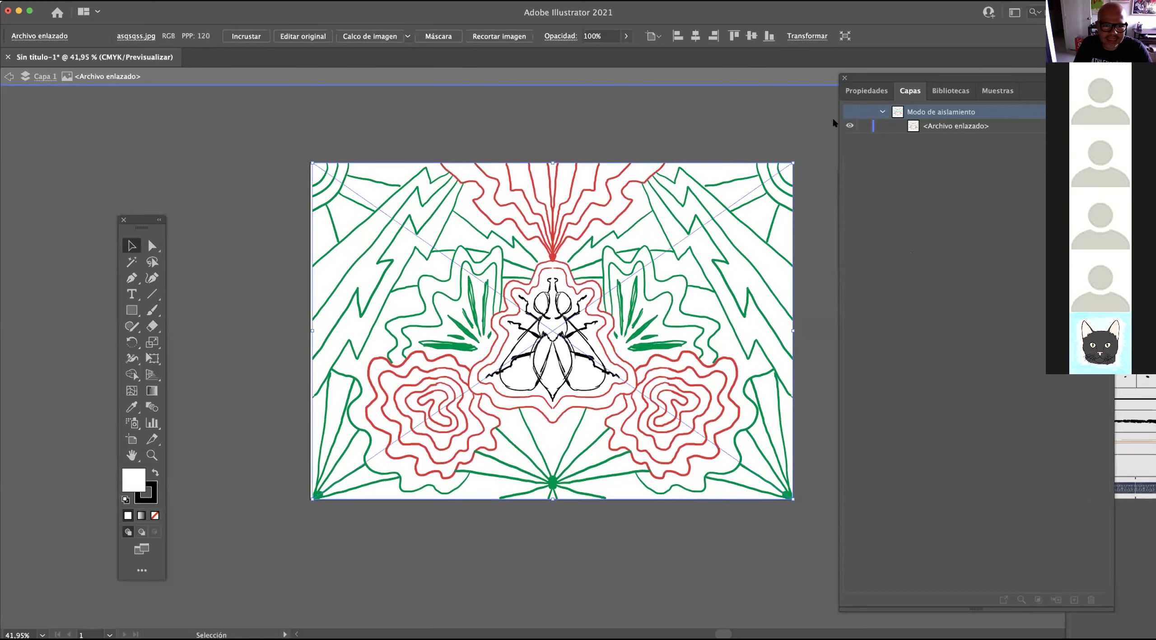
click(626, 37)
click(589, 53)
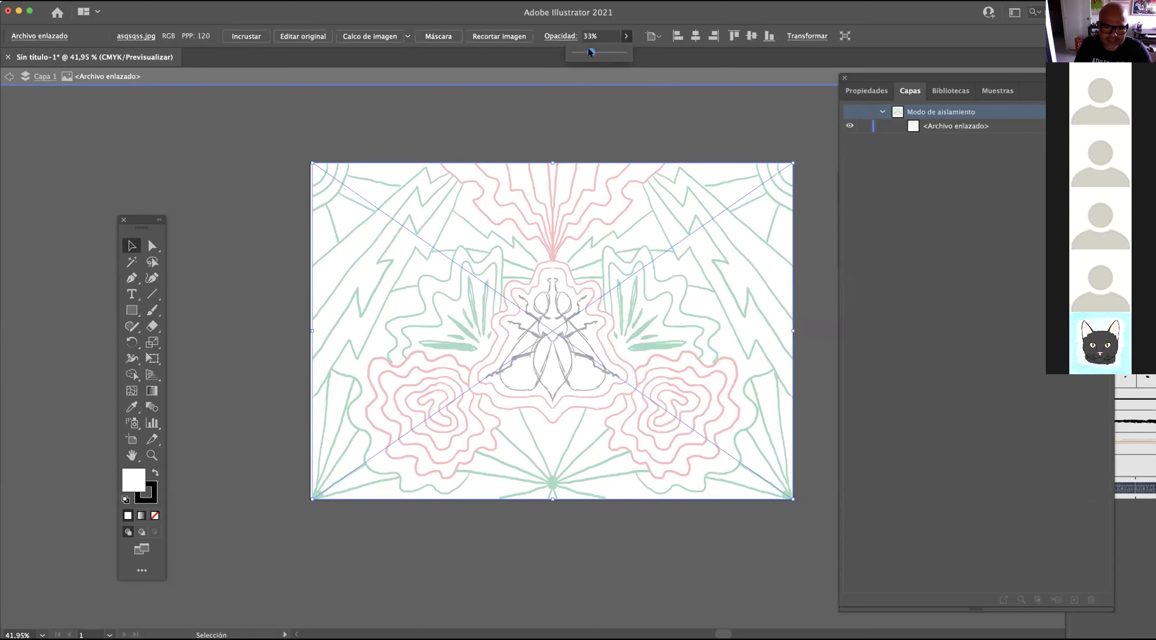
Leave isolation mode, lock Capa 1 and add a new layer above it.
click(862, 127)
double_click(824, 151)
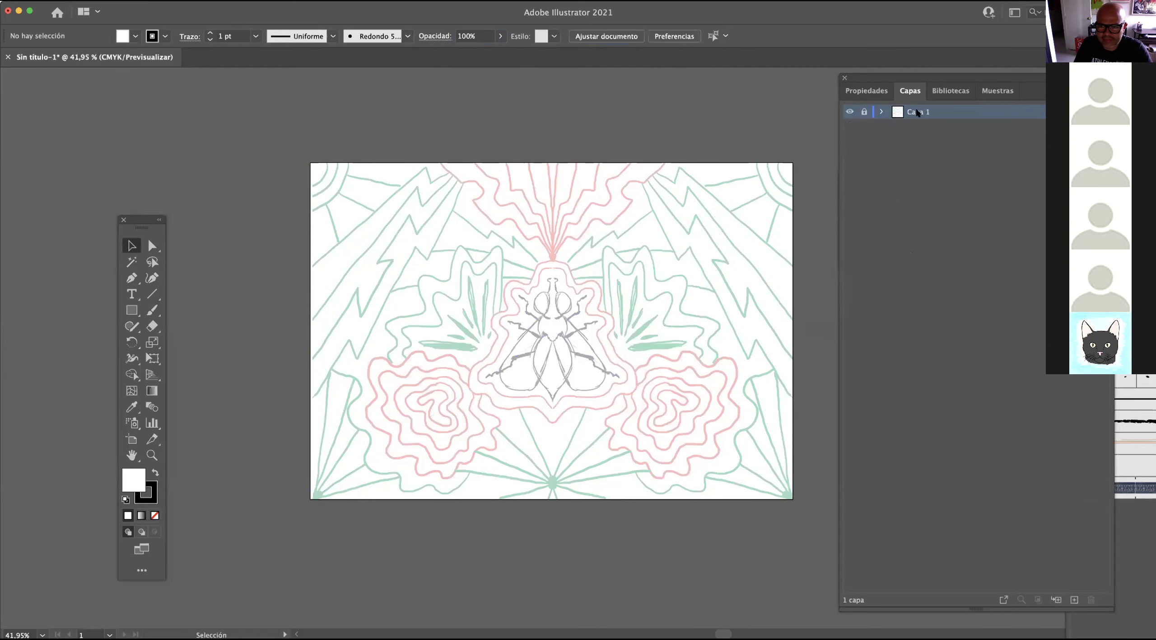
click(1075, 599)
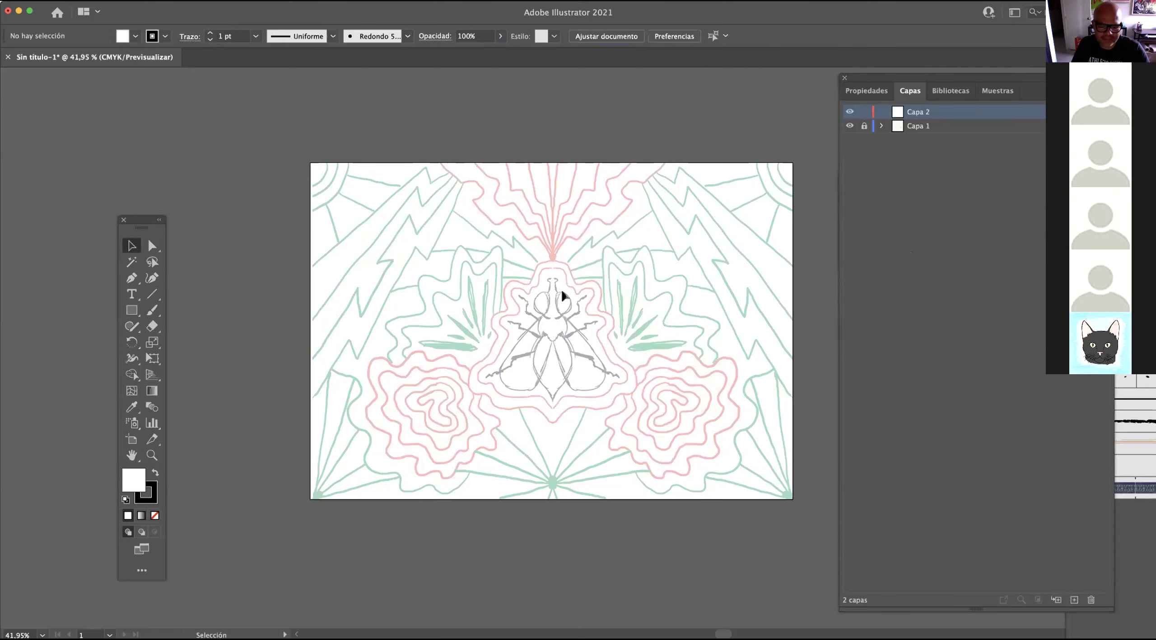
Start an unfilled, black-stroked Pen path at the body's centre line and trace the left half of the mouthpart above the eyes.
drag(617, 301, 859, 286)
drag(616, 319, 509, 237)
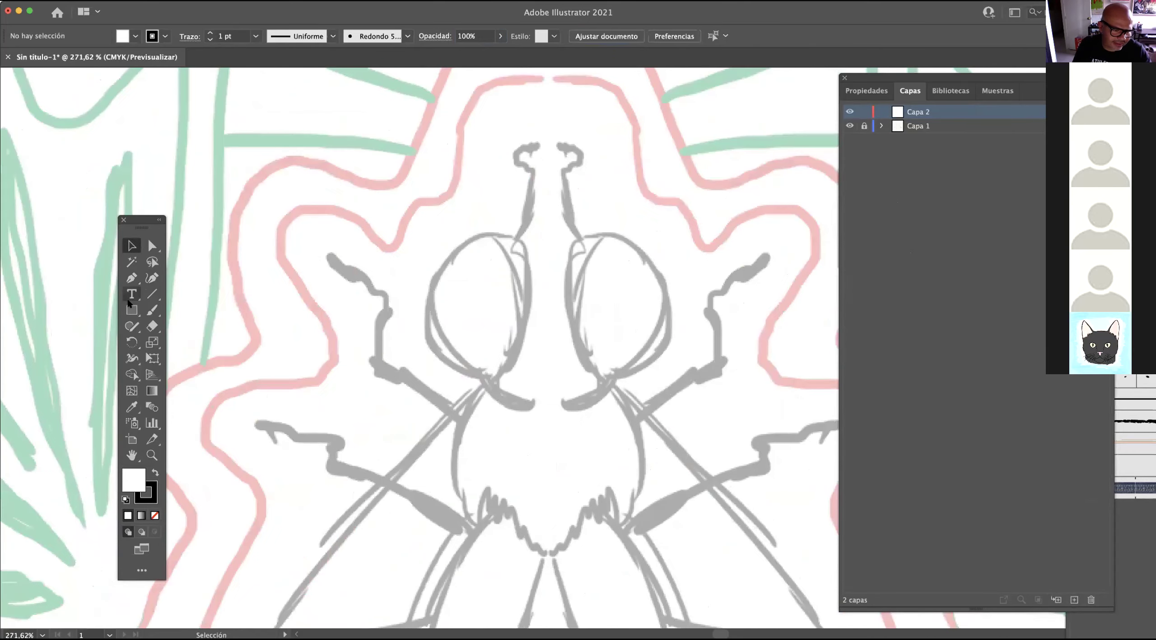
click(138, 311)
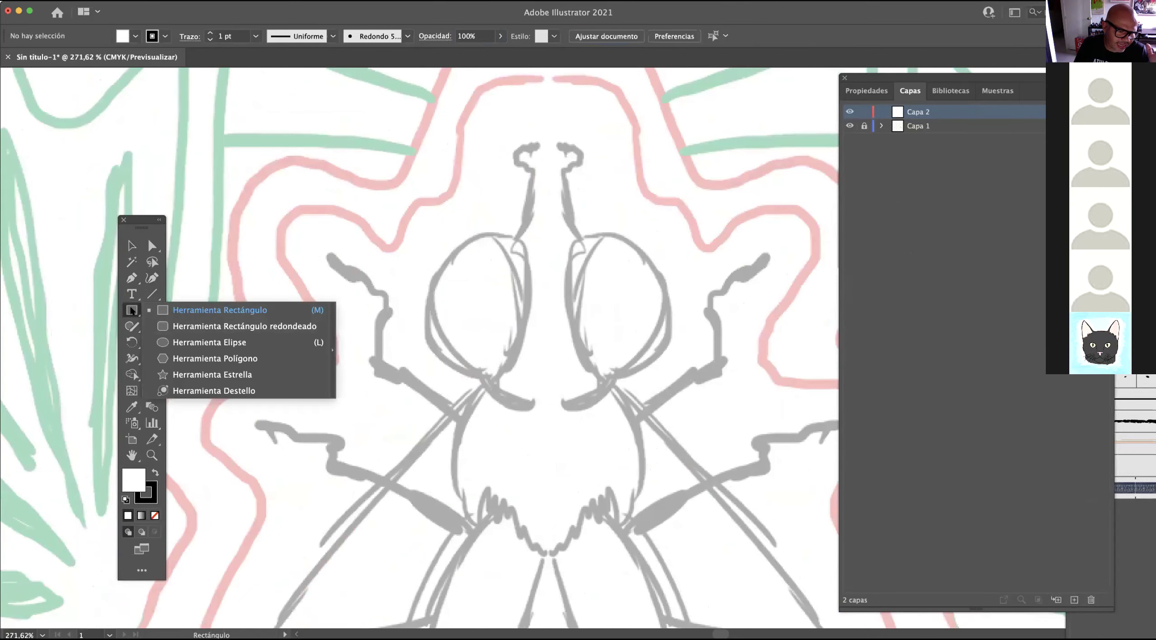
click(150, 279)
click(130, 278)
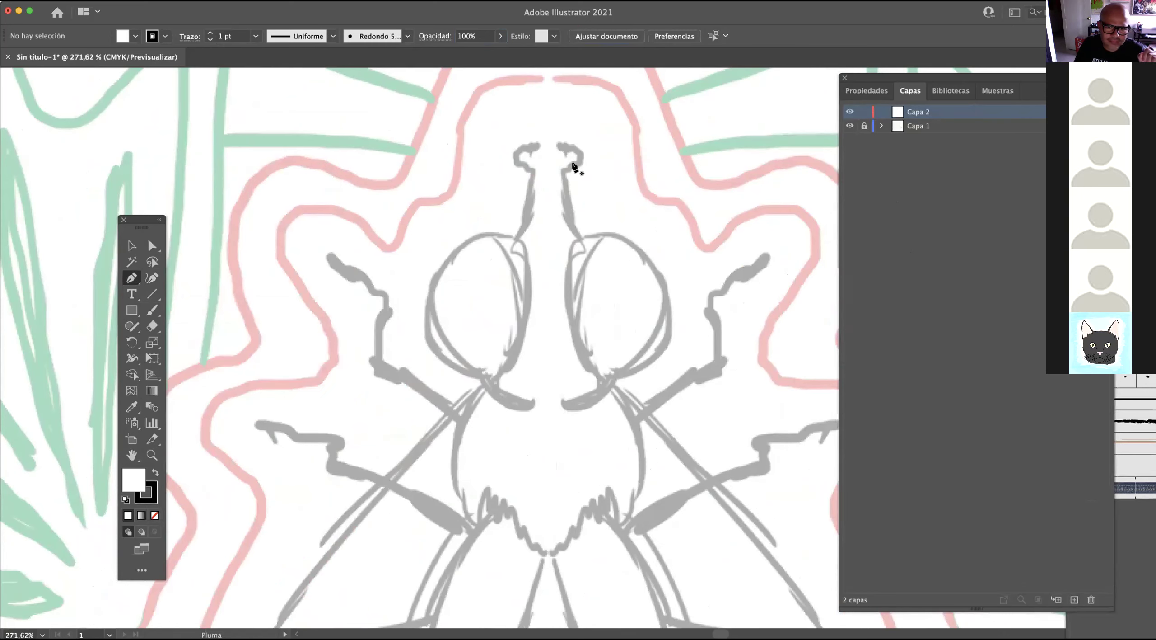
key(v)
key(f)
drag(561, 183, 533, 196)
scroll(533, 195, up, 5)
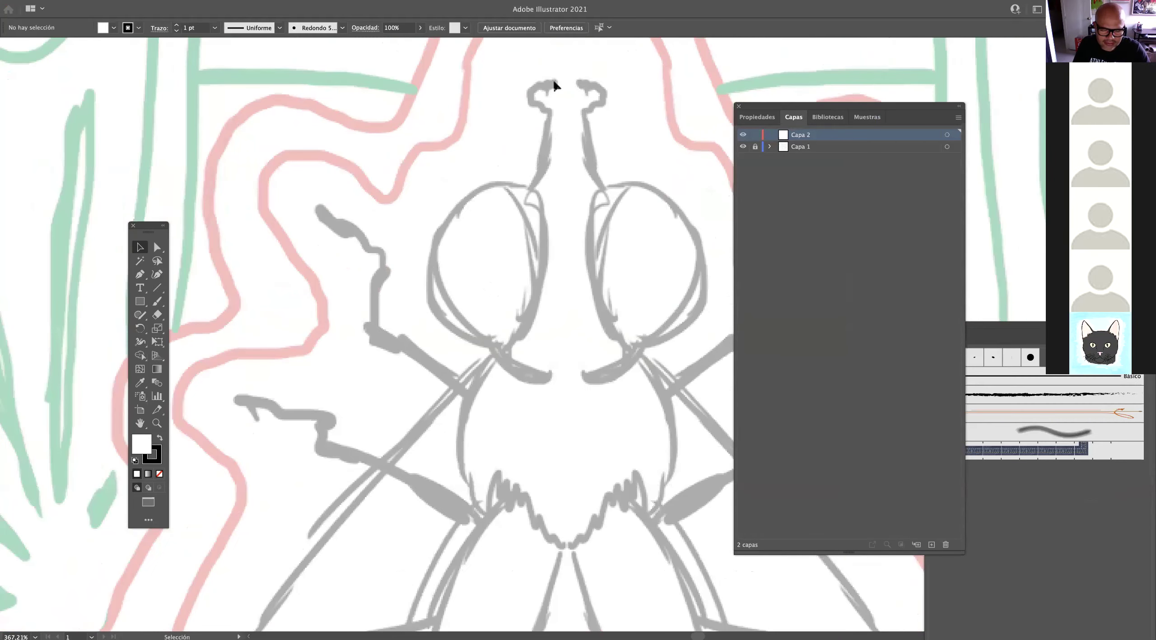
key(p)
click(566, 81)
mouse_move(536, 83)
mouse_down()
mouse_move(524, 91)
mouse_move(549, 112)
mouse_up()
drag(535, 166, 536, 166)
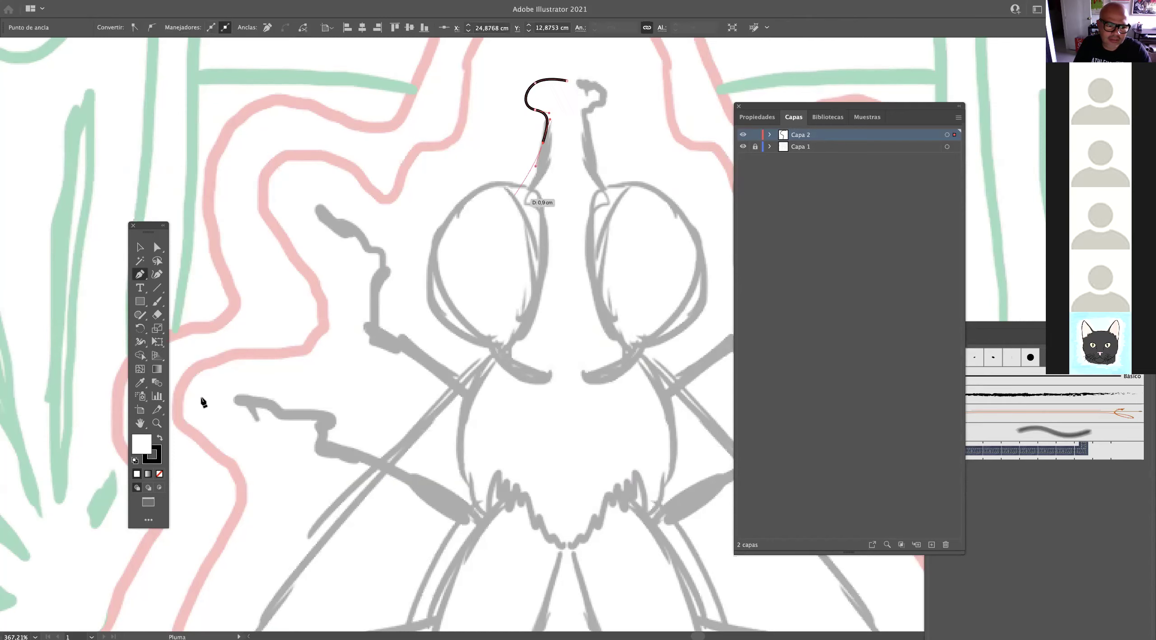
click(160, 474)
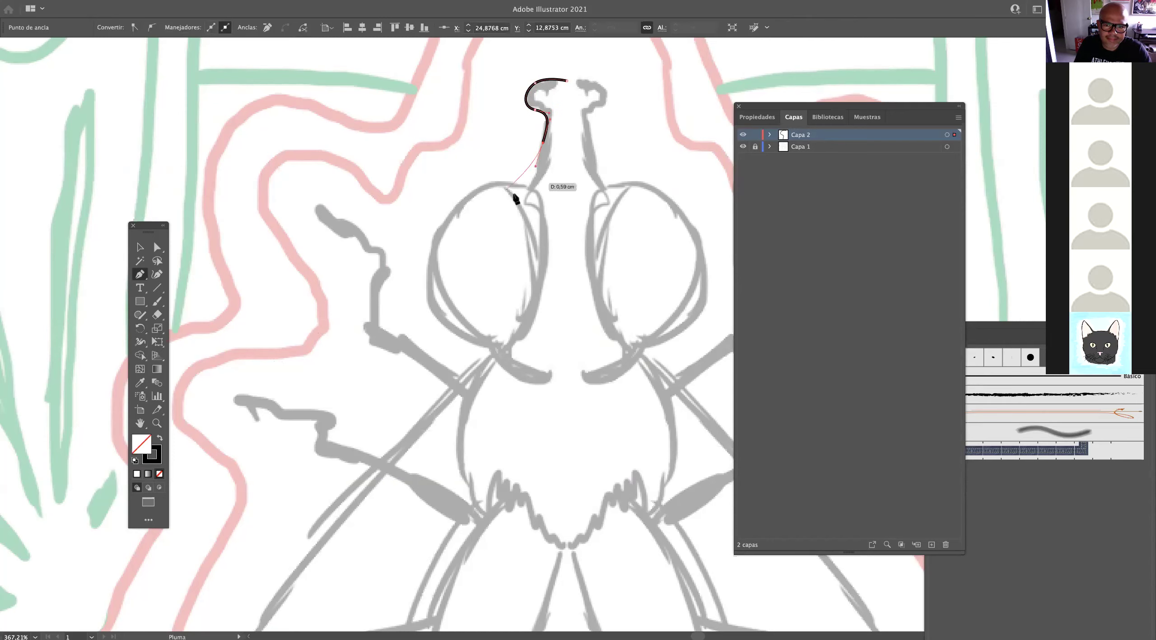
Continue the path along the left eye's inner side and the jaw, and close it straight up the centre line.
drag(527, 185, 559, 238)
drag(538, 319, 568, 376)
click(498, 354)
click(567, 374)
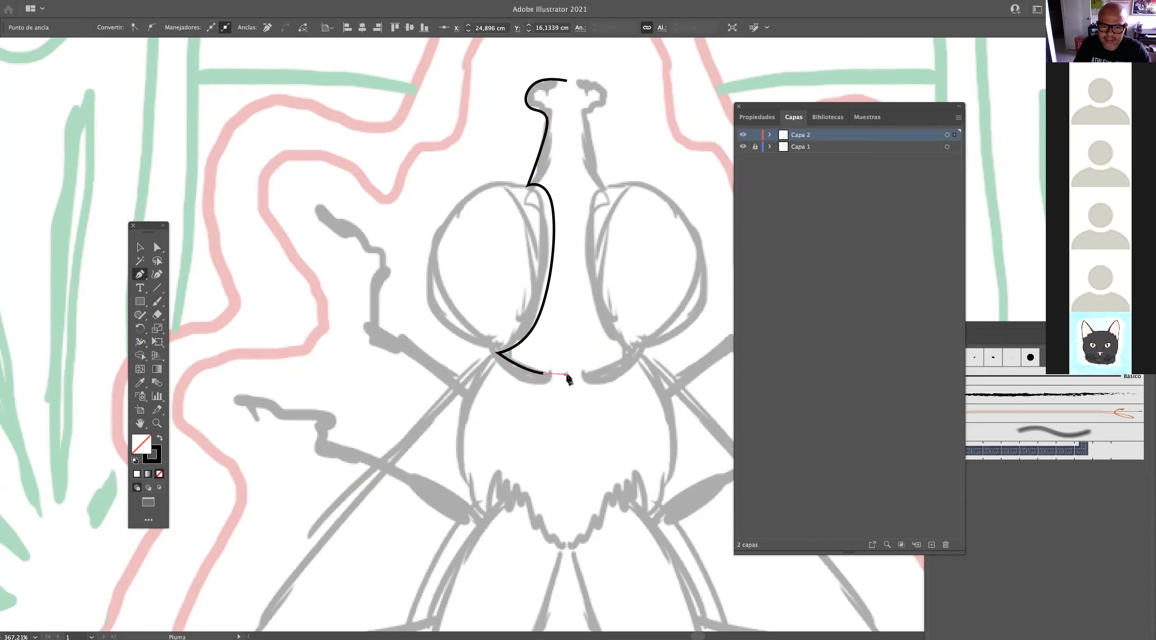
click(568, 82)
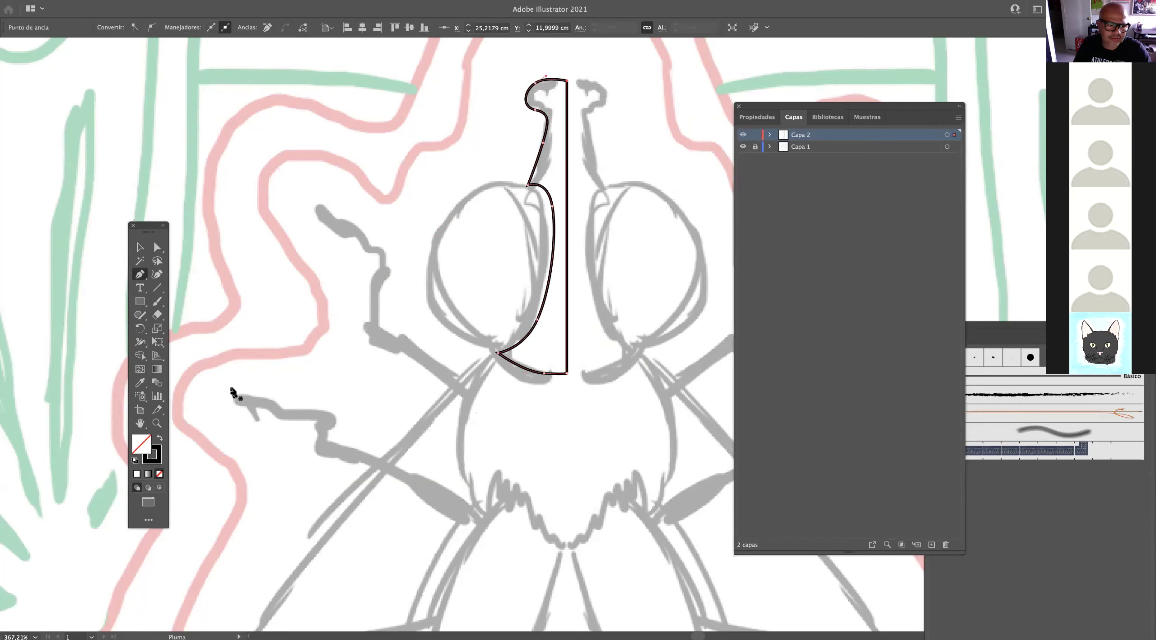
Show the rulers and place a vertical guide on the straight centre edge of the traced half head.
key(super+r)
drag(1, 270, 324, 210)
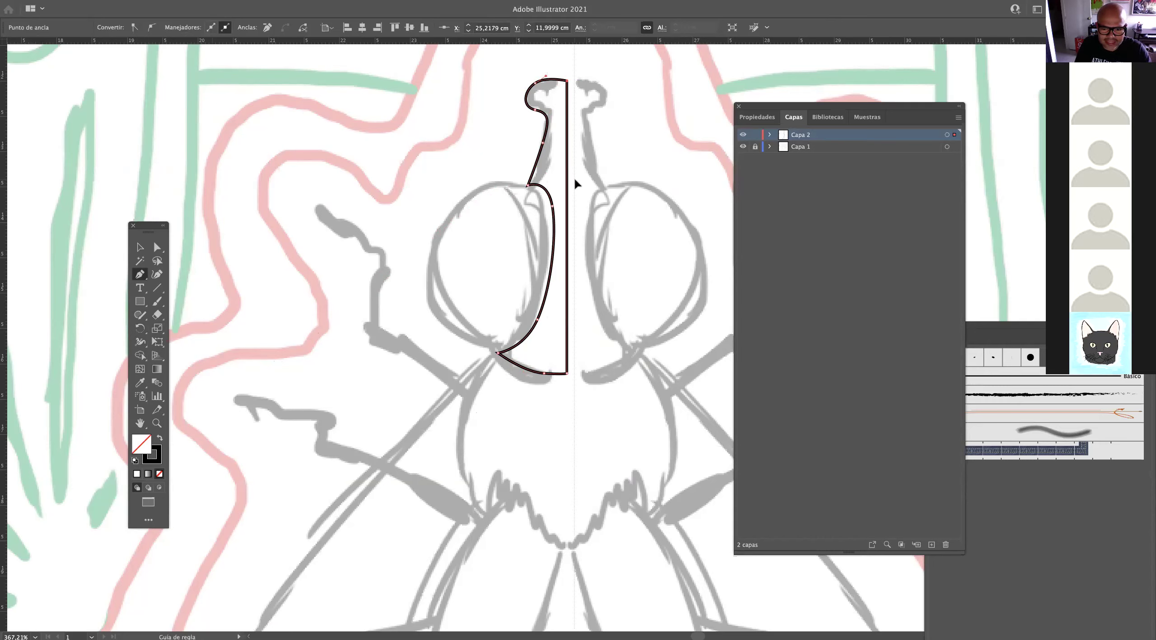
drag(568, 180, 567, 181)
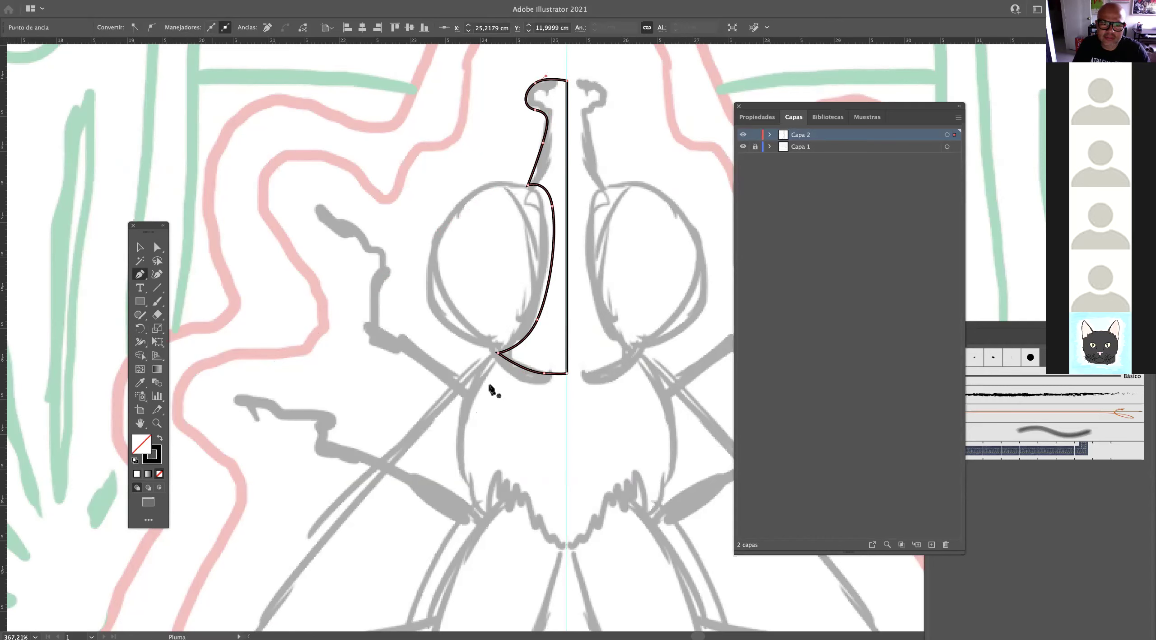
Trace the fly's left eye as a closed curved path with the Pen tool.
click(536, 202)
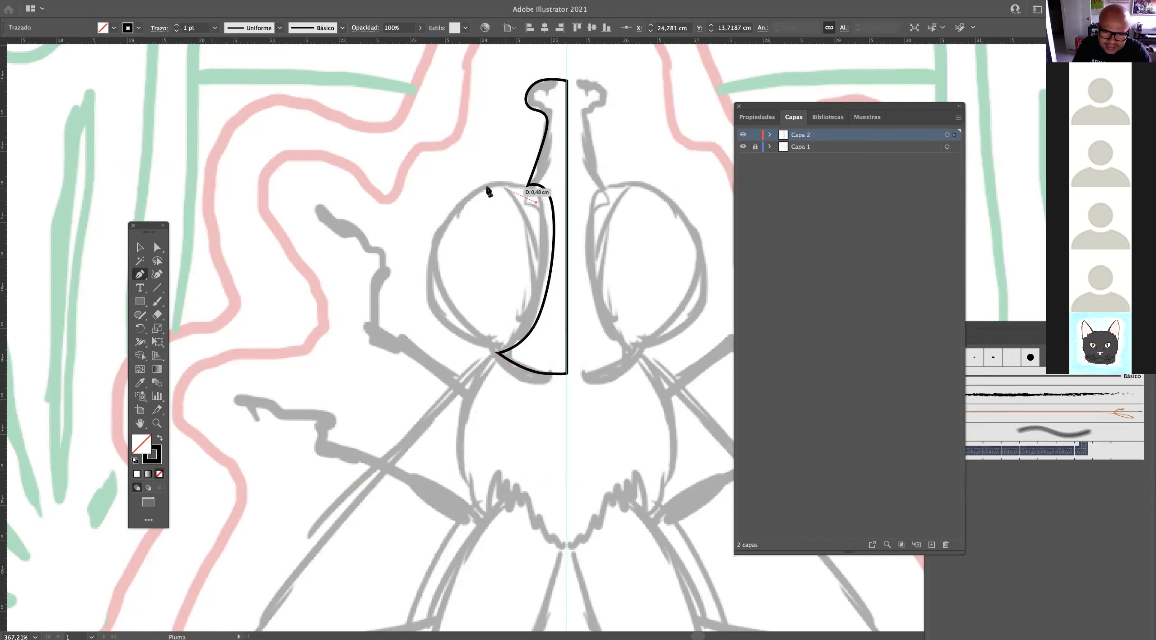
drag(432, 250, 424, 288)
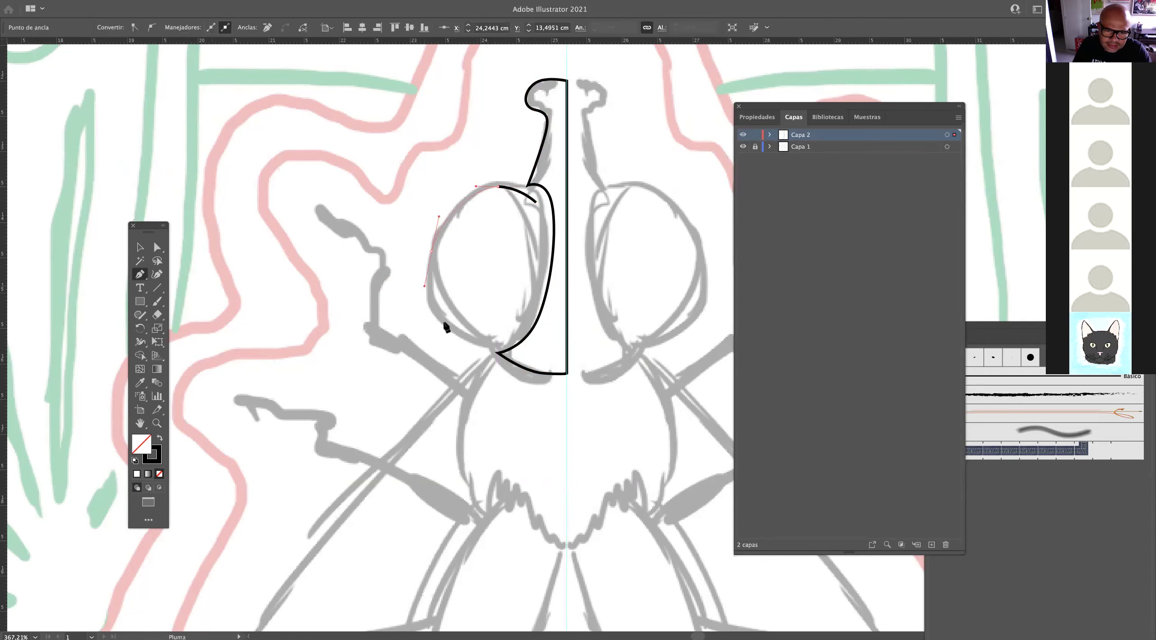
drag(458, 333, 476, 348)
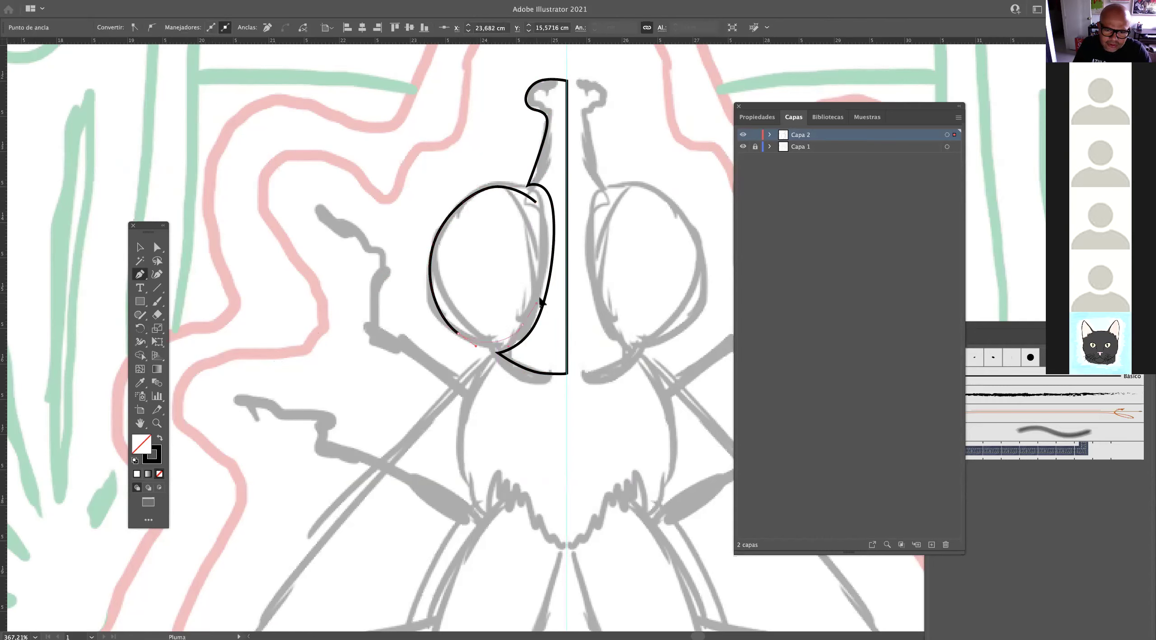
drag(537, 202, 554, 229)
Start a Pen path on the guide just below the head and curve it over the left shoulder of the thorax.
drag(502, 372, 482, 227)
click(558, 255)
drag(469, 235, 450, 341)
Continue the thorax outline with jagged hair spikes down to the guide and close the path straight along the guide.
click(446, 281)
click(441, 302)
click(454, 353)
click(463, 330)
click(472, 378)
click(478, 351)
click(495, 389)
click(503, 366)
click(519, 408)
click(524, 387)
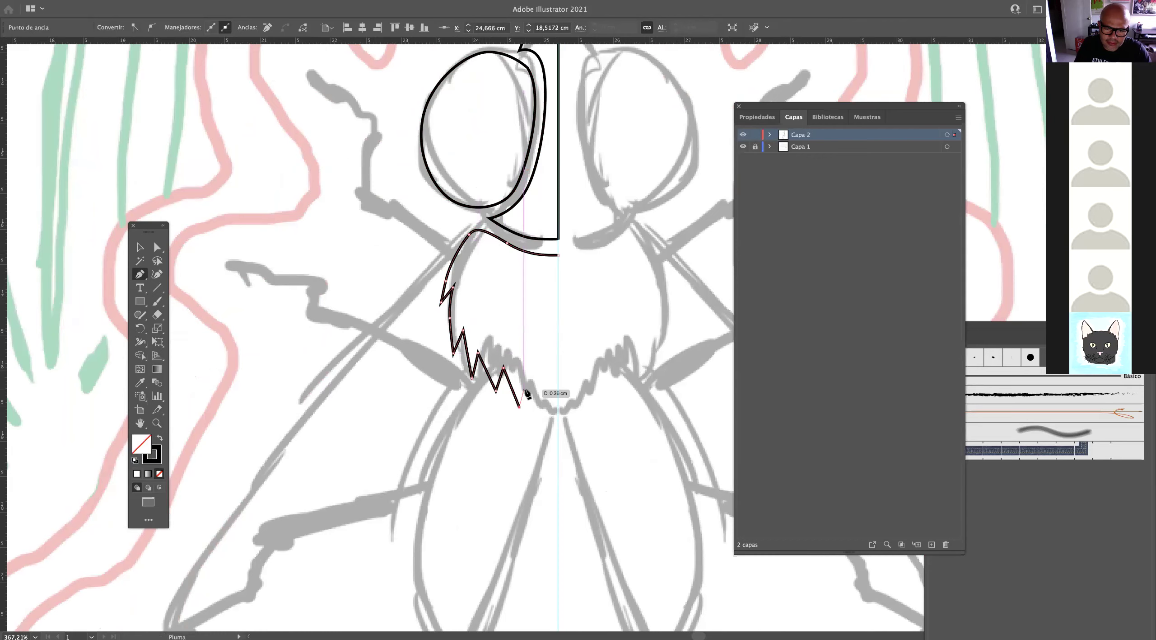
click(535, 413)
click(541, 400)
click(558, 440)
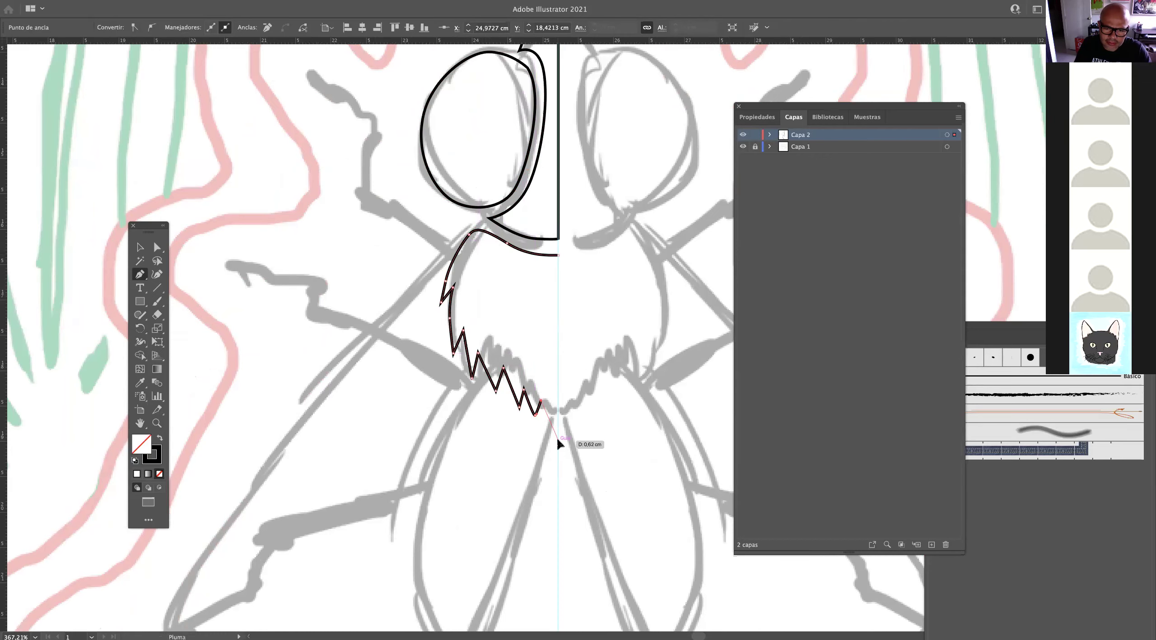
click(558, 255)
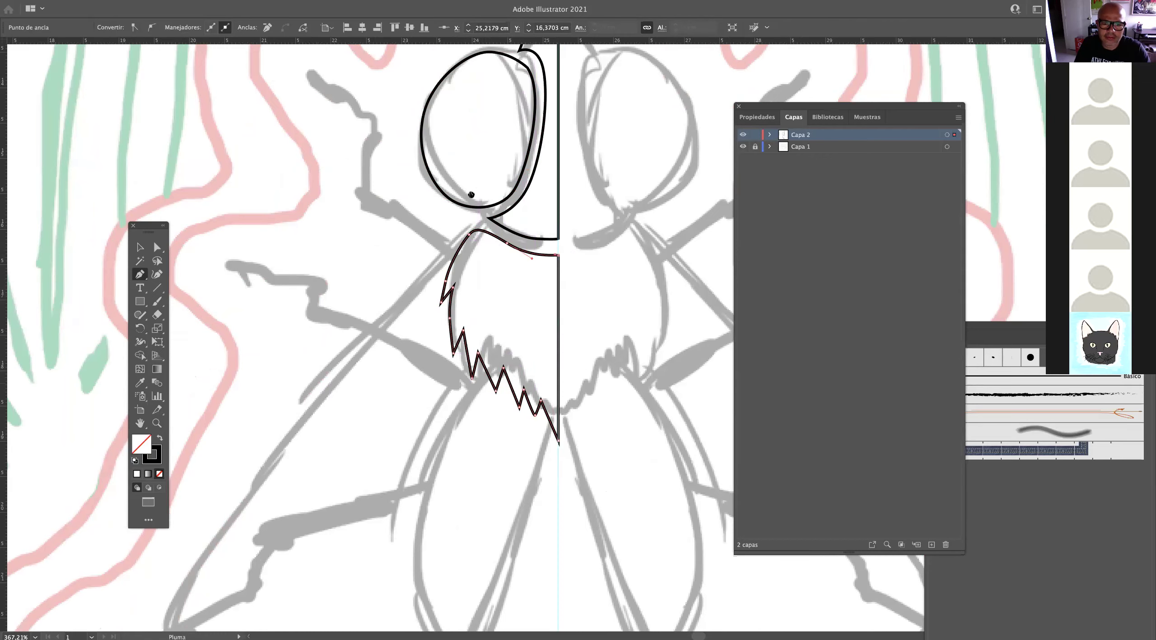
Start the abdomen path at the guide and draw its zigzag upper edge parallel to the thorax spikes.
scroll(504, 265, down, 5)
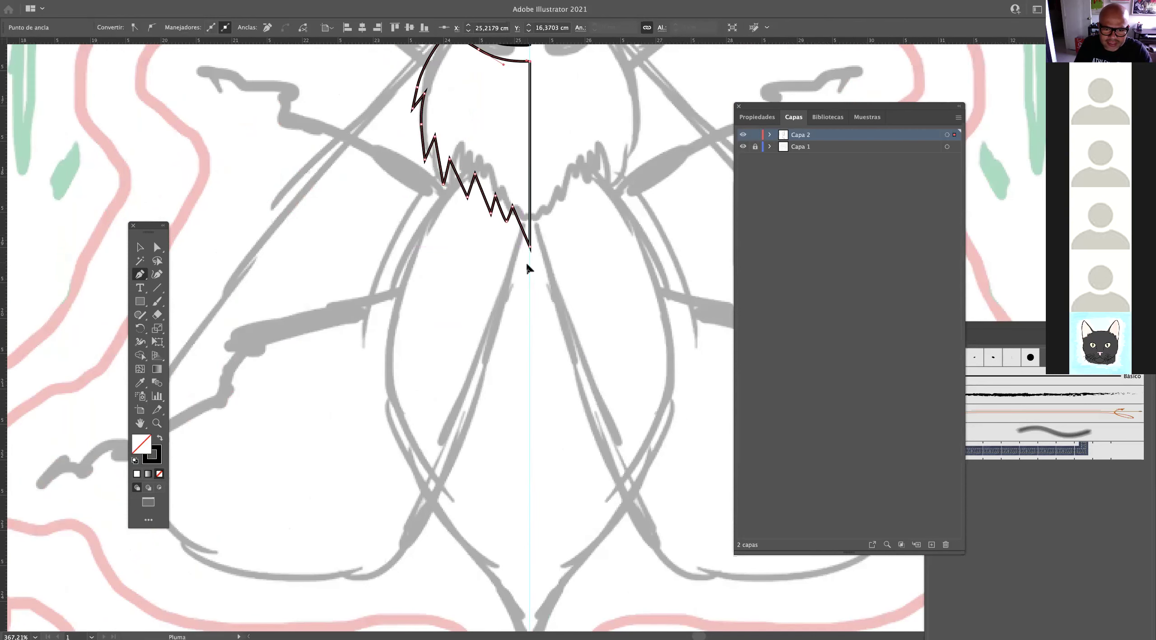
drag(527, 266, 510, 234)
click(509, 229)
click(499, 244)
click(494, 224)
click(481, 232)
drag(468, 213, 470, 209)
click(471, 200)
click(461, 220)
click(449, 193)
Trace the abdomen's left side down to its pointed tip and close the path straight up the guide.
drag(393, 314, 387, 253)
key(space)
drag(441, 360, 470, 401)
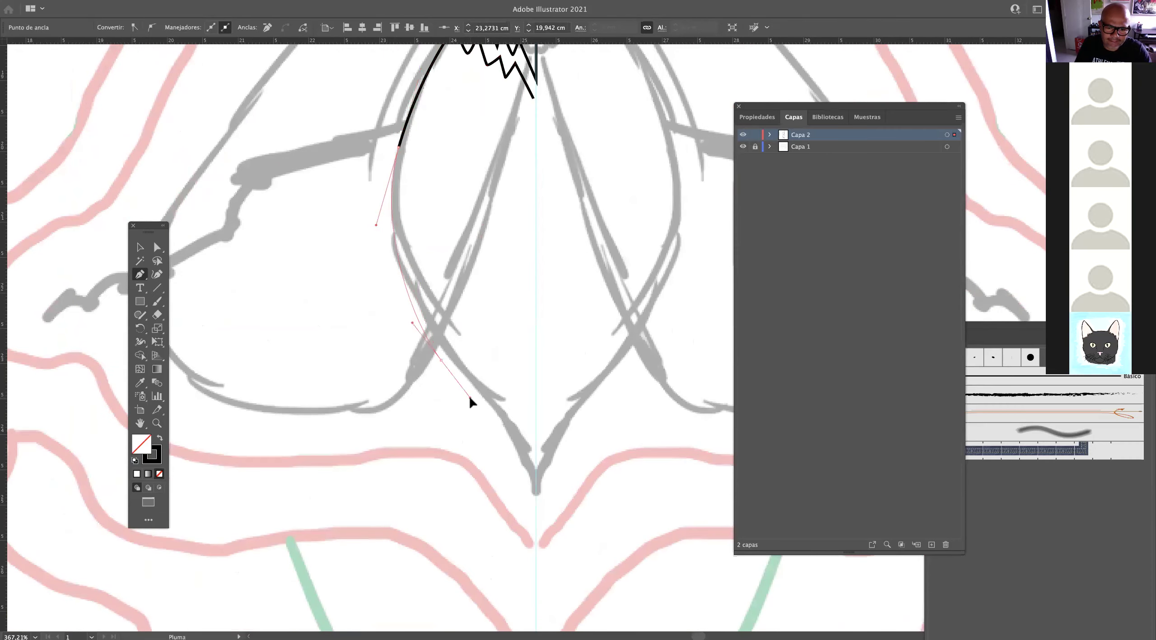
drag(516, 453, 527, 472)
click(536, 495)
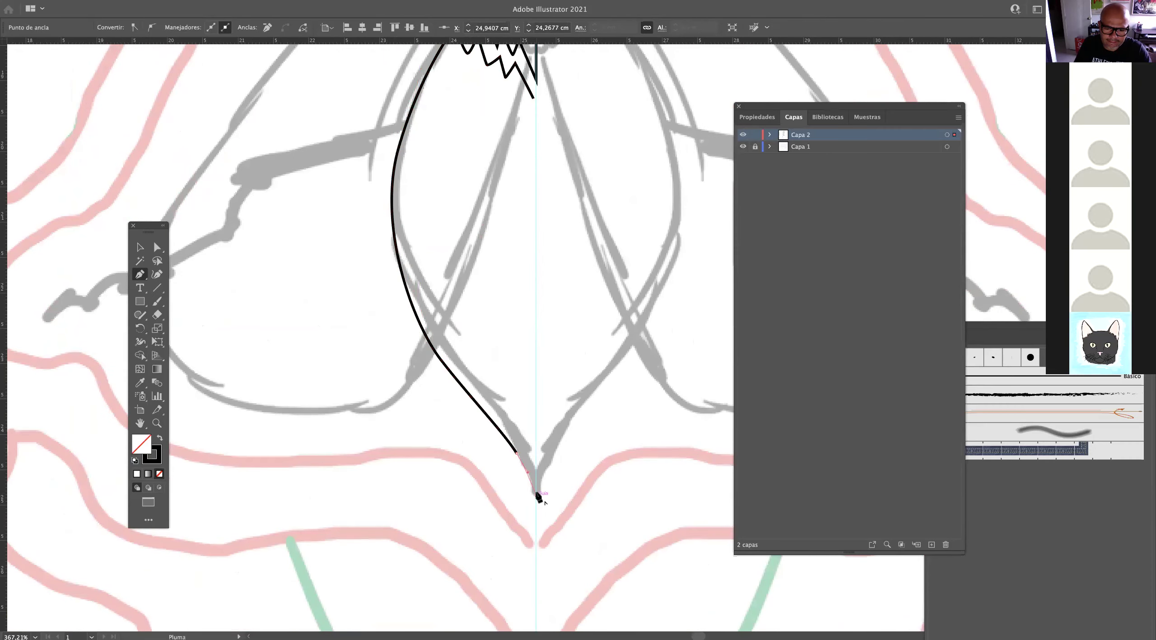
scroll(511, 347, up, 5)
click(540, 239)
click(537, 232)
Select all the traced body paths and swap fill and stroke so they are solid black without an outline.
drag(482, 256, 421, 258)
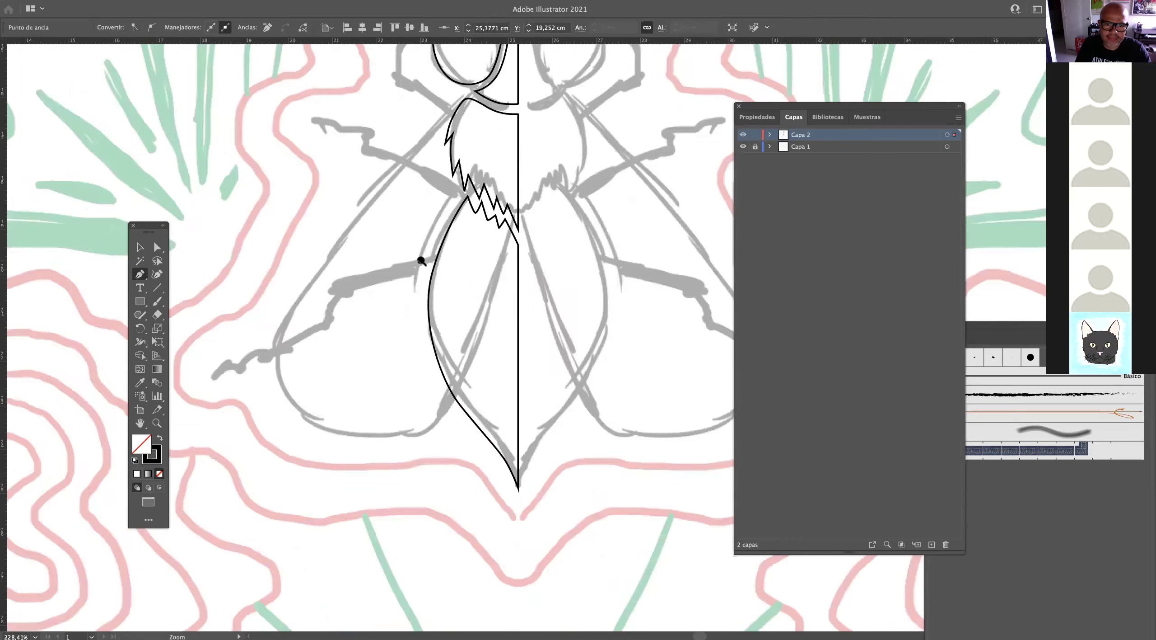
scroll(415, 306, down, 4)
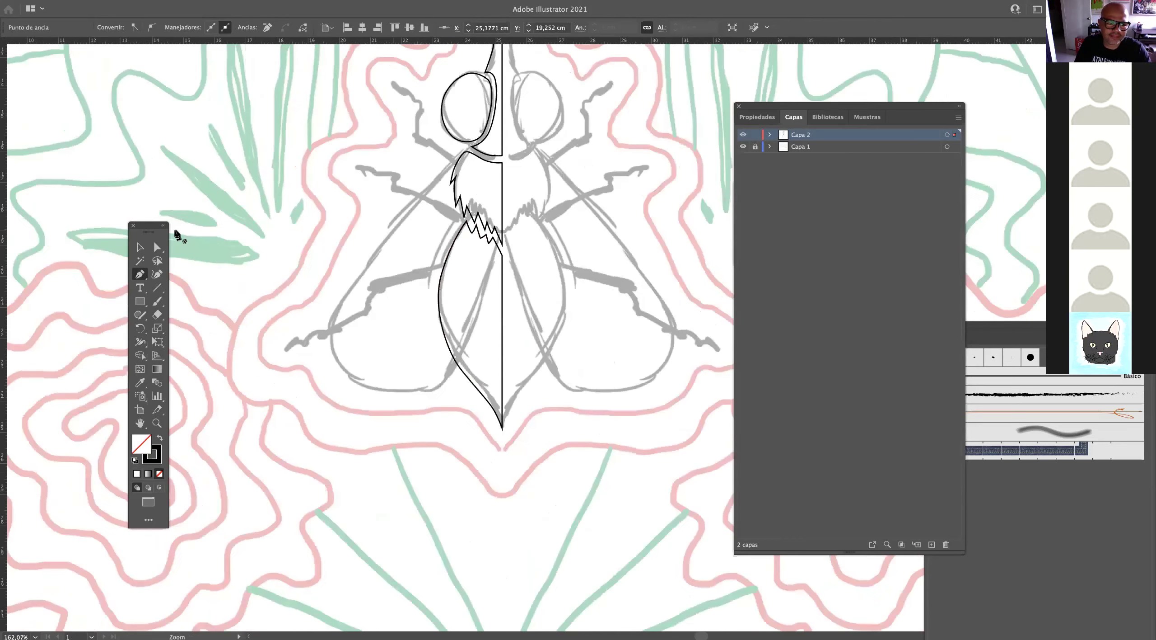
click(140, 247)
drag(538, 347, 554, 370)
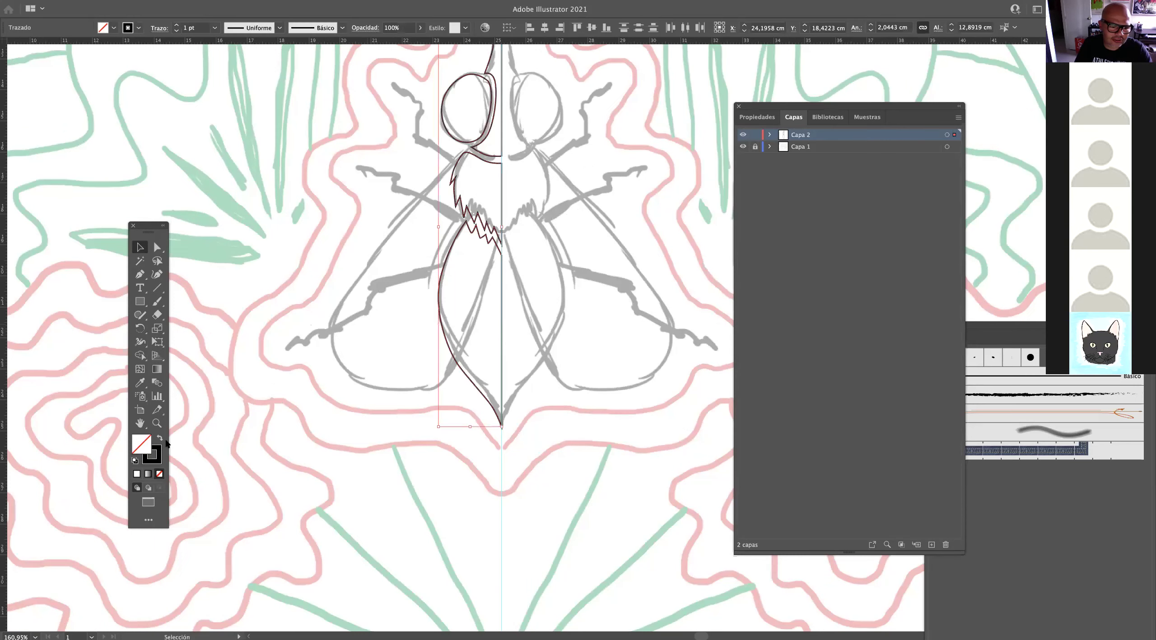
click(159, 438)
click(319, 326)
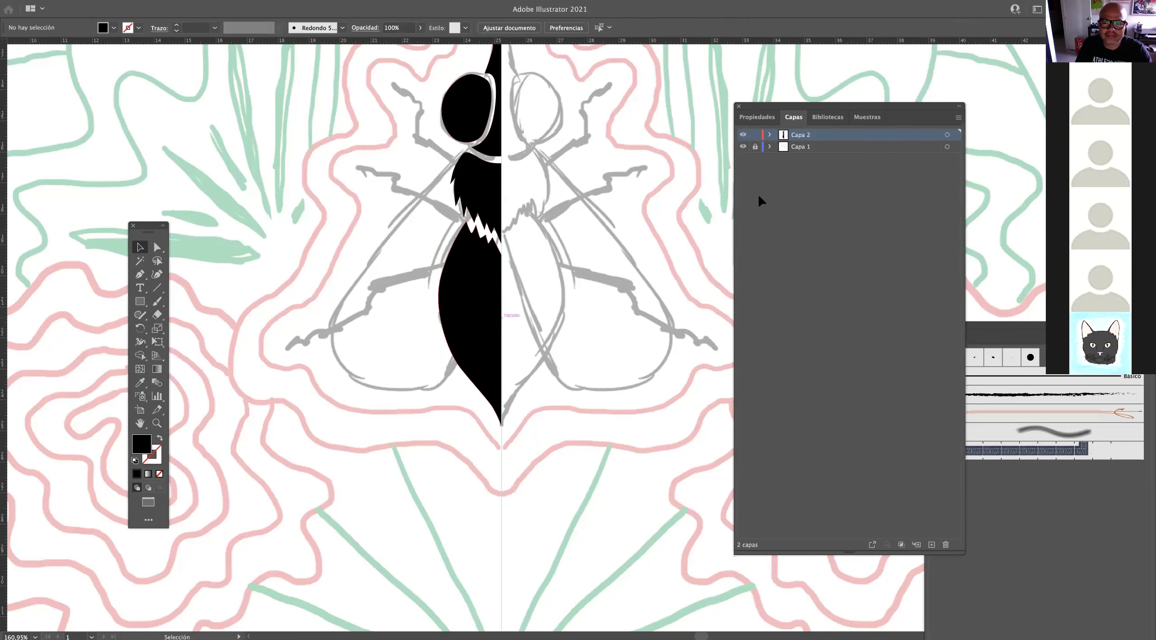
Trace the outer side of the left wing's long edge from the middle leg down to the hind leg with the Pen tool.
scroll(433, 185, up, 5)
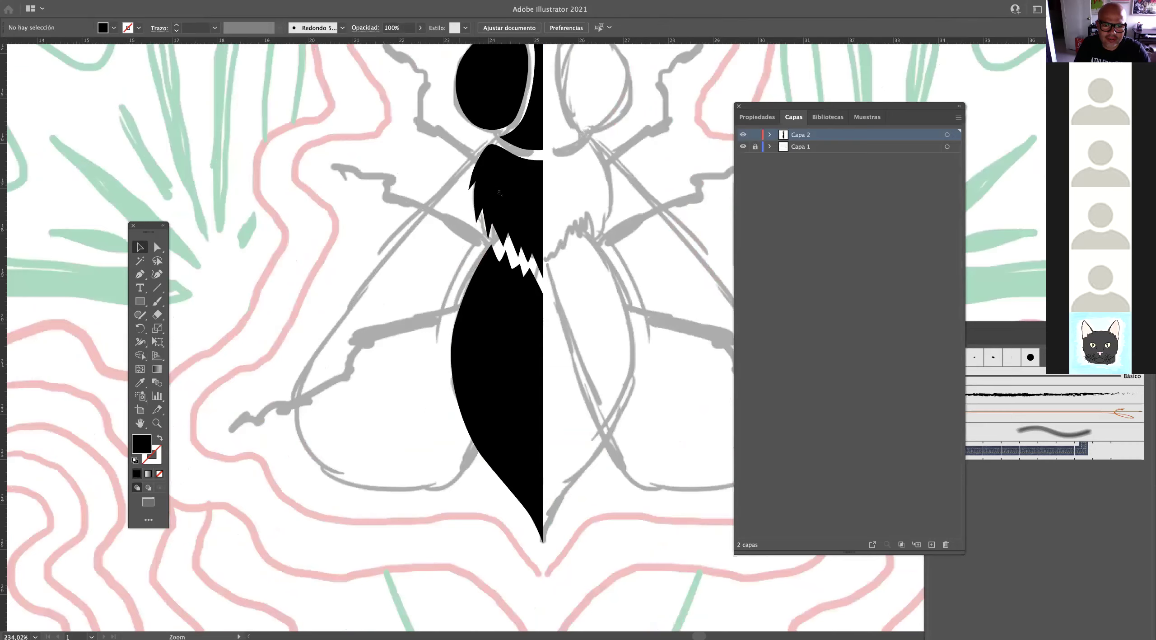
key(p)
scroll(474, 226, down, 3)
scroll(474, 226, left, 3)
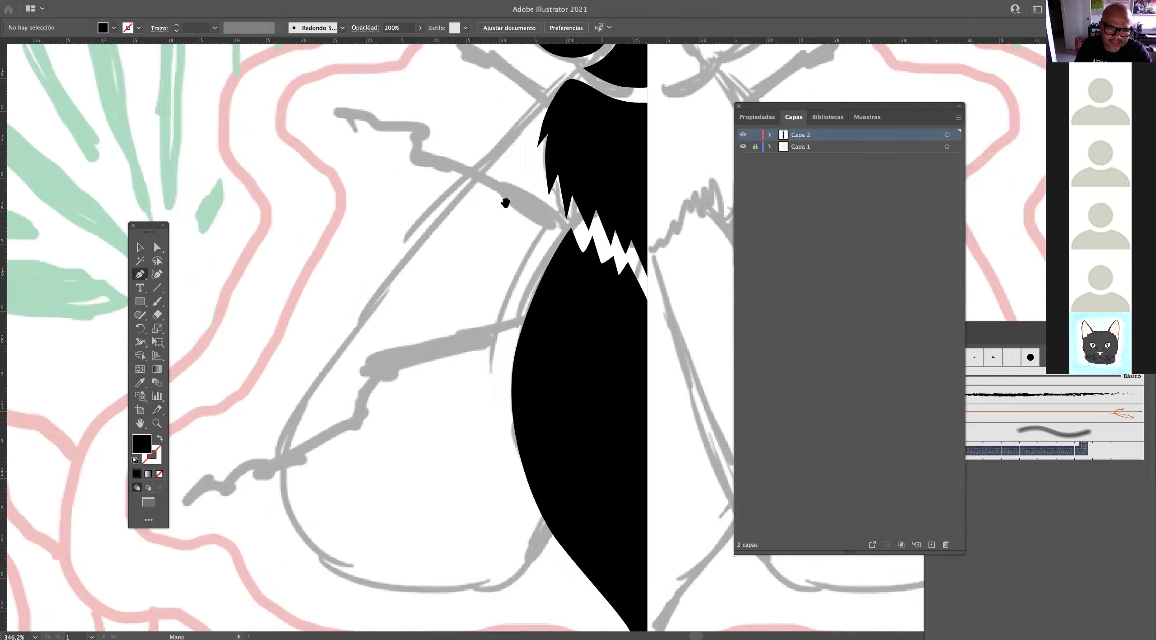
click(472, 167)
click(418, 229)
click(360, 313)
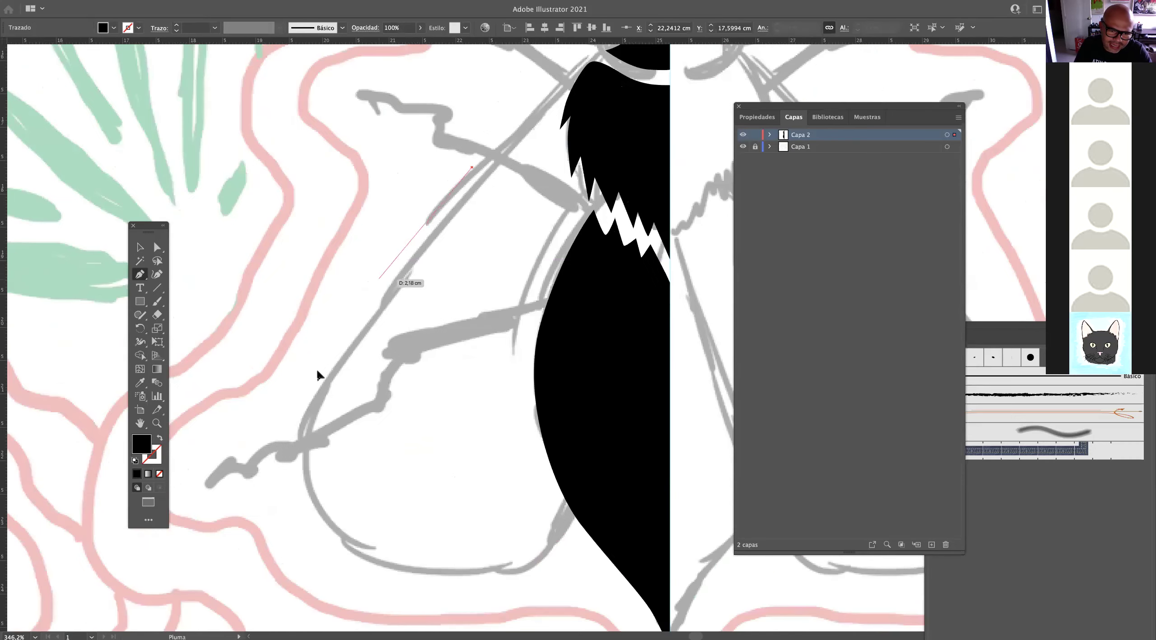
click(304, 399)
drag(300, 429, 324, 418)
Swap fill and stroke, trace the inner side of the wing edge back up to the middle leg and close the narrow strip.
click(159, 437)
click(323, 414)
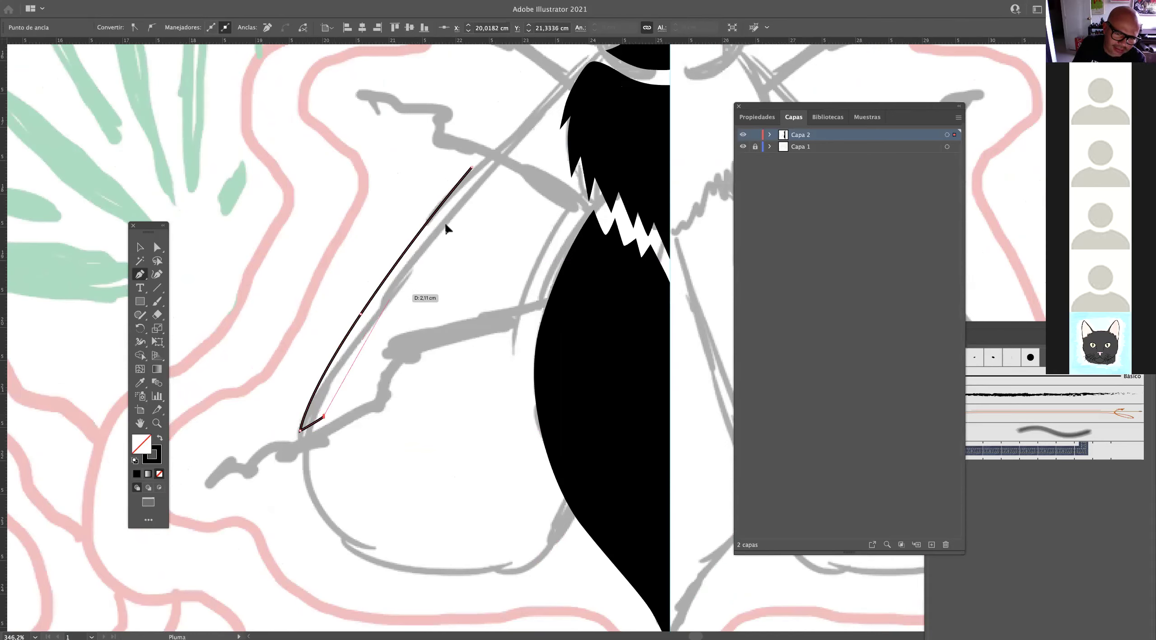
click(494, 167)
click(472, 167)
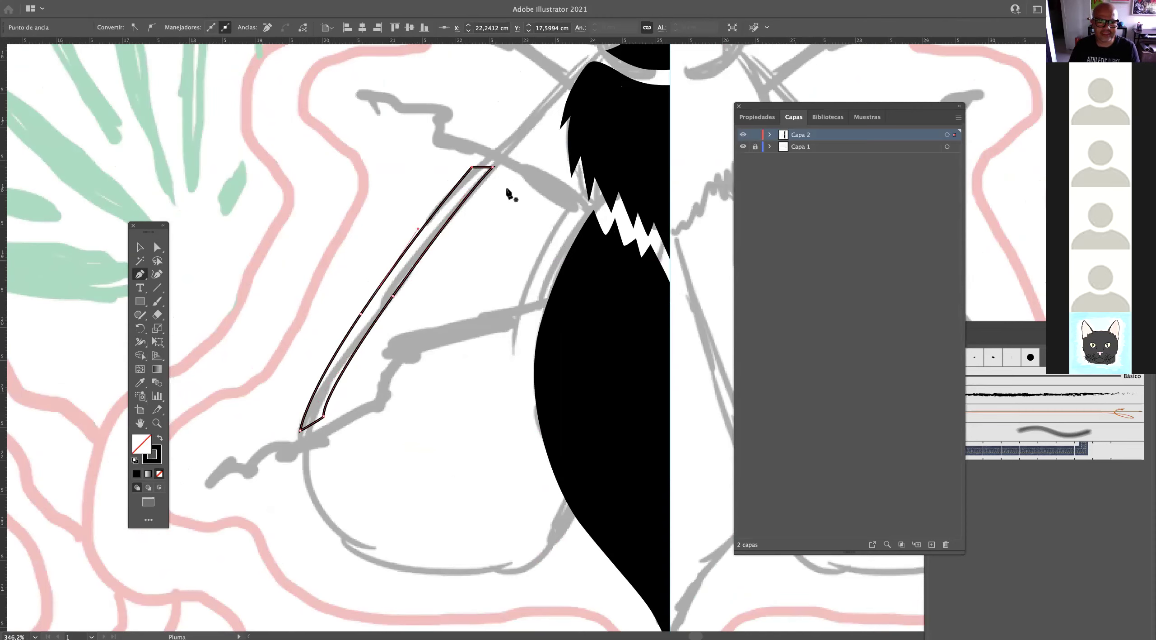
Draw the short four-sided wing edge segment above the middle leg, ending just before the front leg.
drag(492, 139, 515, 145)
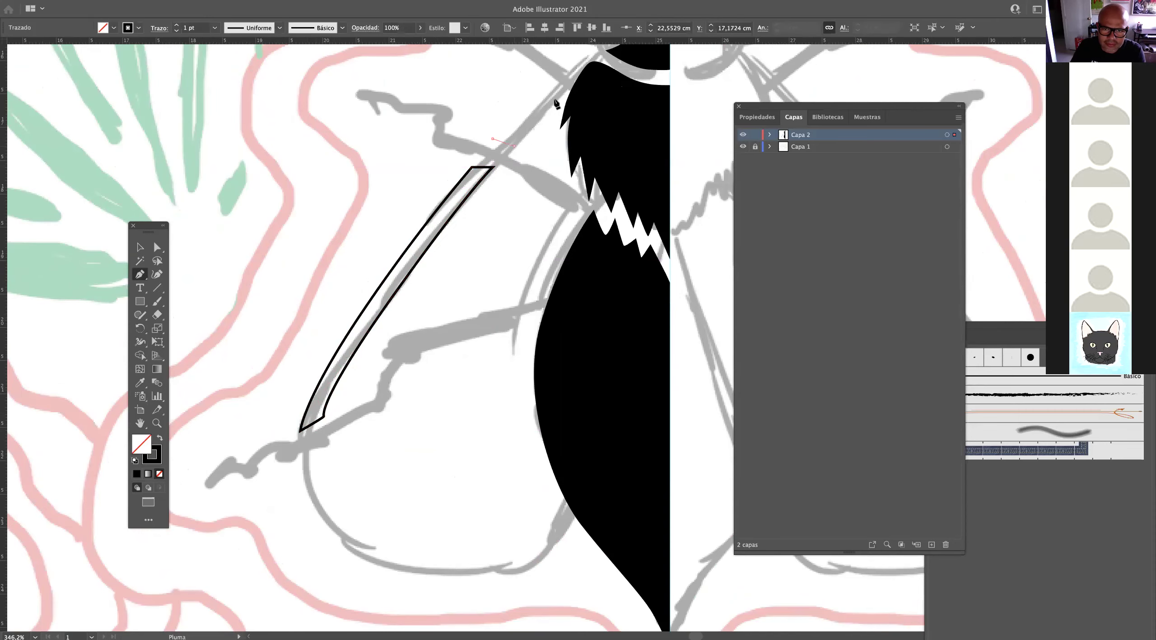
click(549, 84)
click(562, 93)
click(516, 144)
click(493, 140)
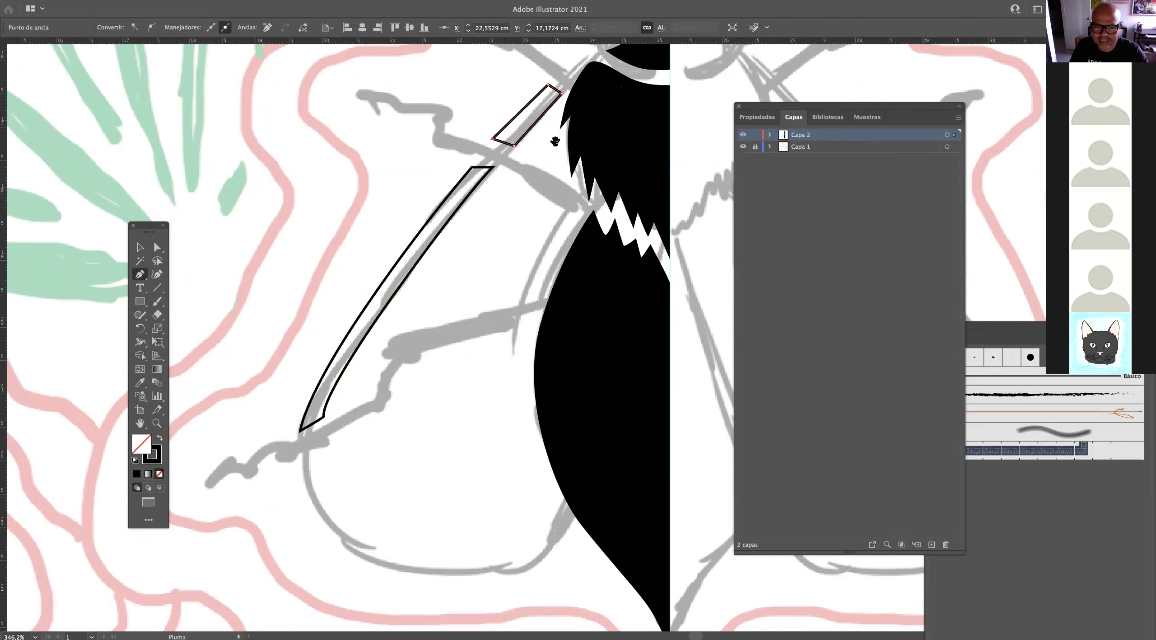
Trace the small curved wing edge piece between the front leg and the fly's neck as a closed path.
scroll(483, 247, down, 3)
scroll(459, 273, up, 5)
click(451, 266)
click(468, 277)
drag(498, 242, 500, 242)
click(506, 241)
drag(428, 294, 427, 294)
drag(464, 295, 370, 325)
Trace the wing's rounded lower edge as a closed curved strip from the hind leg to the abdomen and deselect it.
drag(317, 523, 409, 279)
drag(412, 280, 448, 283)
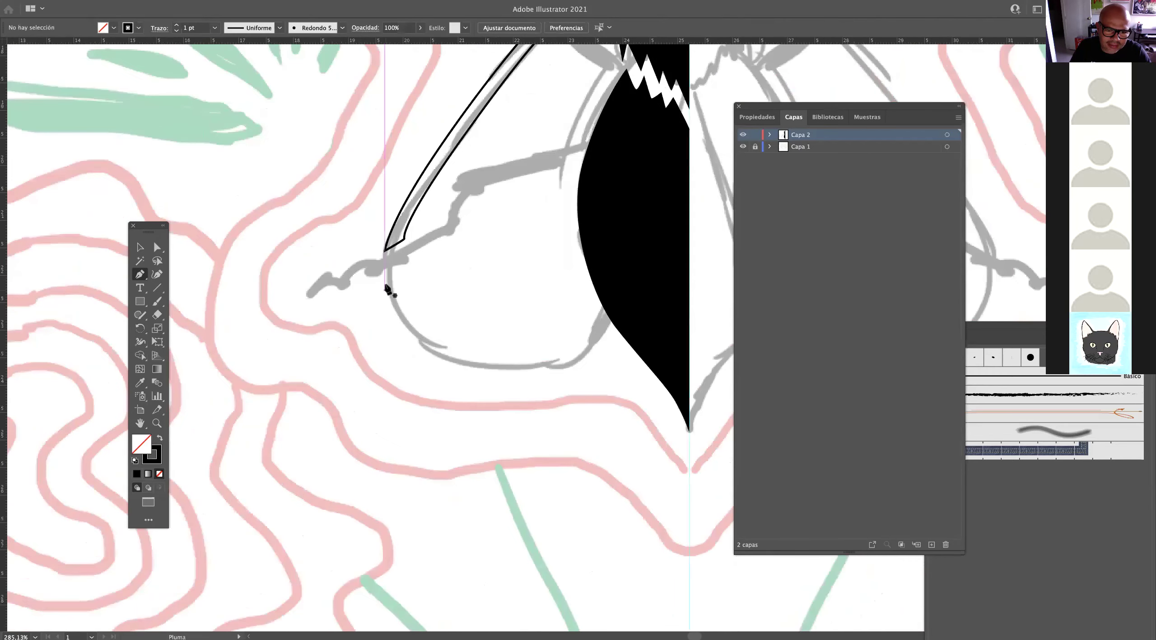
click(385, 284)
drag(533, 371, 574, 365)
click(599, 317)
drag(477, 368, 415, 329)
mouse_move(385, 285)
mouse_down()
mouse_move(395, 289)
mouse_move(394, 253)
mouse_move(387, 289)
mouse_up()
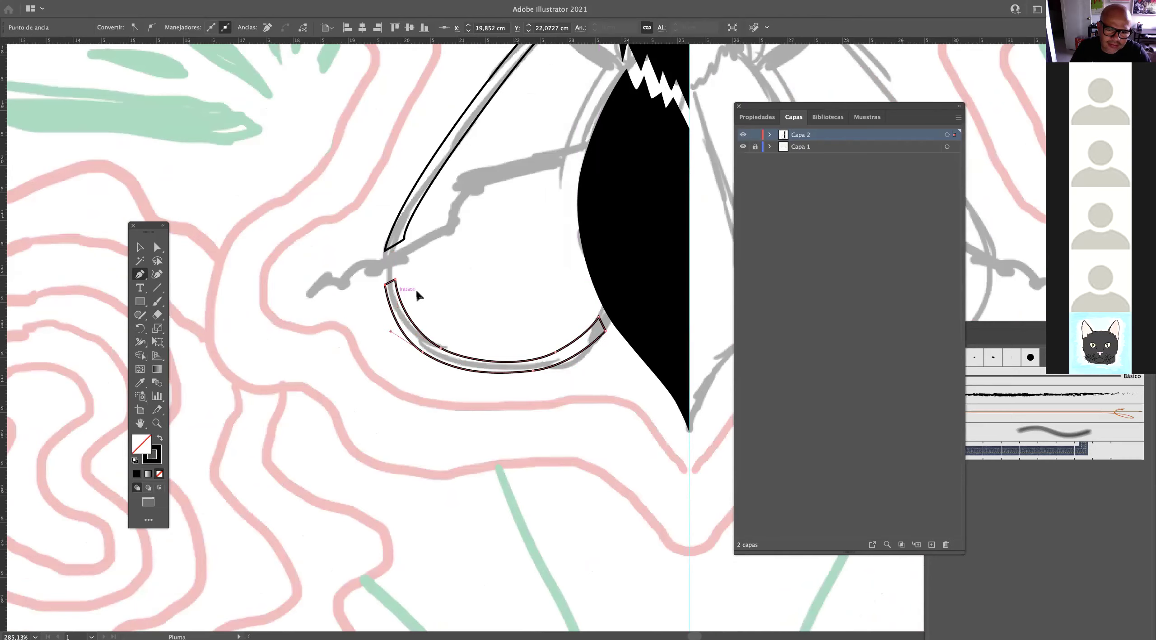
super+click(417, 292)
Select all paths and sample the abdomen's solid black fill with the Eyedropper so the wing strips match it.
scroll(417, 295, down, 4)
scroll(381, 245, down, 2)
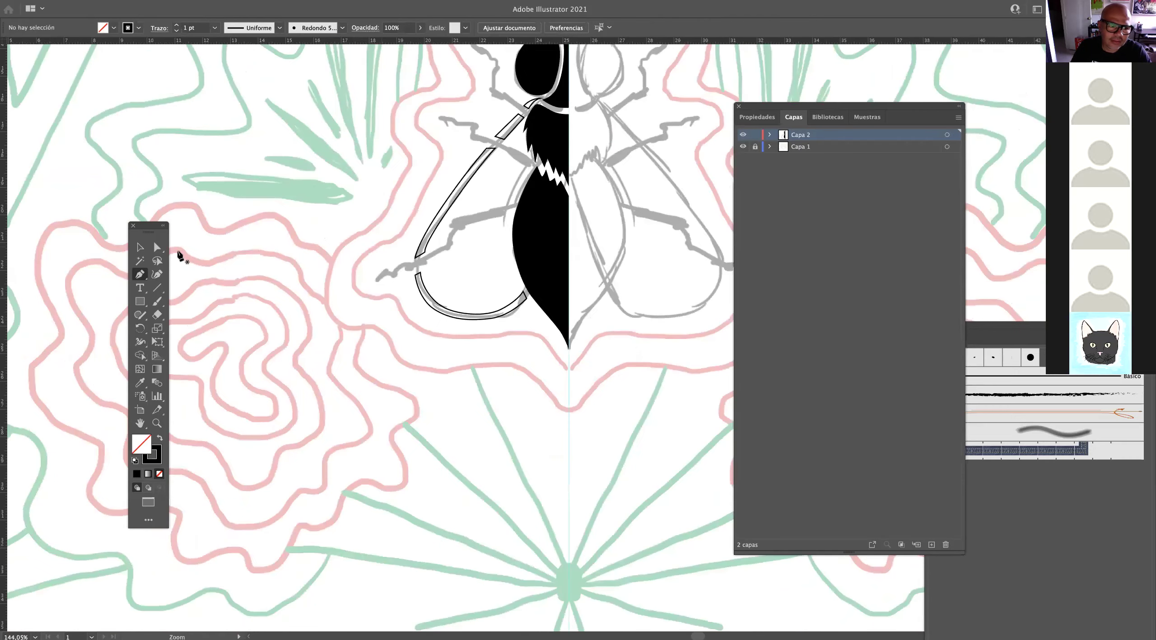
key(super+a)
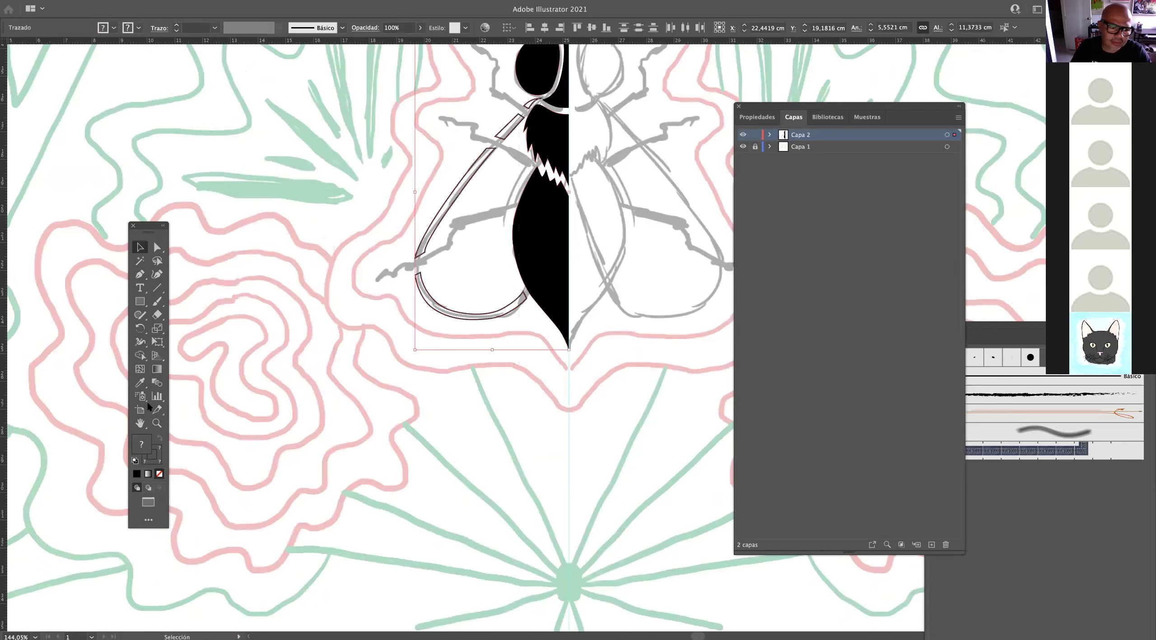
click(140, 383)
click(553, 234)
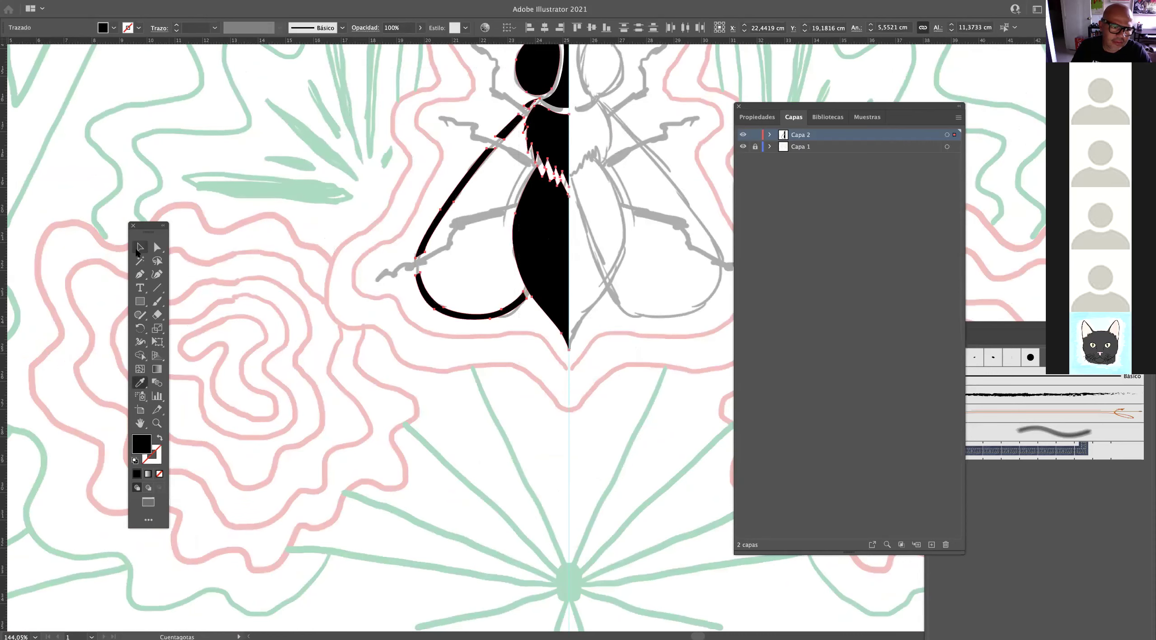
click(251, 192)
Trace the left middle leg as a closed outline with pointed spurs and a forked foot, starting beside the thorax.
drag(524, 108, 600, 119)
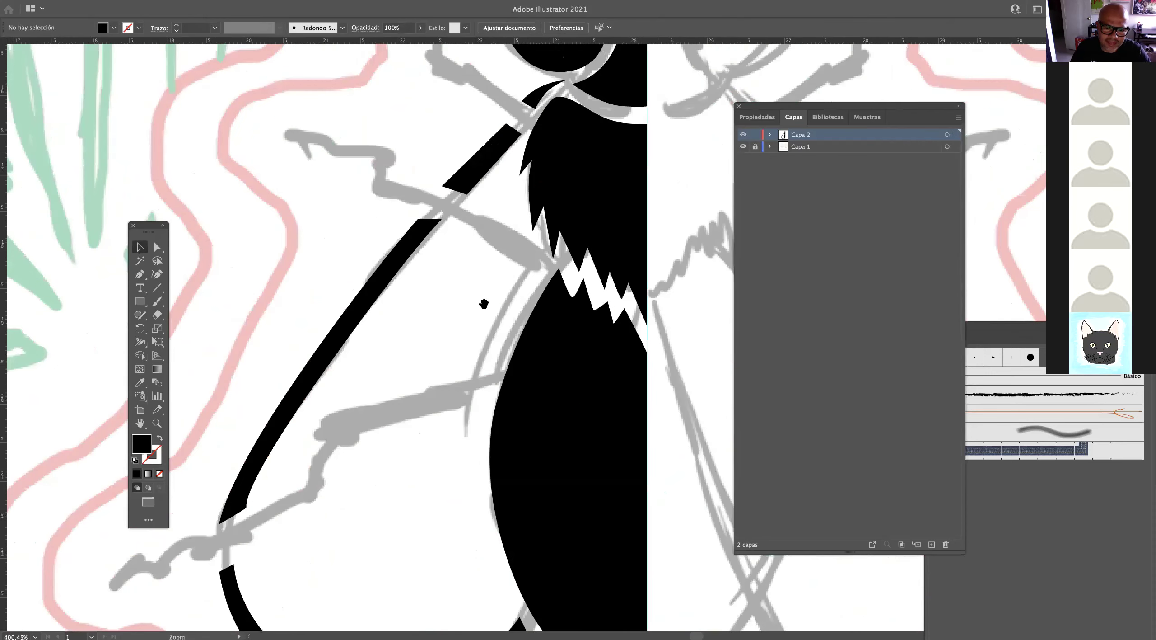
drag(591, 218, 569, 274)
key(p)
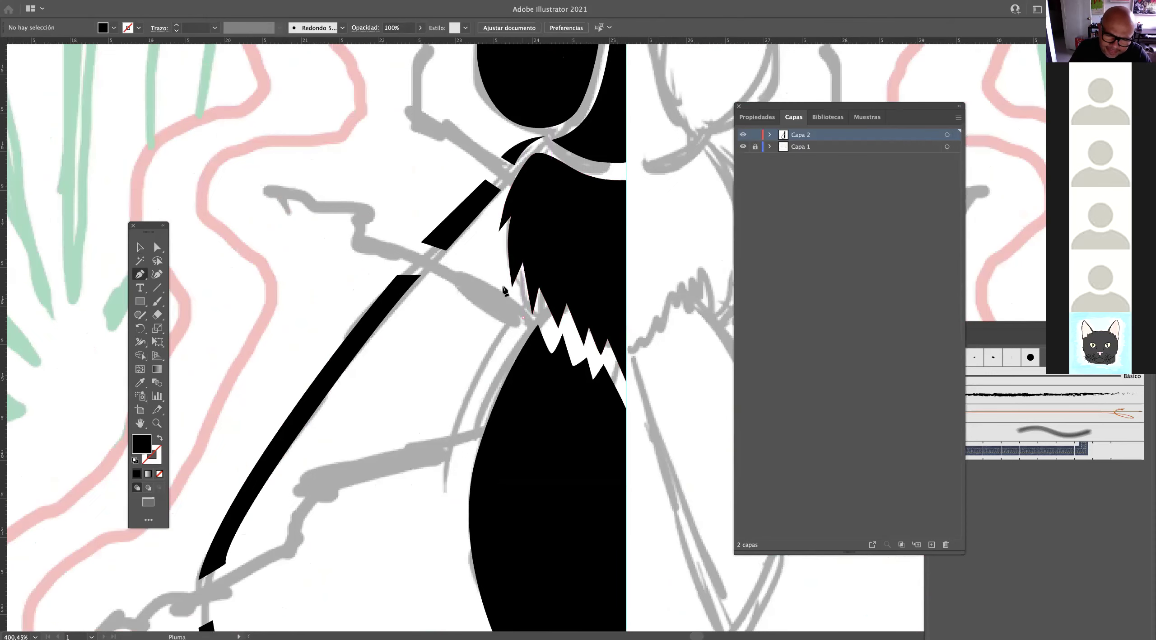
click(501, 285)
click(467, 257)
click(471, 272)
click(161, 436)
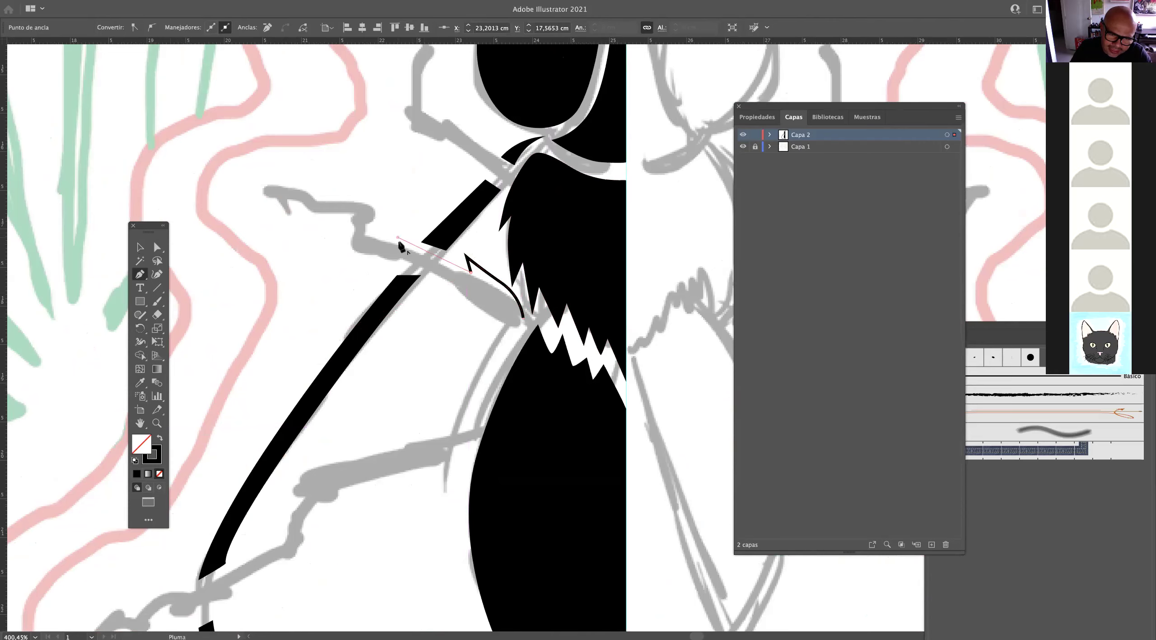
drag(399, 248, 289, 189)
drag(252, 156, 476, 306)
drag(470, 322, 525, 305)
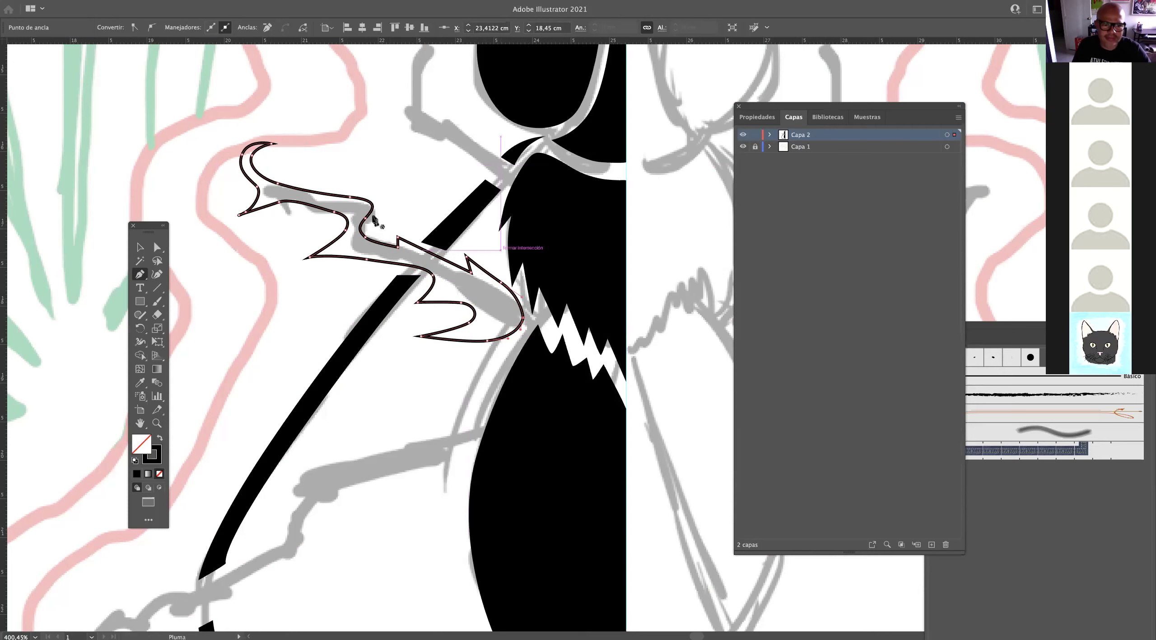
Swap fill and stroke on the middle leg to make it solid black, and deselect it.
key(shift+x)
key(v)
click(171, 196)
Adjust the anchor point at the lower tip of the middle leg's foot to clean up the crossing sliver.
drag(514, 220, 560, 221)
drag(156, 202, 383, 222)
scroll(382, 221, up, 6)
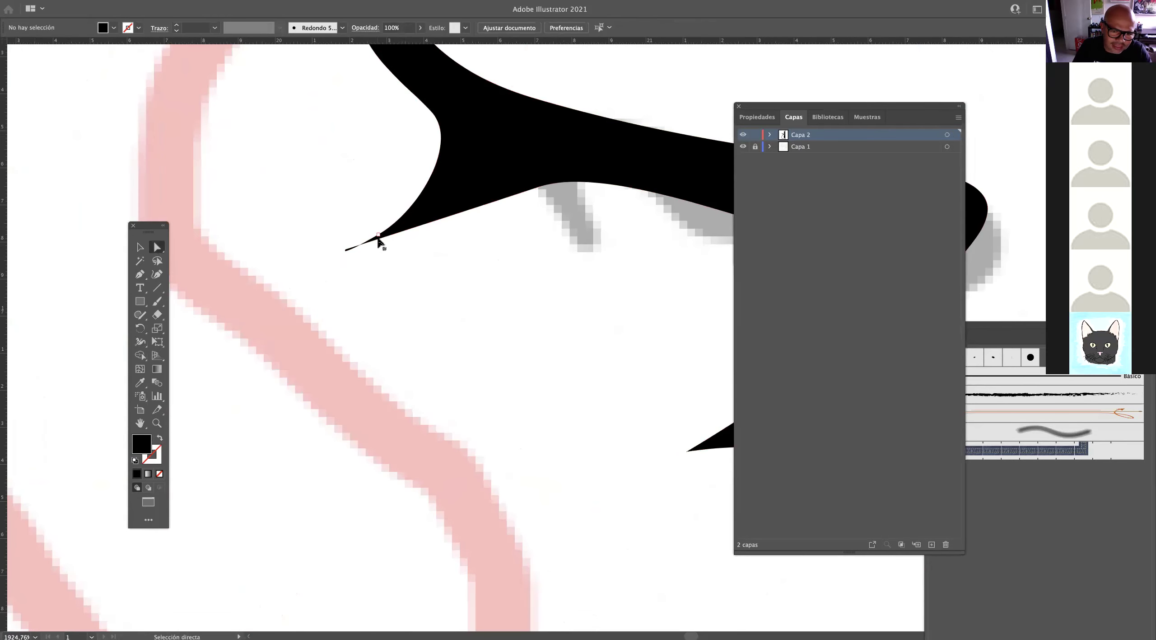
click(378, 235)
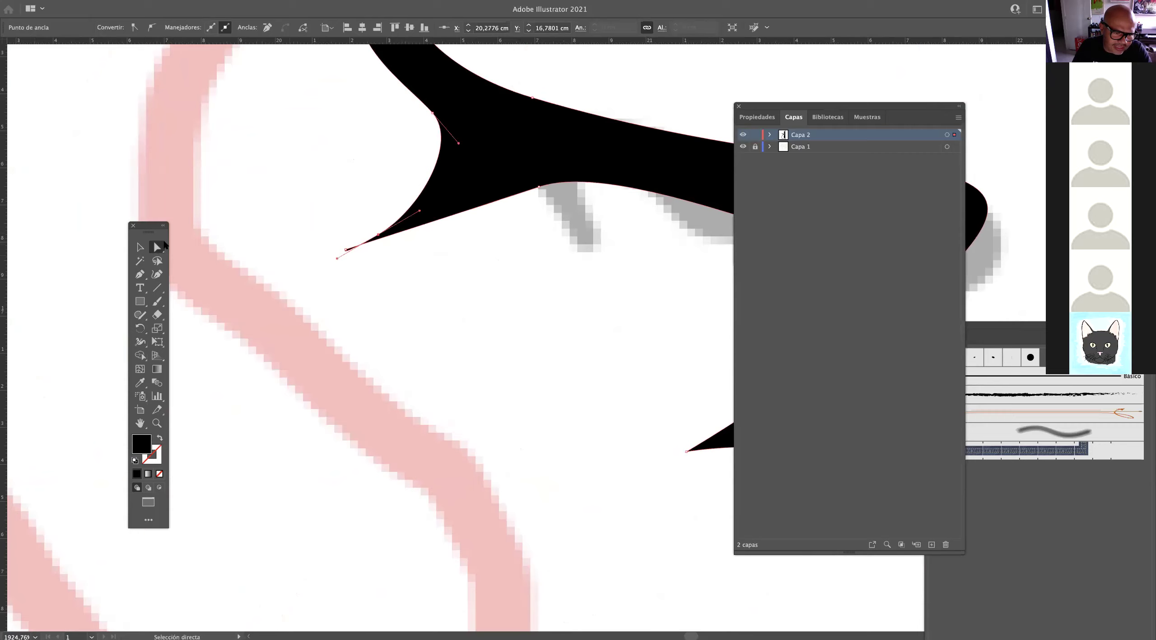
drag(377, 235, 136, 317)
click(457, 234)
drag(431, 462, 519, 420)
Start the left hind leg path beside the abdomen and trace its upper edge to the foot, using a stroke without fill.
key(p)
scroll(565, 247, up, 4)
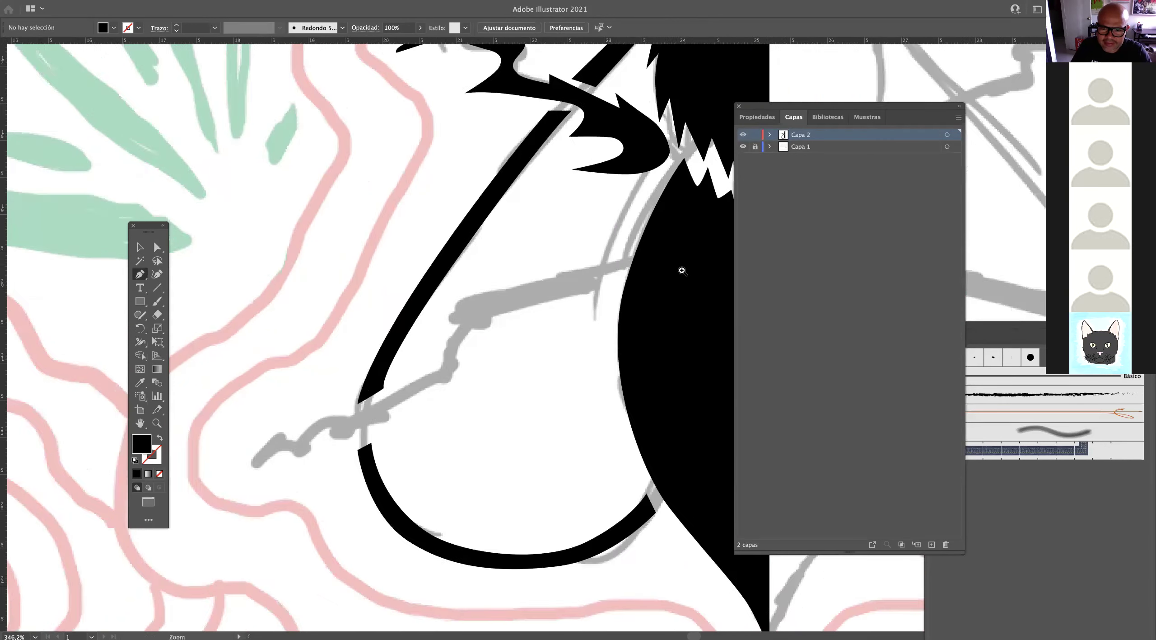
click(631, 235)
mouse_move(428, 290)
mouse_down()
mouse_move(345, 329)
mouse_move(335, 388)
mouse_move(300, 454)
mouse_up()
click(319, 354)
key(shift+x)
drag(427, 338, 716, 121)
drag(502, 286, 311, 352)
drag(266, 363, 241, 357)
click(234, 321)
Trace the hind leg's lower edge with curled spurs back to the abdomen, close the path and deselect it.
drag(304, 424, 327, 386)
drag(375, 350, 471, 352)
drag(550, 312, 417, 360)
click(604, 326)
drag(462, 304, 550, 277)
click(467, 332)
drag(606, 240, 640, 231)
drag(616, 279, 689, 267)
click(588, 282)
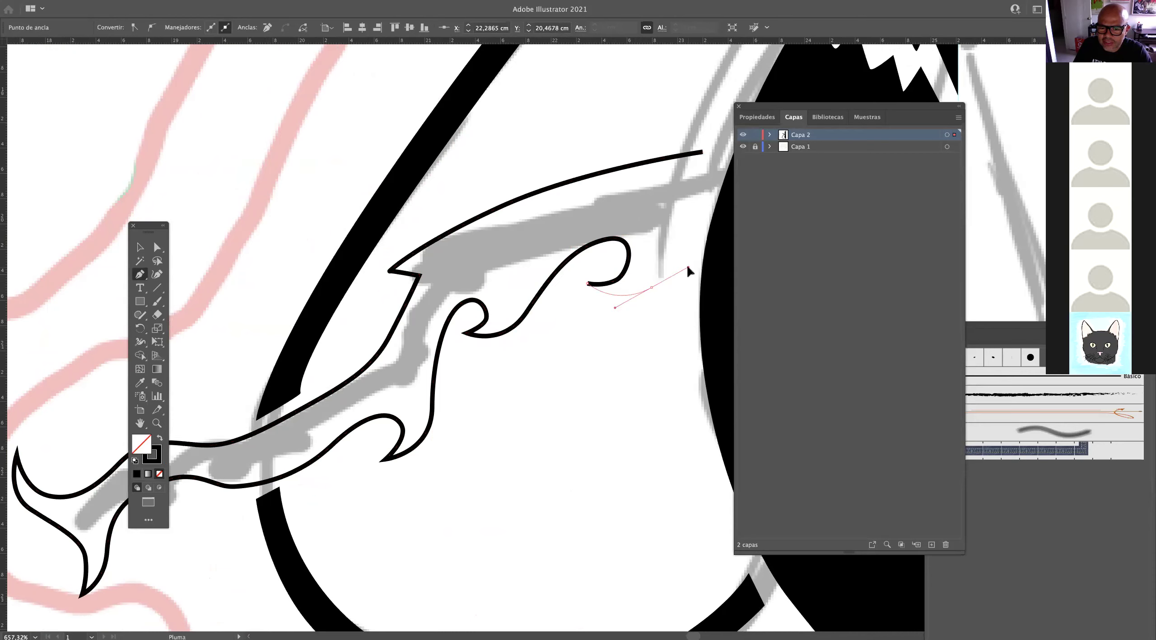
drag(703, 152, 713, 116)
super+click(641, 139)
Start the left front leg path at the thorax and trace its outer edge up to the forked foot.
drag(560, 241, 515, 315)
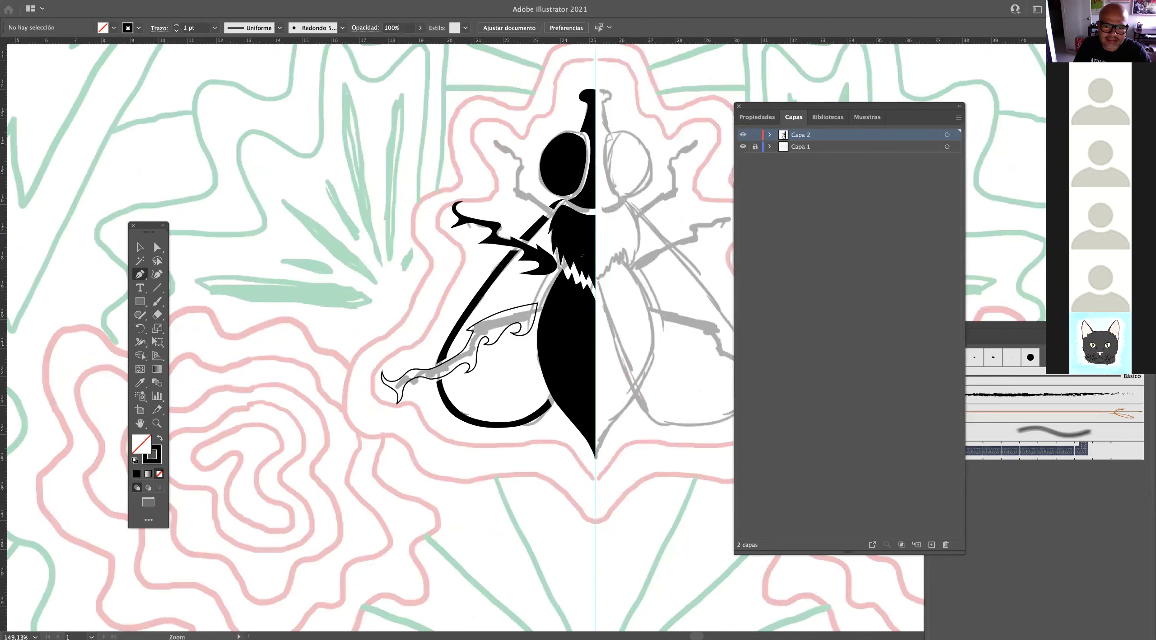
scroll(587, 216, up, 10)
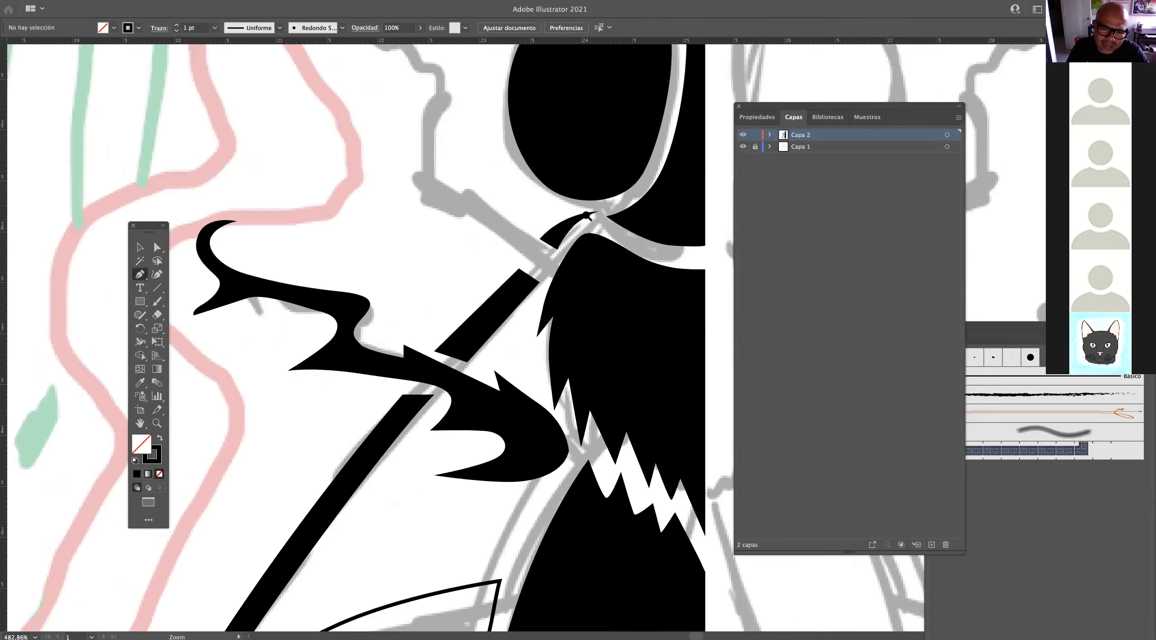
scroll(587, 216, up, 4)
click(553, 309)
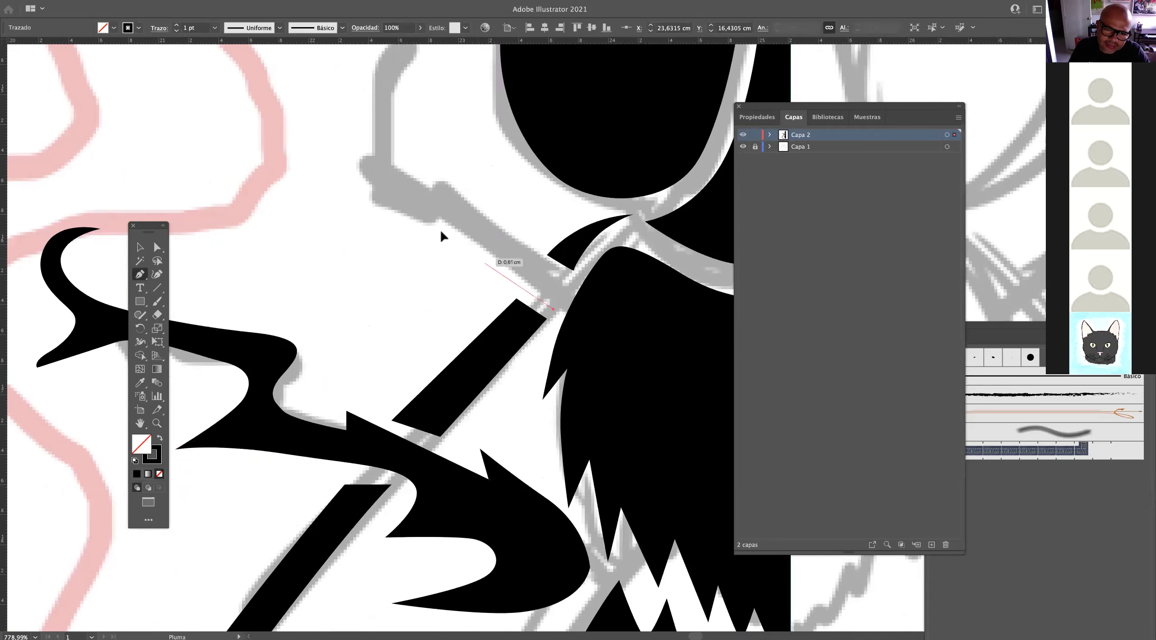
drag(377, 214, 407, 403)
click(340, 223)
drag(431, 251, 406, 221)
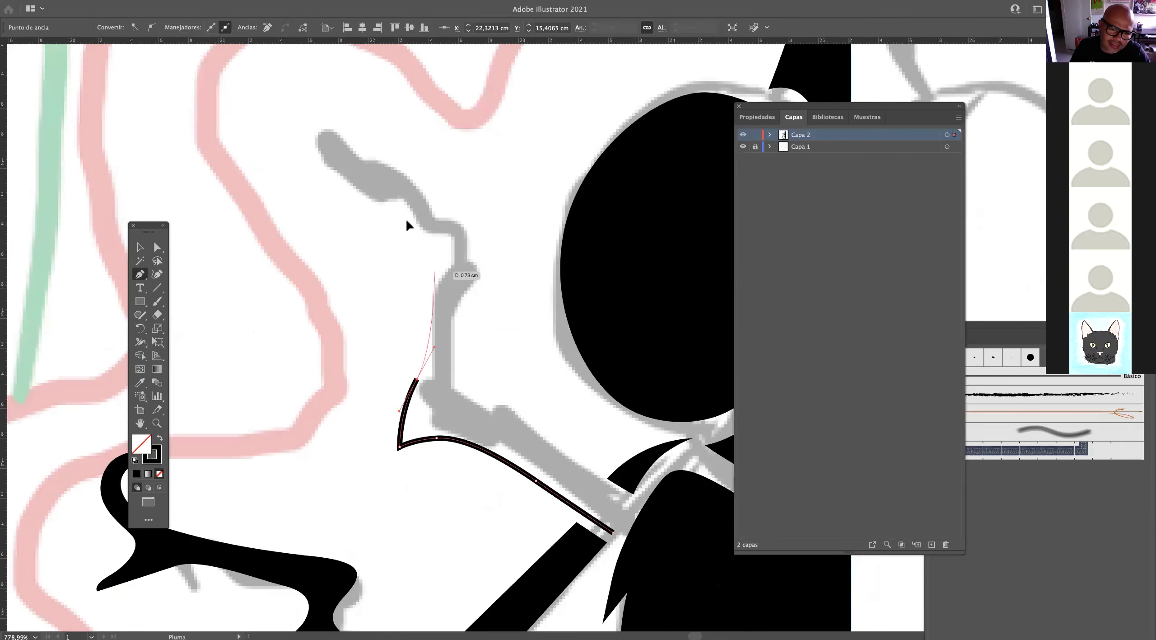
mouse_move(318, 156)
mouse_down()
mouse_move(279, 122)
mouse_move(404, 222)
mouse_up()
click(284, 96)
drag(374, 143, 384, 105)
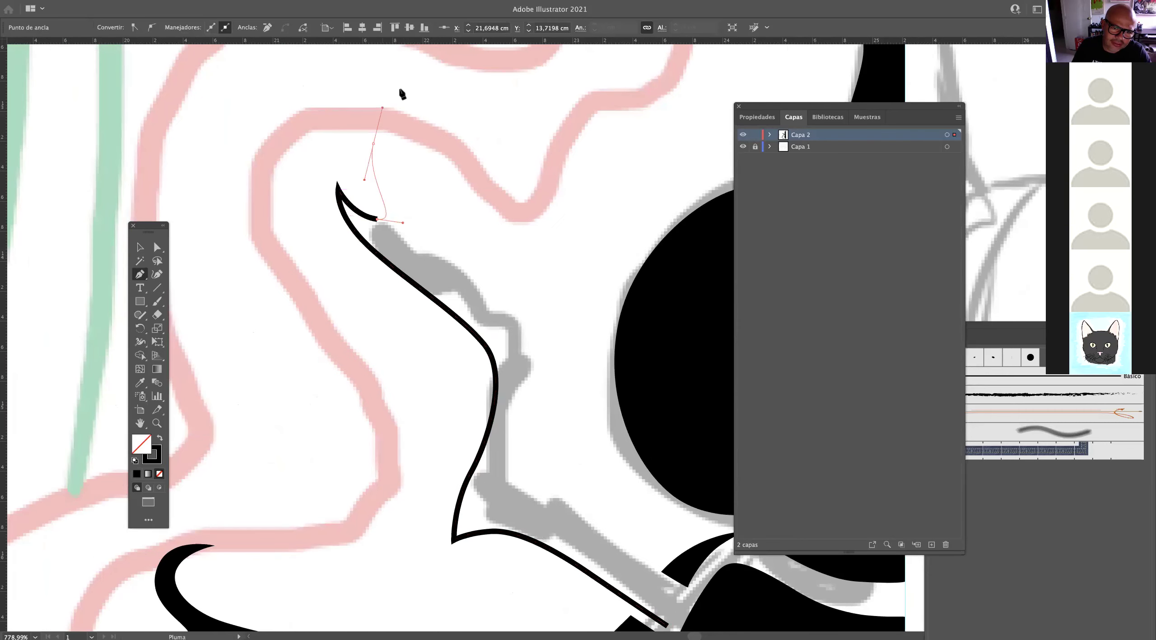
Trace the front leg's inner edge from the foot back down to the thorax, add a notch and close the path.
click(424, 81)
drag(437, 233, 444, 245)
drag(515, 312, 539, 430)
drag(553, 392, 536, 423)
drag(562, 498, 490, 403)
click(482, 322)
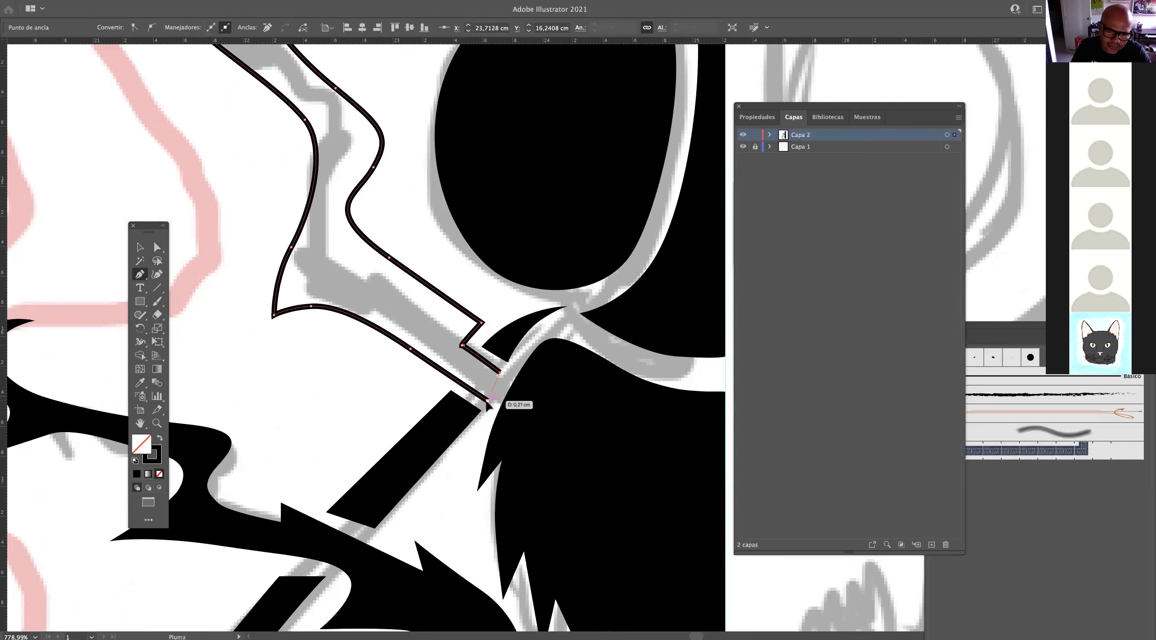
drag(476, 316, 257, 310)
Select the front and hind leg outlines together and swap fill and stroke so both are solid black.
click(140, 247)
drag(383, 298, 449, 221)
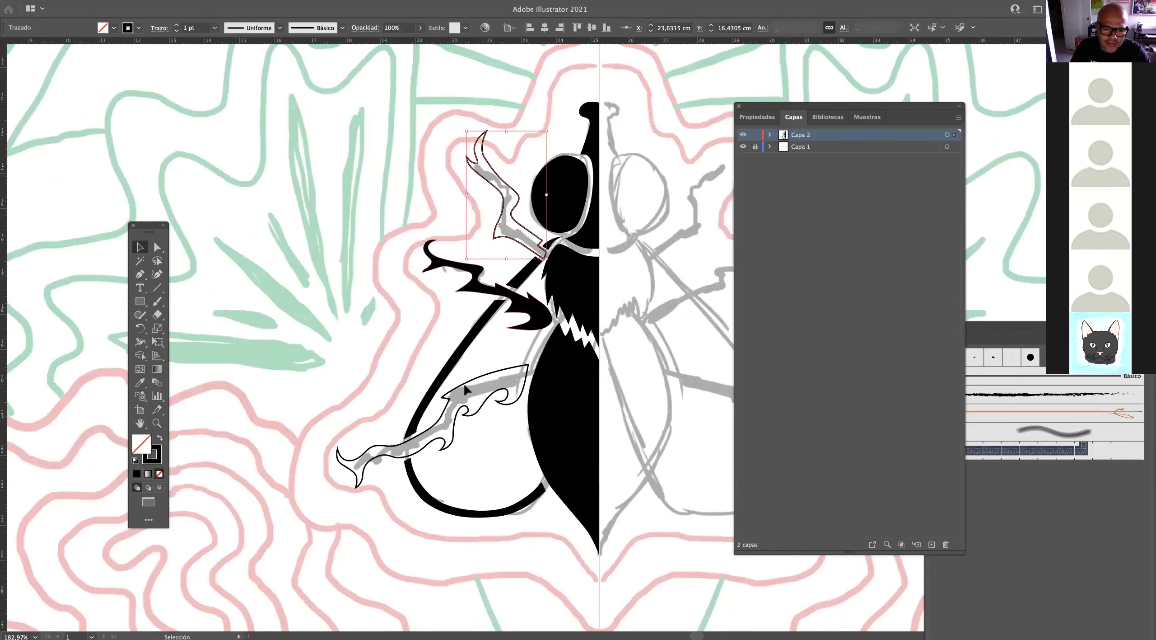
shift+click(502, 405)
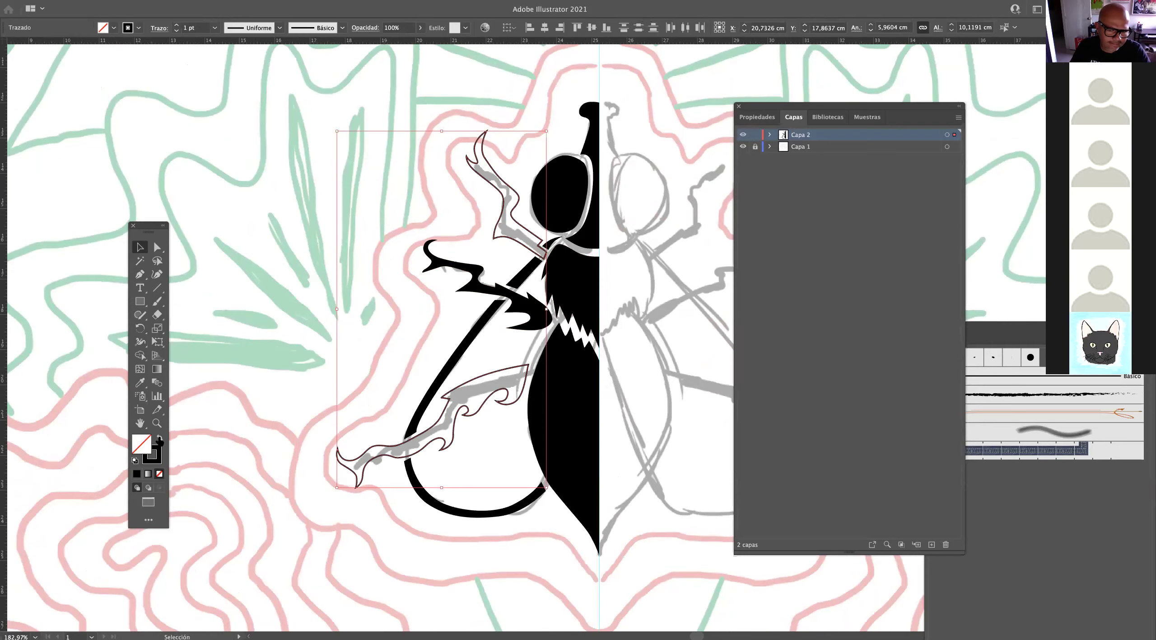
click(159, 437)
click(643, 273)
Group all the shapes of the left half of the fly and paste a copy of the group.
drag(579, 248, 497, 249)
drag(586, 288, 616, 287)
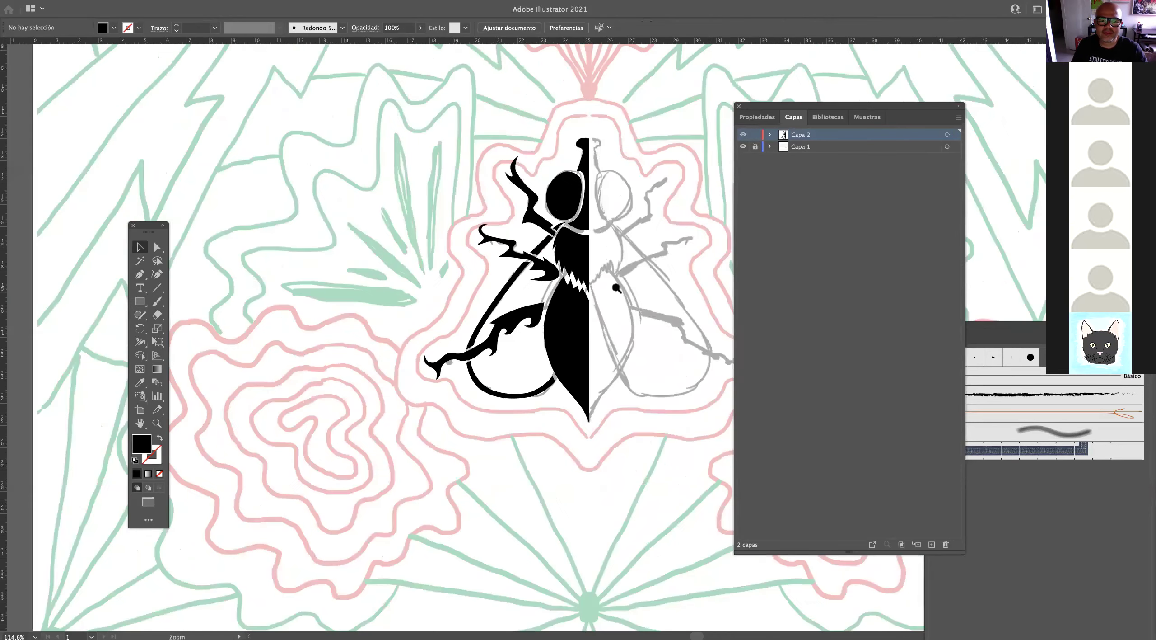
scroll(616, 288, up, 1)
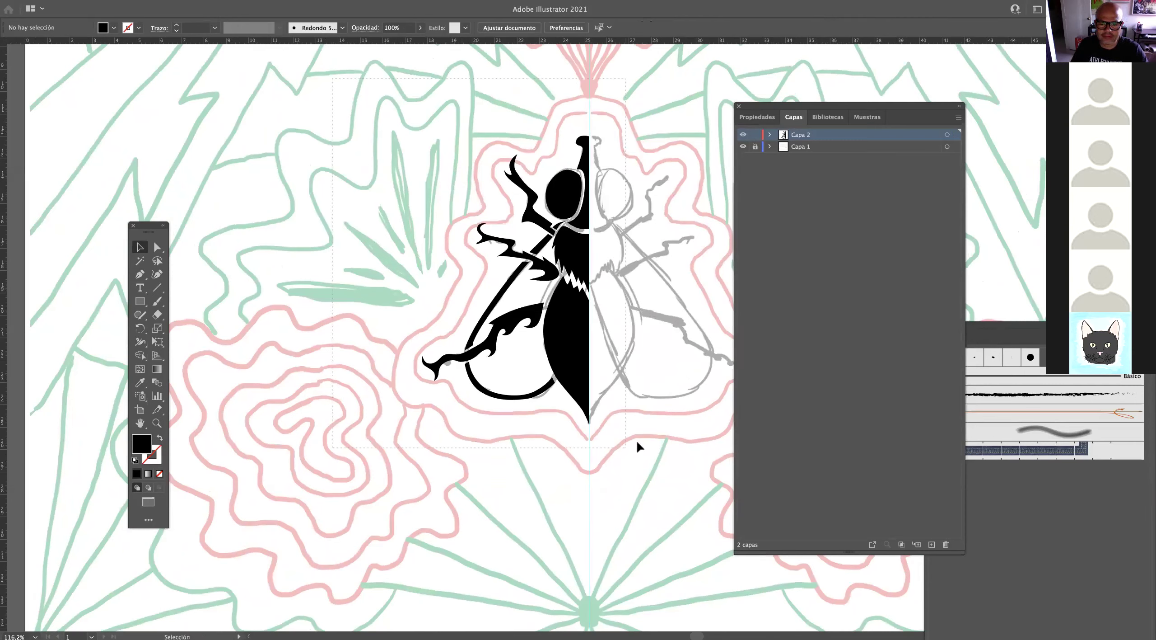
click(584, 334)
key(v)
key(super+v)
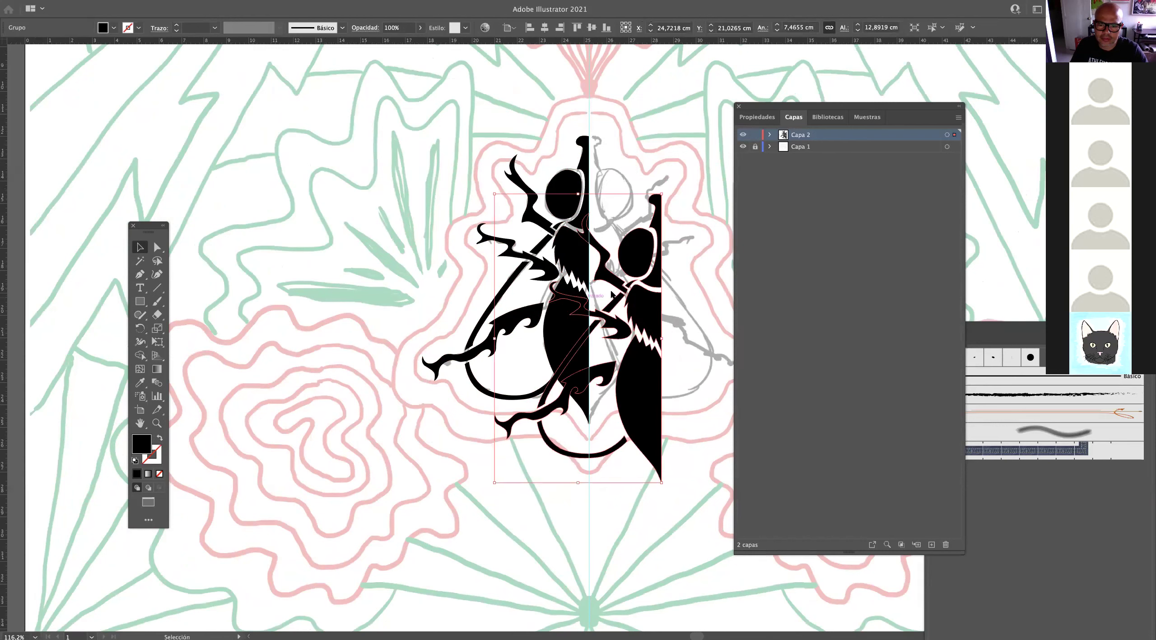
Reflect the pasted half across the vertical axis and place it against the centre guide as the fly's right half.
right_click(590, 298)
mouse_move(614, 412)
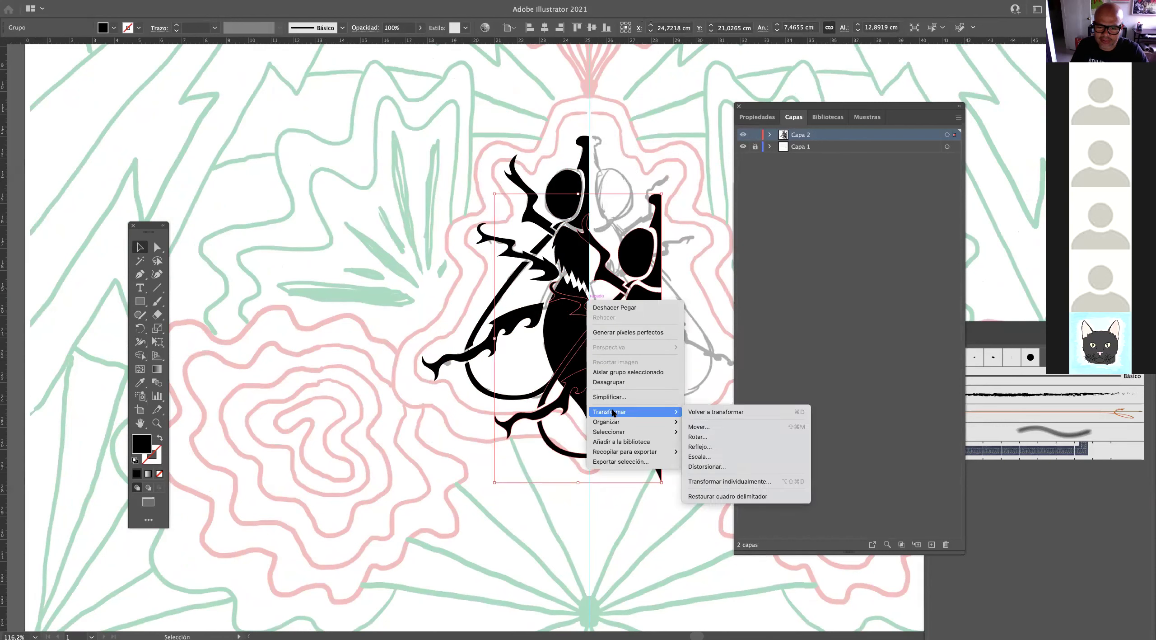
click(700, 447)
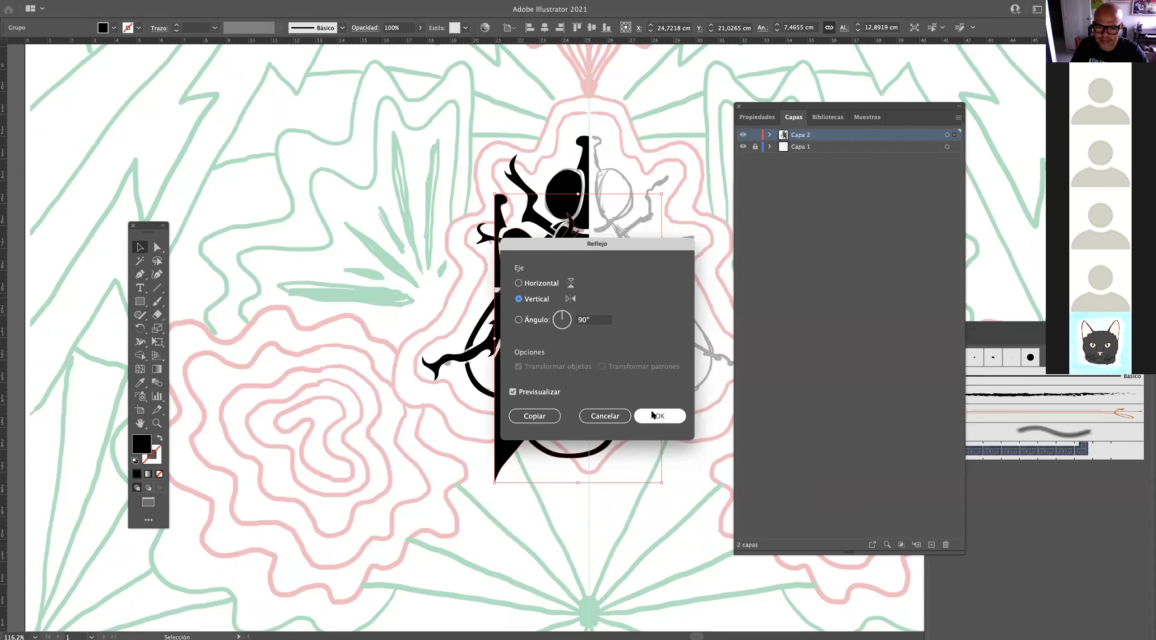
click(653, 415)
mouse_move(534, 306)
mouse_down()
mouse_move(629, 248)
mouse_move(487, 222)
mouse_up()
click(668, 149)
Hide the sketch layer Capa 1 to check the complete fly on its own, and show the layer again.
key(x)
key(z)
drag(722, 177, 654, 220)
click(743, 147)
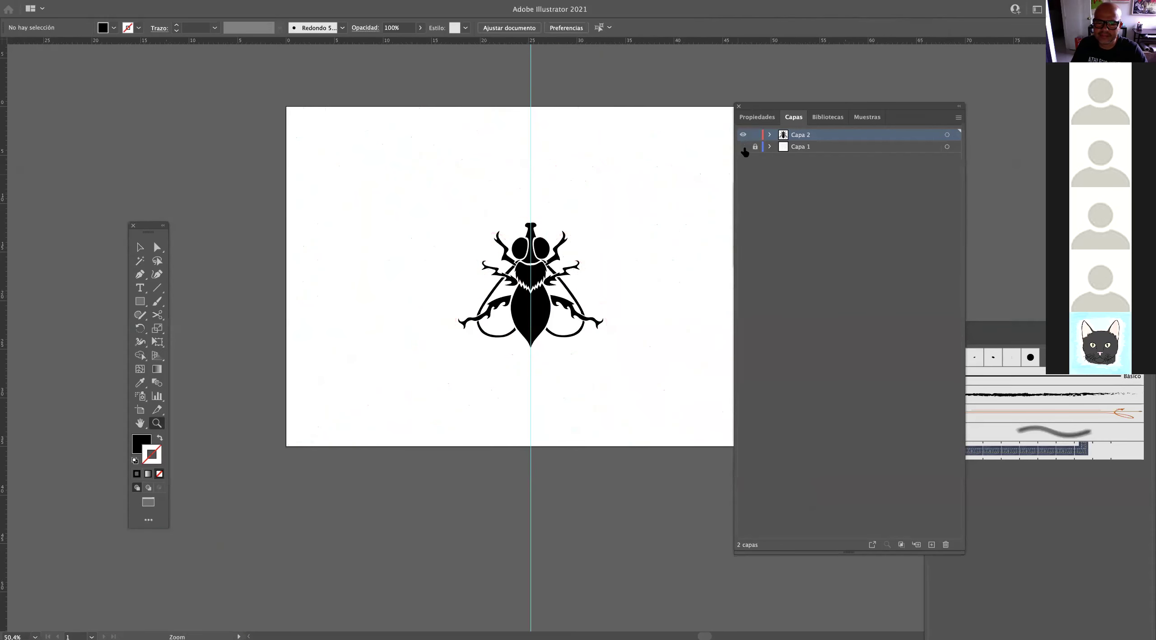
click(744, 147)
drag(542, 292, 614, 290)
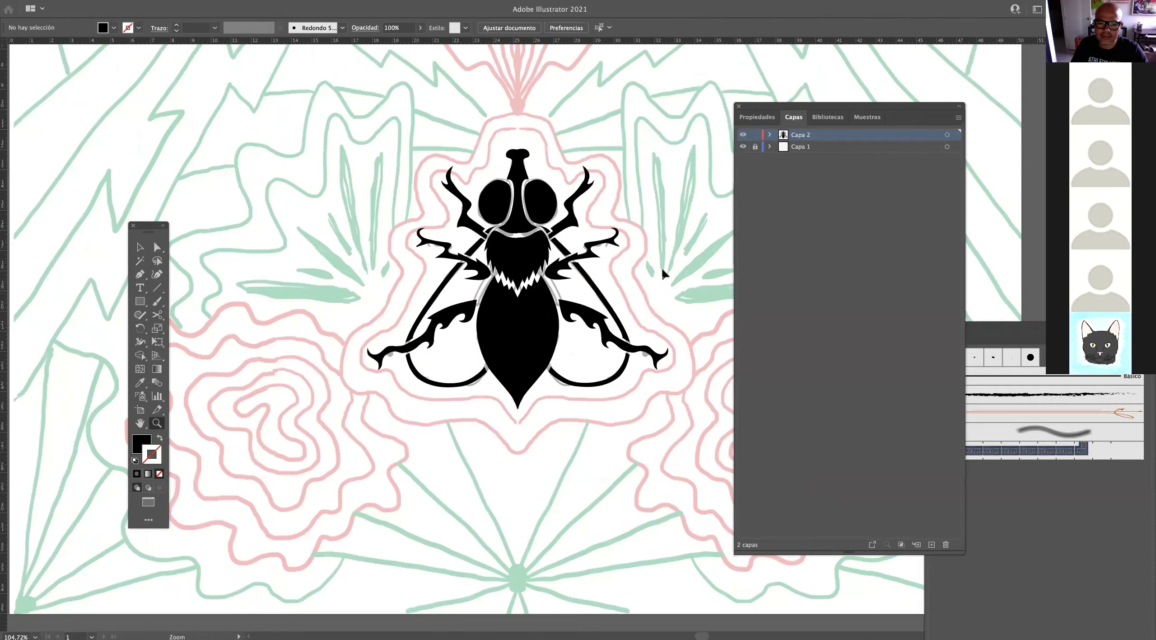
Add a new layer directly above the sketch layer Capa 1 and activate the Pen tool.
click(808, 147)
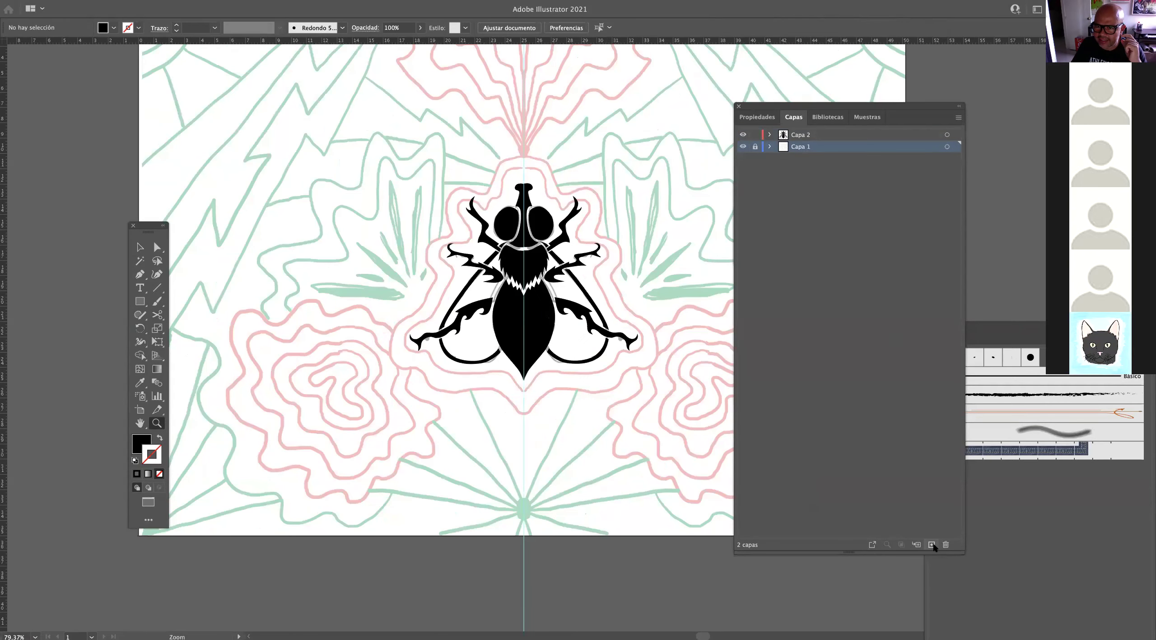
key(p)
drag(590, 192, 696, 194)
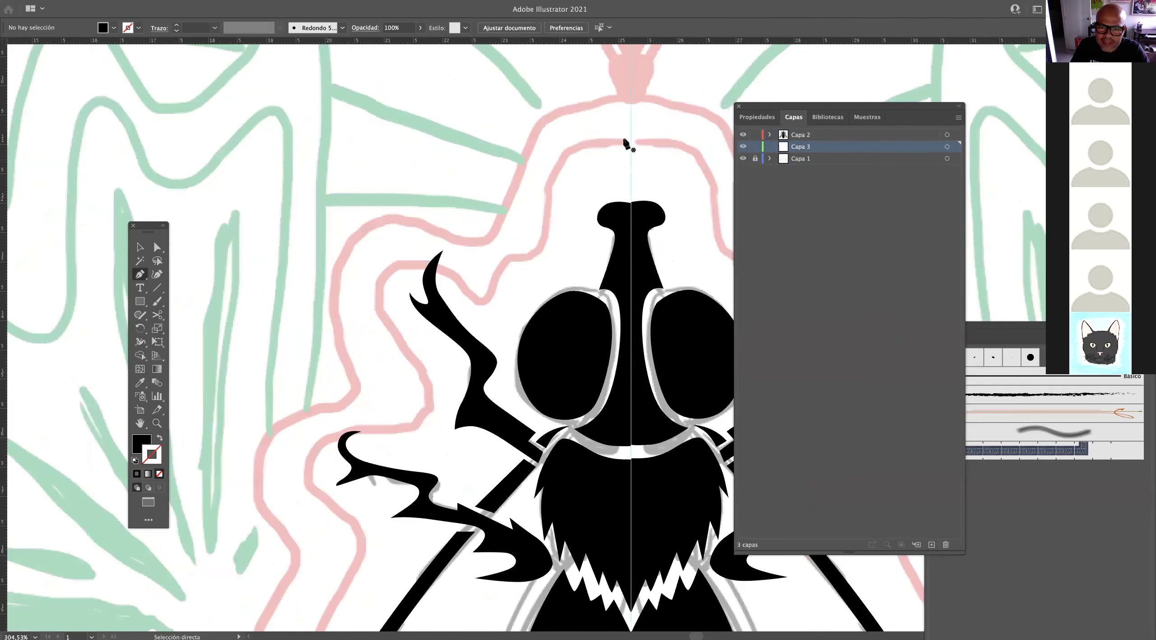
Trace the left half of the inner pink contour around the fly as a closed stroked path starting and ending on the centre guide.
click(631, 139)
drag(564, 152, 556, 181)
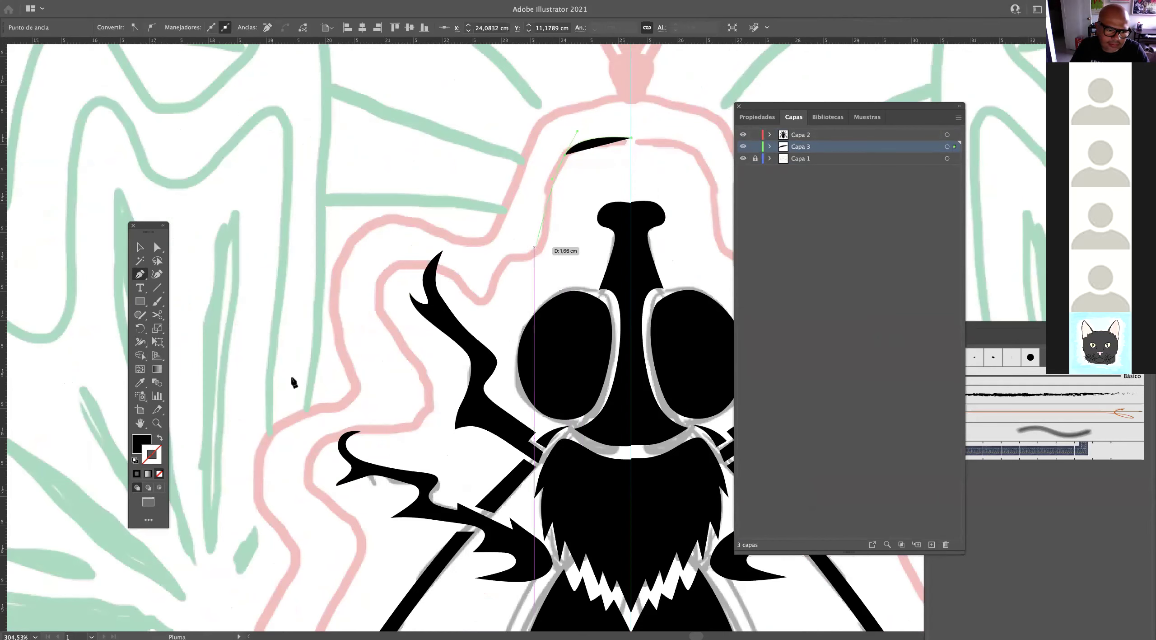
click(159, 437)
drag(536, 249, 497, 261)
drag(431, 225, 412, 243)
drag(386, 284, 381, 305)
drag(407, 341, 430, 366)
key(space)
drag(423, 416, 482, 278)
drag(400, 285, 515, 263)
key(space)
drag(487, 302, 455, 359)
drag(408, 396, 332, 326)
drag(312, 397, 426, 422)
drag(451, 461, 467, 481)
drag(528, 508, 446, 388)
drag(533, 383, 599, 334)
drag(594, 204, 490, 210)
drag(535, 206, 795, 253)
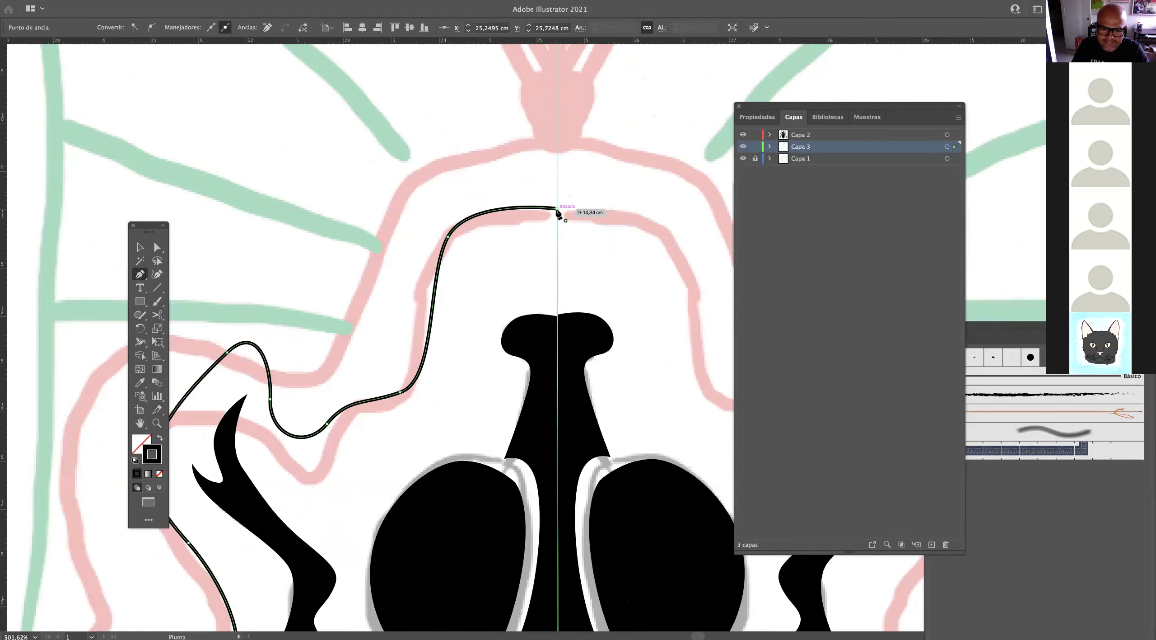
scroll(366, 237, down, 10)
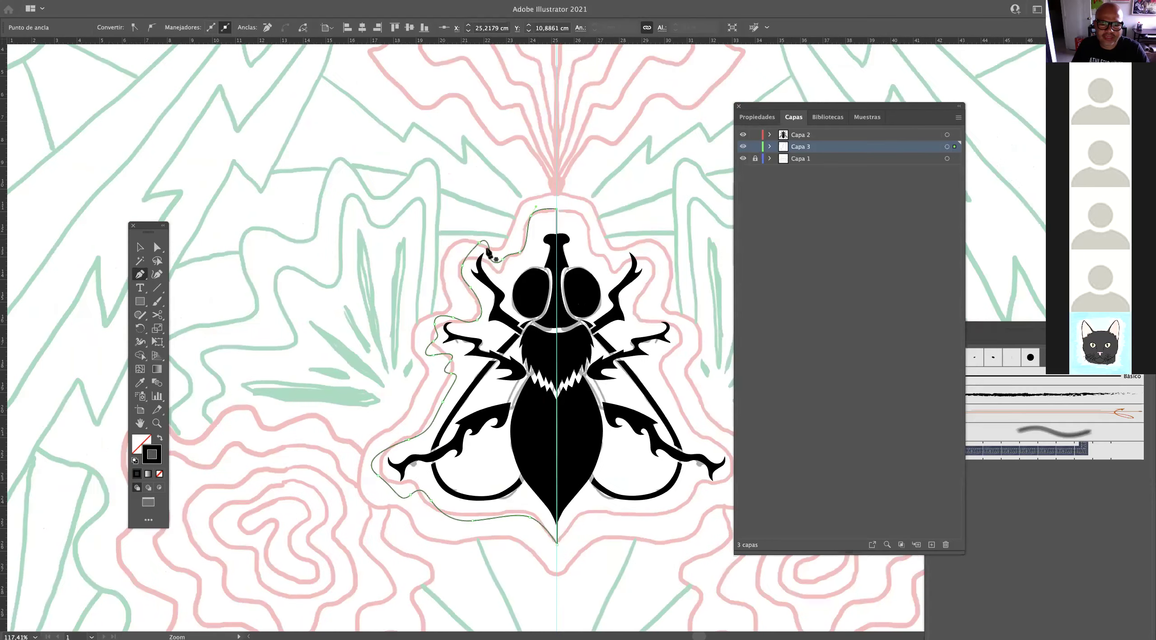
scroll(490, 254, down, 3)
Swap the traced half contour's fill and stroke and set its fill to red FF0303.
click(160, 438)
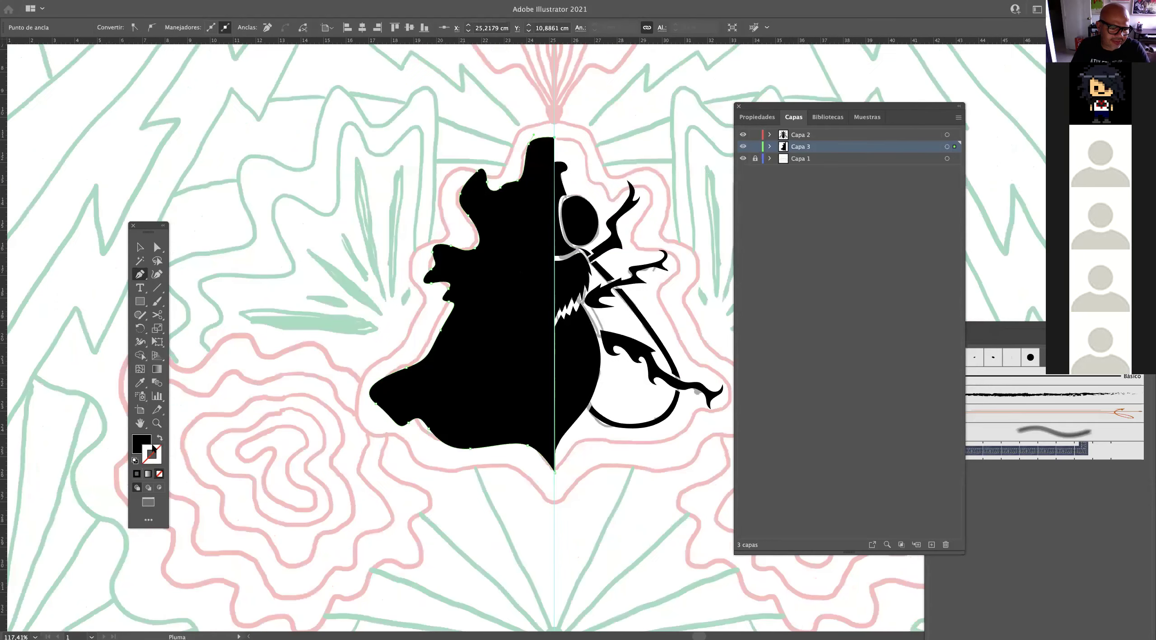
double_click(141, 444)
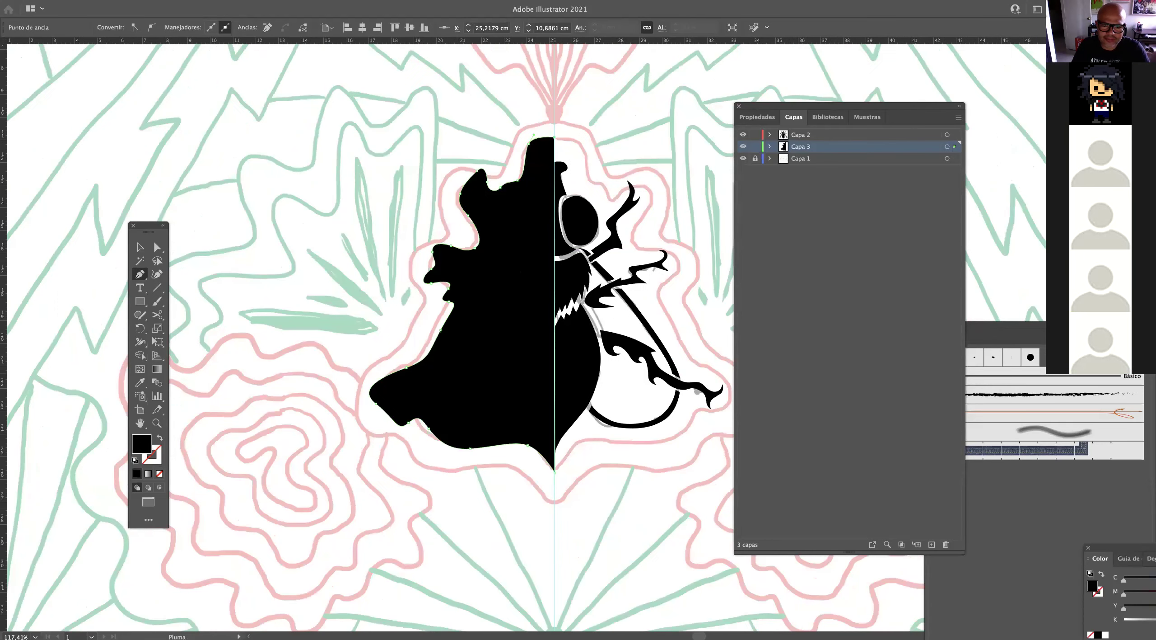
click(728, 292)
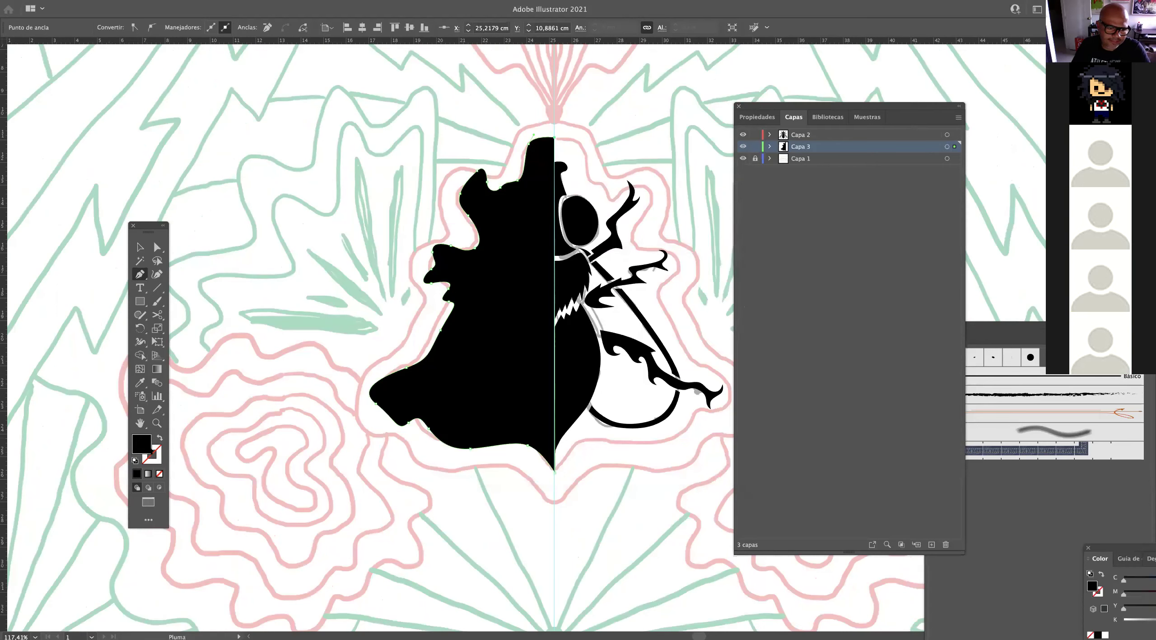
double_click(141, 444)
click(619, 294)
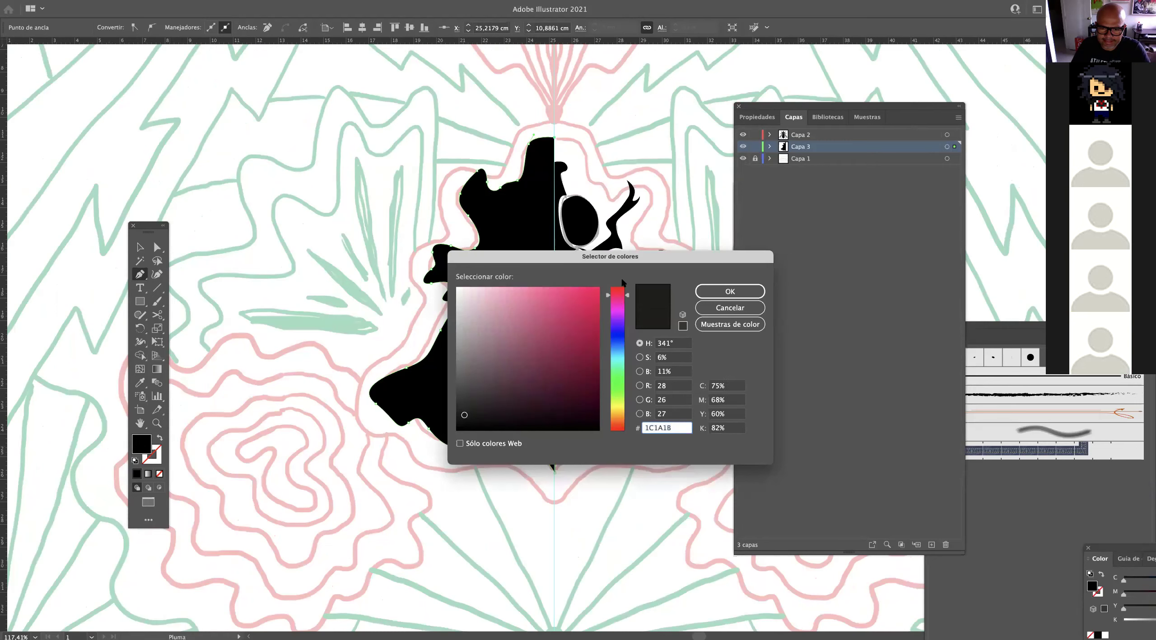
click(599, 291)
click(730, 291)
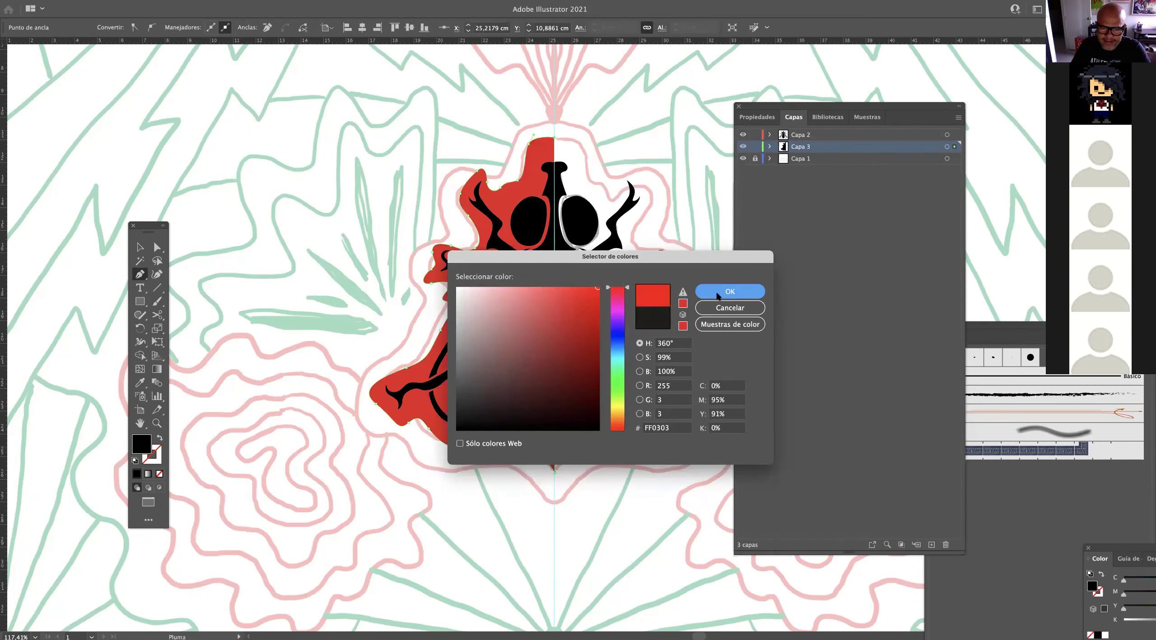
key(v)
click(272, 334)
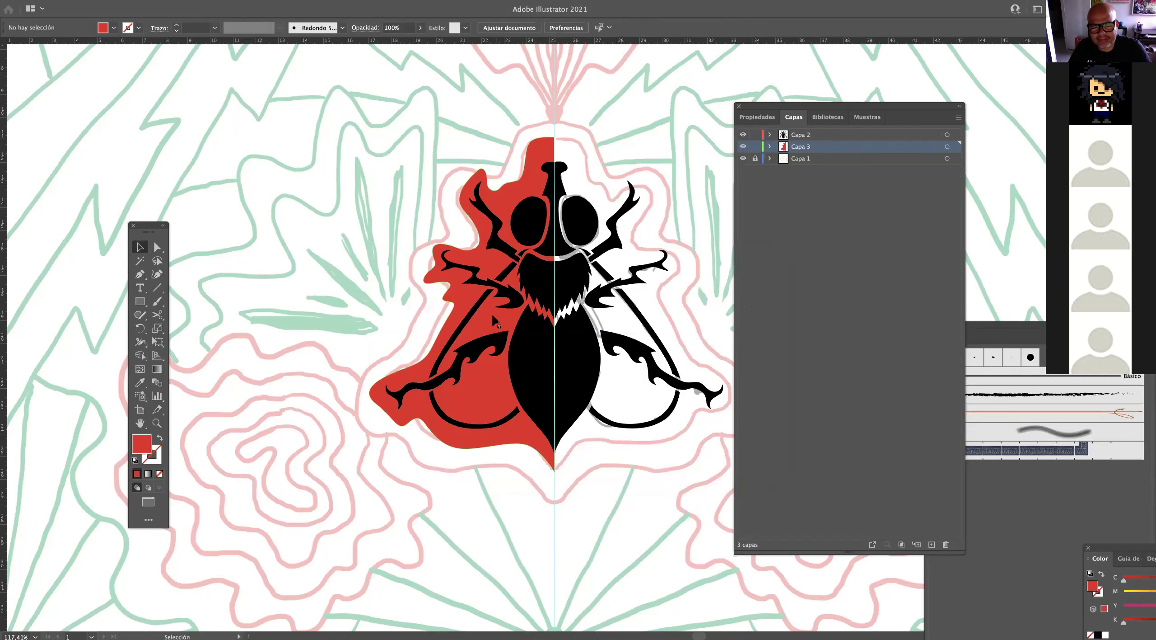
Paste a copy of the red half contour and reflect it across the vertical axis.
click(456, 438)
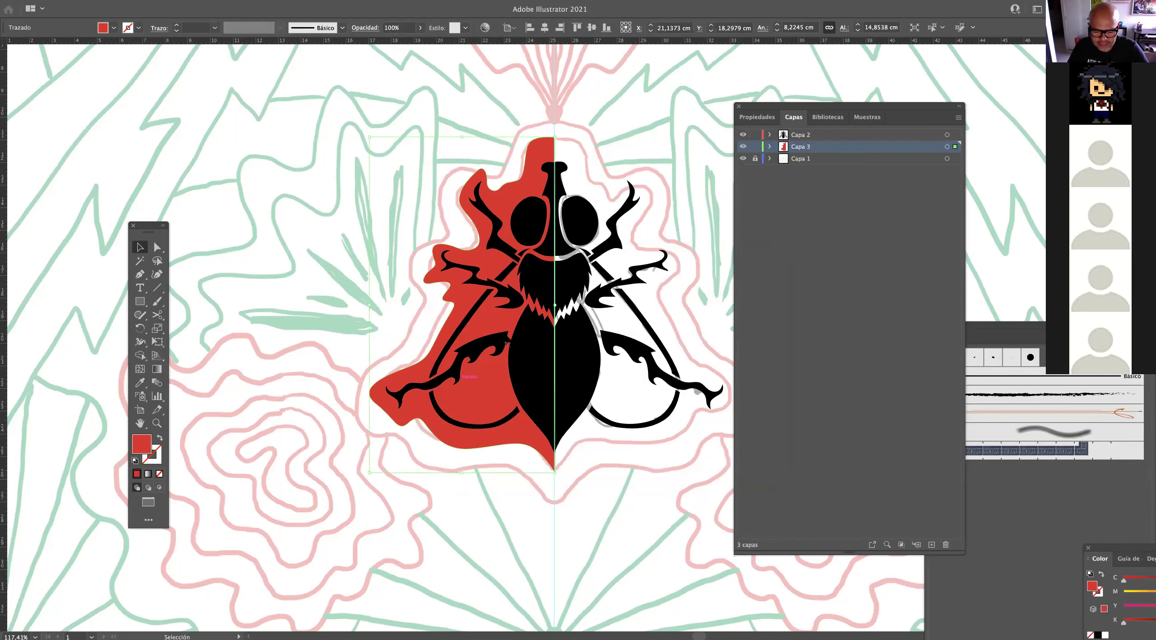
key(a)
key(super+v)
key(v)
right_click(624, 278)
mouse_move(663, 447)
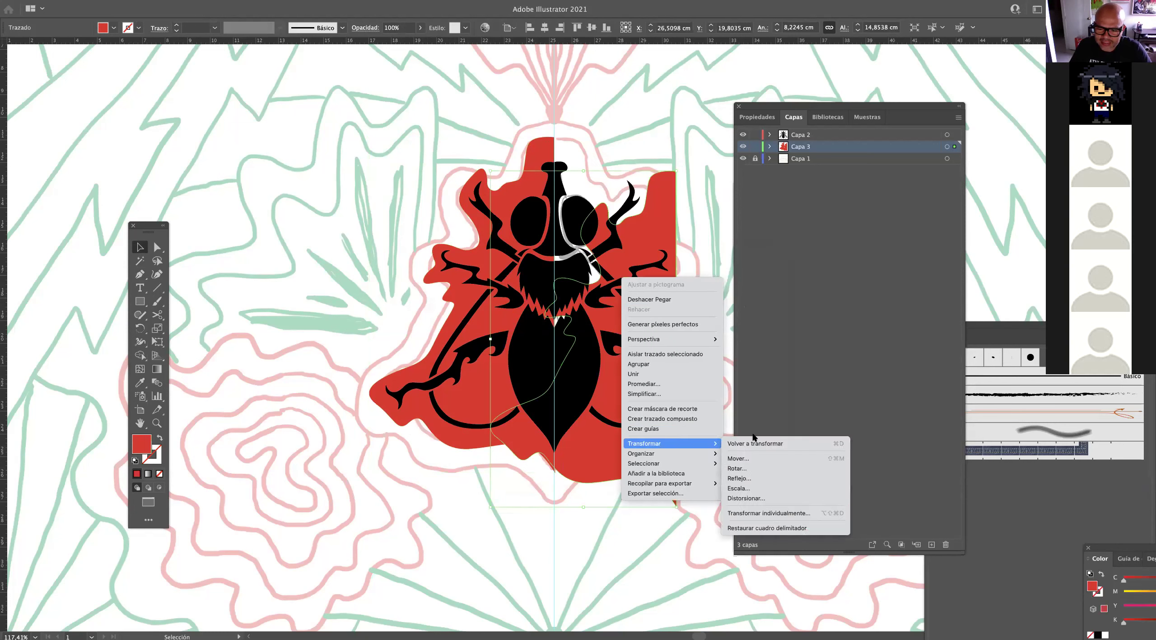
click(745, 478)
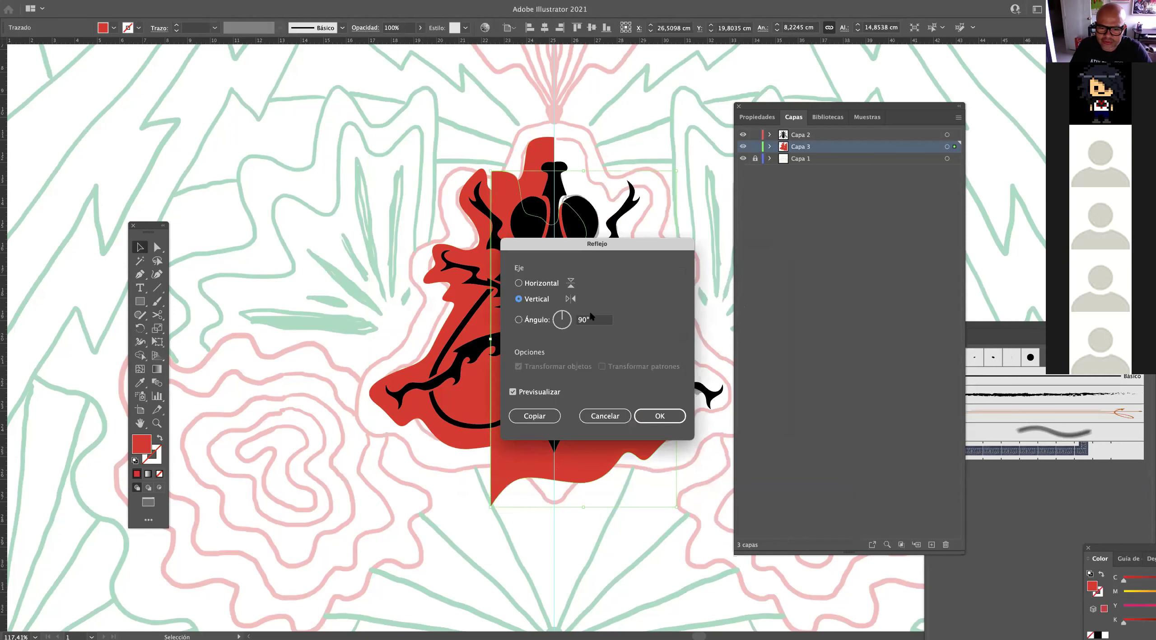
click(655, 417)
Place the reflected red half on the other side of the centre guide and nudge it against the original half.
drag(581, 463, 651, 427)
click(589, 472)
key(ctrl+space)
drag(560, 472, 912, 336)
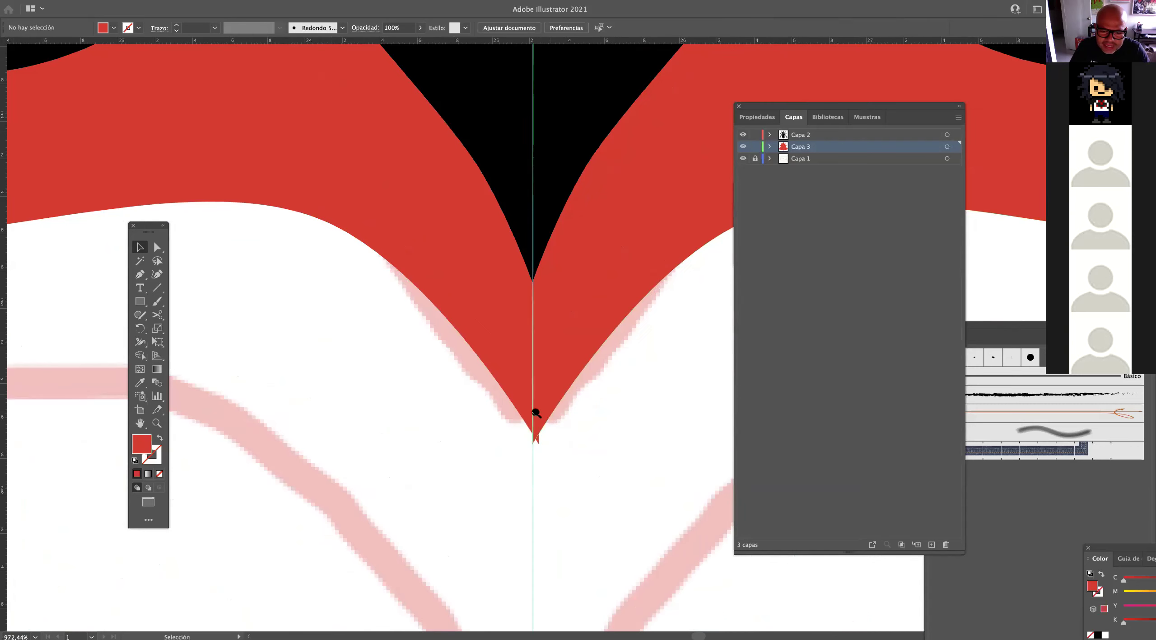
drag(535, 408, 669, 384)
drag(573, 387, 577, 385)
key(Left)
key(Left)
key(Left)
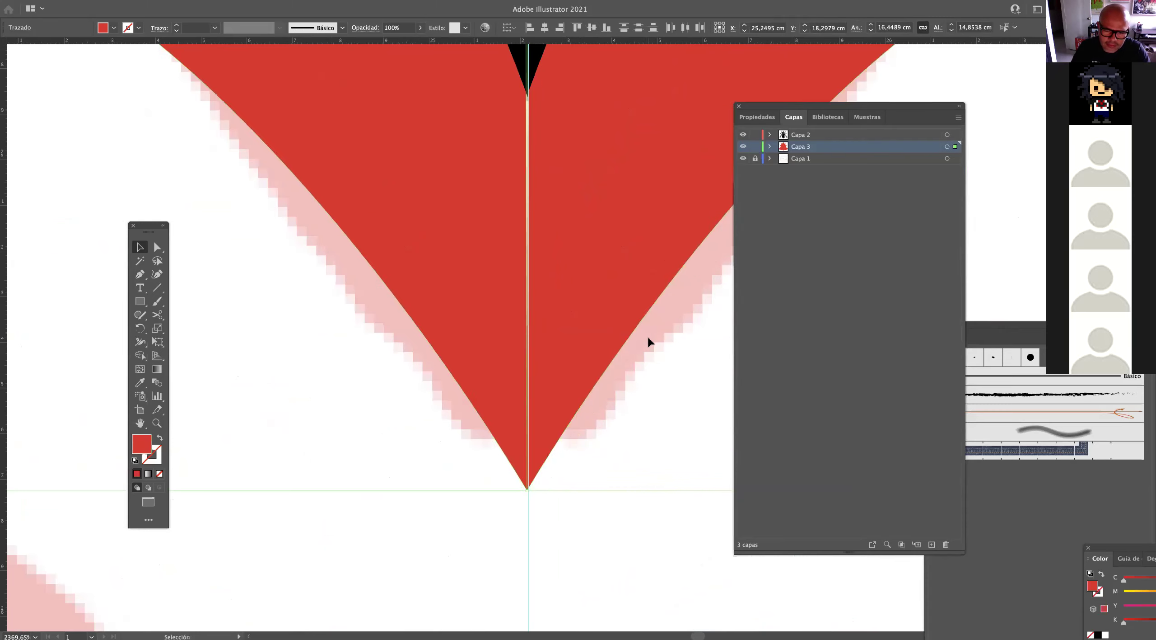
key(Right)
key(Right)
key(Right)
key(Left)
click(333, 344)
drag(393, 282, 202, 337)
drag(325, 266, 201, 309)
drag(317, 229, 253, 253)
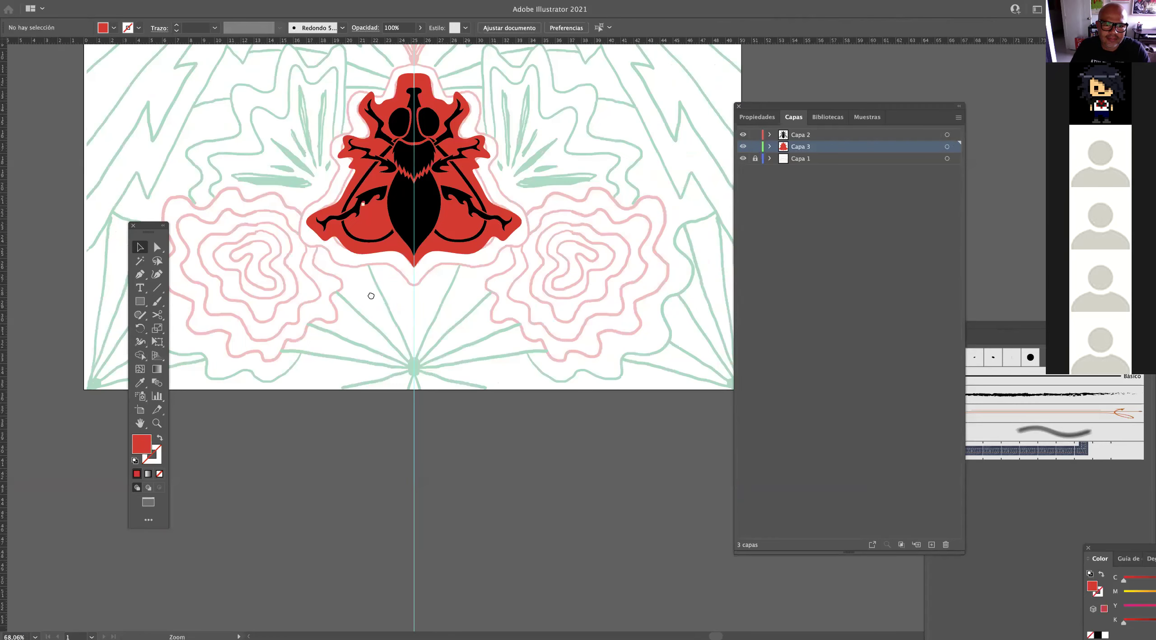
scroll(523, 212, up, 3)
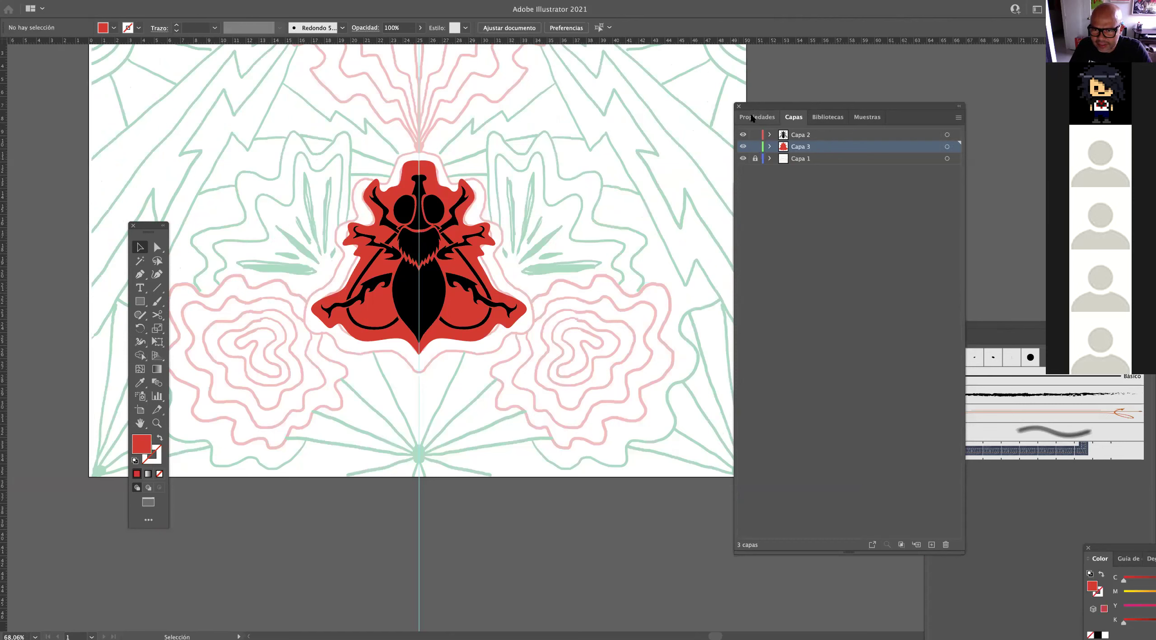
Hide the fly layer Capa 2 and arrange the workspace so the Pathfinder (Buscatrazos) controls are accessible.
click(774, 173)
click(743, 135)
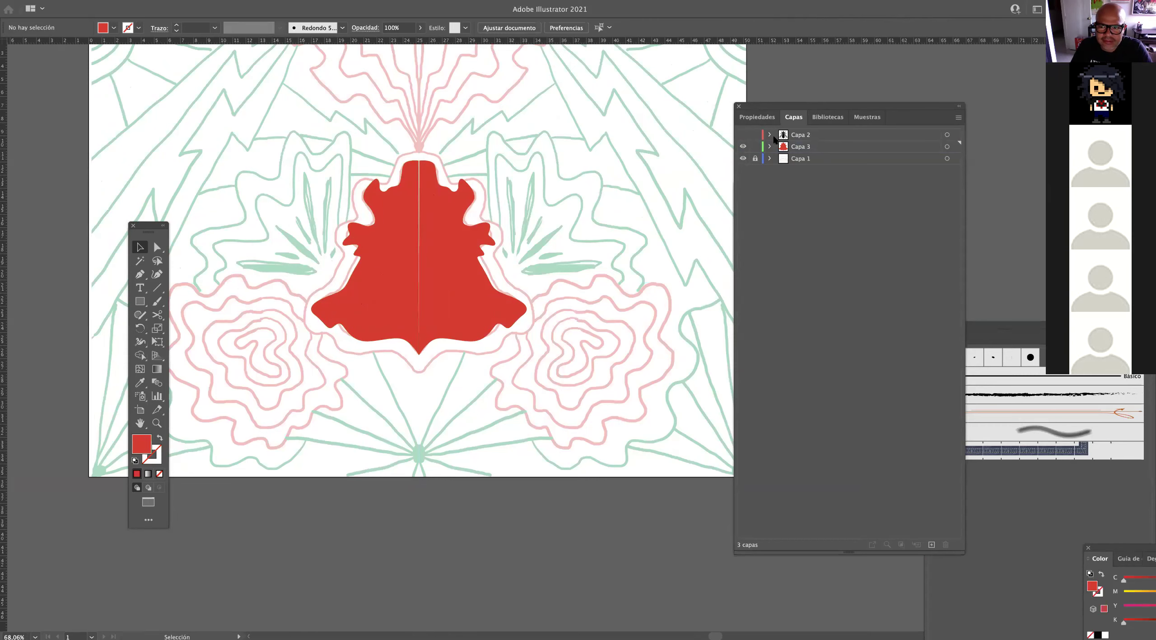
click(270, 0)
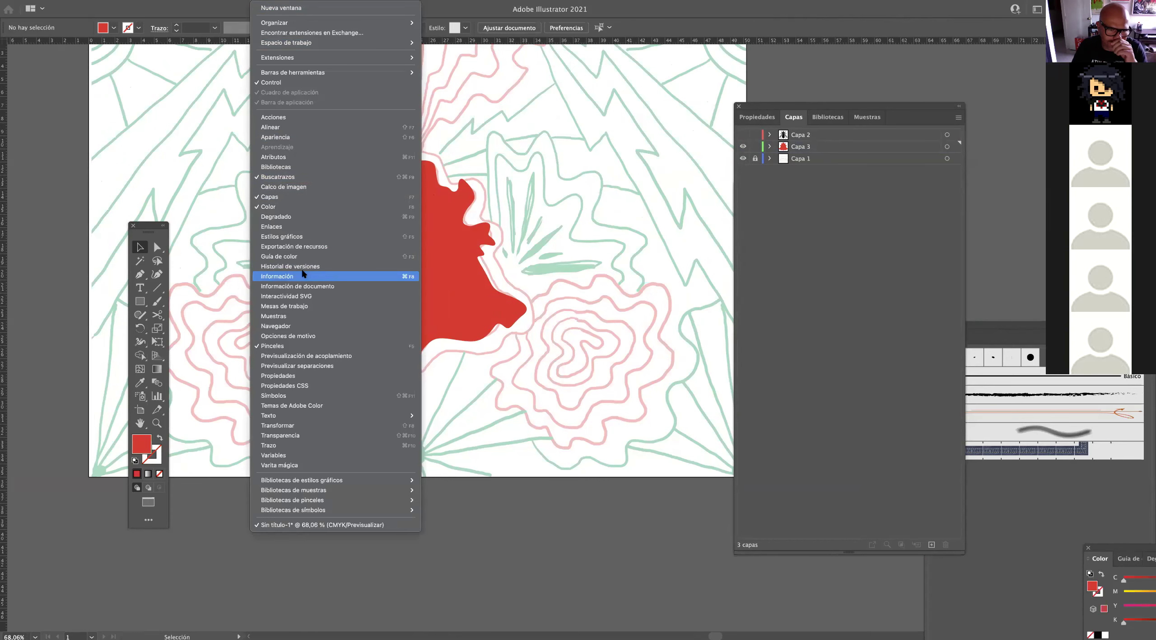
click(293, 177)
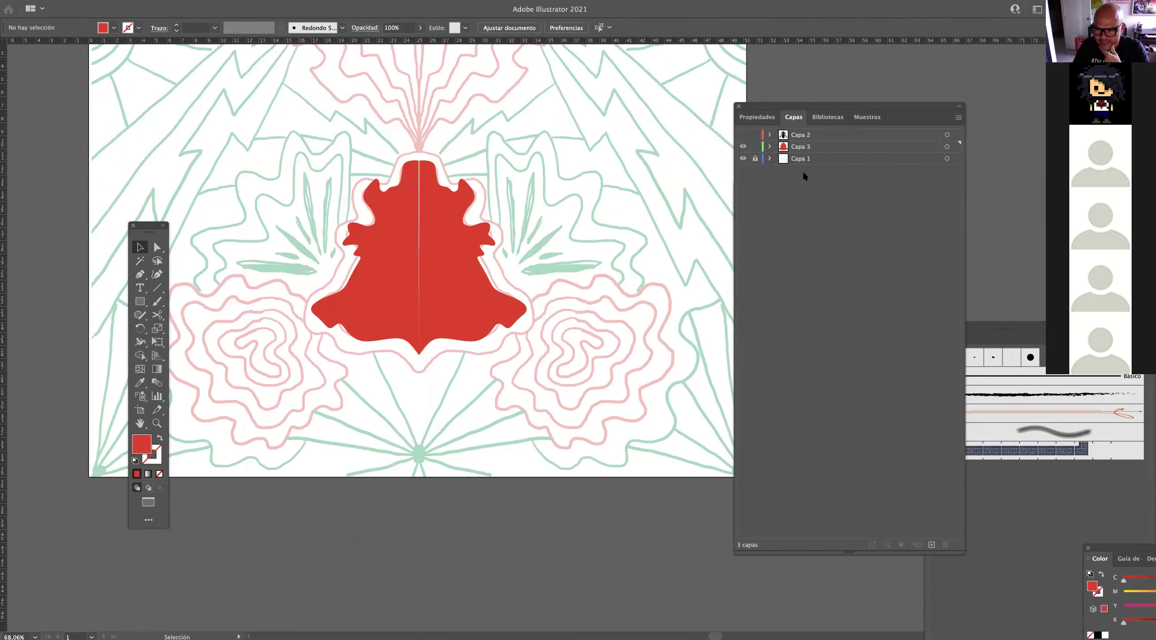
drag(855, 108, 734, 91)
drag(891, 271, 997, 71)
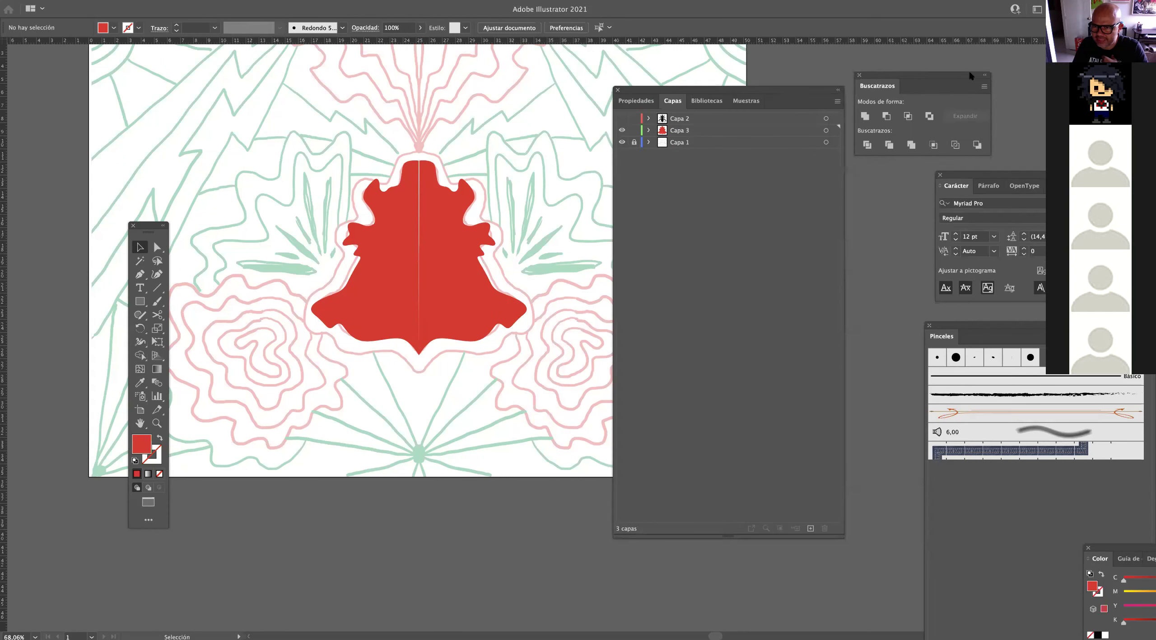
Shift the left red half slightly inward to close the gap along the centre.
drag(420, 168, 722, 180)
click(400, 207)
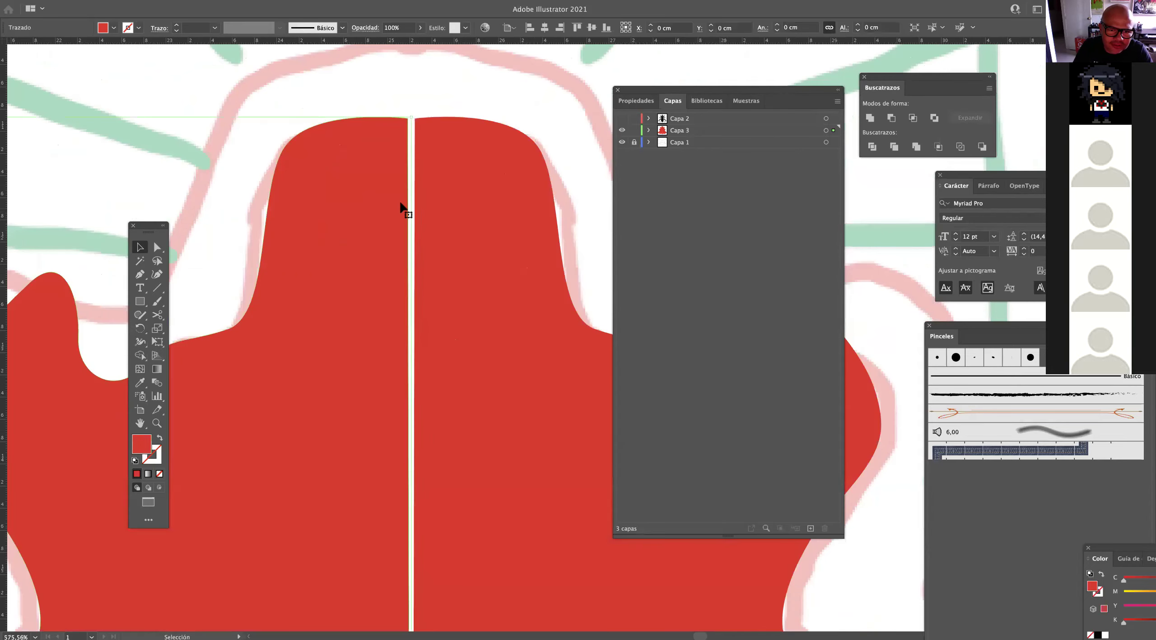
drag(384, 207, 392, 206)
Select both red halves together and unite them into a single shape with the Pathfinder.
shift+click(461, 211)
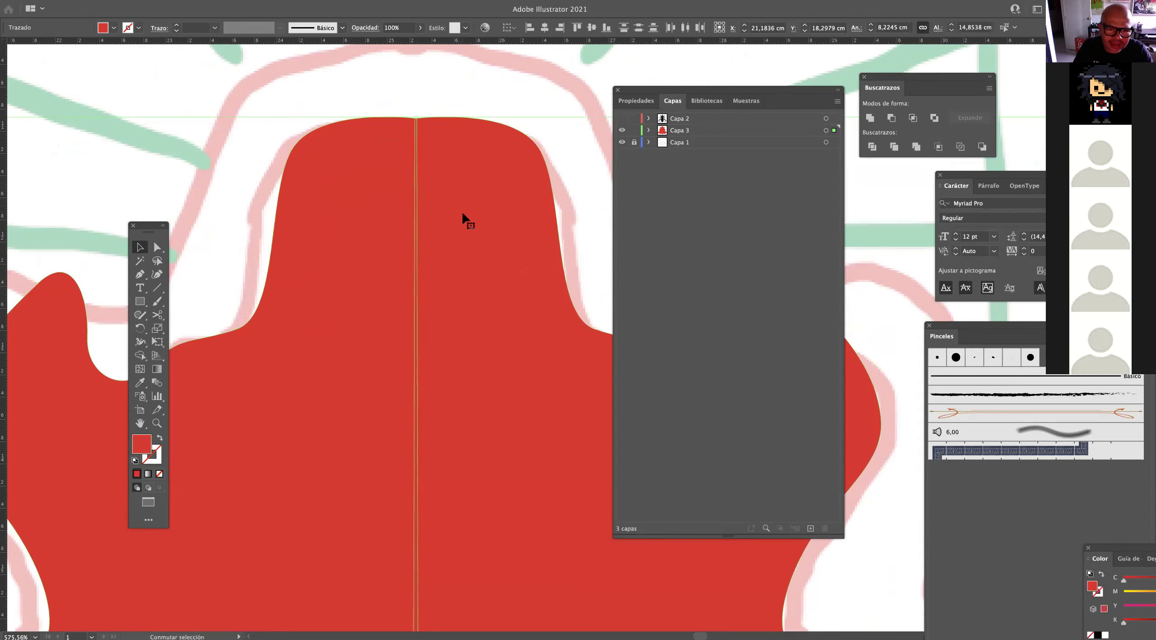
scroll(292, 227, down, 5)
drag(465, 448, 470, 518)
key(space)
drag(488, 196, 501, 384)
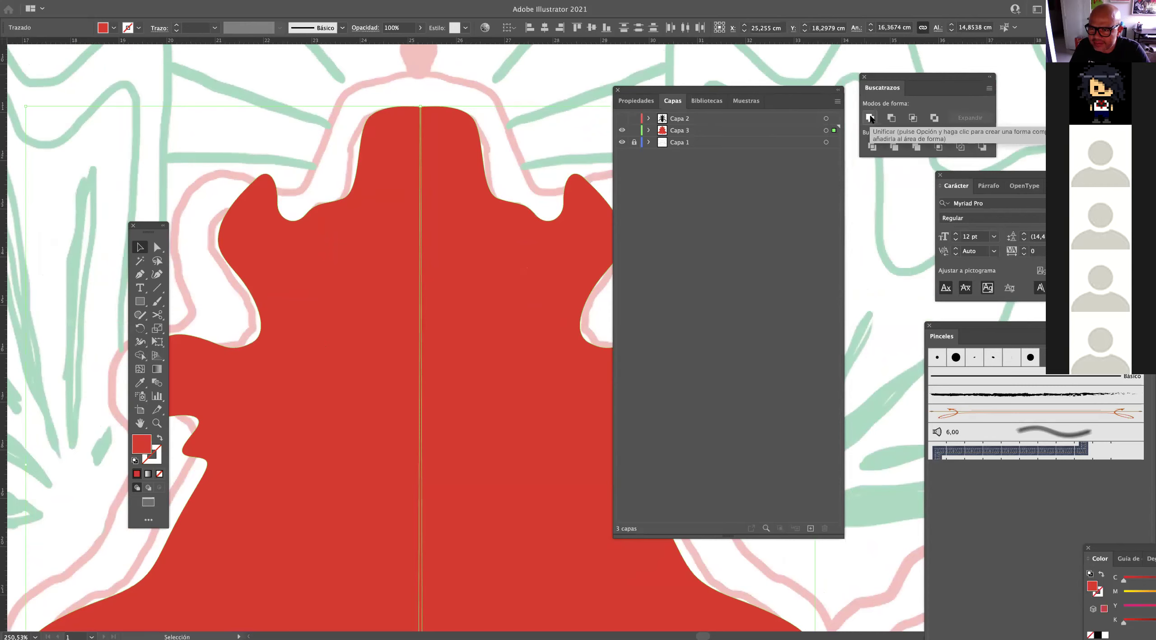
drag(926, 77, 927, 80)
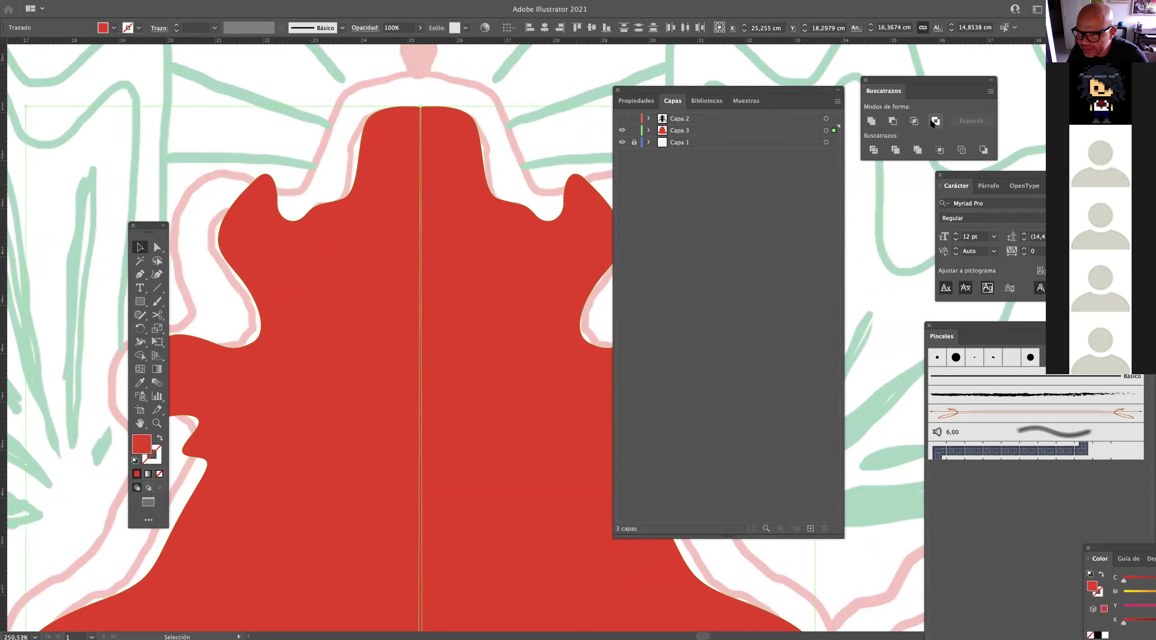
click(871, 121)
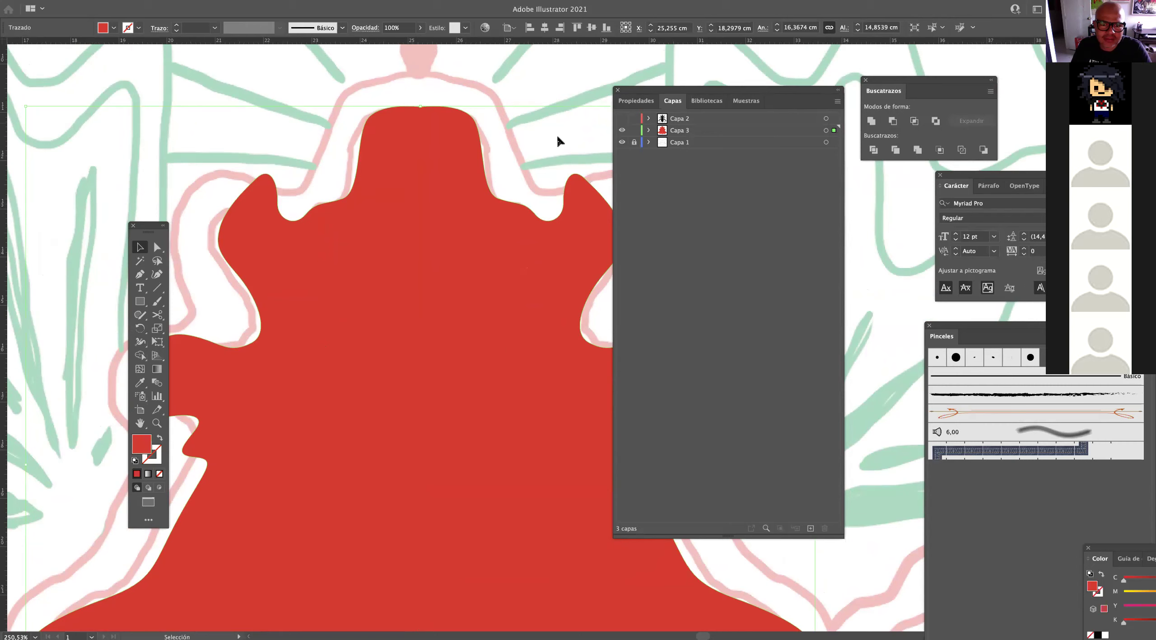
click(469, 91)
Toggle the visibility of Capa 3 to check the red shape, show Capa 2 again and make it the active layer.
key(z)
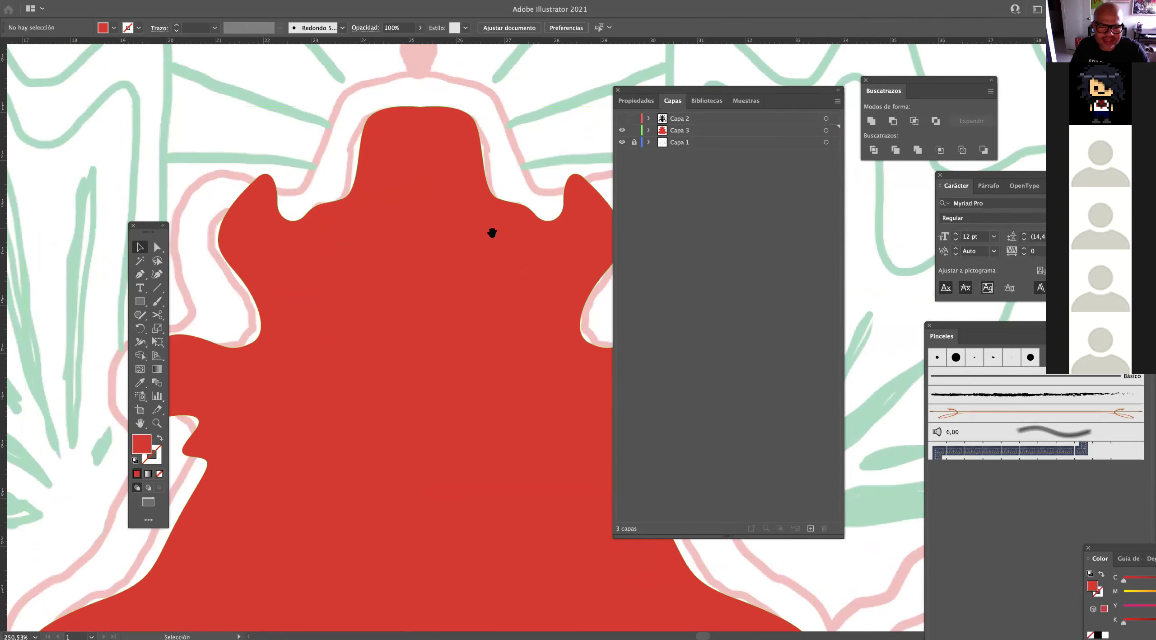
drag(427, 222, 357, 248)
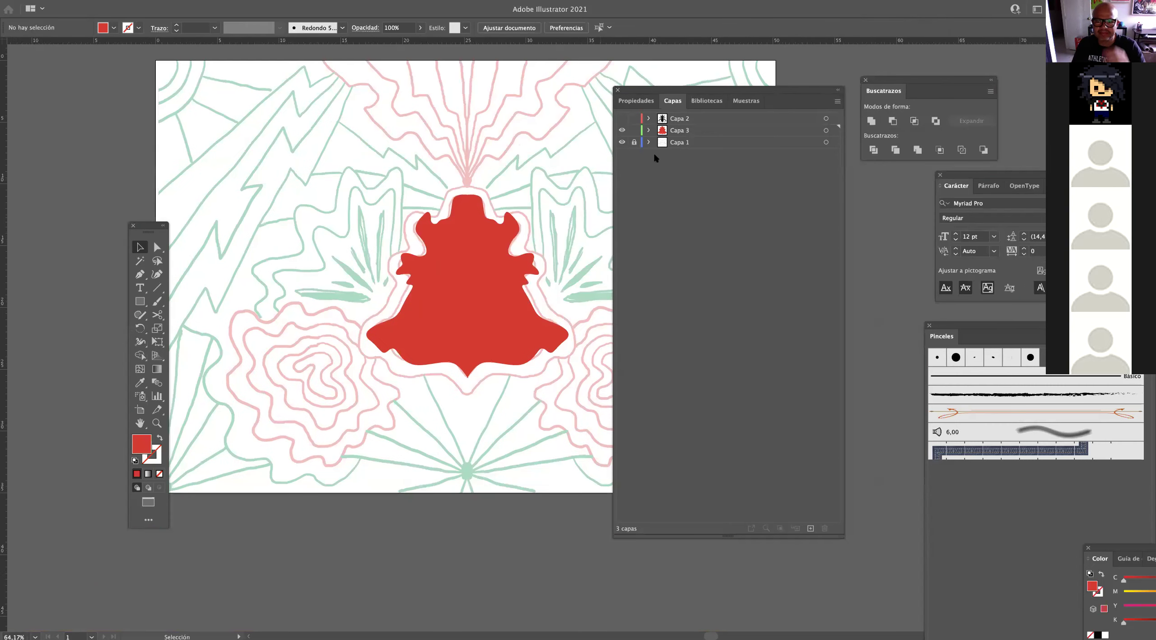
click(621, 130)
click(622, 130)
click(622, 119)
click(689, 118)
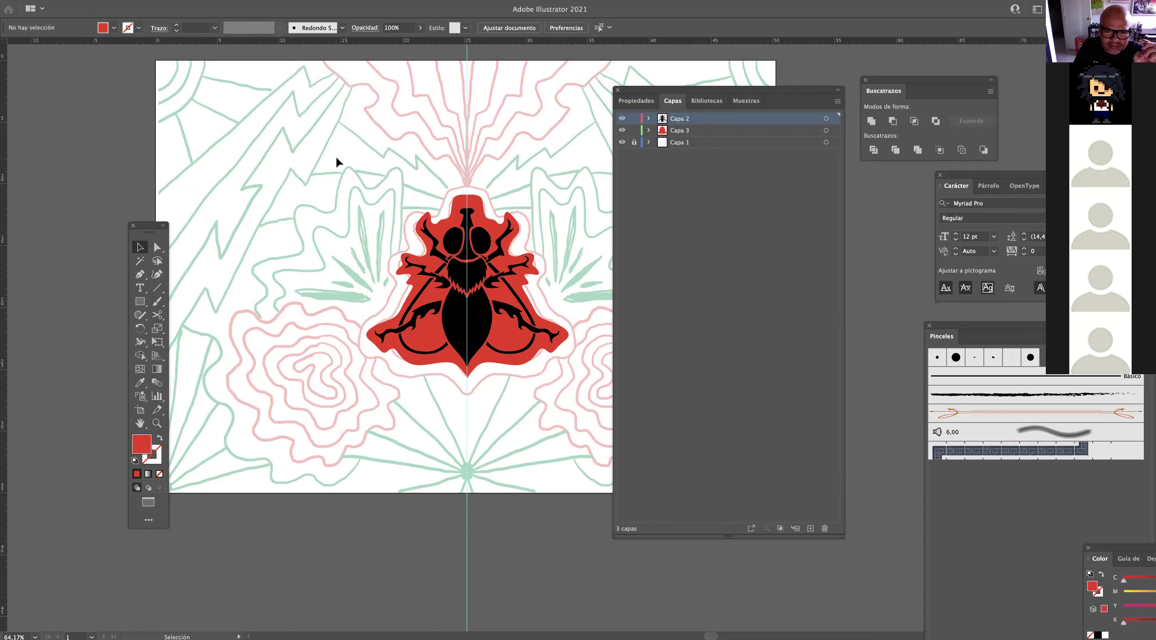
Try to align the fly halves and the red background by their horizontal centres, and undo the alignment.
drag(585, 401, 587, 390)
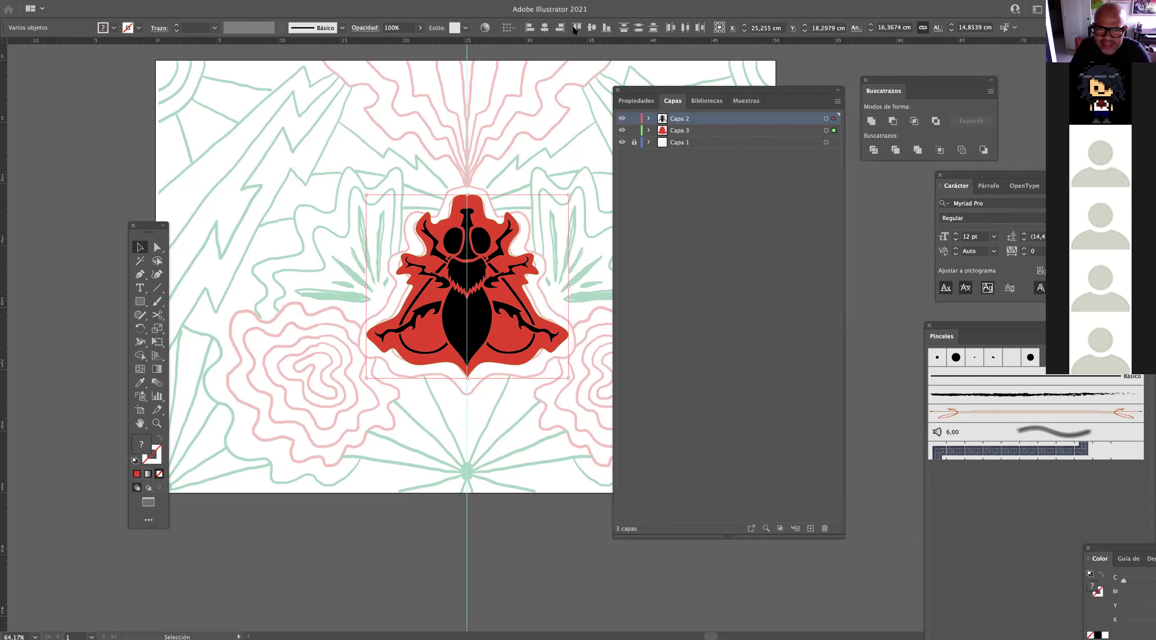
click(544, 28)
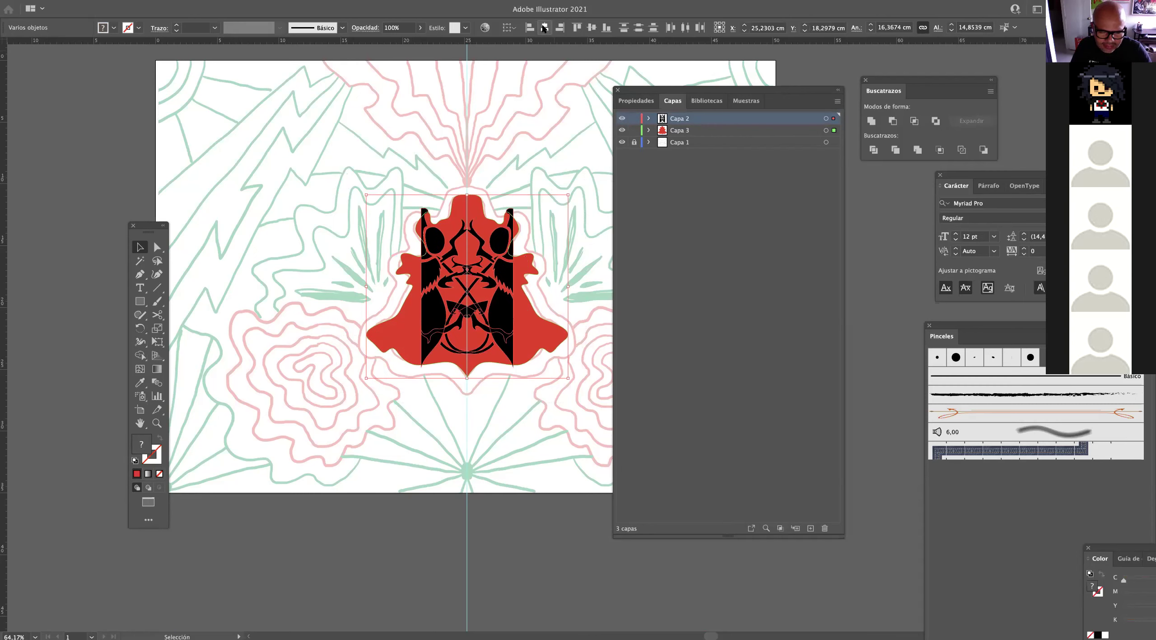
key(super+z)
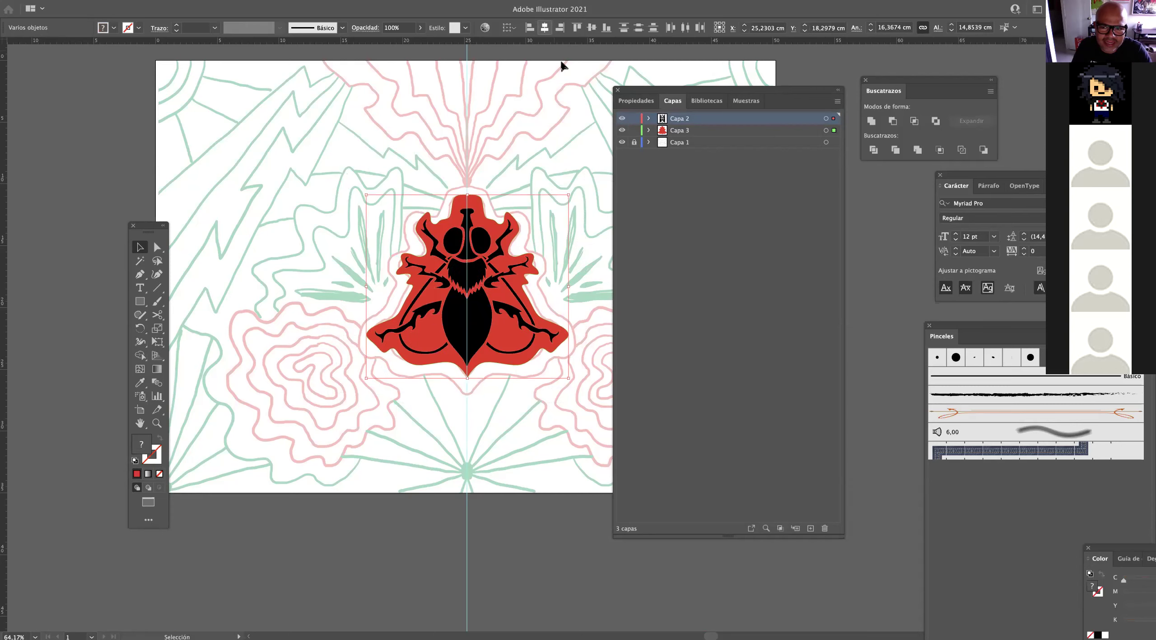
click(545, 171)
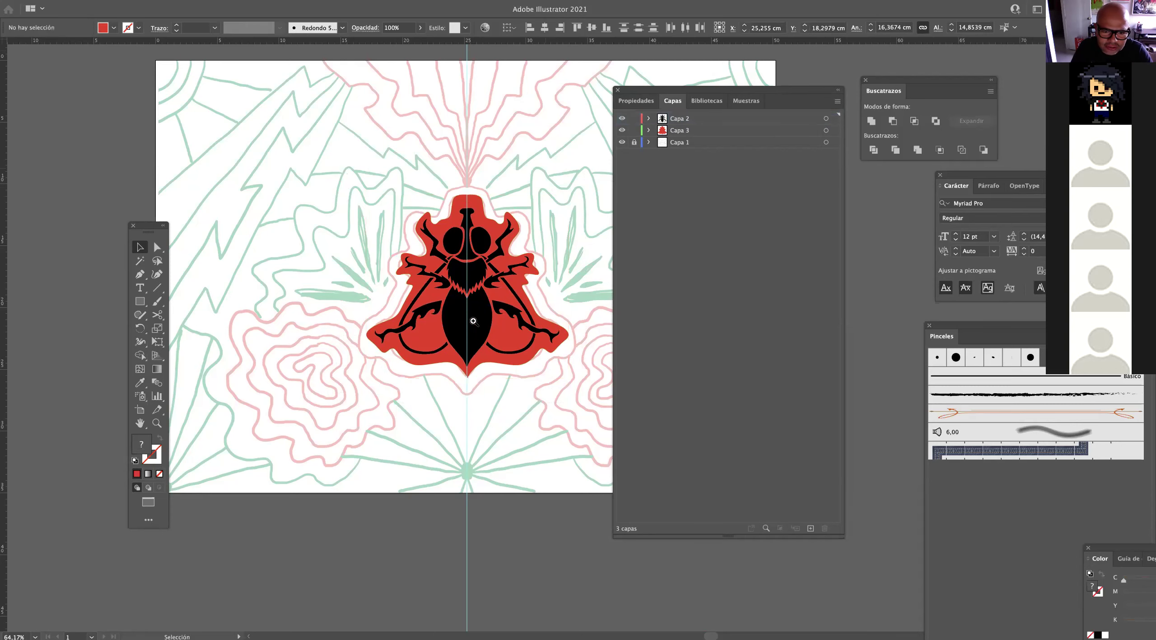
Move the black fly group diagonally down so it sits off-centre over the red background shape.
scroll(472, 321, up, 5)
key(a)
click(454, 301)
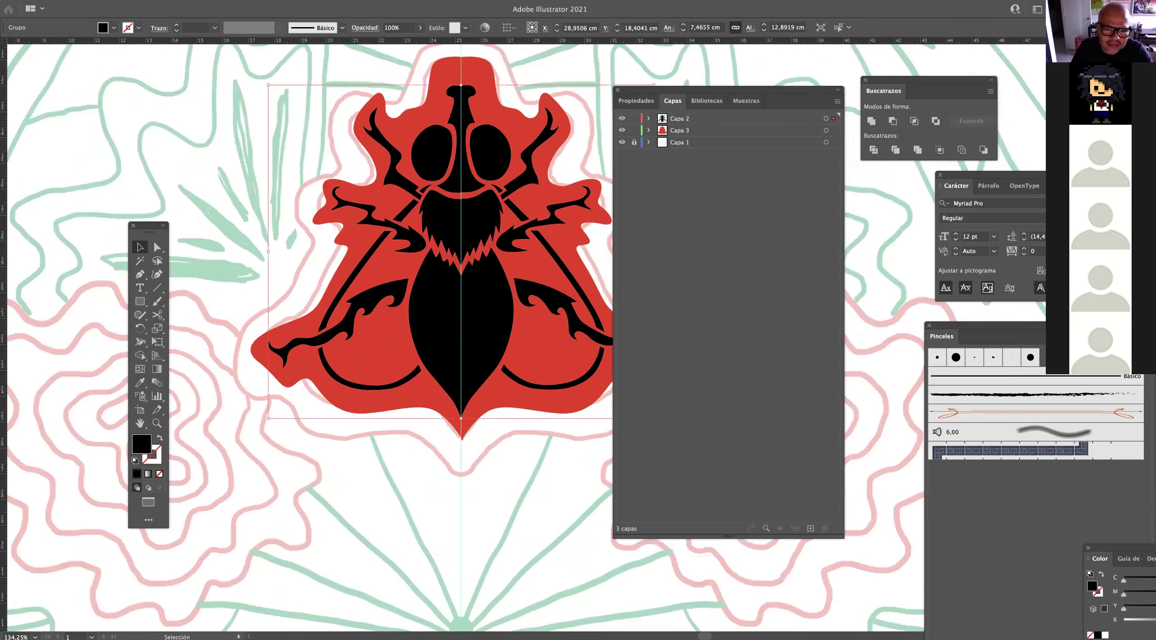
key(v)
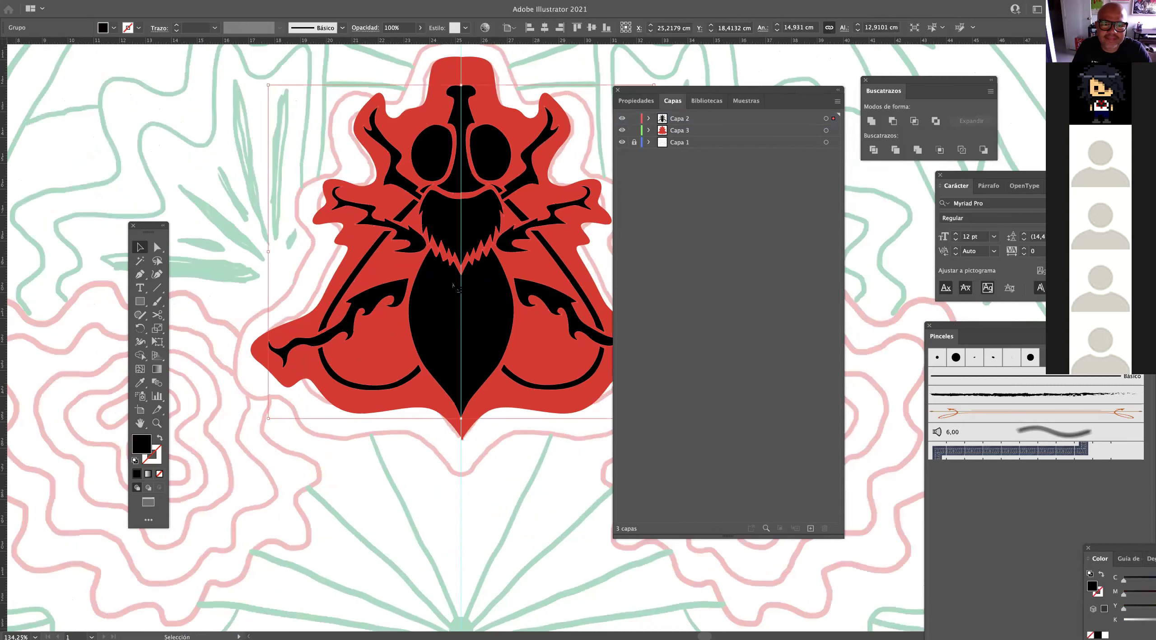
click(476, 75)
shift+click(490, 154)
click(557, 71)
drag(491, 158, 533, 188)
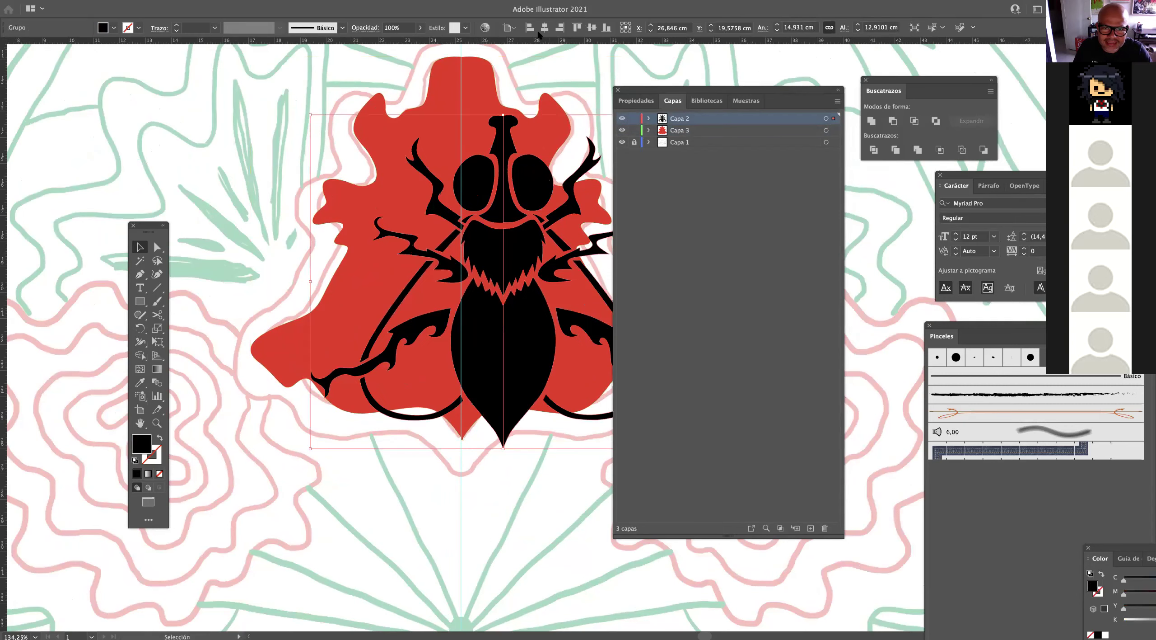
Add the red background to the selection and align both objects by their horizontal and vertical centres.
shift+click(382, 163)
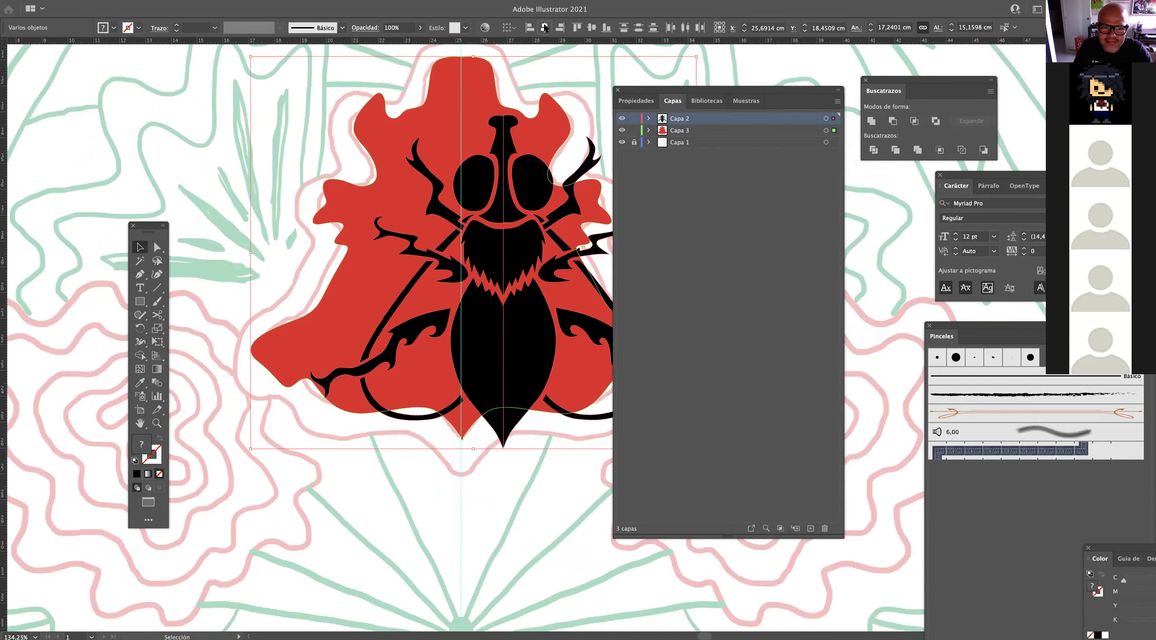
click(544, 28)
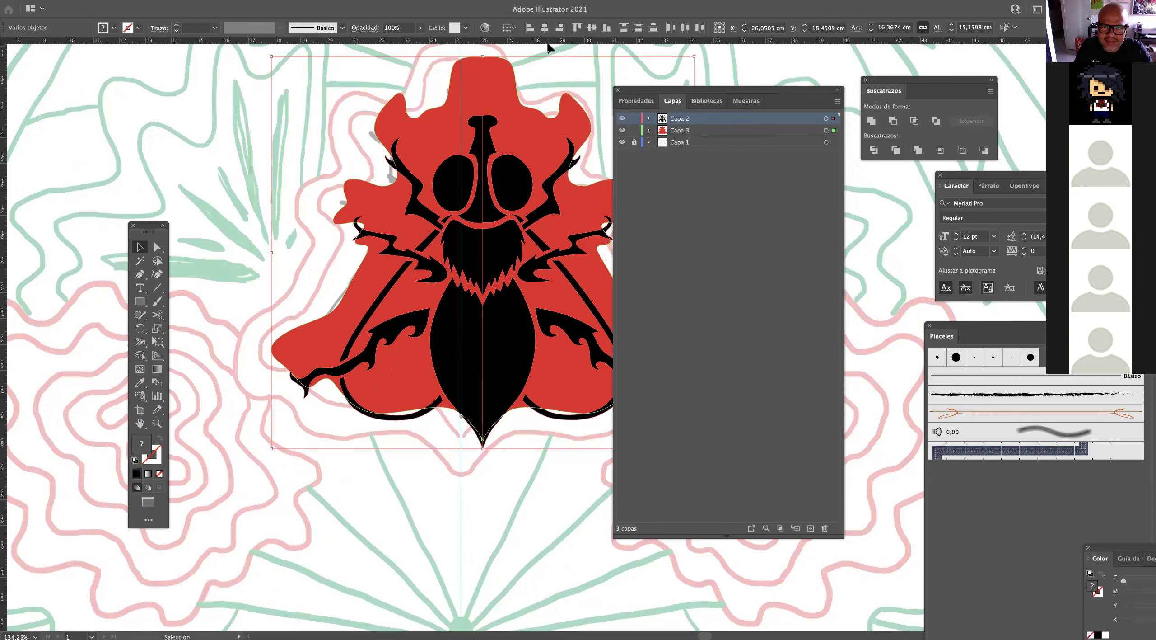
click(592, 28)
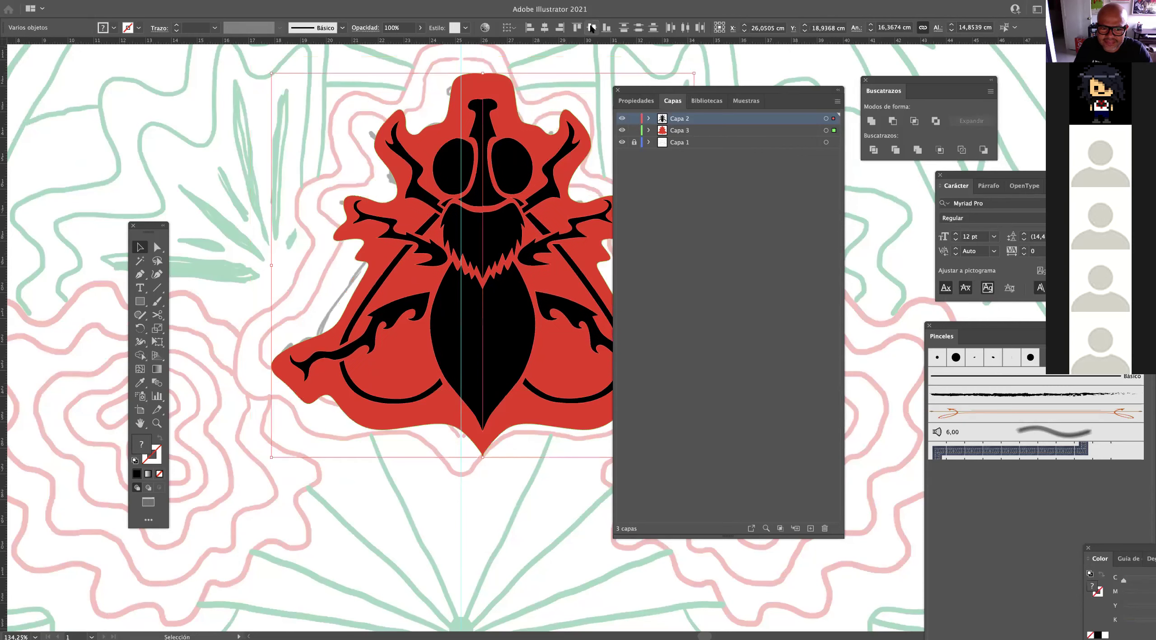
Move the aligned fly and red background back onto the vertical centre guide and deselect them.
scroll(469, 226, down, 2)
scroll(470, 219, down, 1)
drag(515, 241, 501, 233)
click(564, 134)
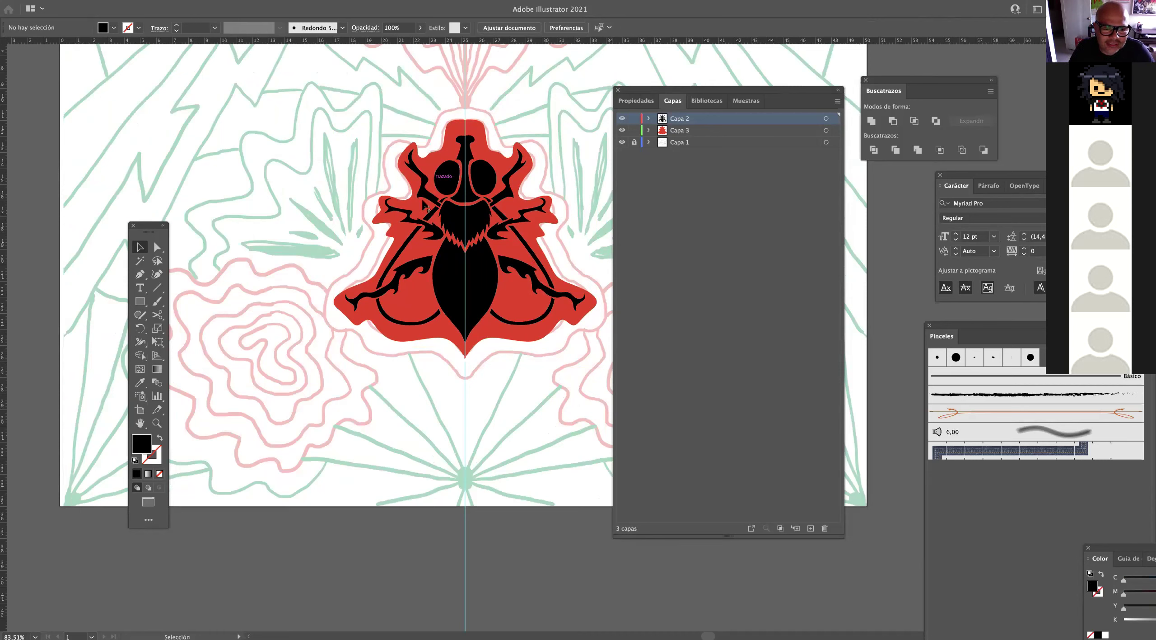
Select the fly and red background together, the Capa 3 artwork alone, and the Capa 2 artwork alone.
click(690, 150)
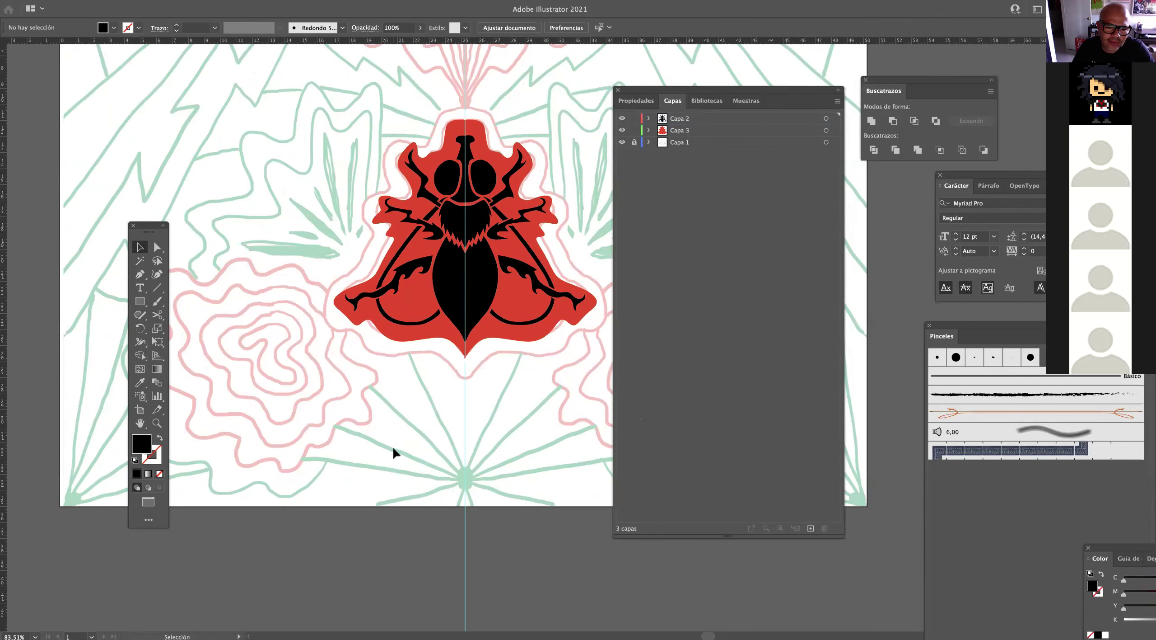
click(414, 336)
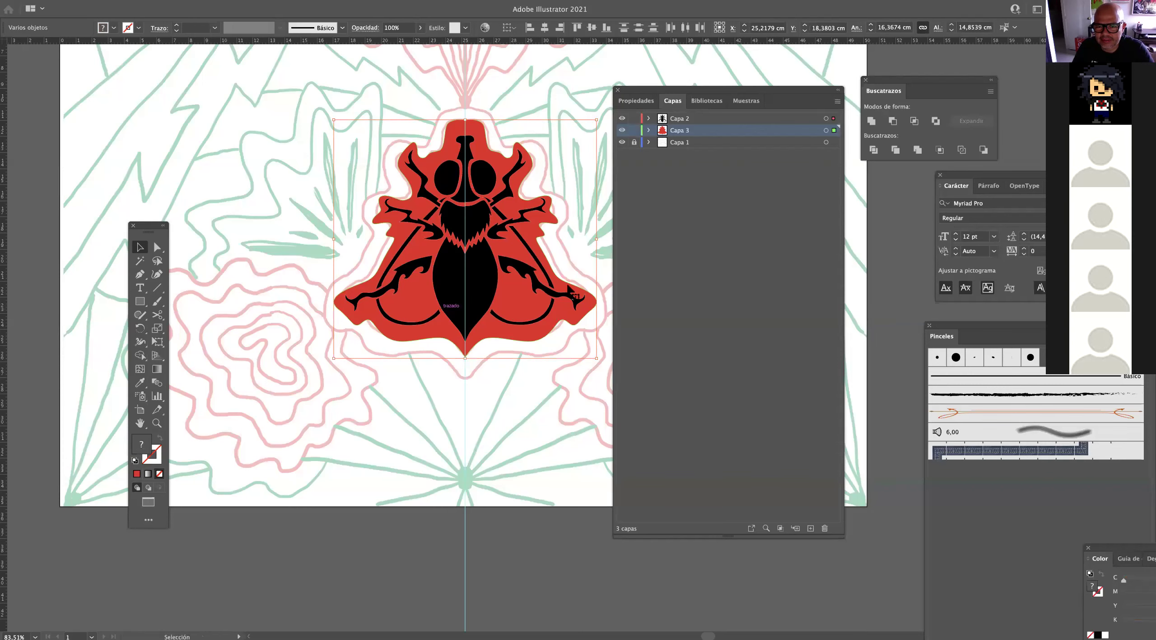
click(725, 220)
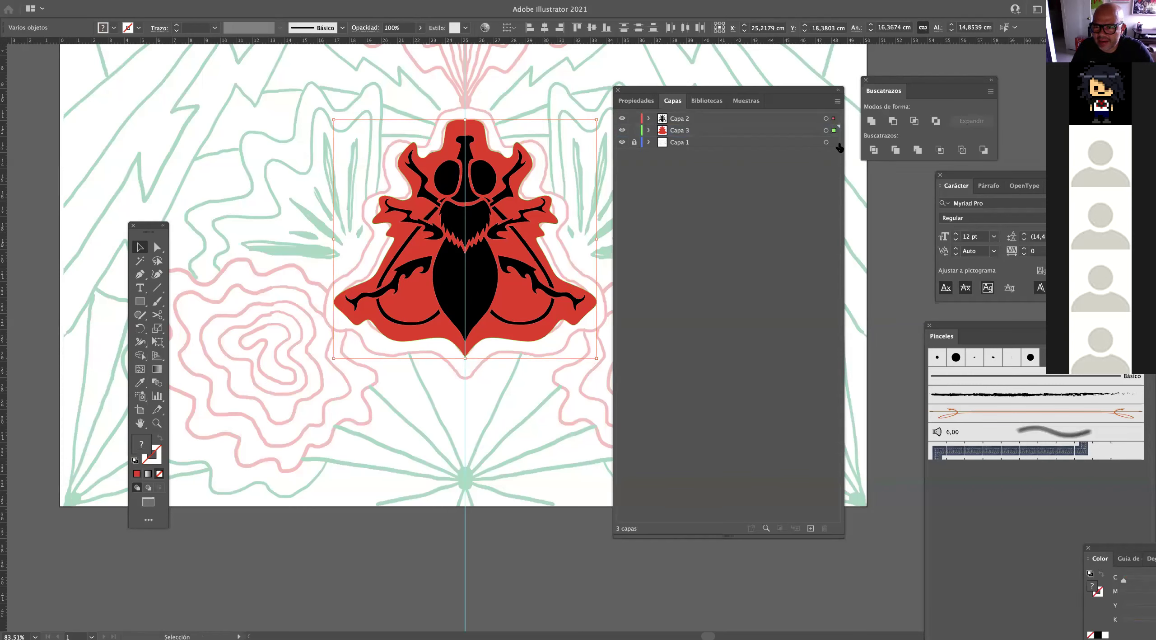
click(835, 133)
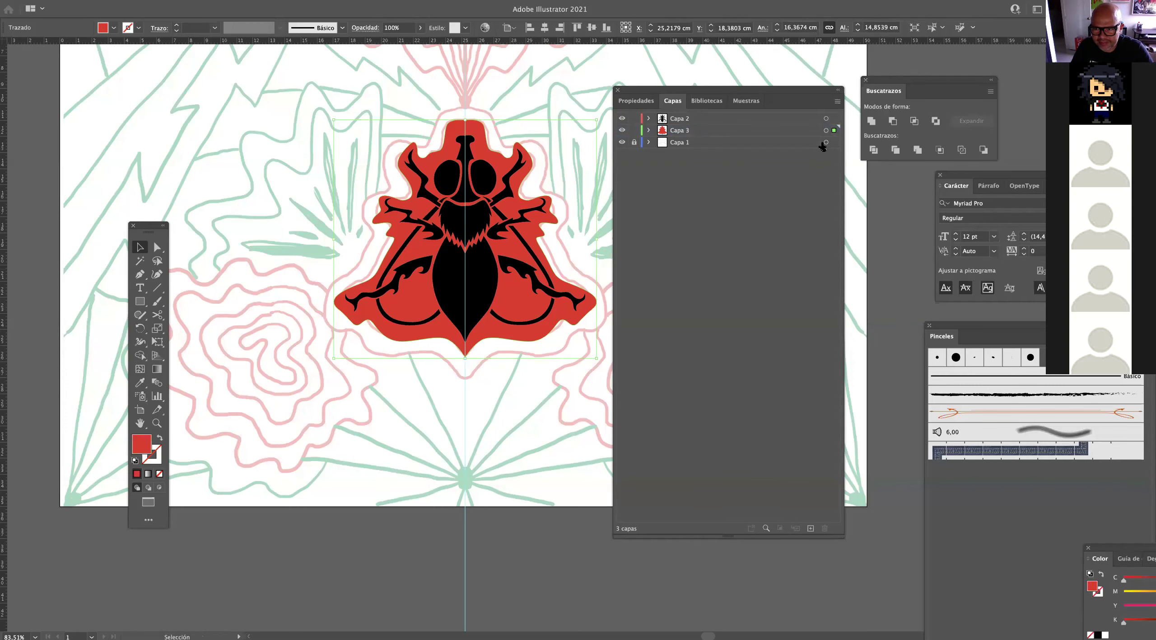
click(753, 119)
click(834, 118)
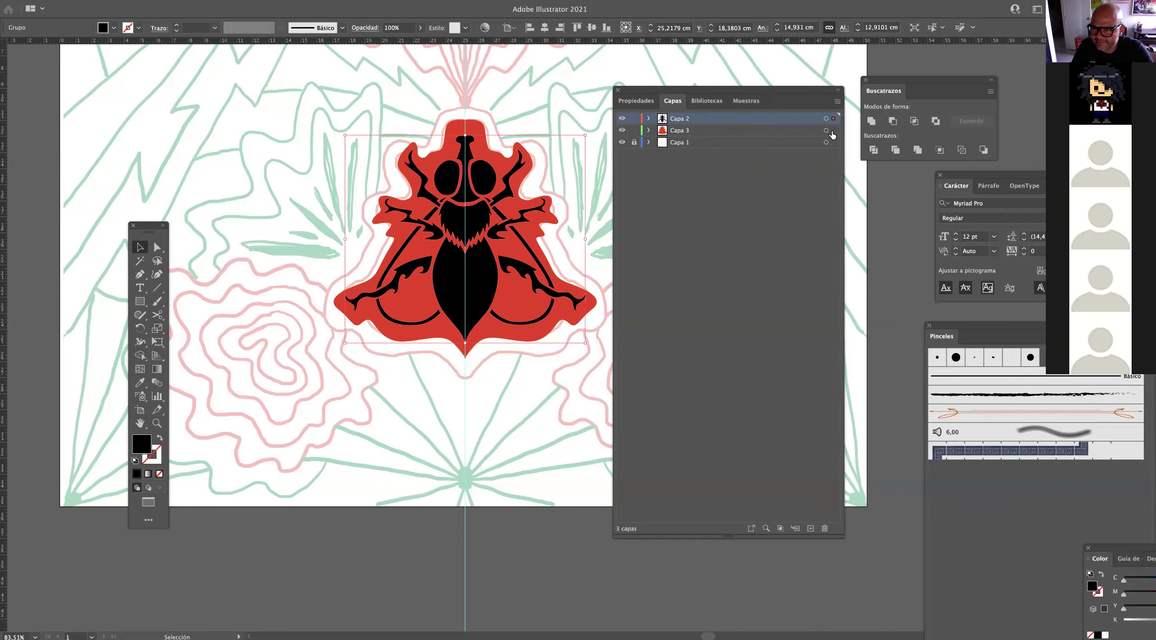
Alternate the selection between the Capa 3 and Capa 2 artwork, select both together, and deselect everything.
click(834, 130)
click(834, 118)
click(833, 130)
click(834, 119)
click(834, 130)
click(834, 119)
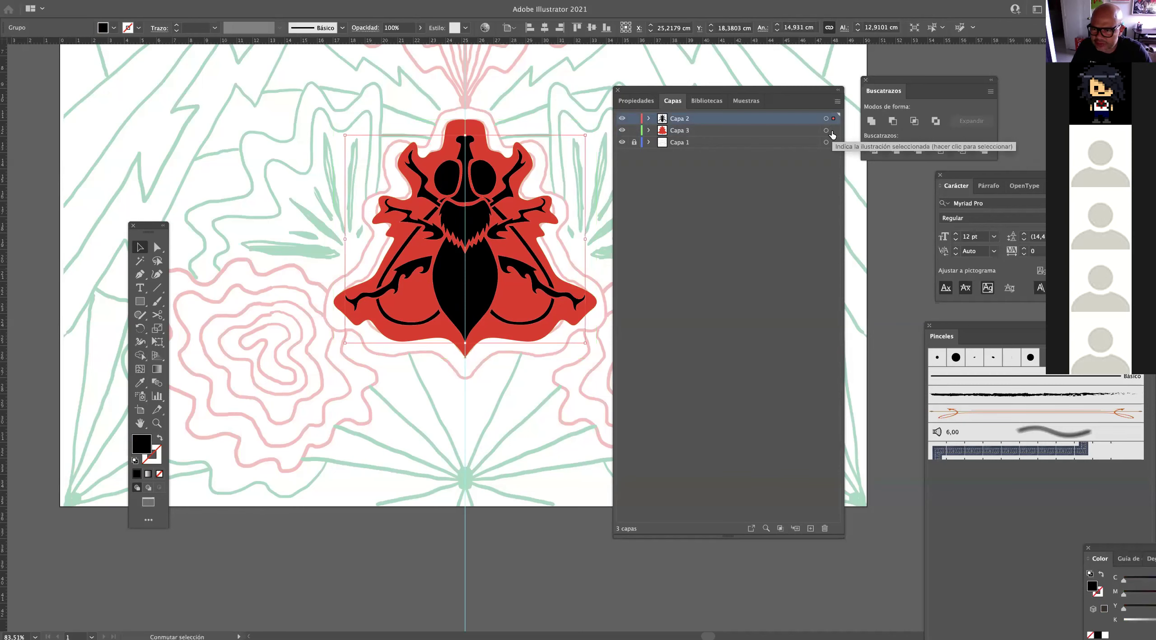
shift+click(834, 131)
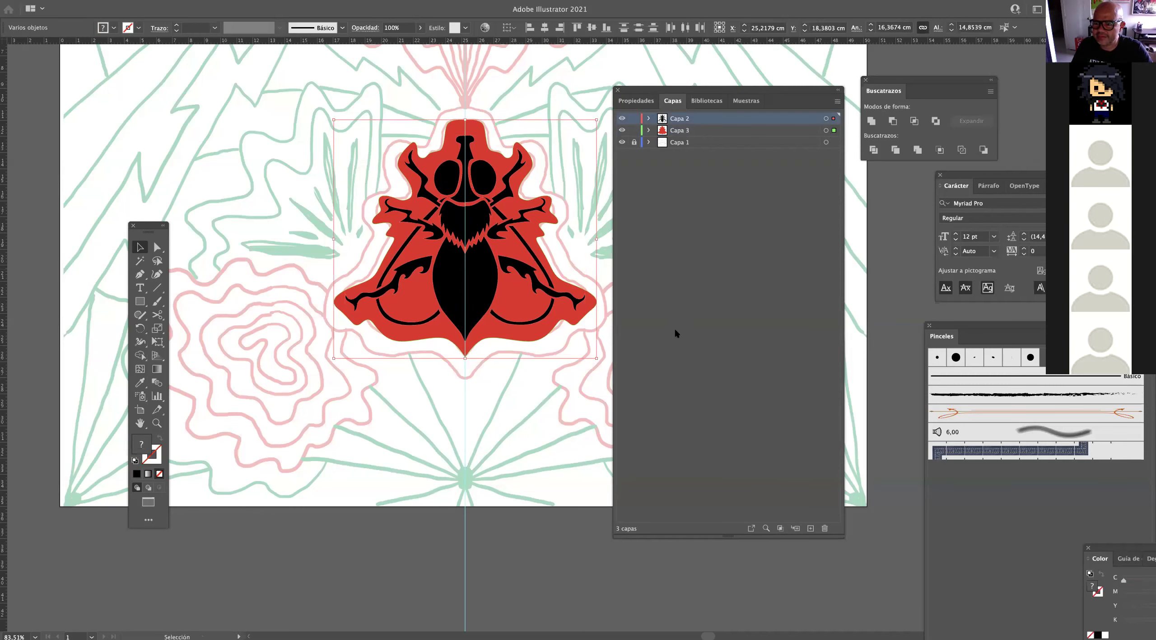
click(482, 437)
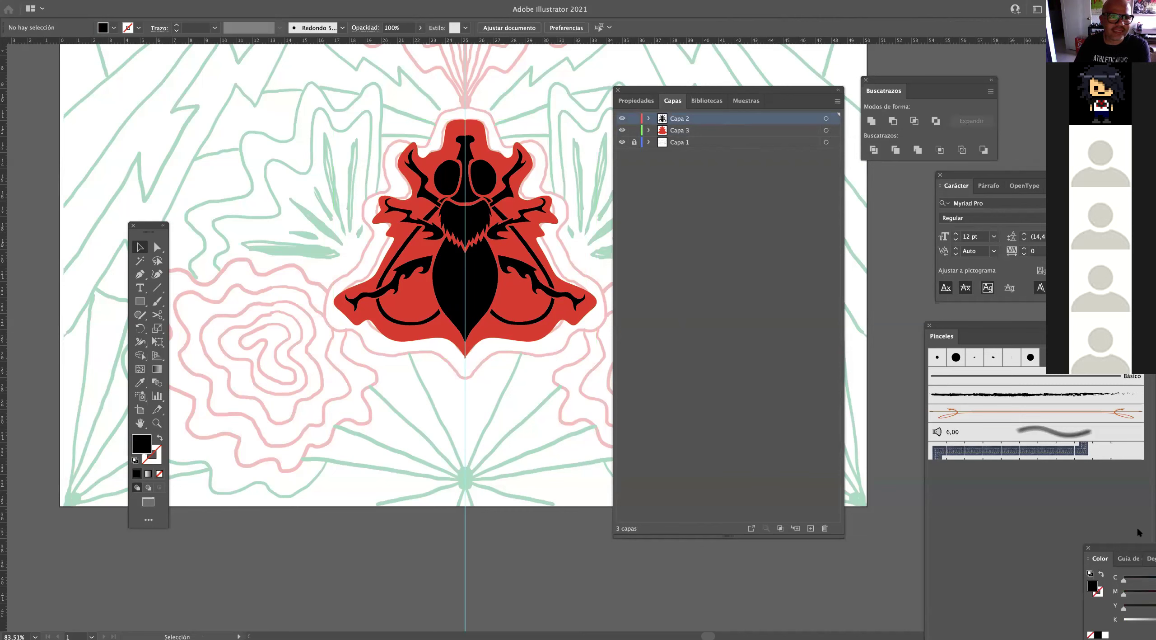
Check which panels and bars are enabled for the workspace, including the Control bar.
click(261, 1)
click(236, 202)
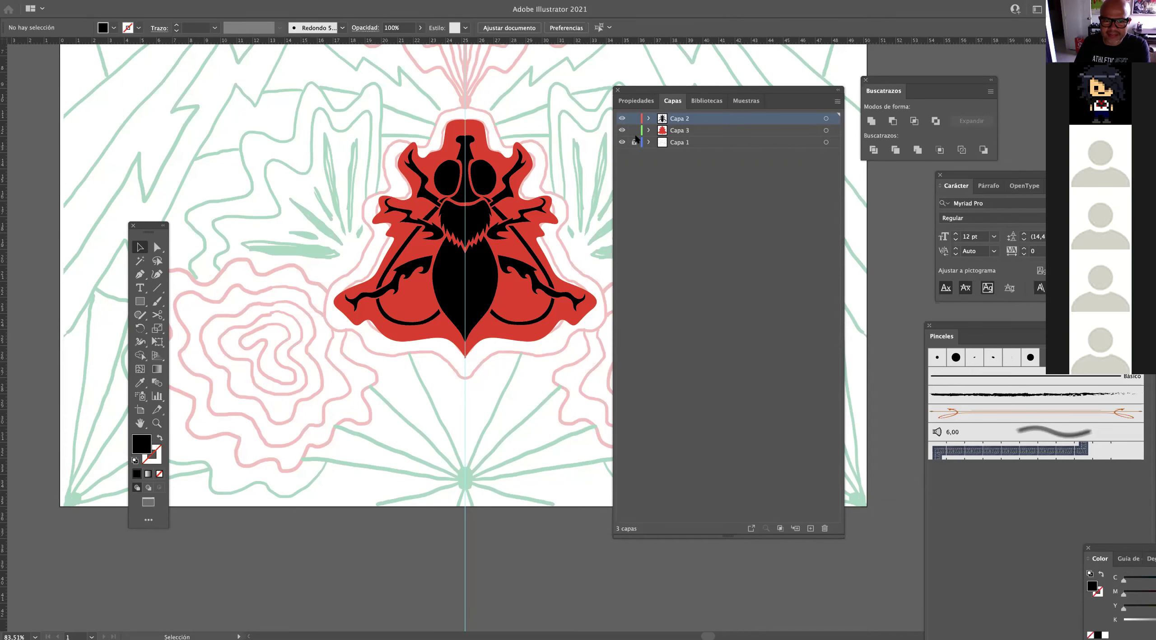
click(445, 271)
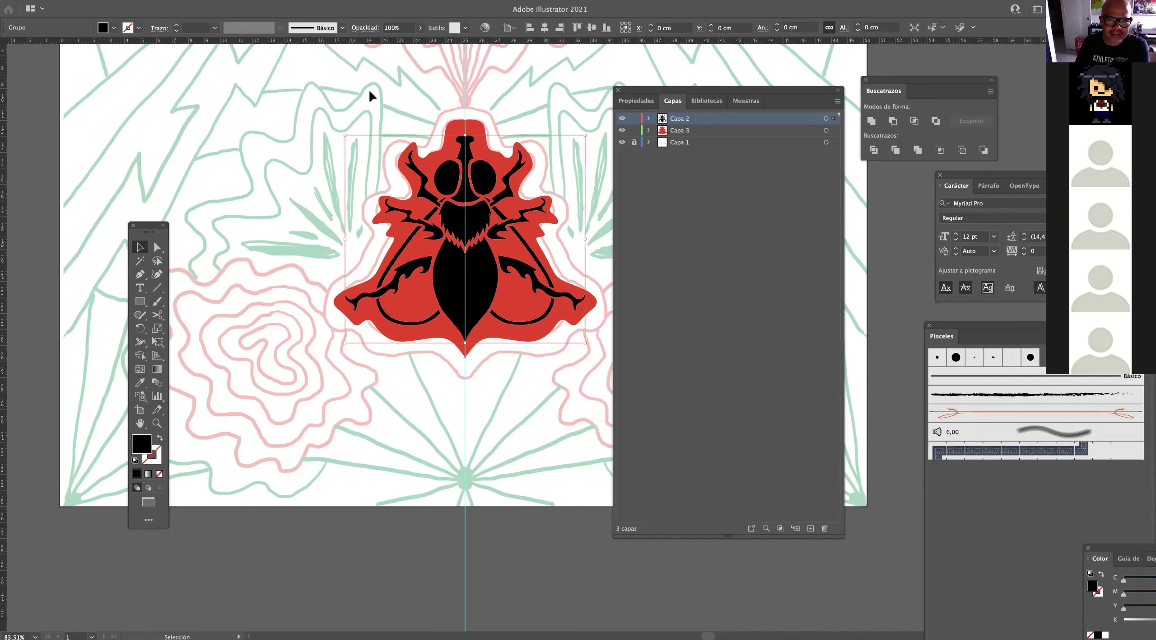
key(super+shift+a)
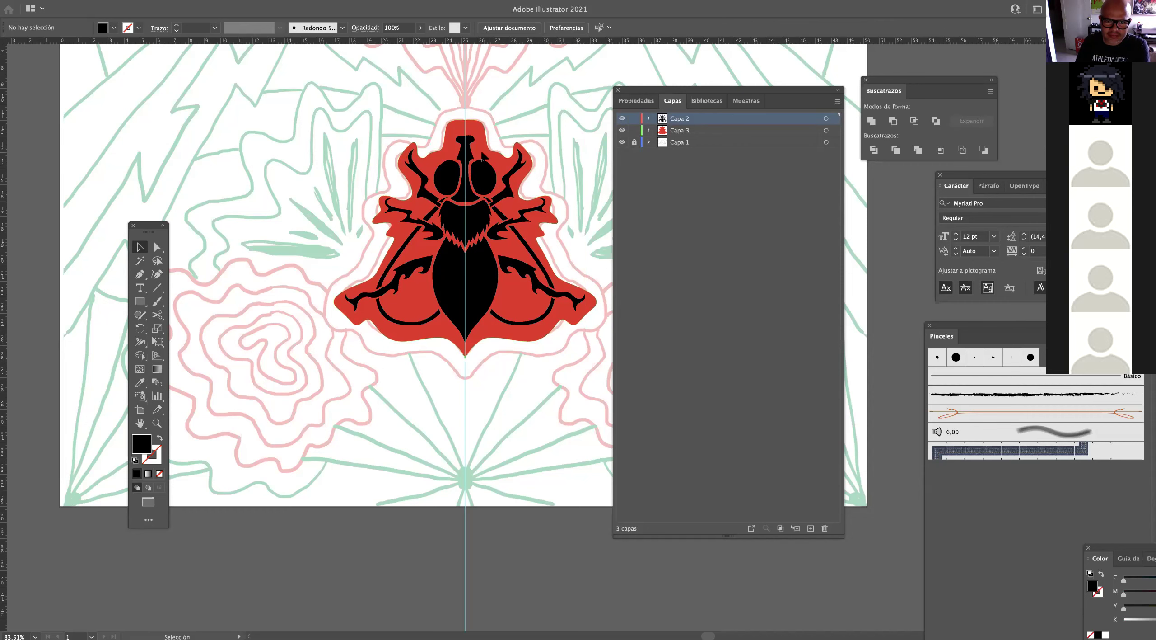
click(483, 152)
click(518, 104)
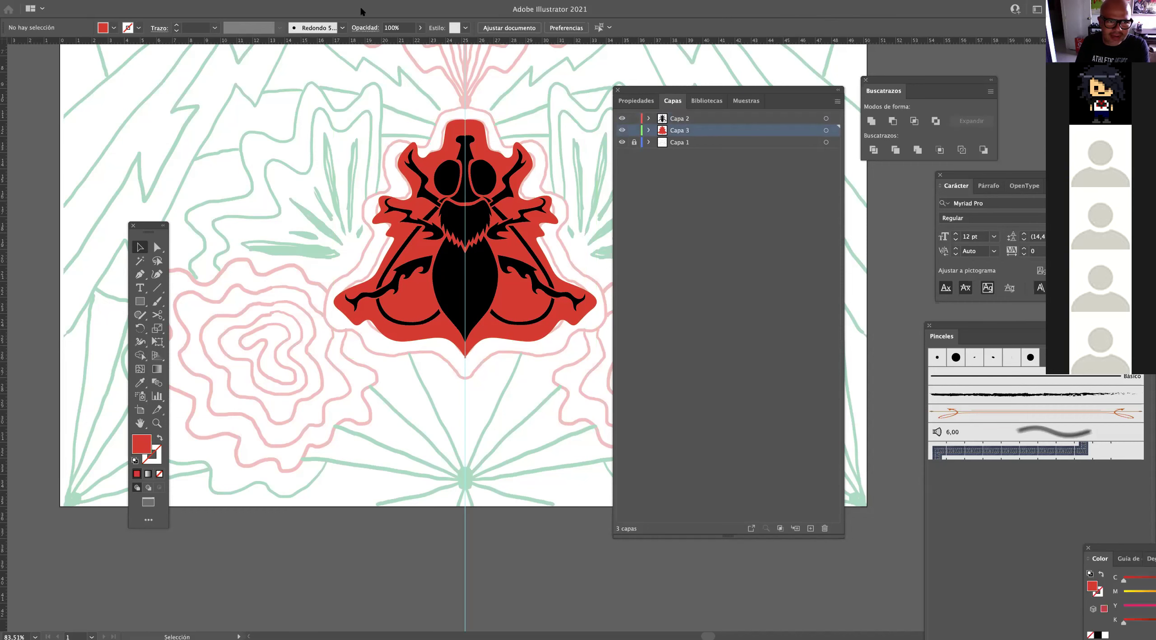
click(269, 1)
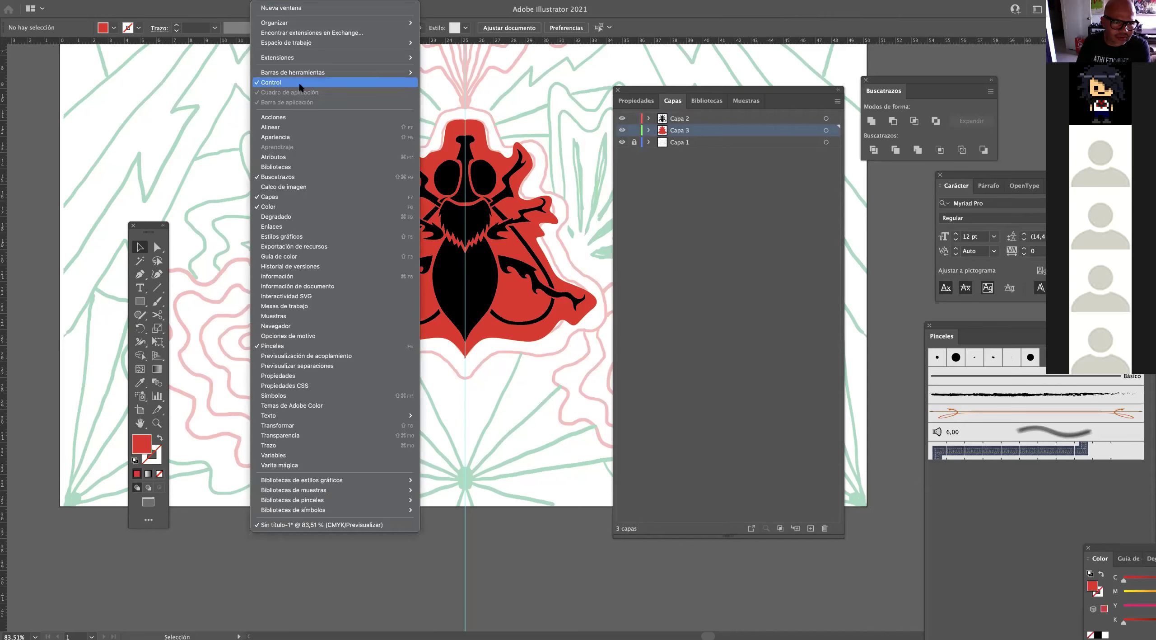
click(386, 83)
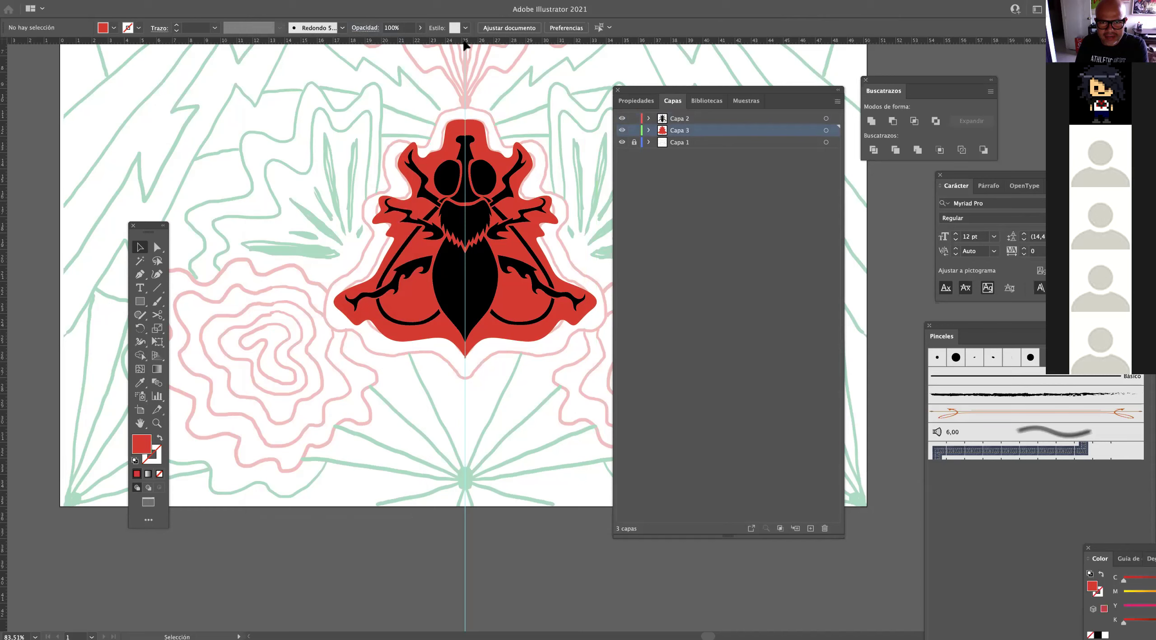
click(269, 0)
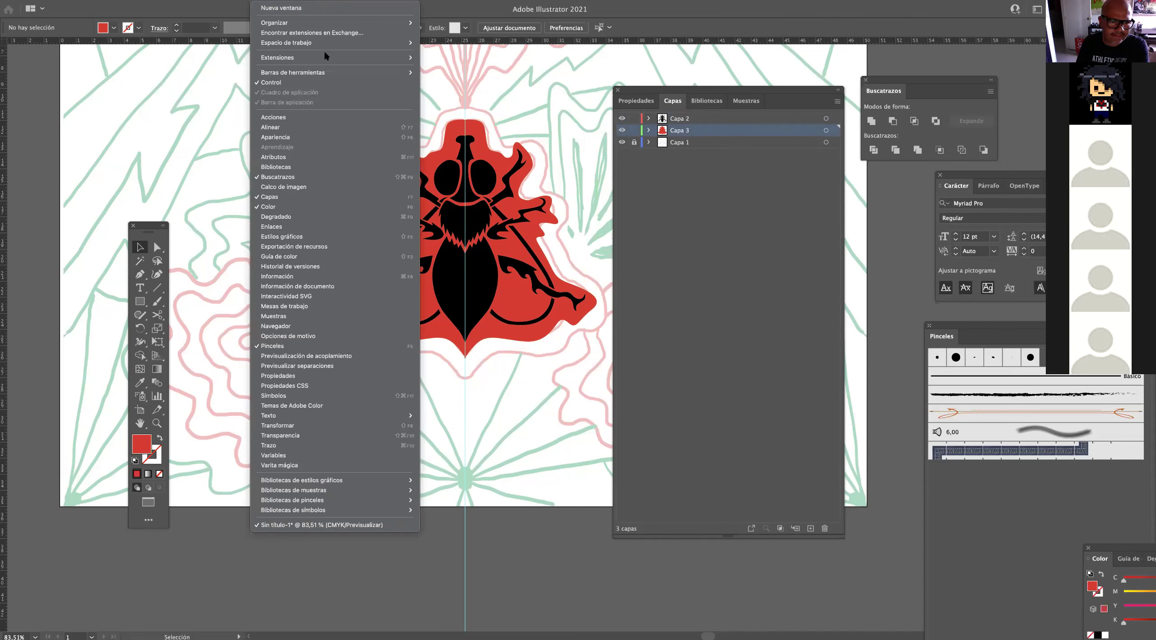
click(501, 109)
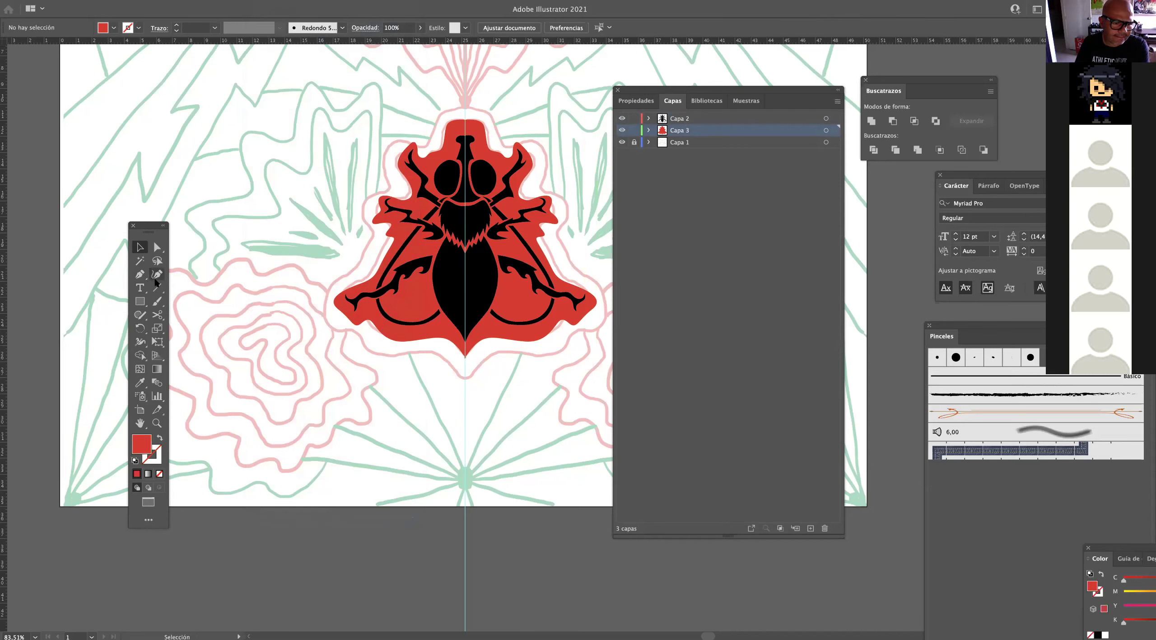
Look through the Pen tool's anchor-point variants and return to the Selection tool.
click(156, 275)
drag(141, 276, 190, 278)
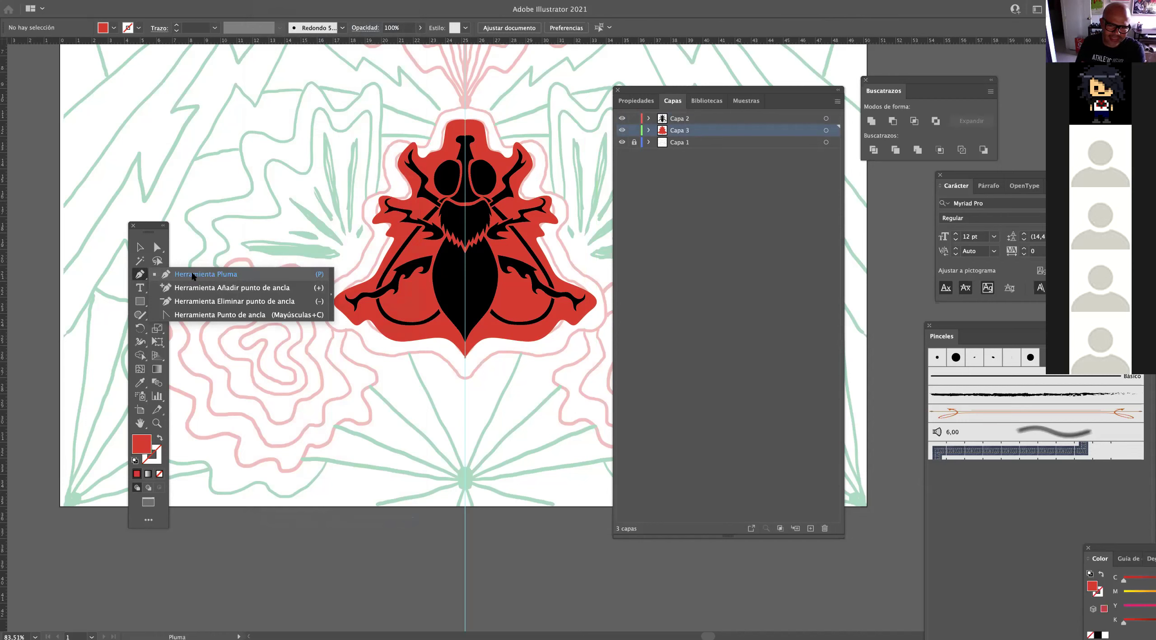
drag(192, 276, 192, 275)
key(v)
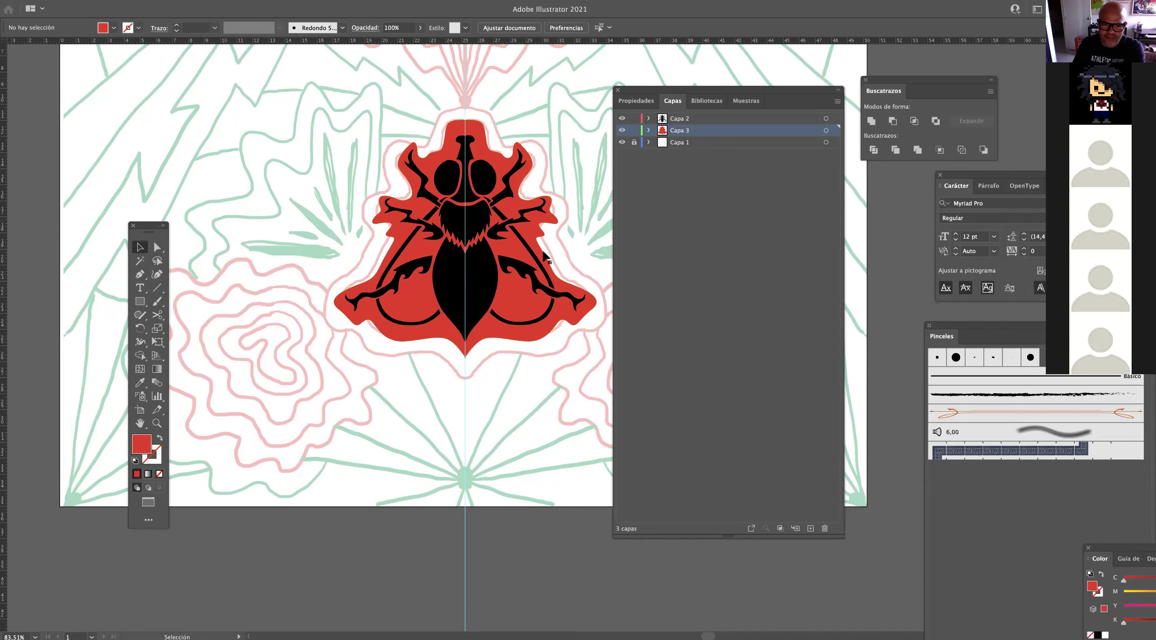
Move the black fly group slightly down inside the red background and toggle the visibility of Capa 3.
drag(461, 292, 461, 298)
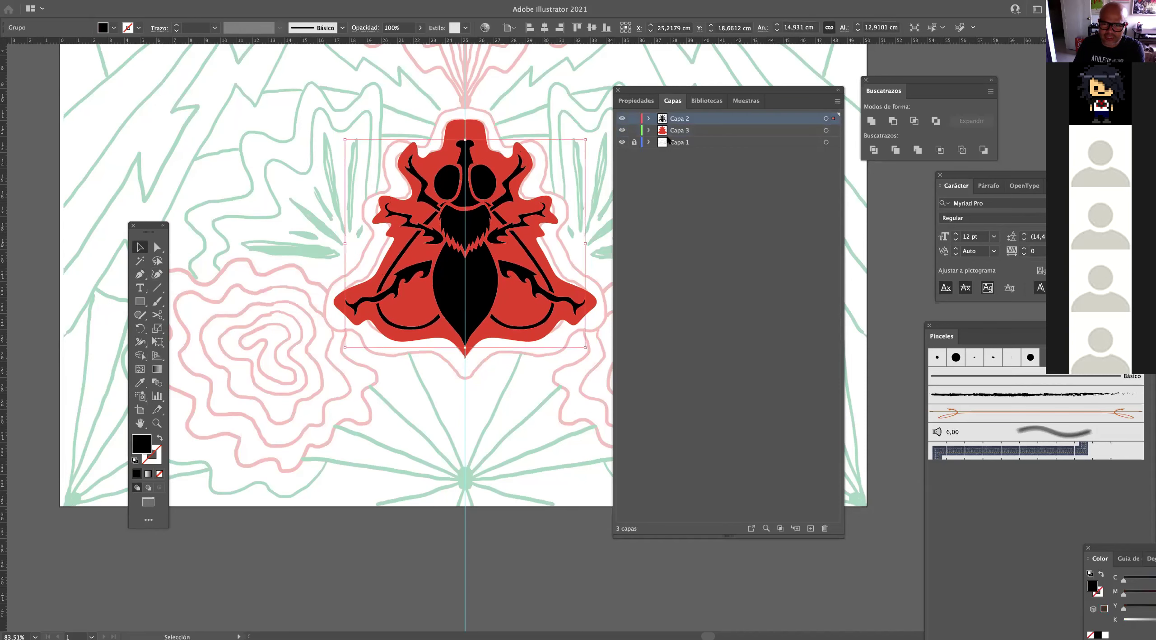
click(622, 131)
click(623, 131)
click(632, 131)
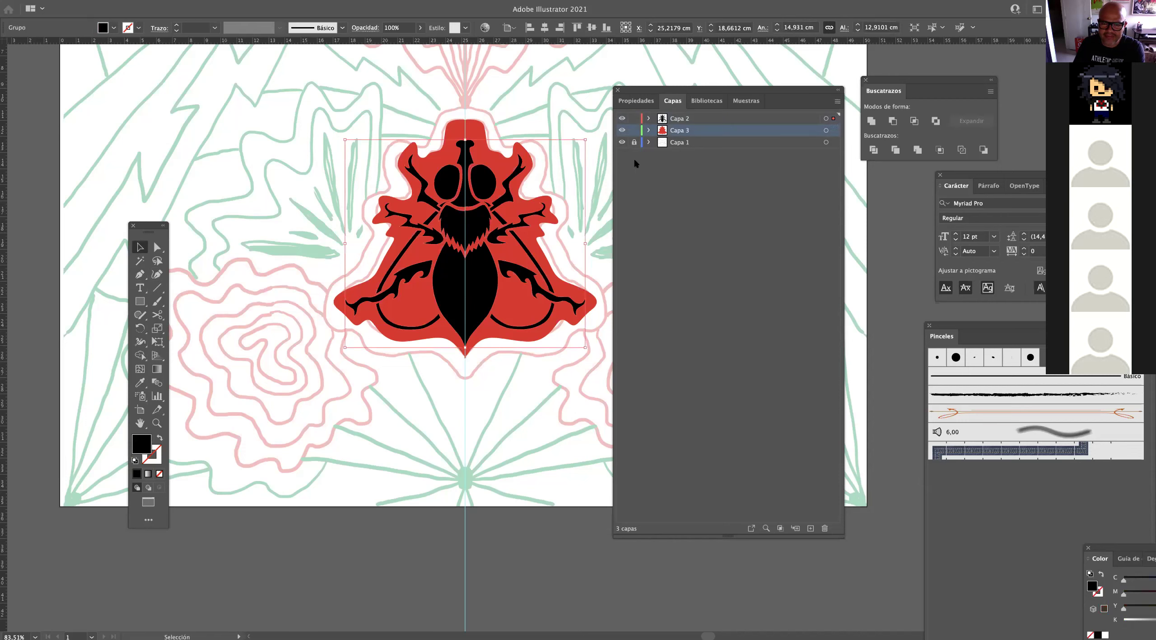
click(639, 249)
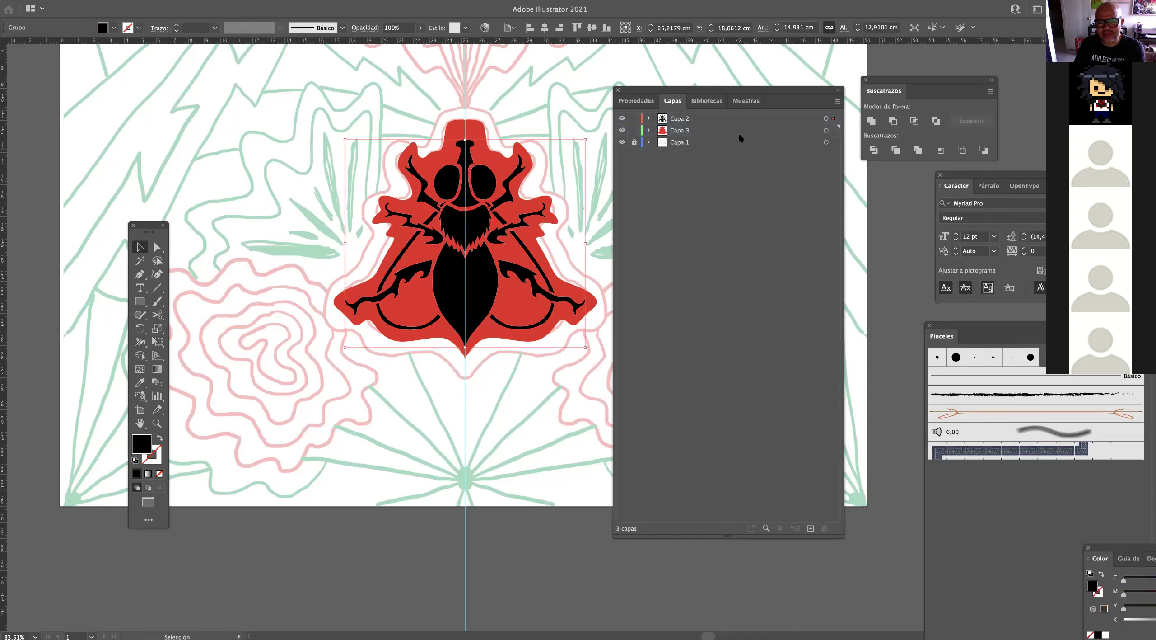
Duplicate the Capa 3 layer, place the copy beneath the original, and hide the Capa 1 sketch.
click(677, 131)
drag(710, 129, 810, 527)
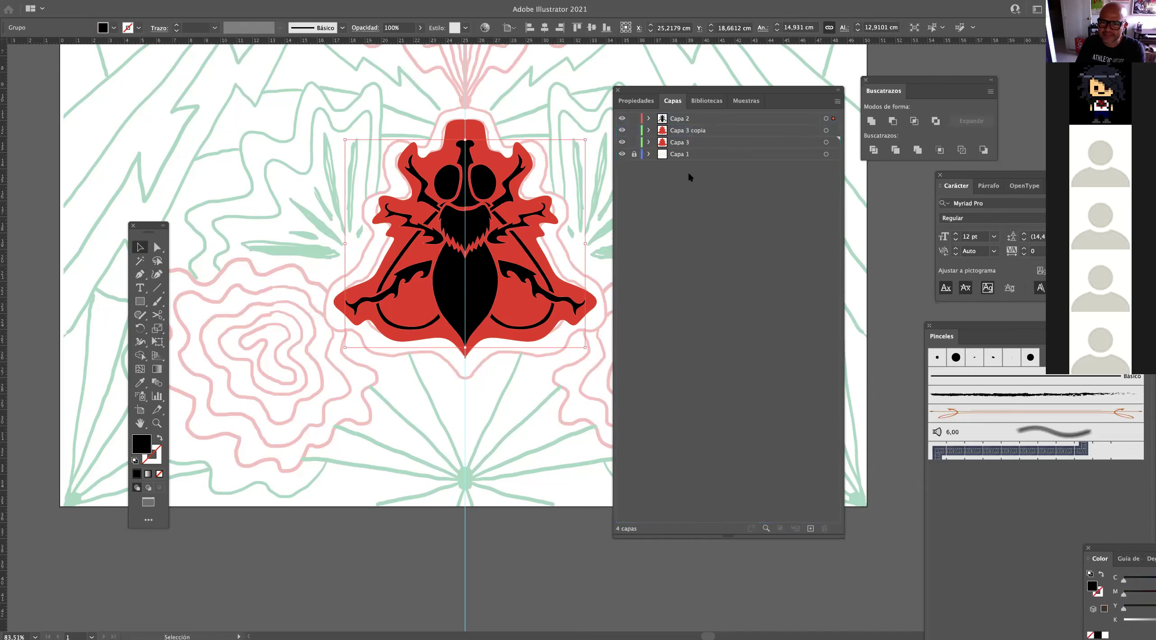
drag(702, 130, 695, 144)
click(698, 143)
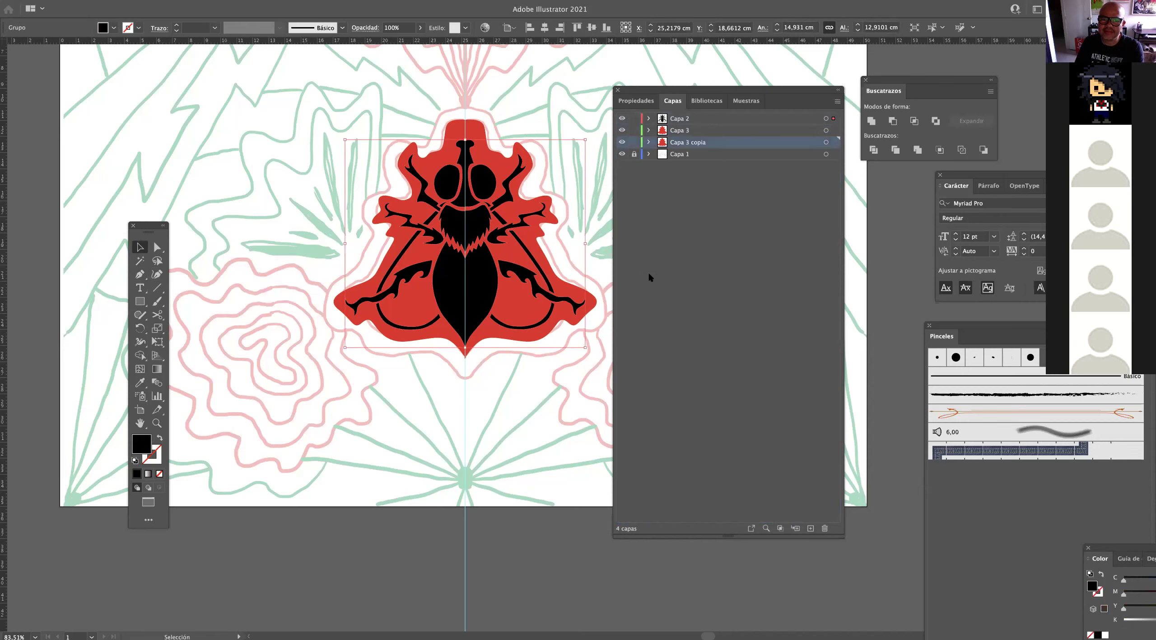
click(622, 154)
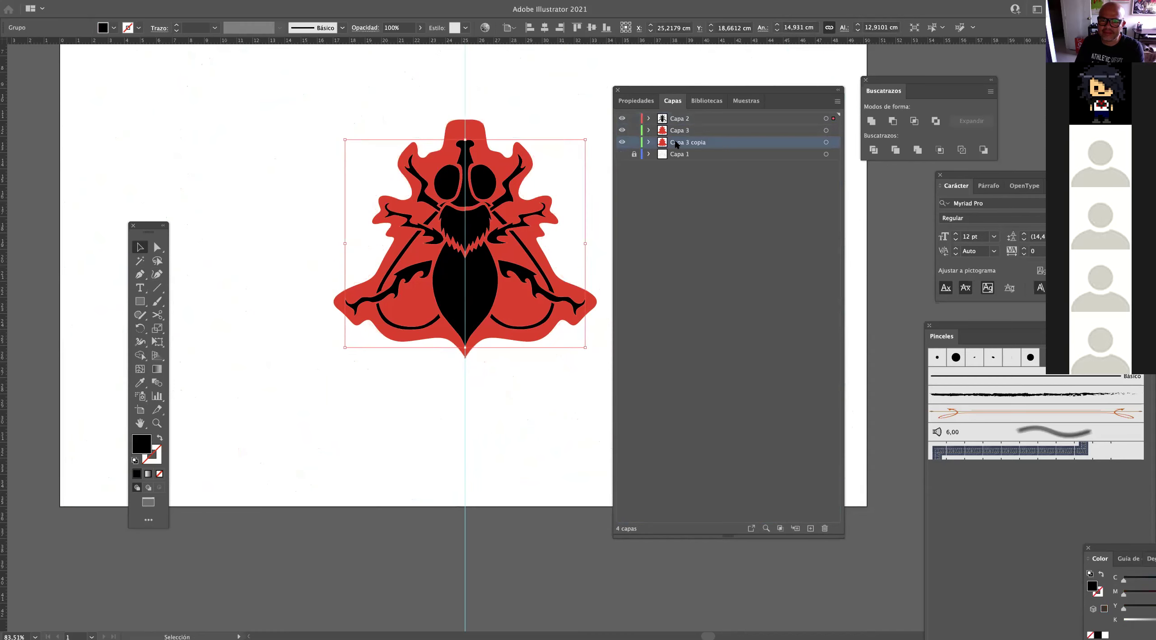
Offset the Capa 3 copia shape outward by 0.5 cm with angled joins.
click(668, 198)
click(671, 143)
click(833, 143)
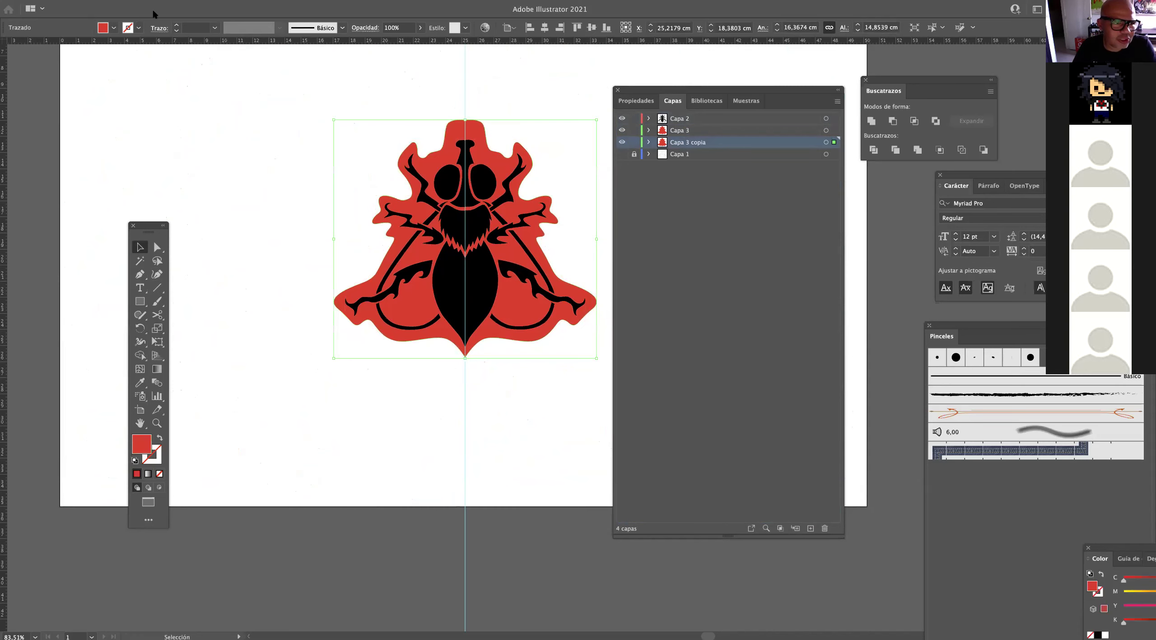
click(131, 1)
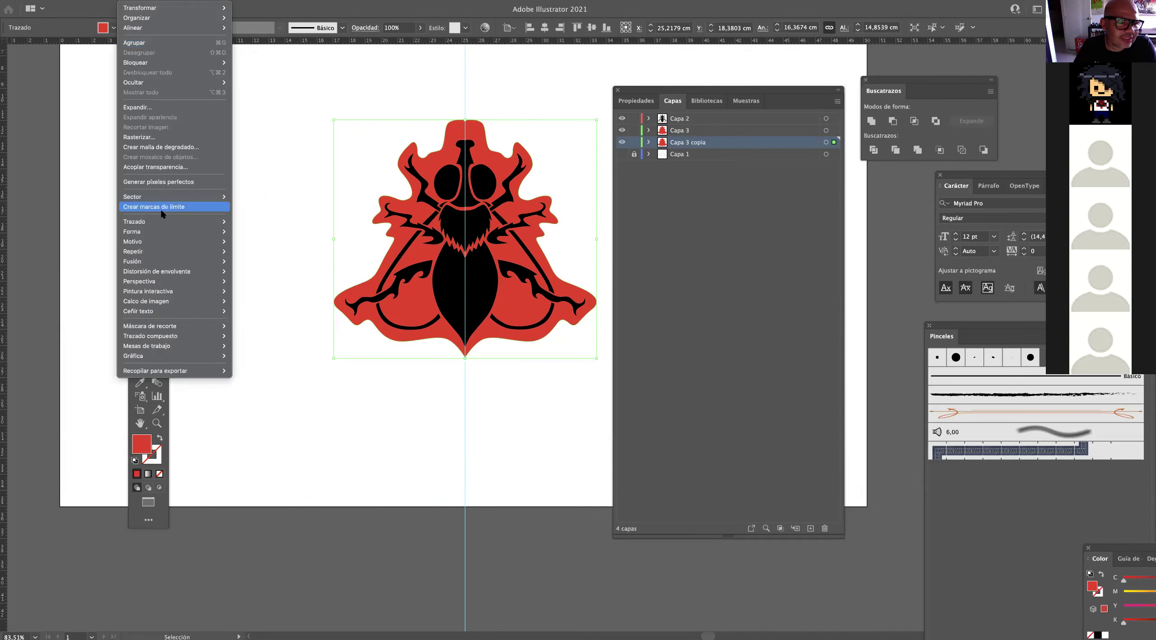
mouse_move(161, 223)
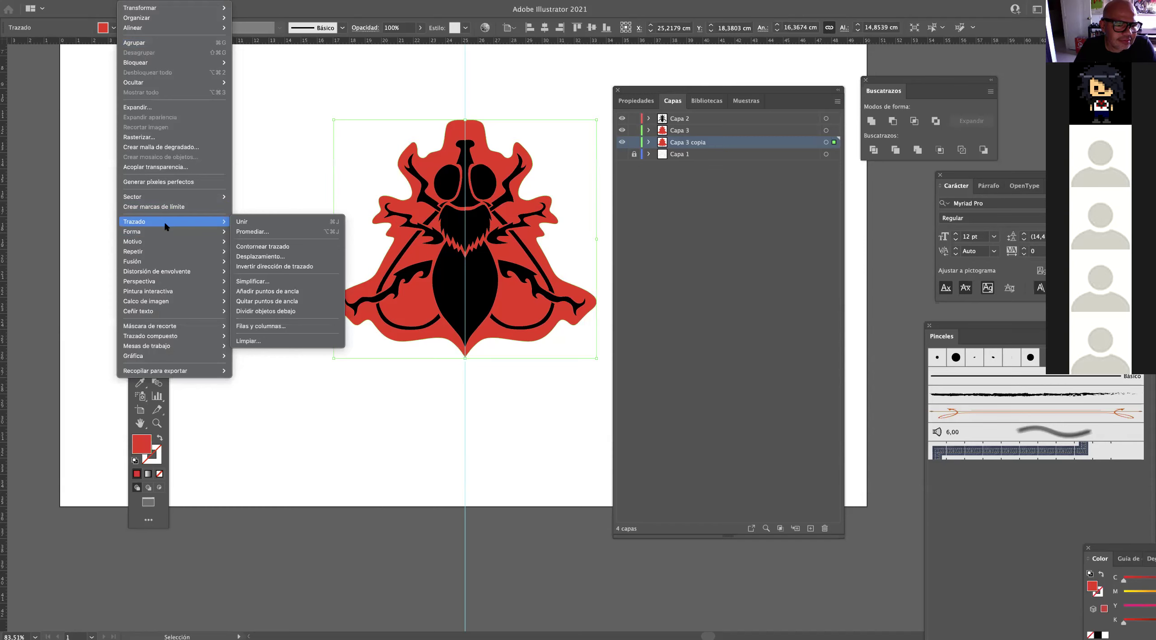
click(261, 256)
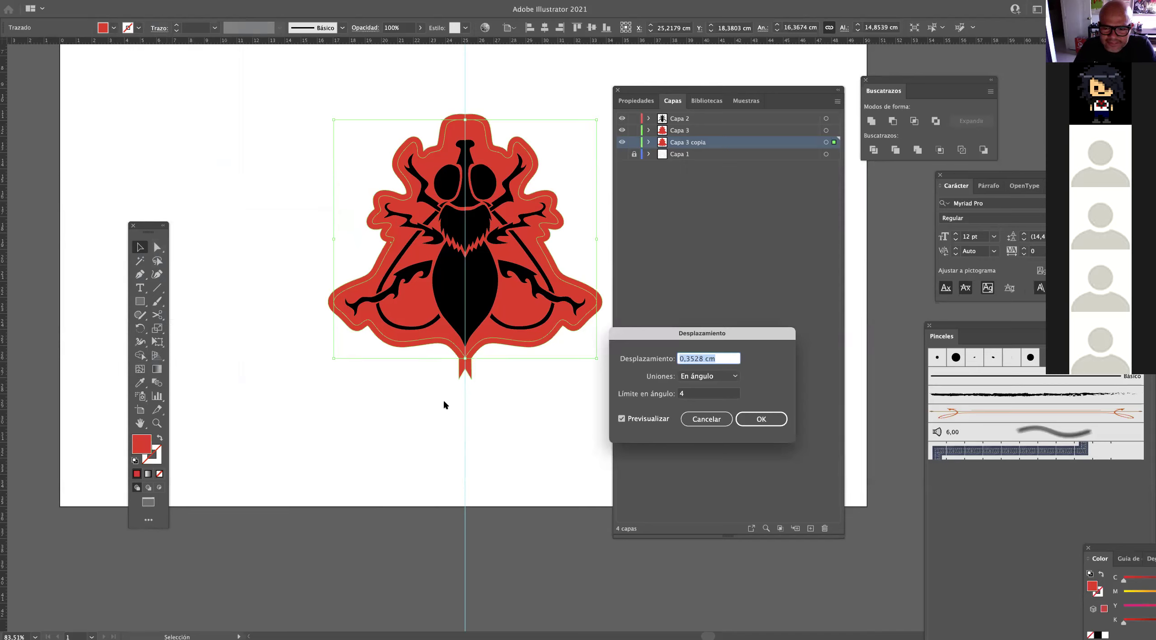
click(701, 358)
text(5)
click(745, 422)
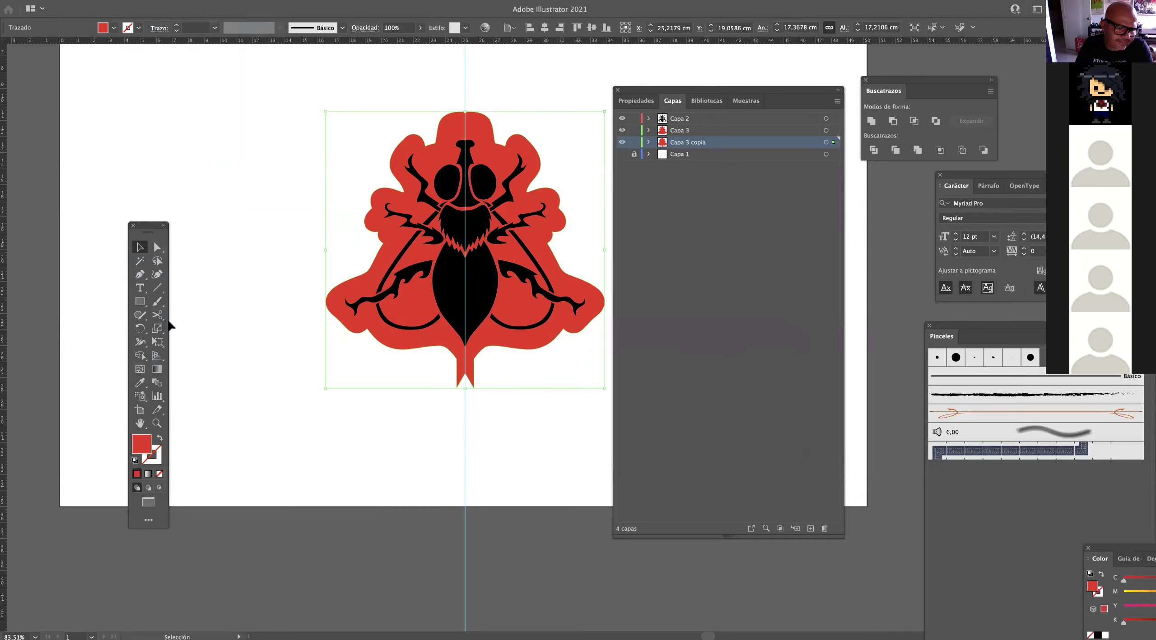
Fill the offset outline with the black sampled from the fly, then deselect it.
click(140, 382)
click(449, 280)
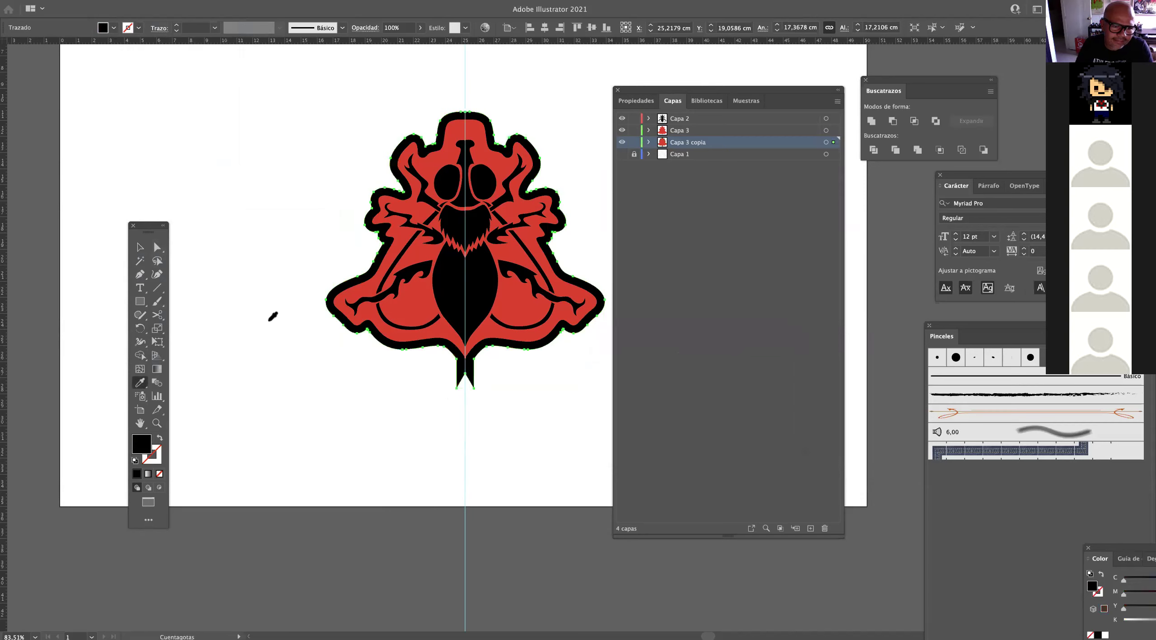
click(140, 247)
click(195, 236)
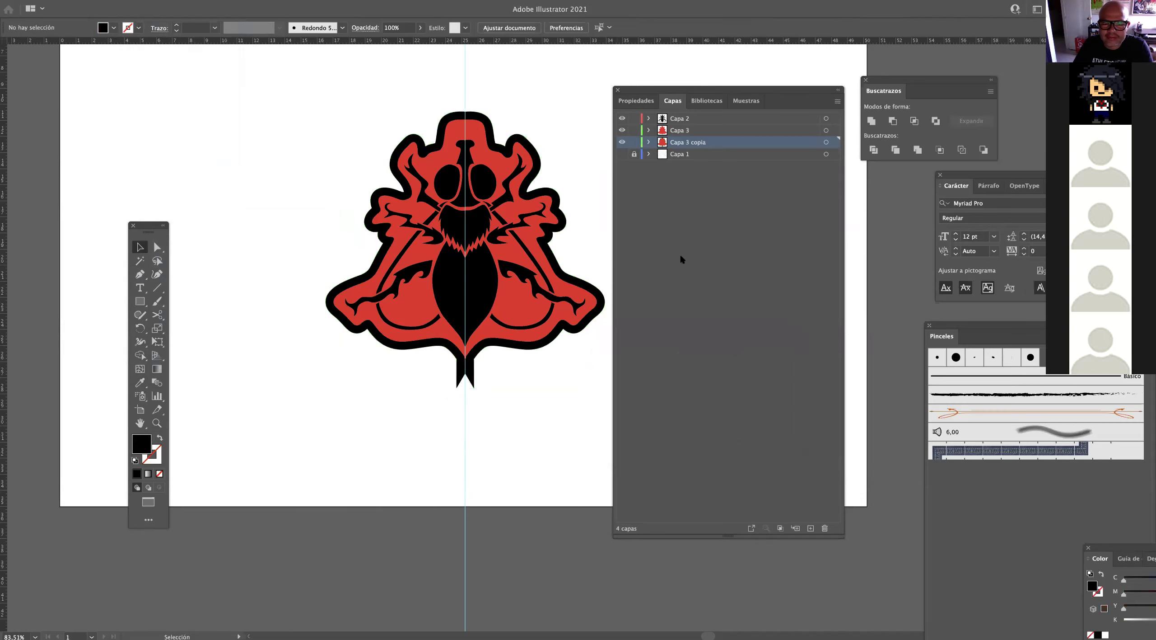
Duplicate the Capa 3 copia layer and offset the shapes of the lower one outward by 0.5 cm.
click(747, 143)
drag(813, 502, 811, 528)
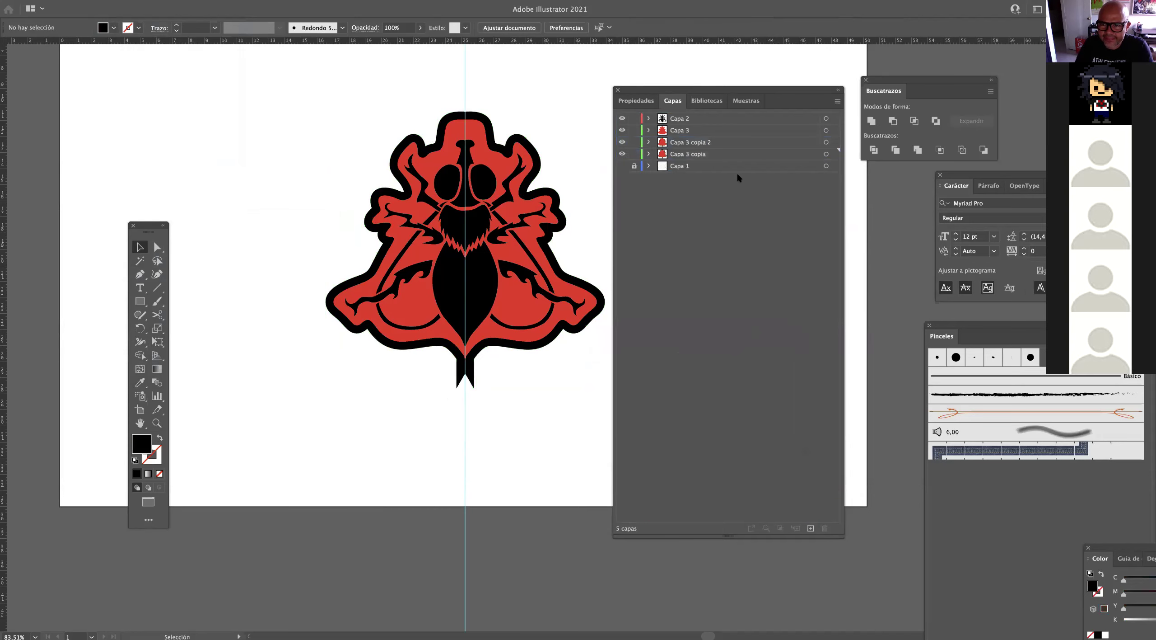
click(827, 155)
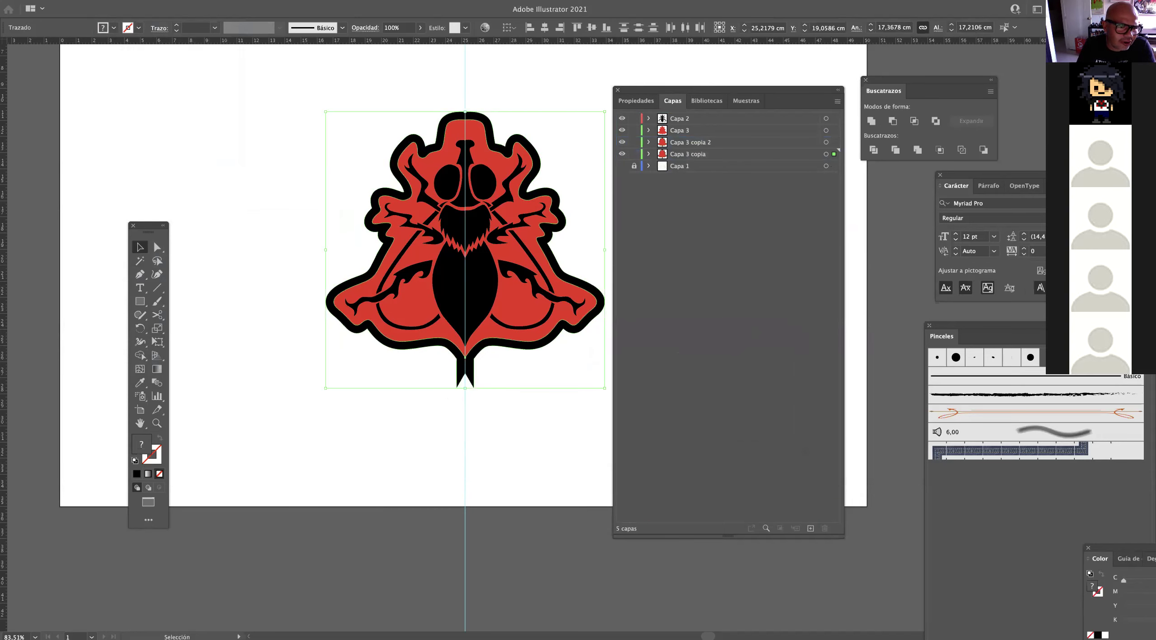
click(133, 1)
mouse_move(140, 233)
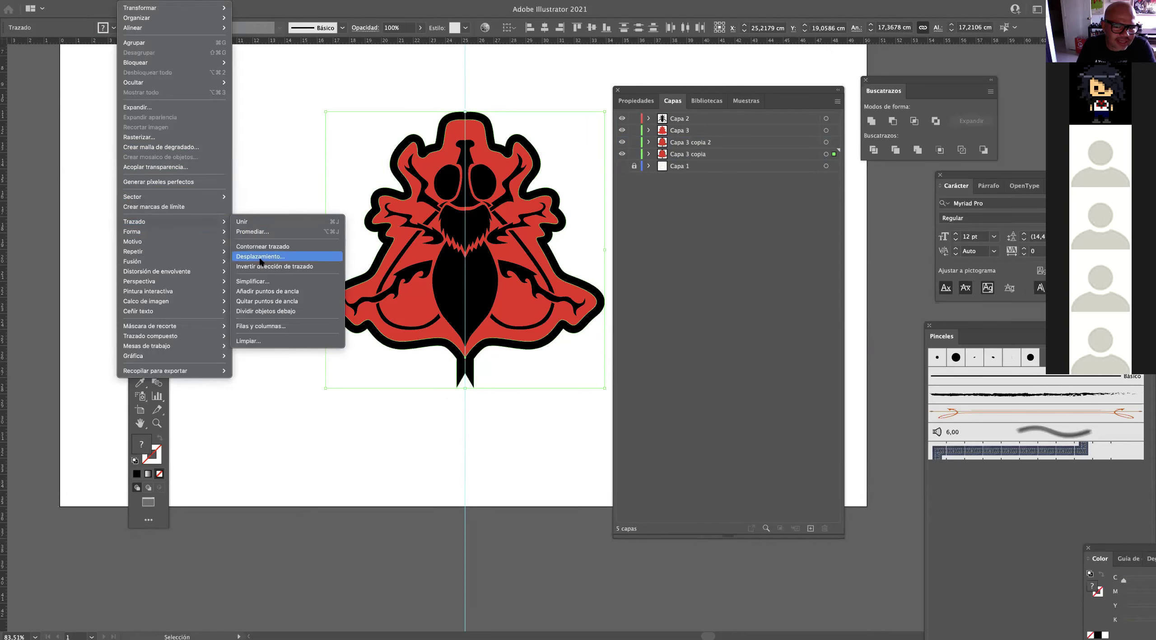
click(260, 257)
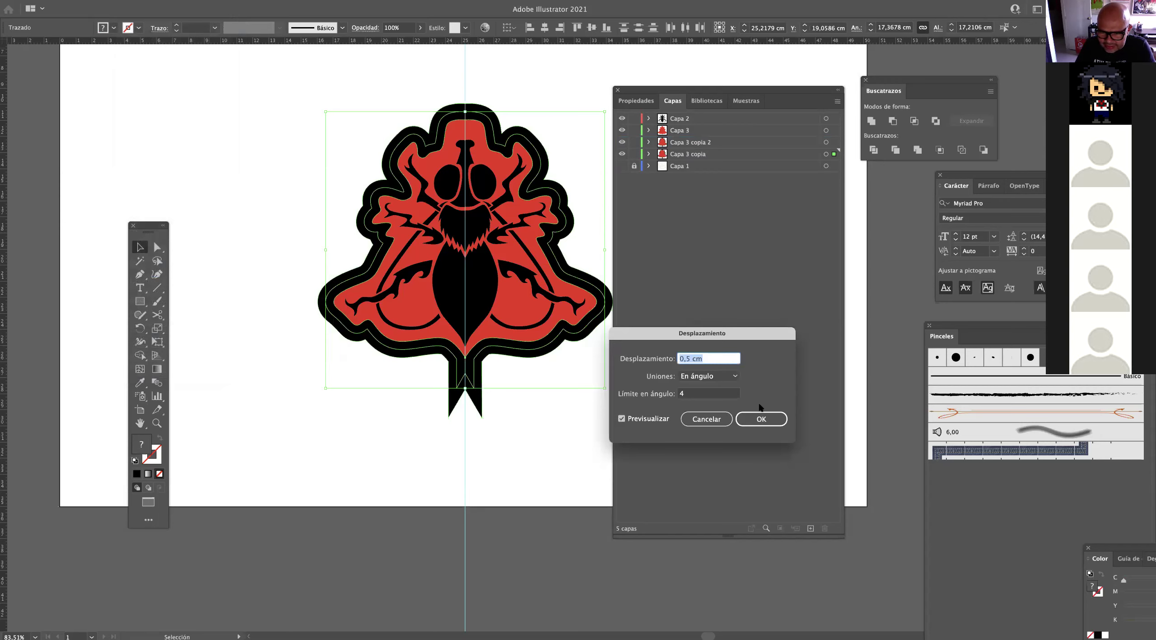
click(761, 419)
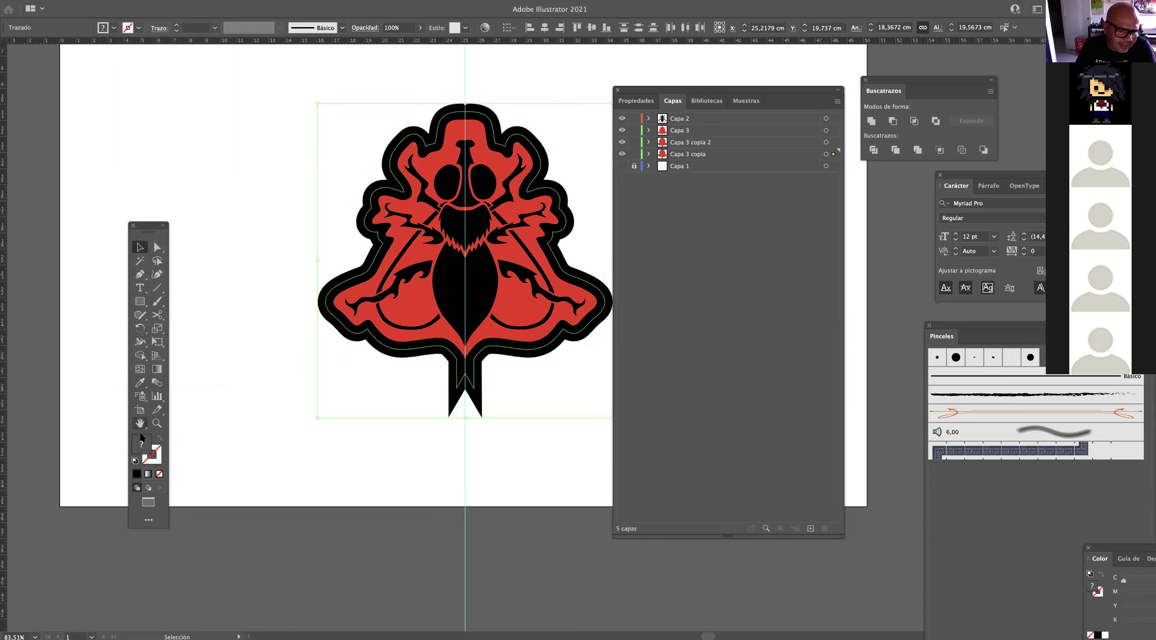
Fill the new outermost outline with the red sampled from the fly's background and deselect it.
click(140, 382)
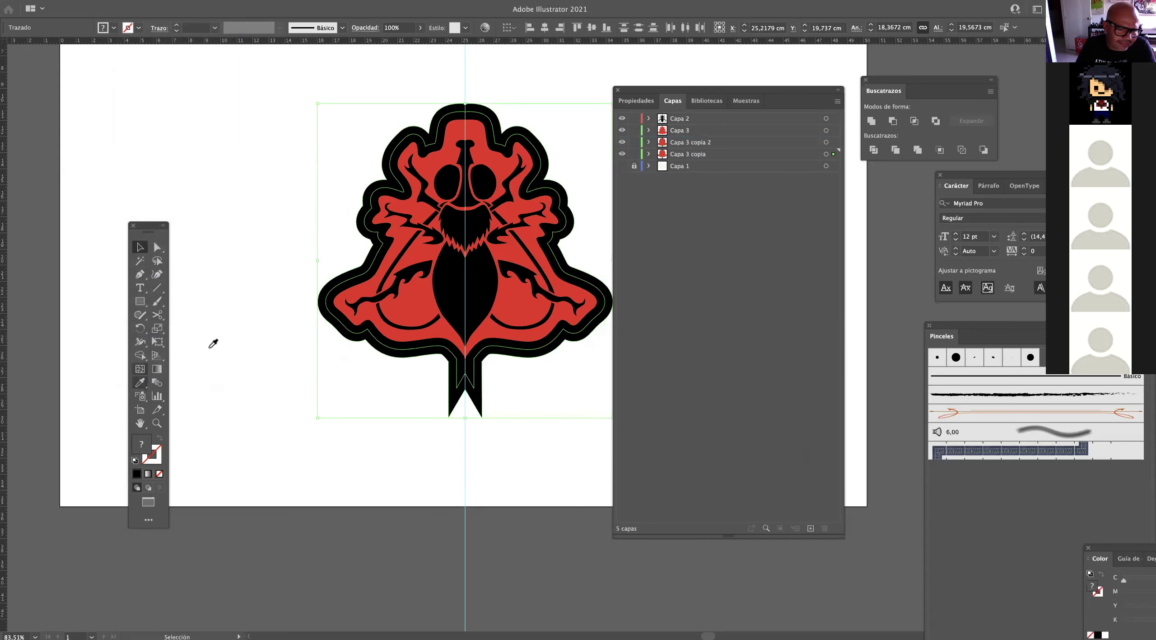
click(385, 329)
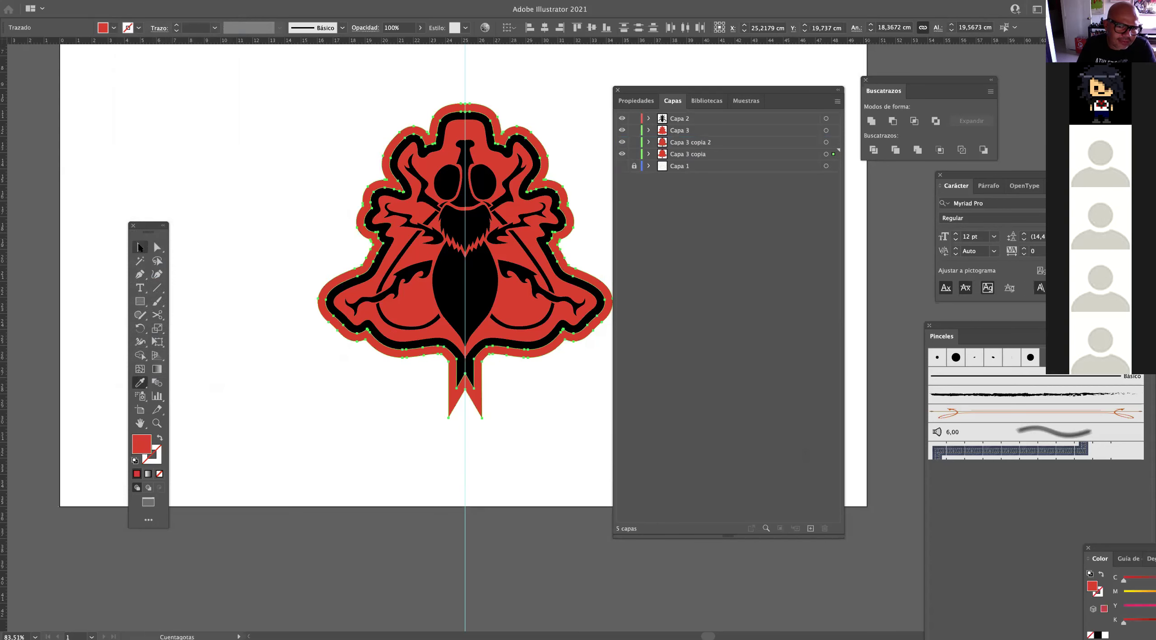
click(140, 246)
click(325, 576)
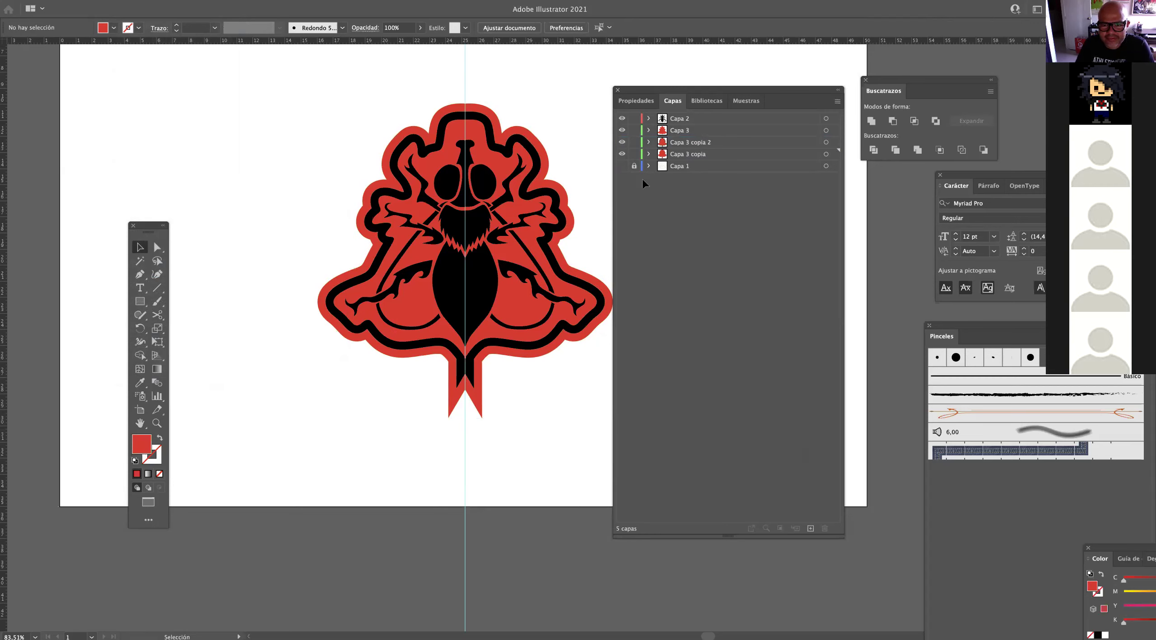
Show the Capa 1 sketch again and add a new layer above Capa 2.
click(623, 167)
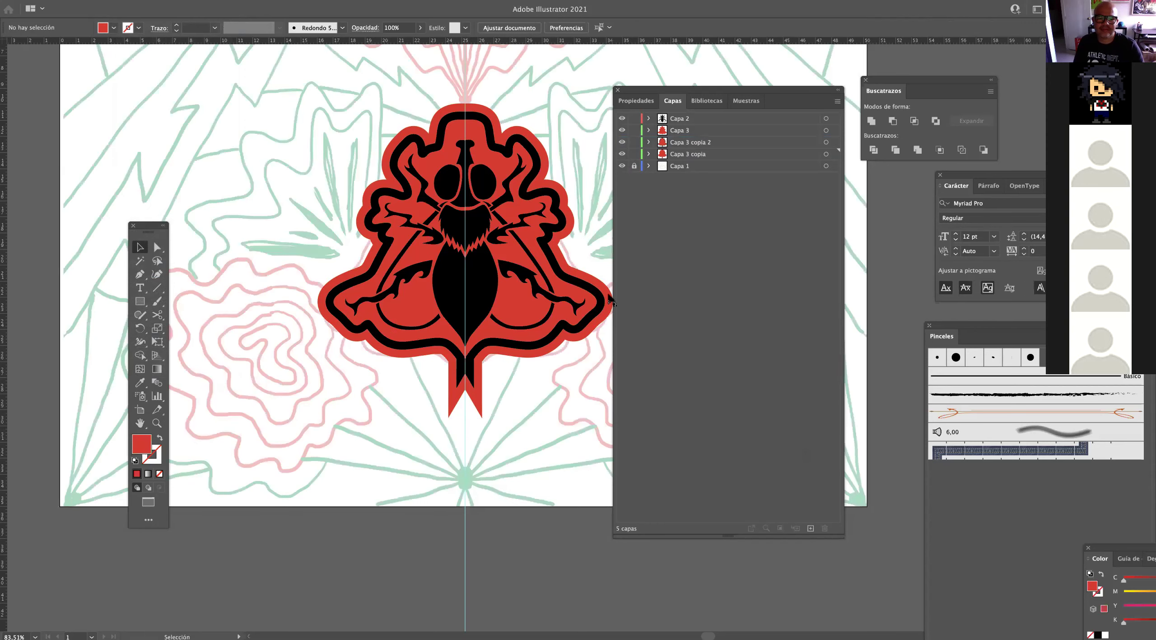
drag(359, 322, 312, 325)
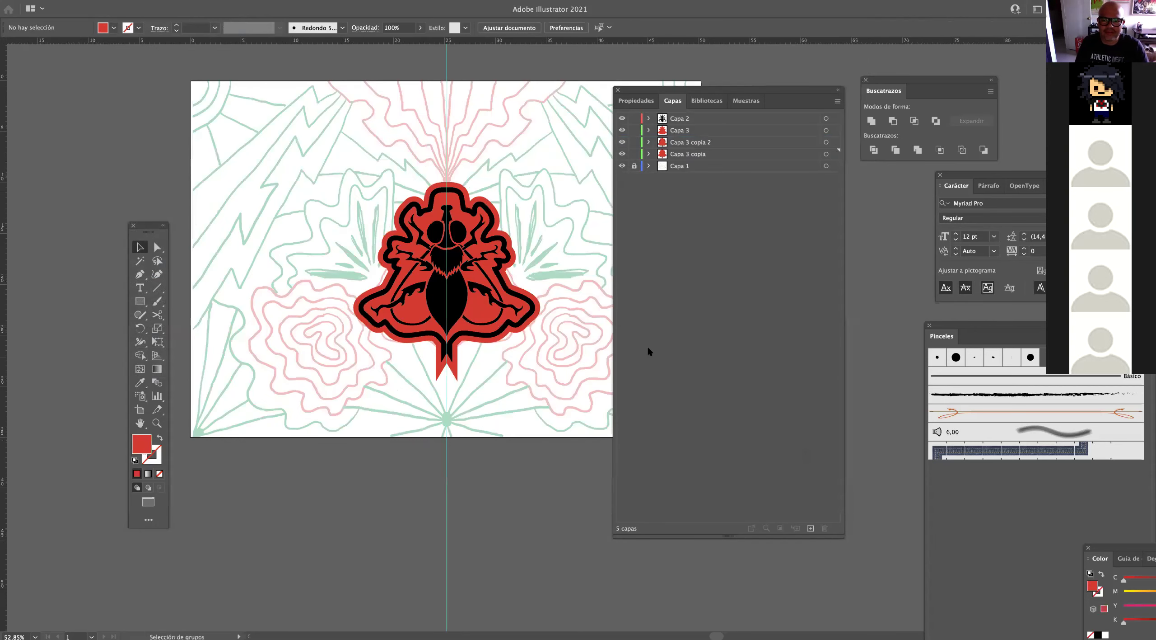
click(691, 118)
click(811, 528)
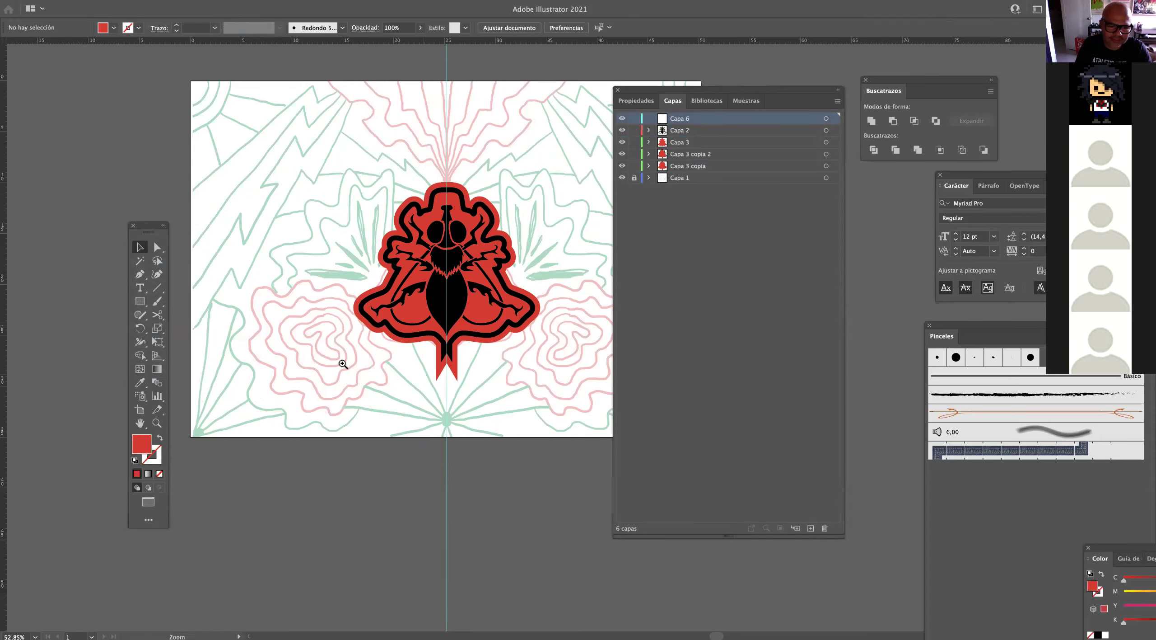
Prepare the Pen tool for tracing inside the left rose and add a new layer directly above Capa 1.
scroll(361, 368, up, 3)
key(Tab)
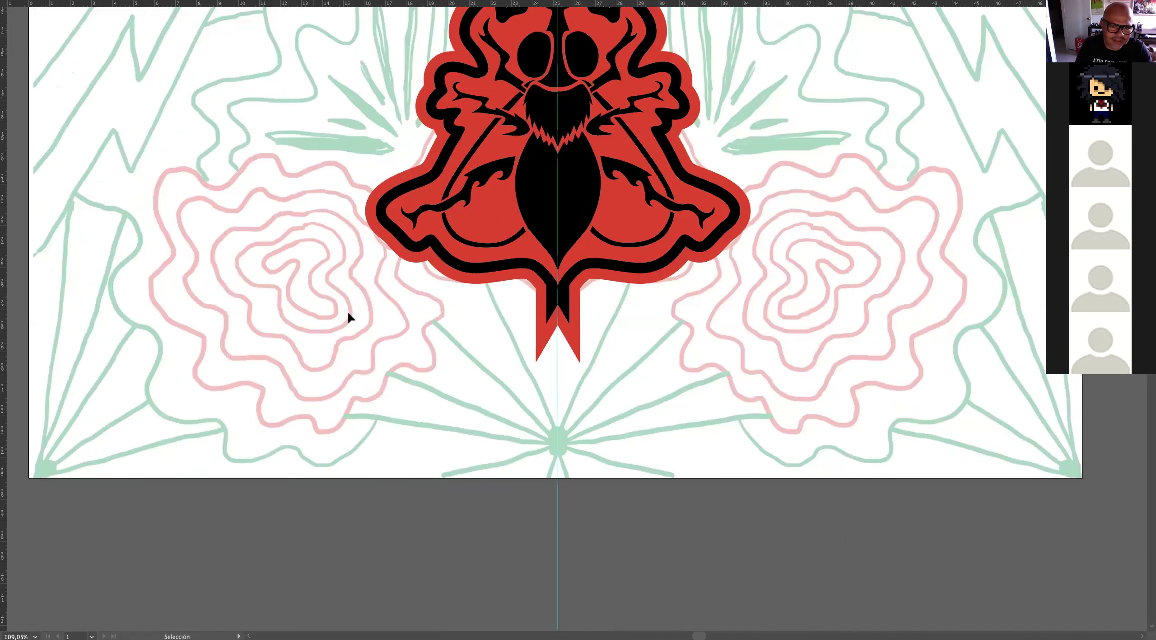
drag(387, 317, 444, 402)
key(v)
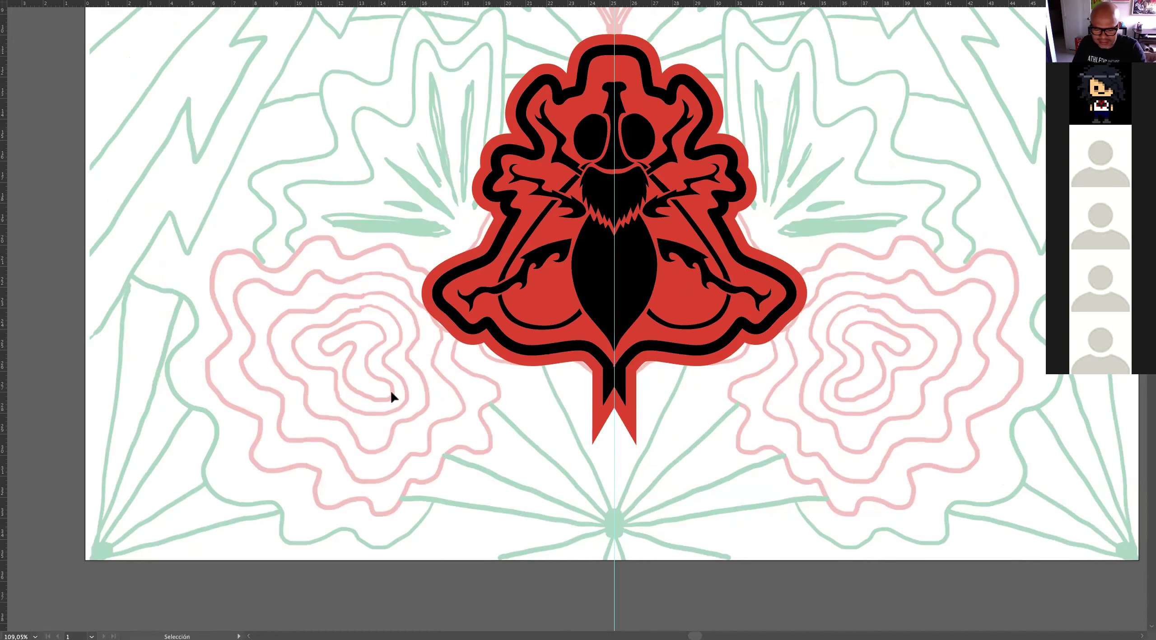
key(z)
drag(317, 333, 390, 326)
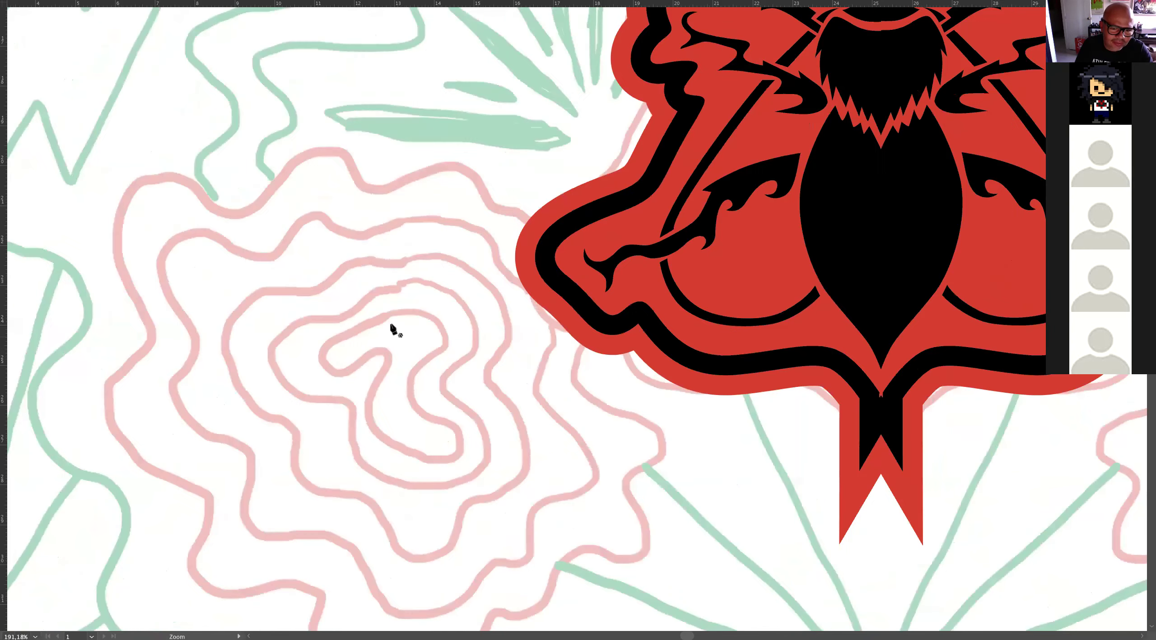
key(p)
key(Tab)
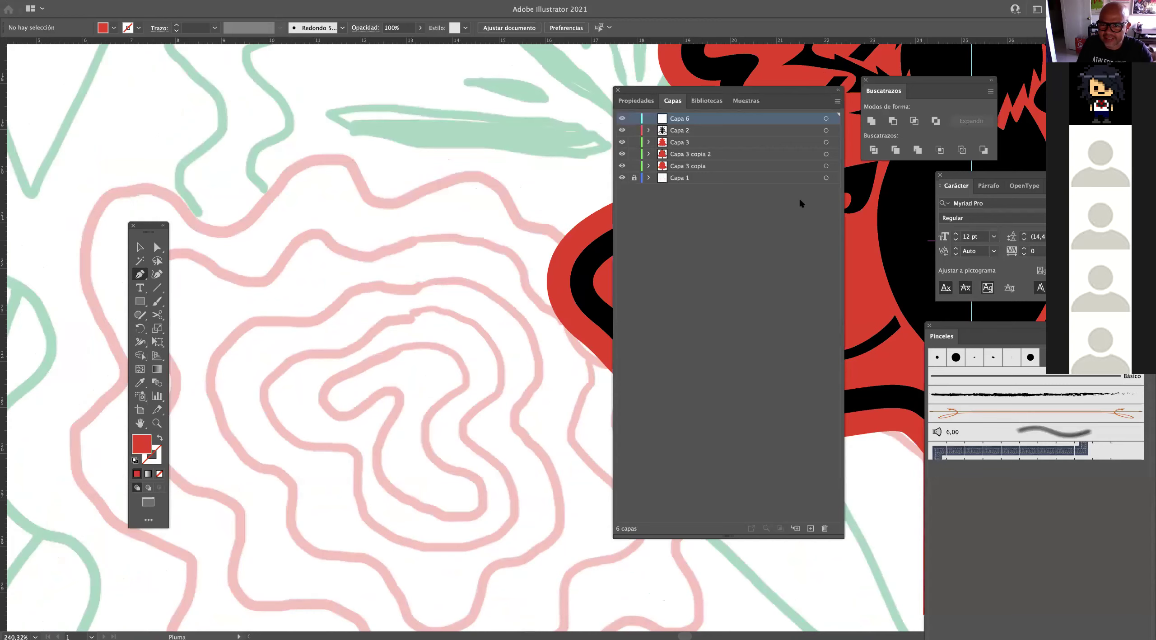
click(703, 178)
click(811, 528)
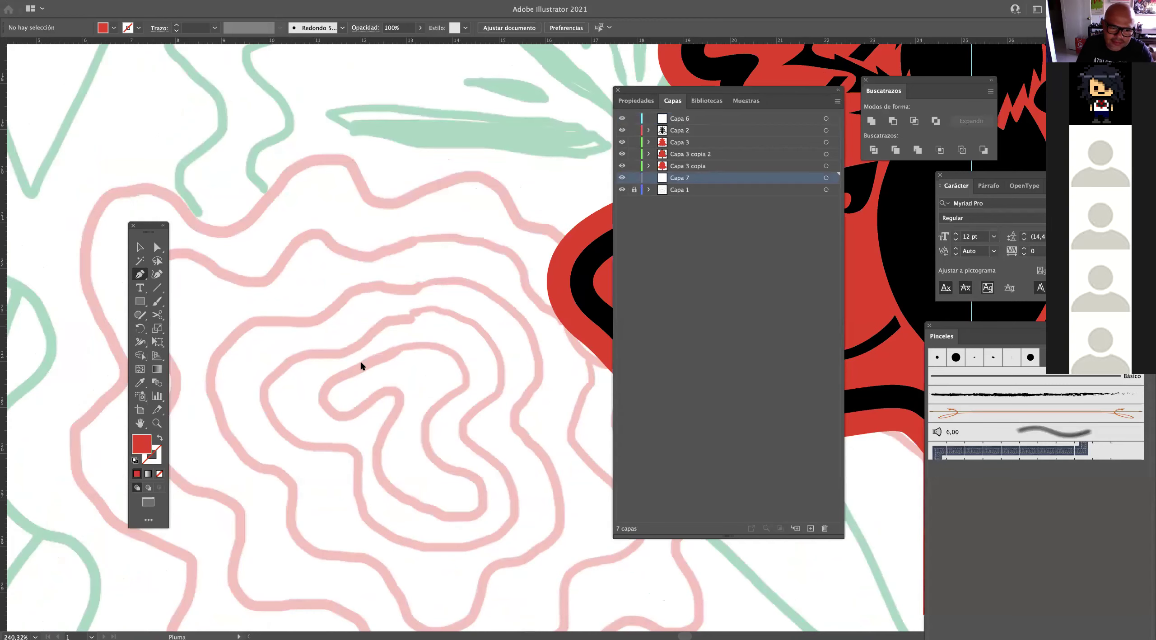
key(Tab)
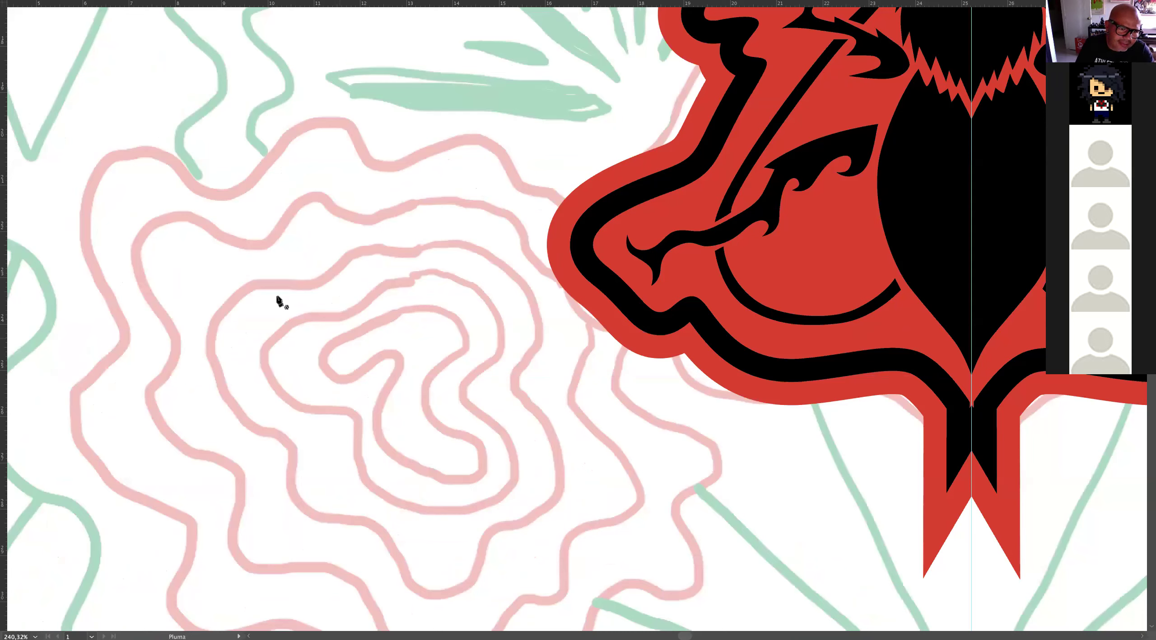
With no fill and a black stroke, draw a creature's curved brow, snout and first fang in the left rose's centre.
click(369, 322)
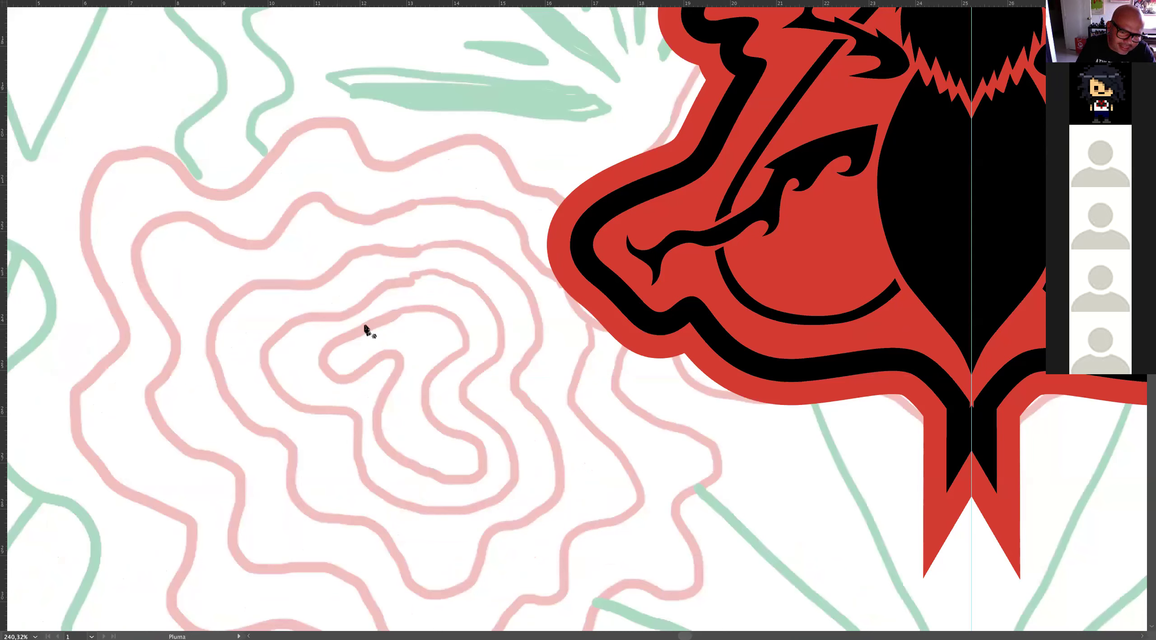
drag(339, 337, 315, 353)
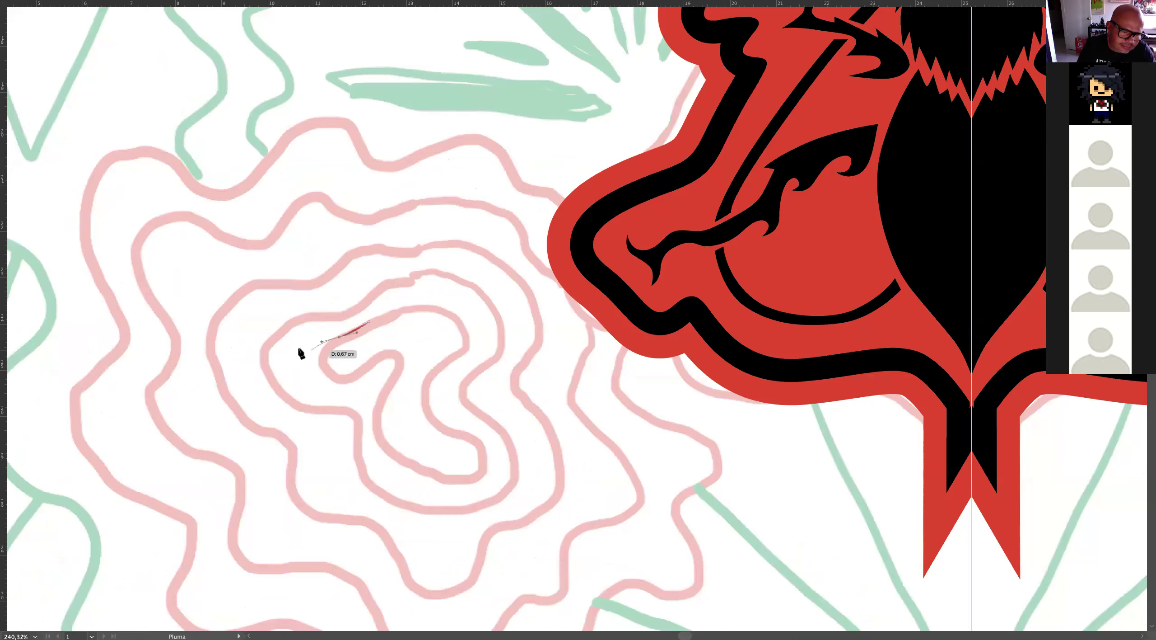
key(Tab)
click(134, 460)
key(slash)
drag(315, 396, 384, 418)
drag(314, 408, 302, 412)
drag(284, 408, 249, 425)
drag(251, 463, 250, 465)
drag(247, 465, 266, 443)
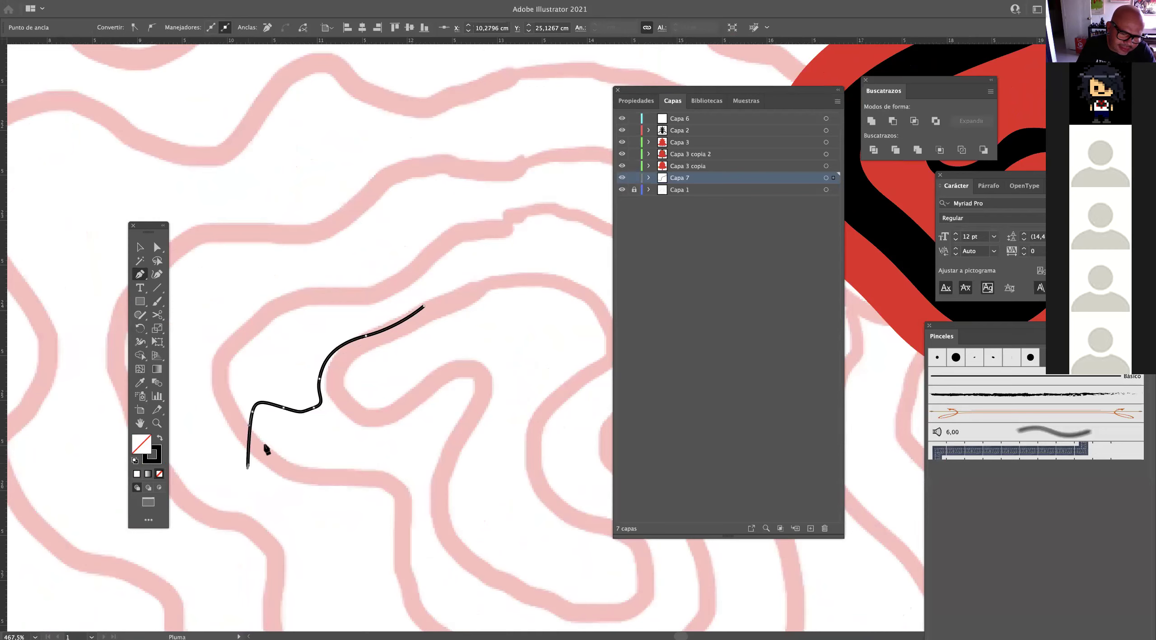
Continue the path with jagged teeth inside the open mouth and a curved lower jaw leading back to the throat.
click(310, 447)
click(327, 440)
click(318, 458)
click(337, 451)
click(332, 473)
click(306, 468)
drag(312, 485, 455, 401)
click(288, 486)
click(298, 500)
key(space)
Continue the outline down the neck, along a scalloped belly and around the rounded end of the body.
drag(455, 374, 400, 282)
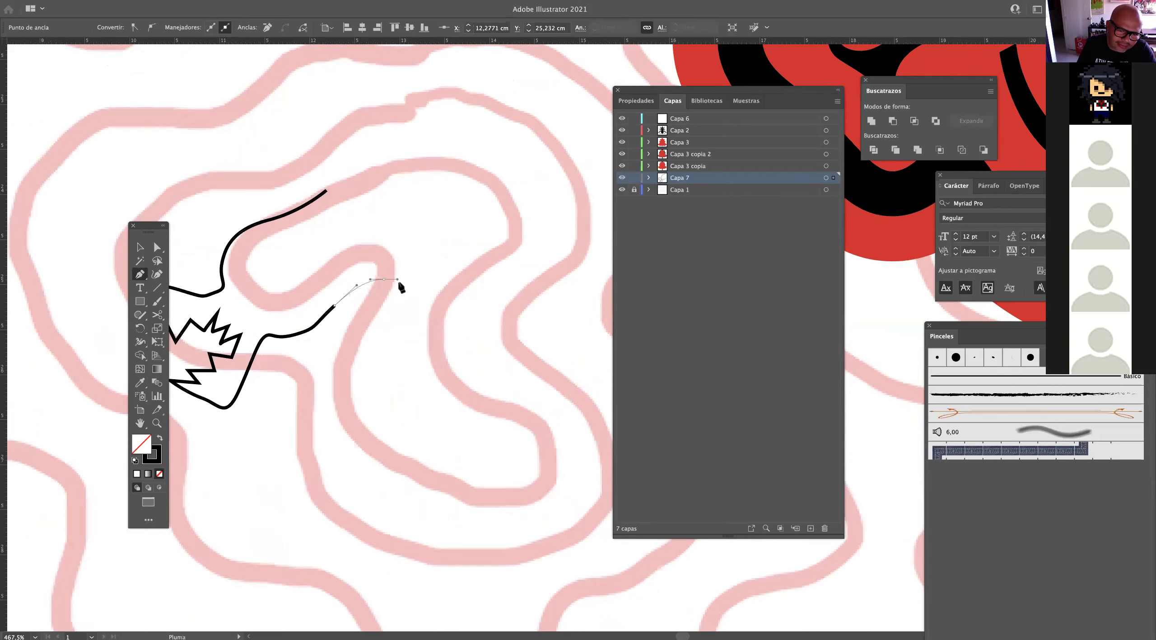
drag(369, 321, 399, 486)
drag(414, 493, 577, 490)
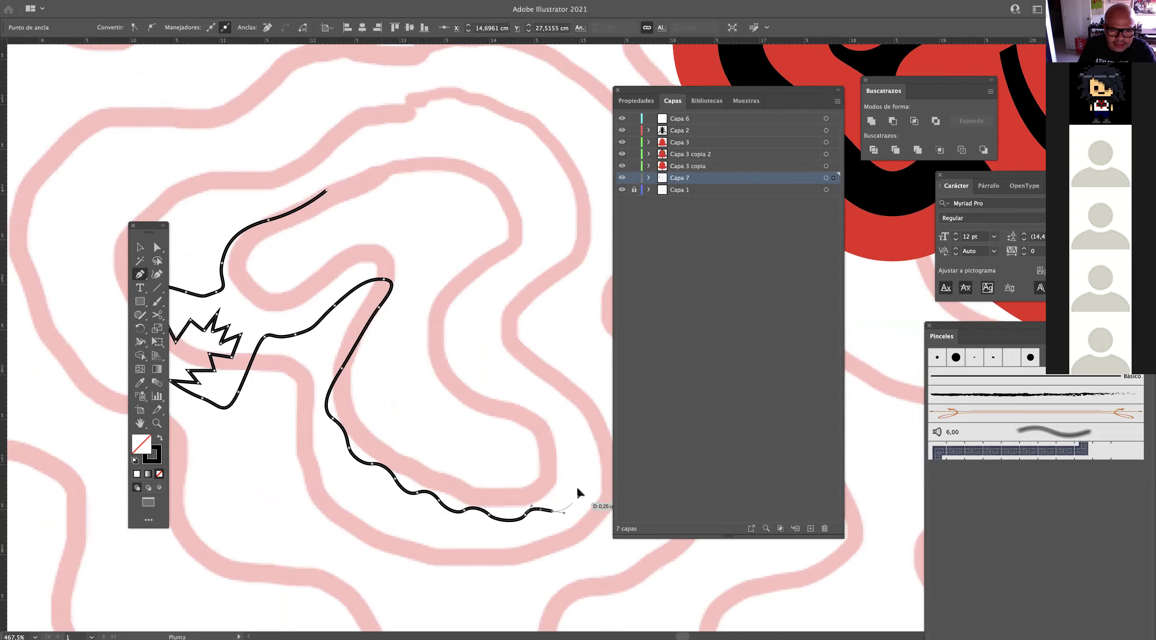
drag(552, 445, 423, 398)
drag(464, 438, 486, 421)
Draw the creature's concave back as smooth curves rising from the rounded body end to the back of the head.
drag(455, 362, 377, 331)
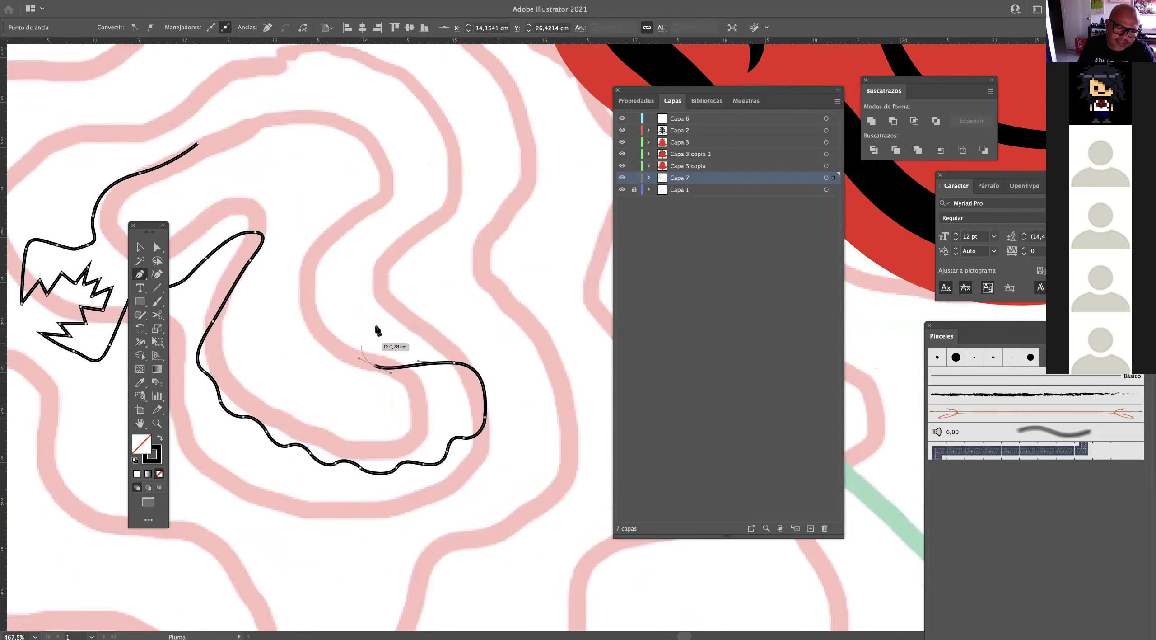
click(349, 351)
click(330, 332)
click(331, 331)
click(345, 314)
click(318, 317)
key(super)
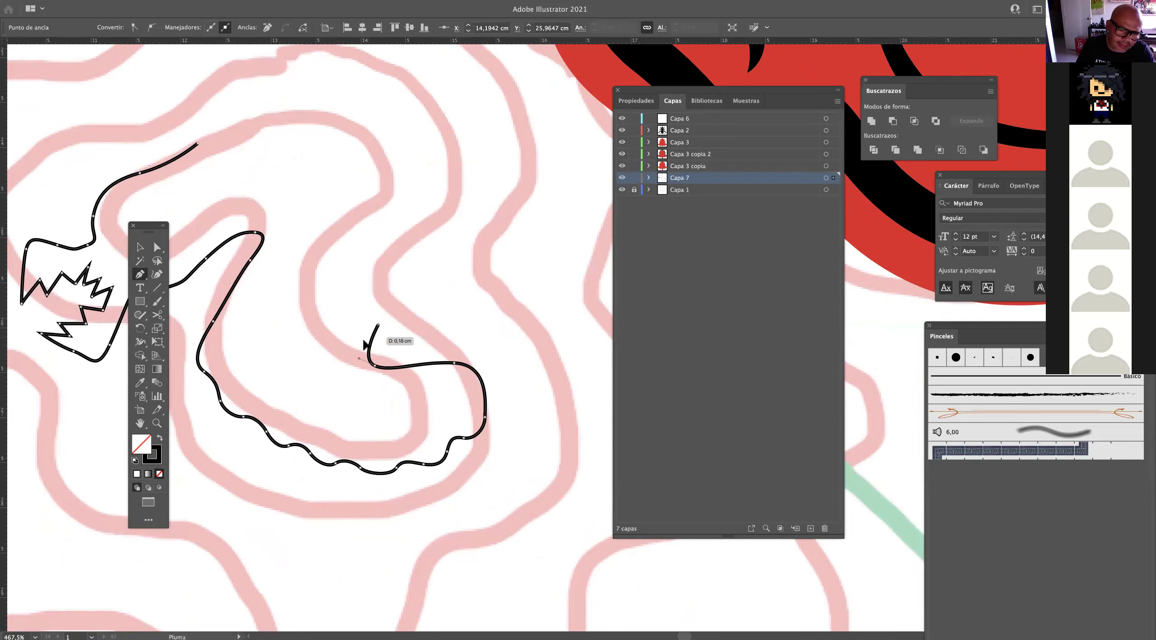
drag(315, 304, 436, 244)
key(space)
drag(486, 211, 524, 136)
click(598, 118)
Draw a zigzag crest of sharp spikes over the creature's head towards the brow, and end the path.
drag(569, 104, 499, 122)
click(499, 123)
click(537, 85)
click(480, 115)
click(505, 71)
click(464, 114)
click(464, 57)
click(445, 112)
click(432, 57)
click(424, 109)
click(405, 70)
click(404, 115)
click(372, 77)
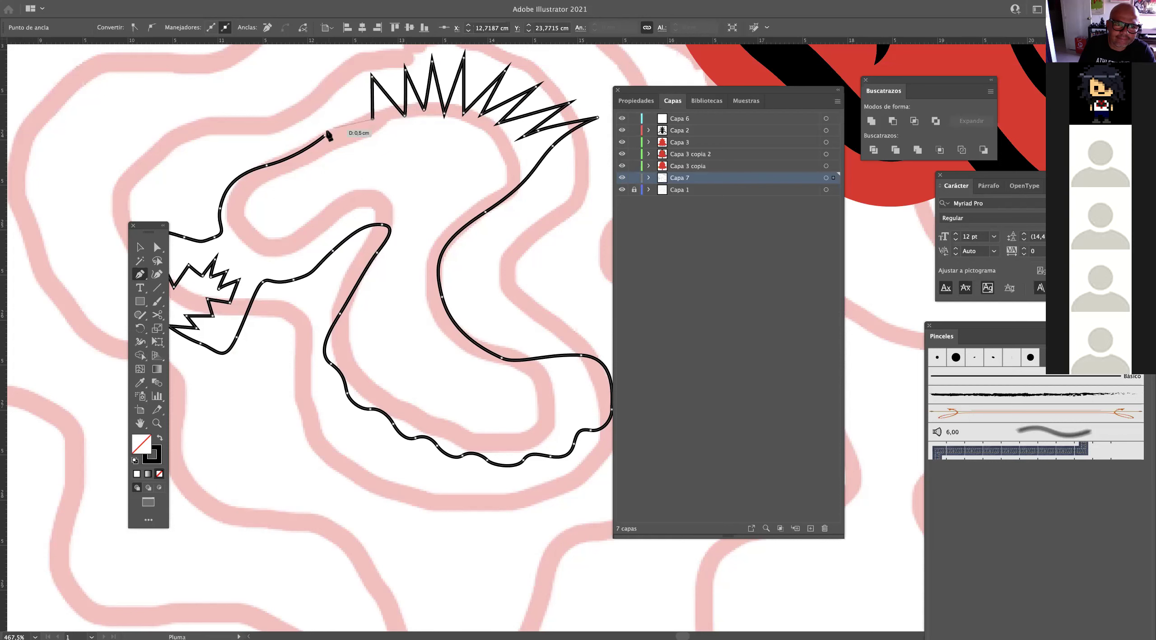
ctrl+click(378, 182)
Give the creature outline the black fill and no stroke sampled from the fly artwork, and add a new layer directly above Capa 1.
scroll(402, 197, down, 4)
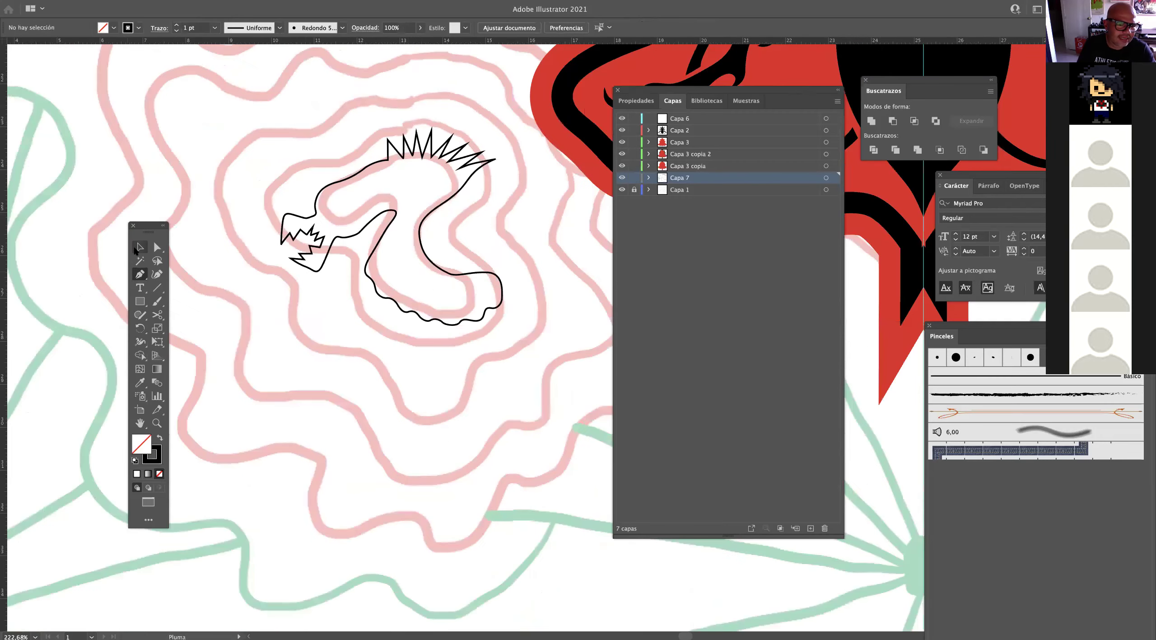
drag(251, 154, 500, 331)
click(140, 383)
click(598, 134)
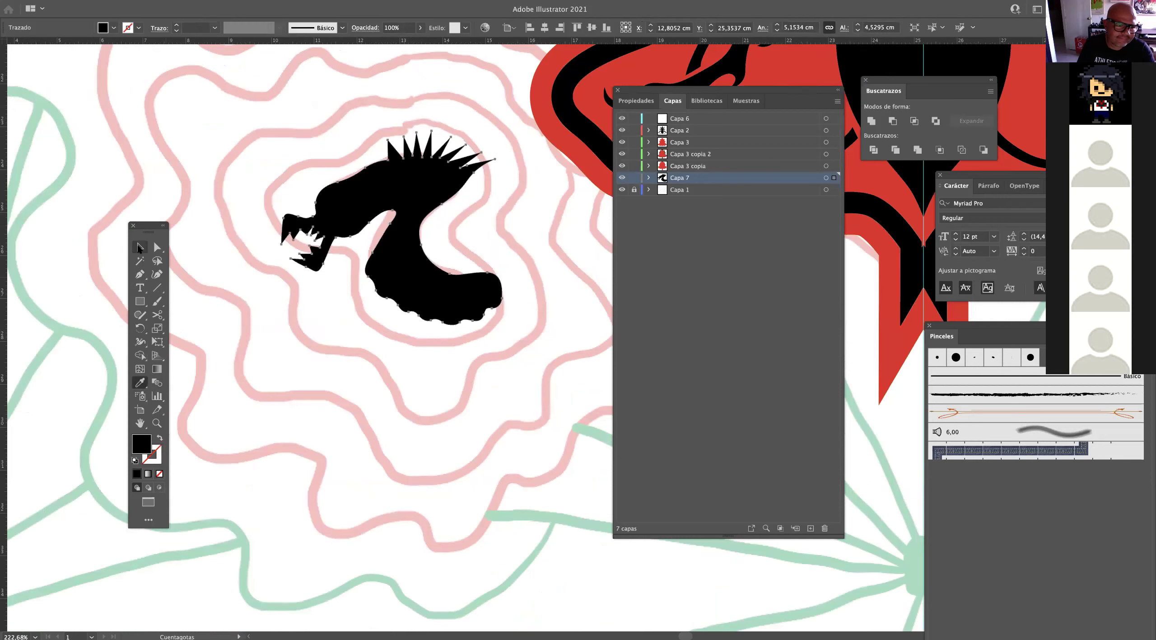
click(194, 173)
click(692, 191)
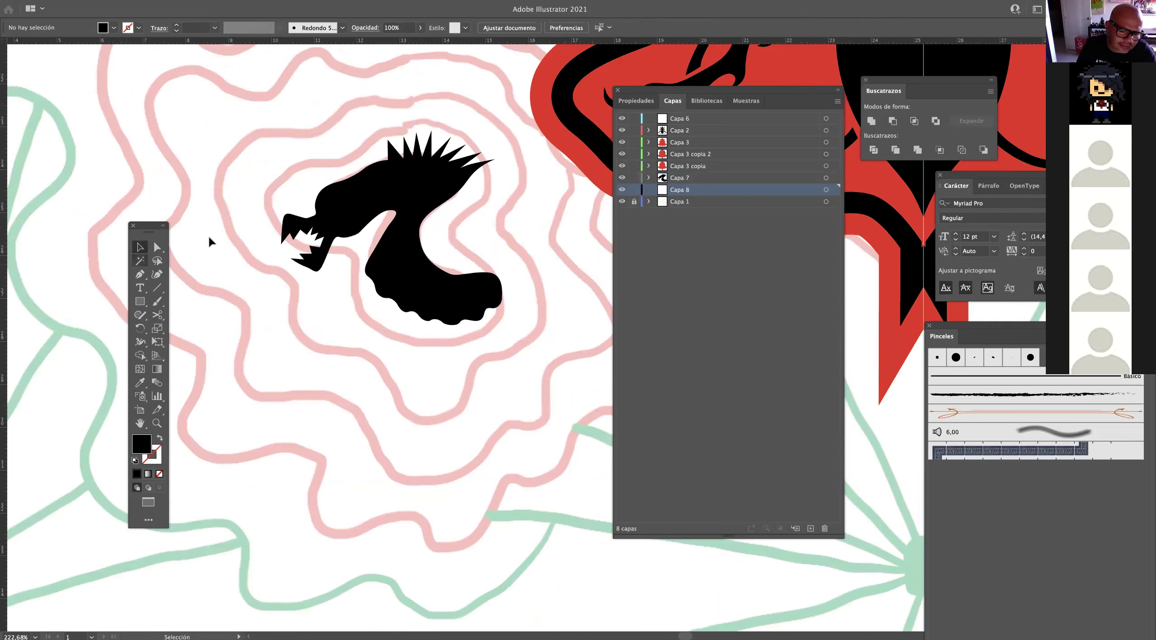
Draw a closed outline of smooth Pen curves around the whole creature, following the sketched inner petal line of the left rose.
key(p)
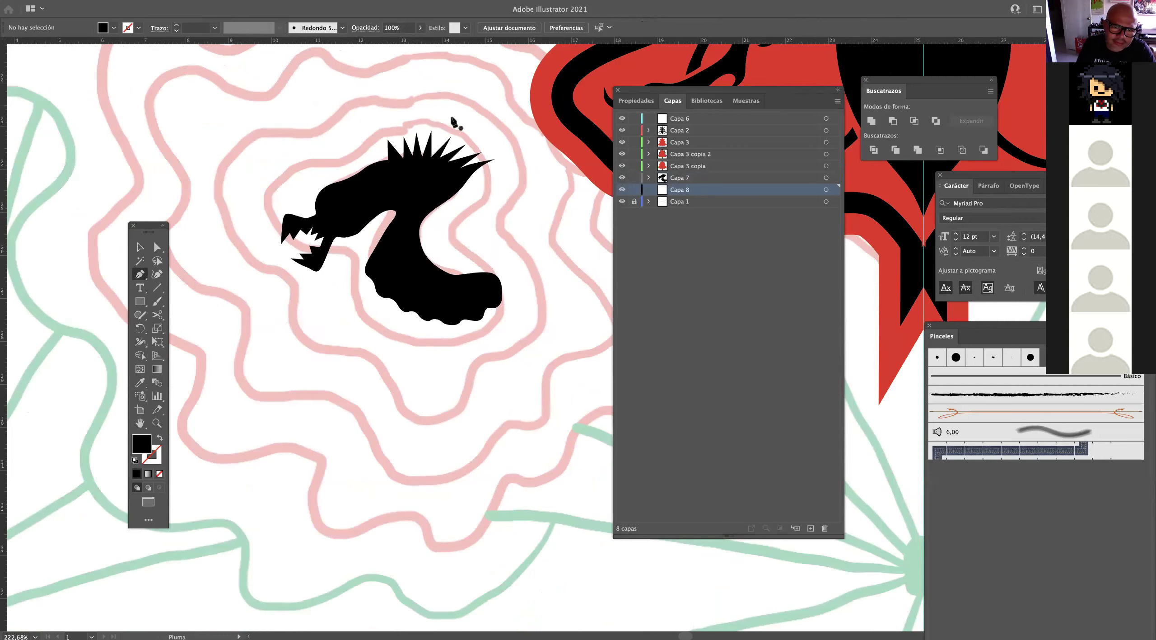
drag(451, 118, 375, 131)
drag(311, 166, 274, 170)
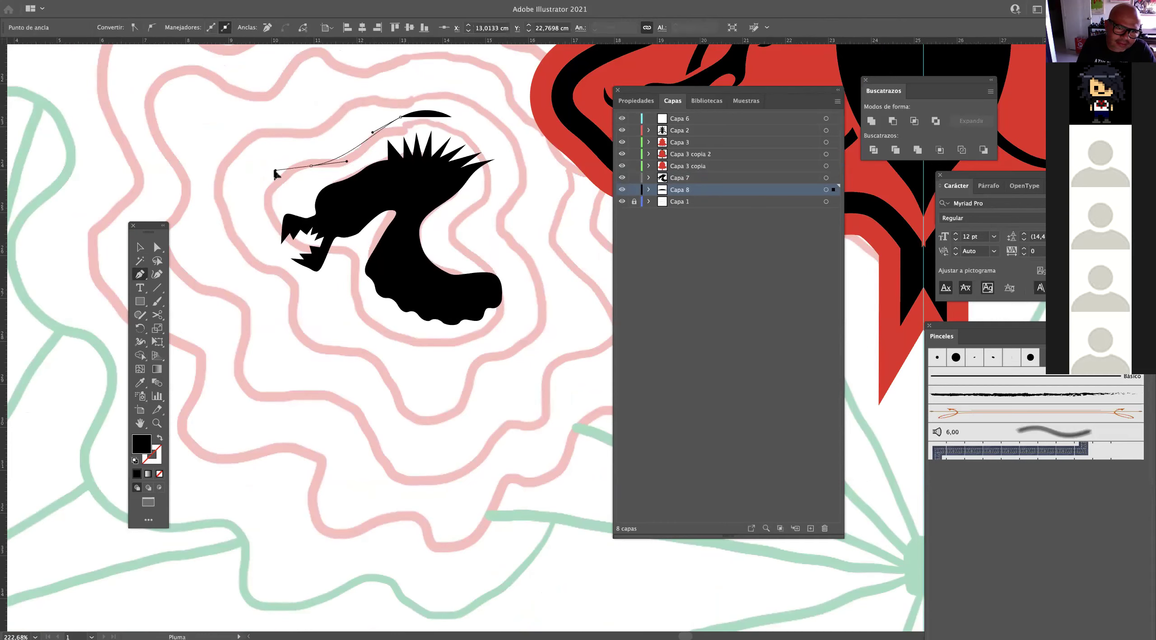
mouse_move(247, 207)
mouse_down()
mouse_move(251, 282)
mouse_move(309, 292)
mouse_move(346, 321)
mouse_up()
click(159, 437)
drag(405, 352, 439, 361)
drag(505, 337, 459, 231)
drag(489, 191, 526, 172)
drag(515, 135, 441, 111)
click(444, 115)
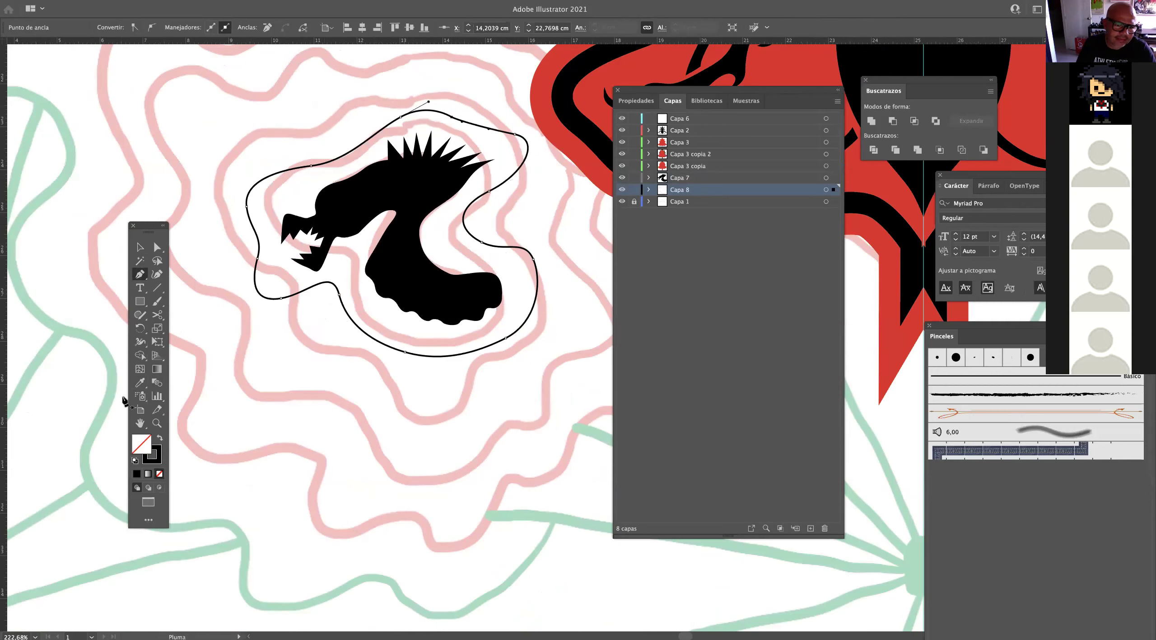
Fill the shape around the creature with green C 50%, M 0%, Y 100%, K 0% and no stroke, and deselect it.
click(160, 438)
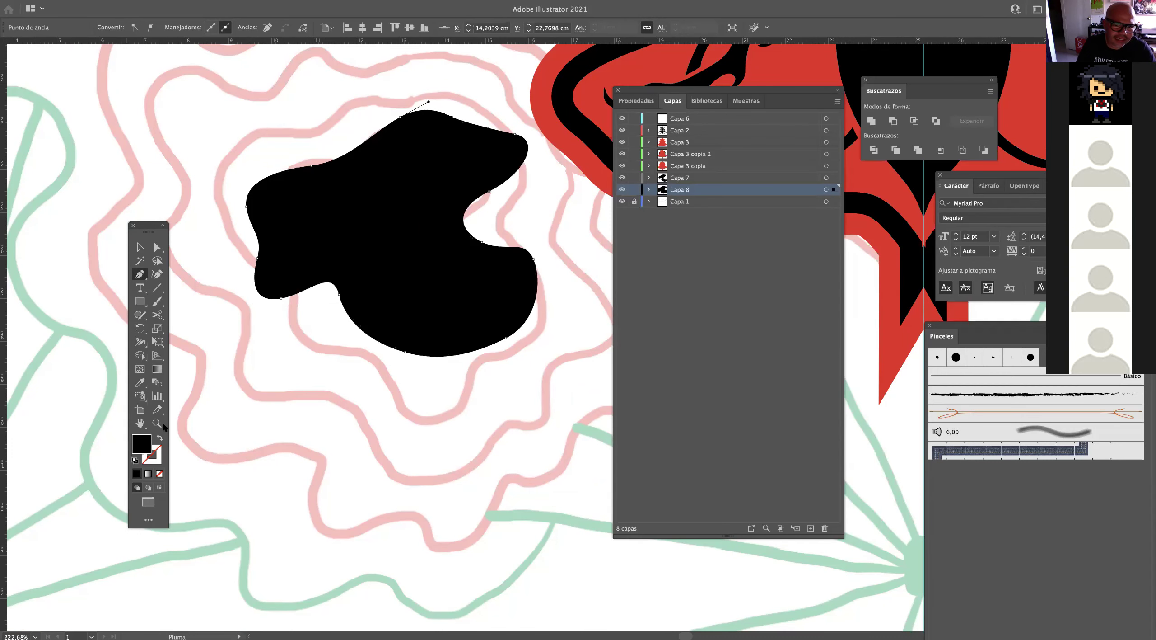
double_click(142, 443)
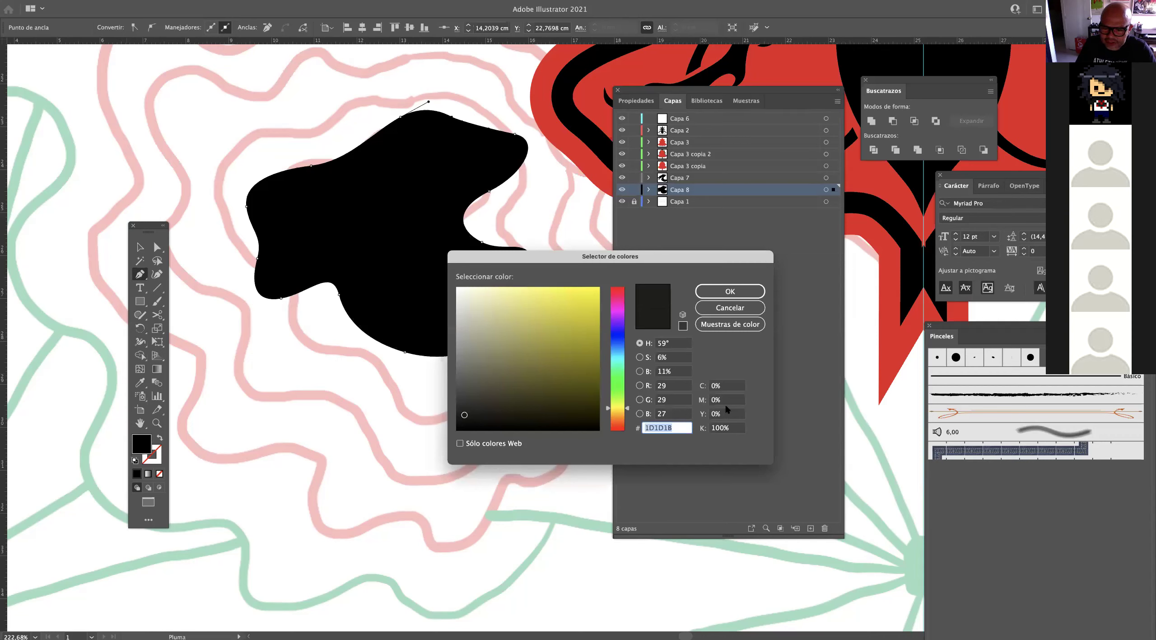
click(730, 385)
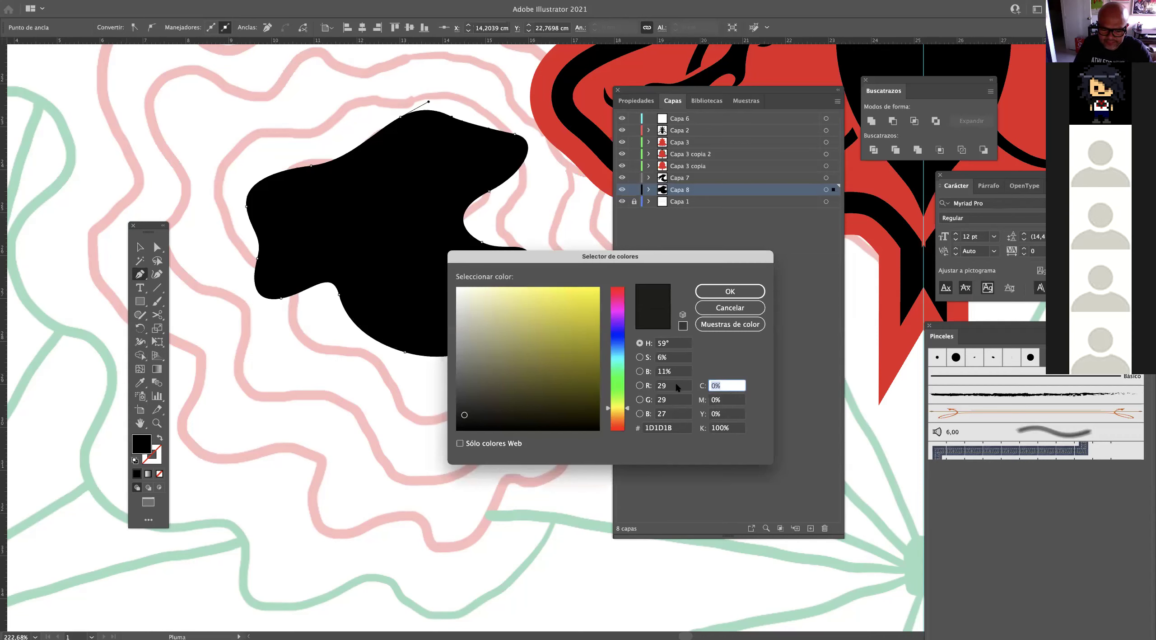
text(50)
click(728, 414)
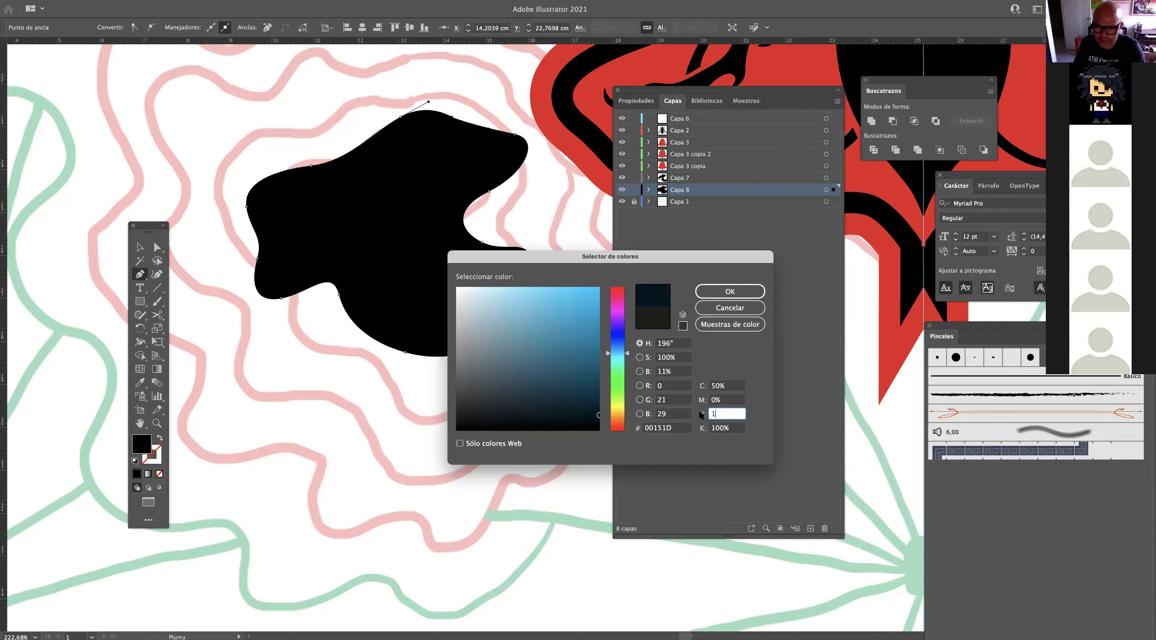
click(731, 429)
text(0)
click(727, 293)
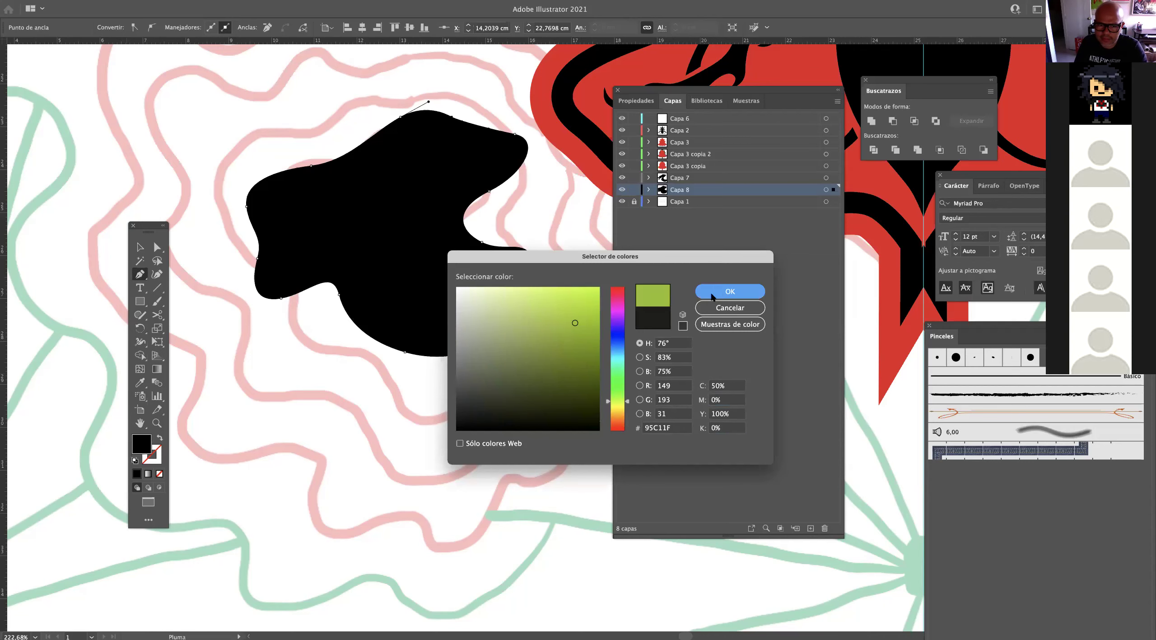
click(174, 154)
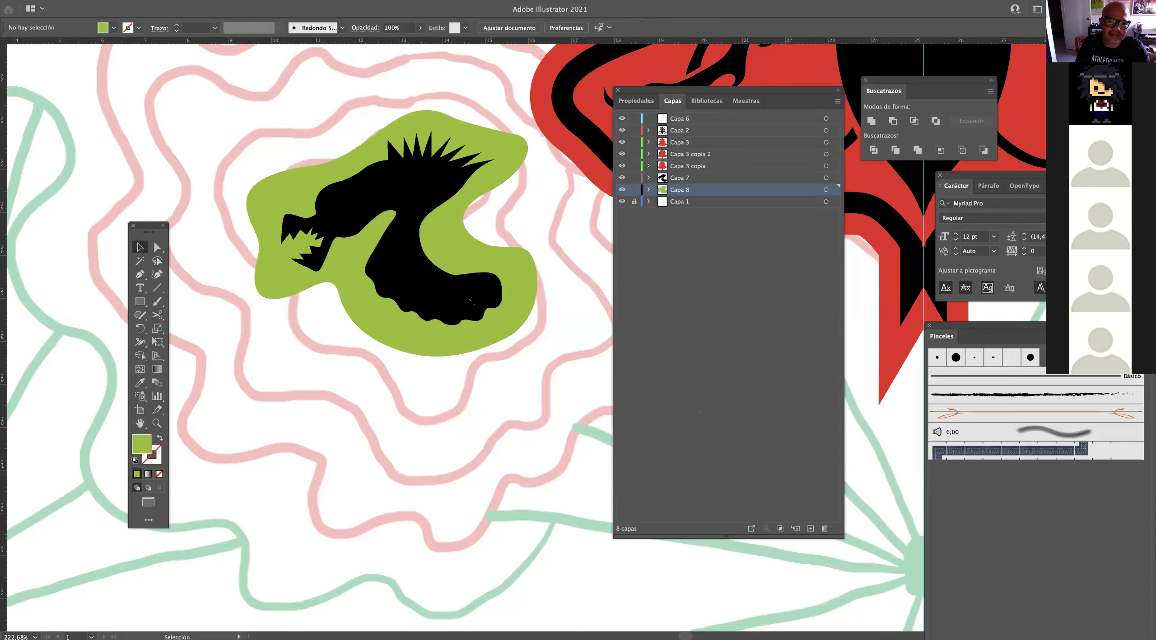
Add a new layer between the green shape's layer and Capa 1.
drag(436, 272, 414, 380)
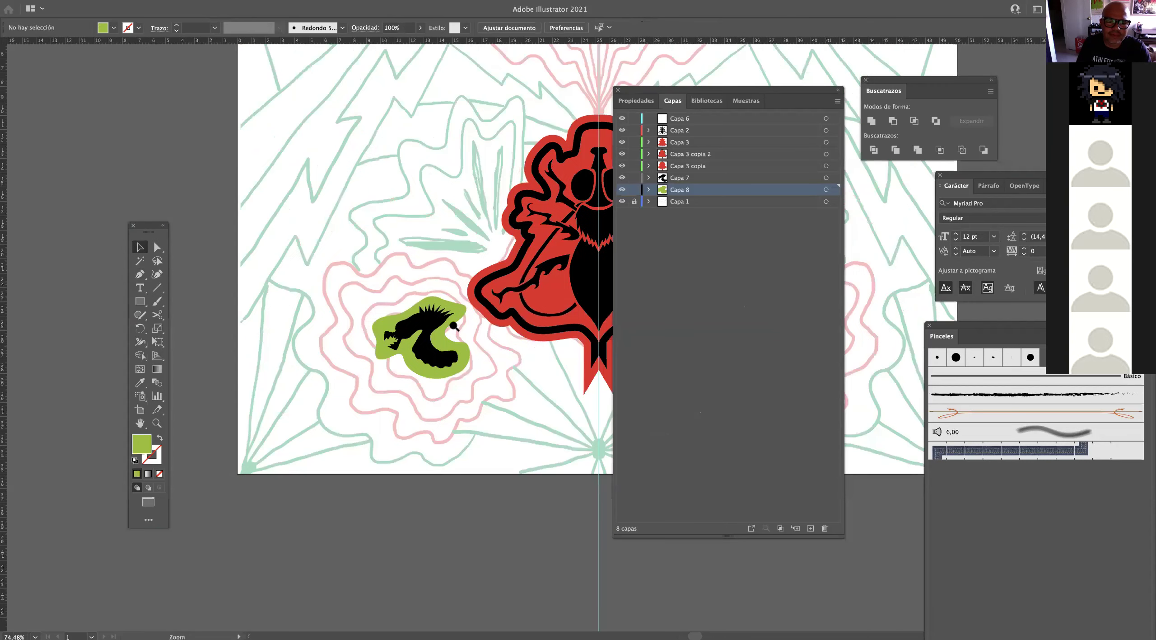
scroll(497, 323, up, 3)
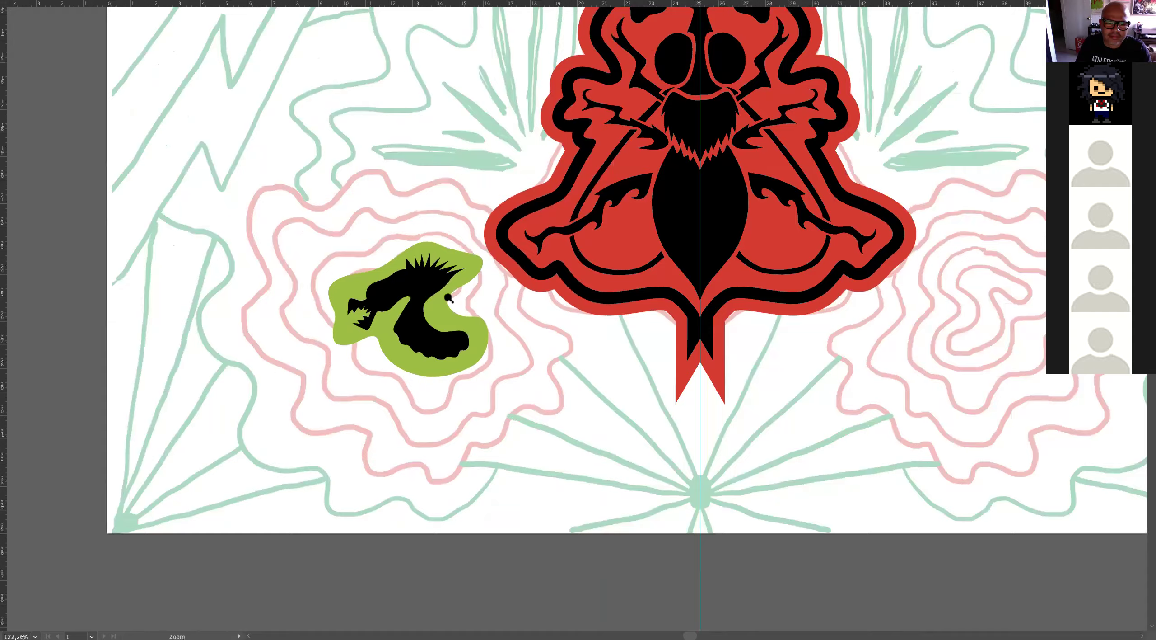
scroll(422, 271, up, 2)
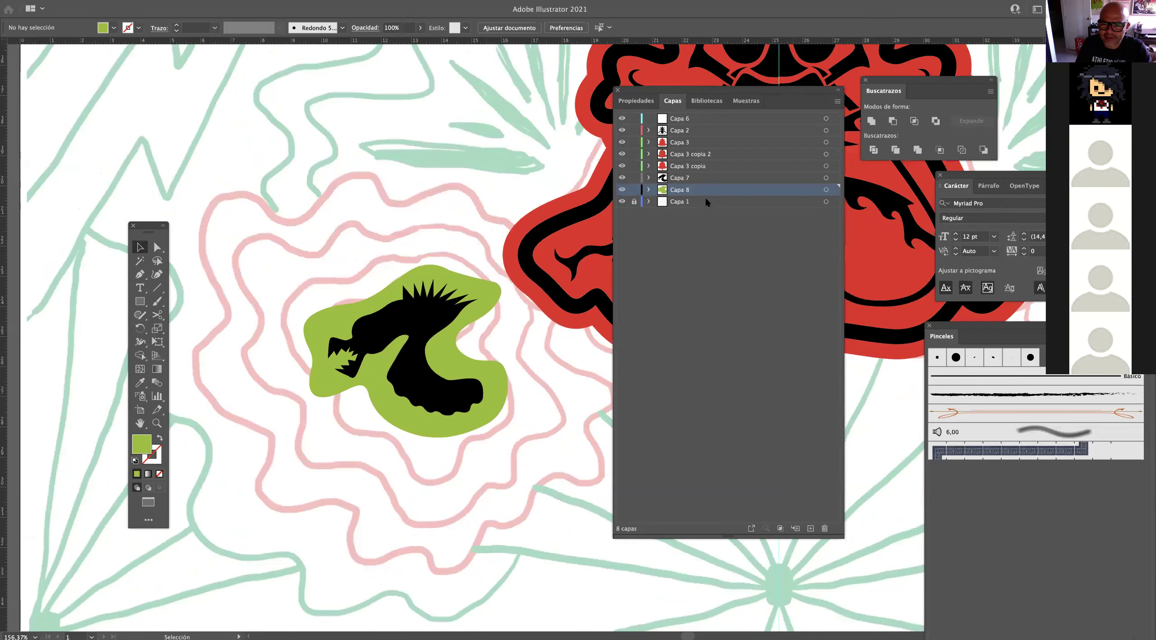
click(706, 199)
click(810, 531)
Start a wavy petal outline with the Pen around the top and snout side of the green shape, showing it as a green stroke without fill.
key(p)
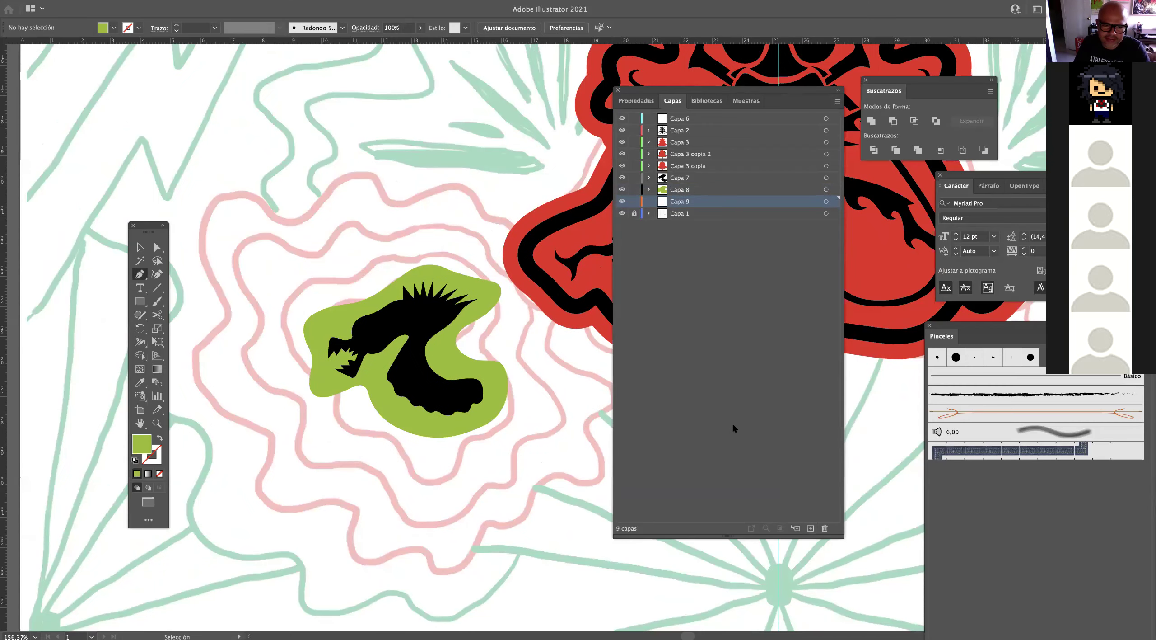
drag(366, 269, 468, 235)
click(519, 258)
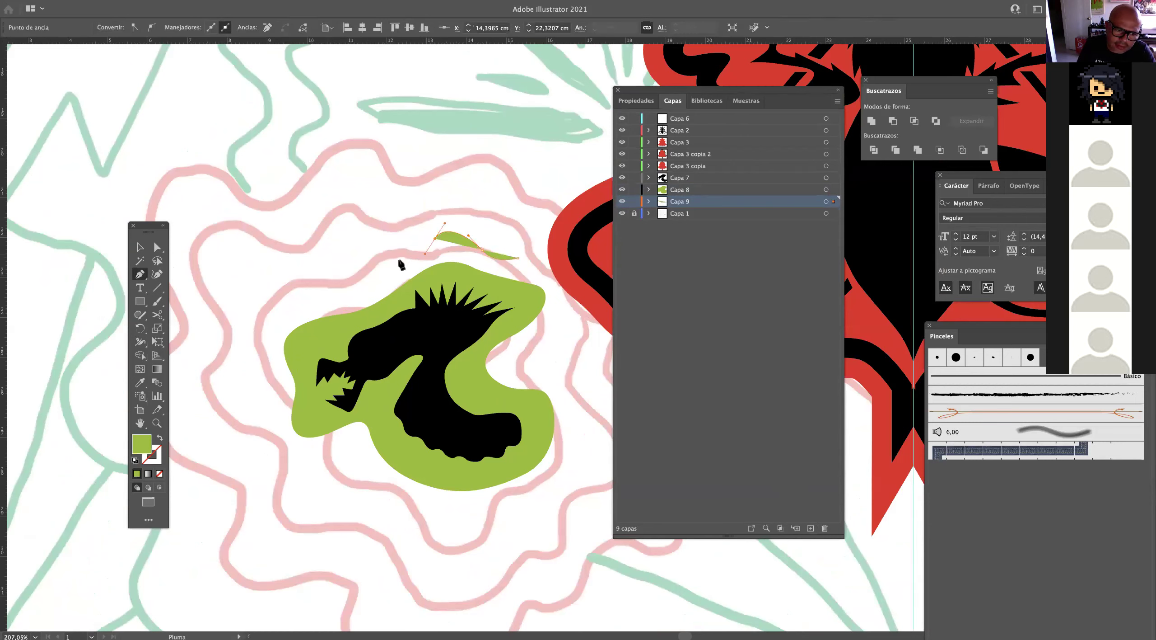
mouse_move(366, 275)
mouse_down()
mouse_move(348, 269)
mouse_move(302, 305)
mouse_up()
key(shift+x)
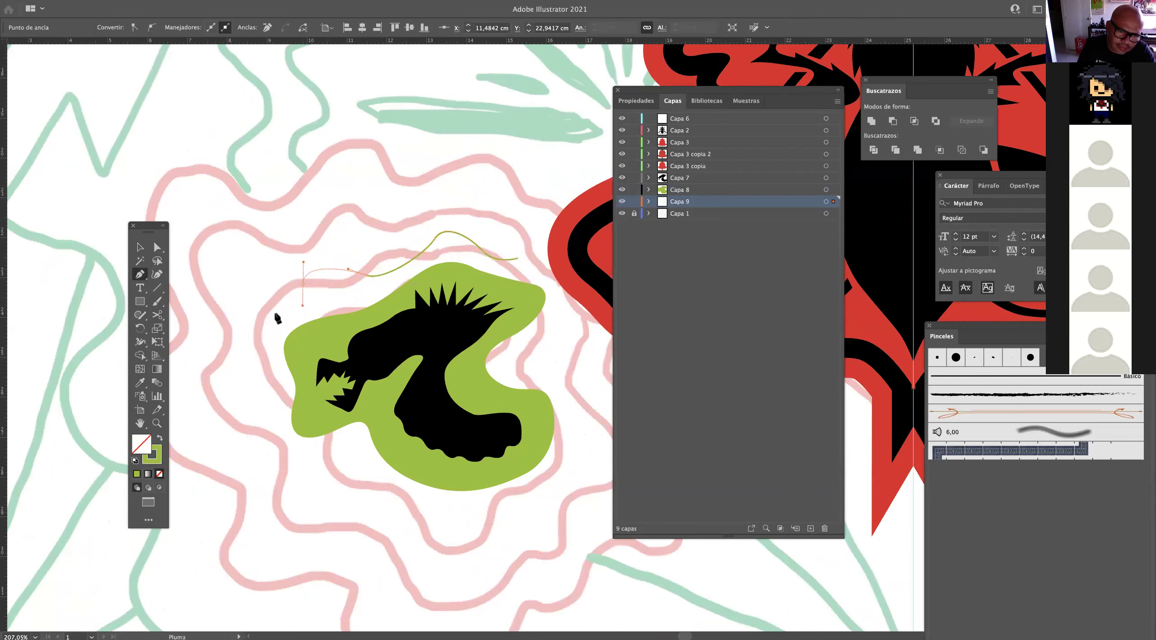
drag(242, 343, 263, 393)
drag(294, 449, 362, 486)
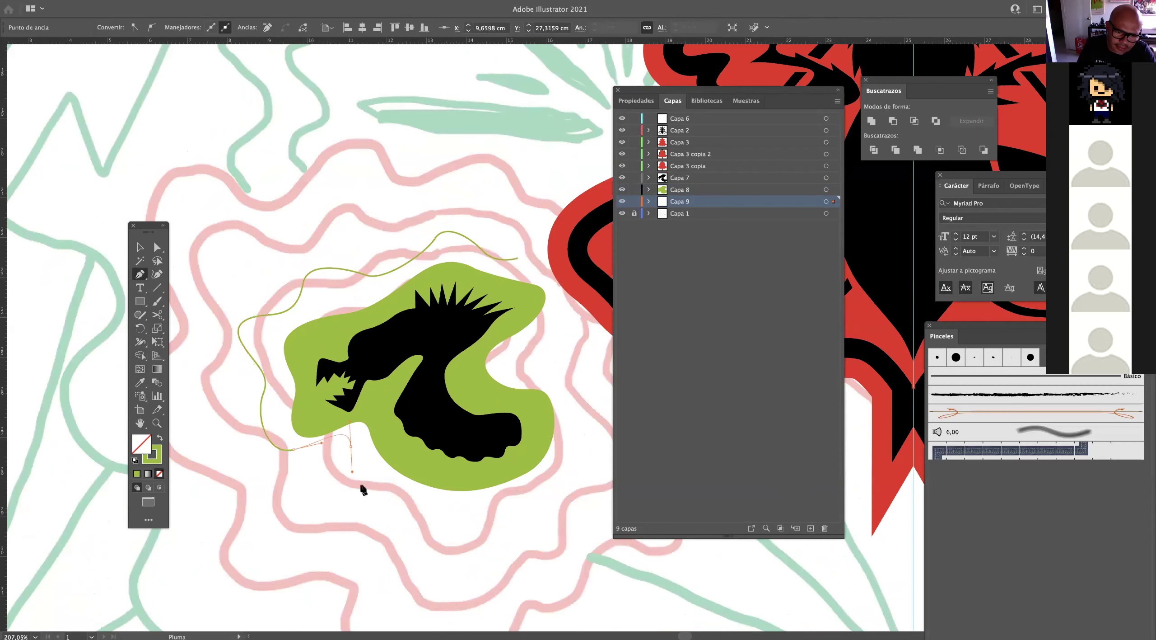
Continue the wavy outline beneath and behind the creature, close it at its starting point above the crest, and deselect it.
drag(437, 507, 510, 501)
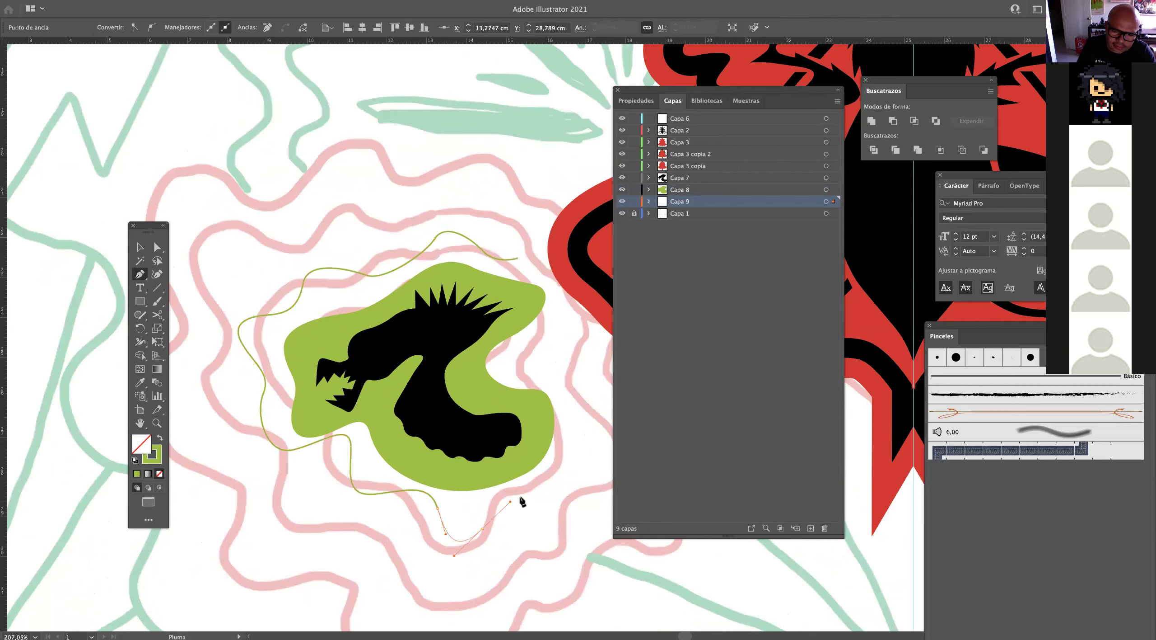
drag(570, 471, 570, 473)
drag(575, 430, 580, 402)
drag(567, 360, 528, 243)
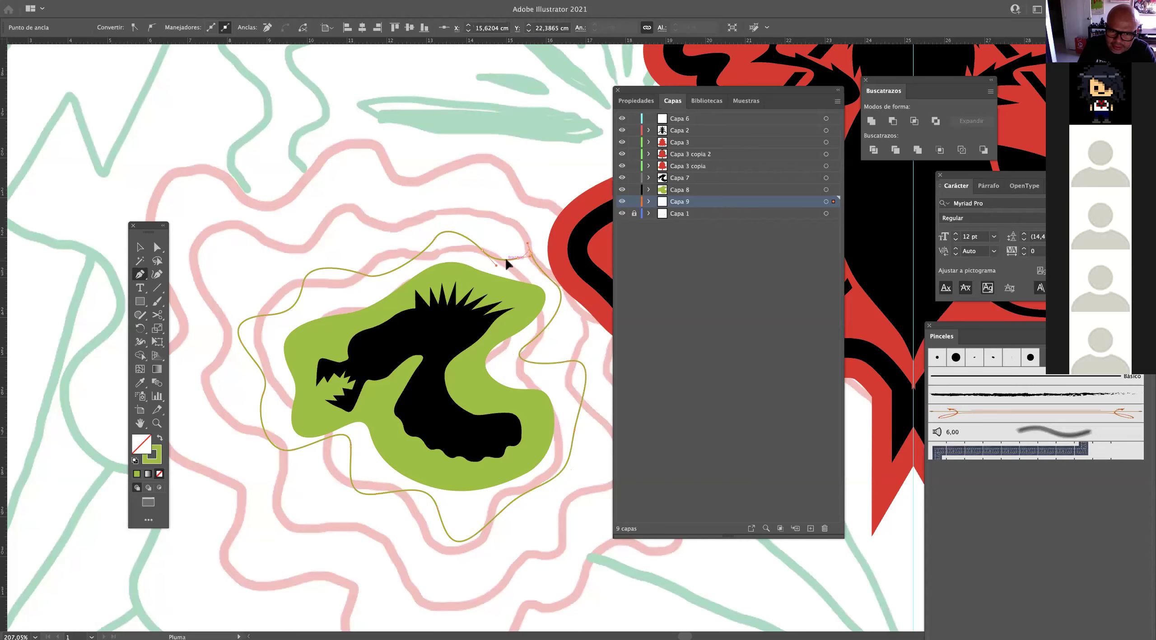
click(532, 240)
drag(546, 294, 336, 312)
super+click(532, 274)
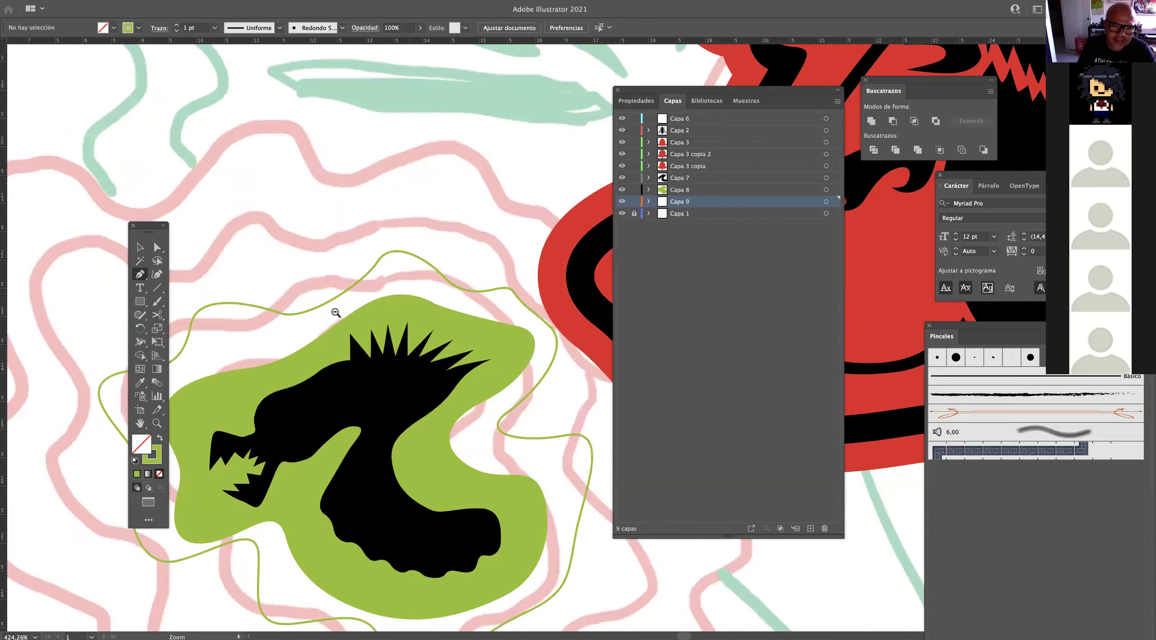
Select the wavy petal outline and swap its green stroke to the fill, keeping the colour at 95C11F.
super+click(403, 304)
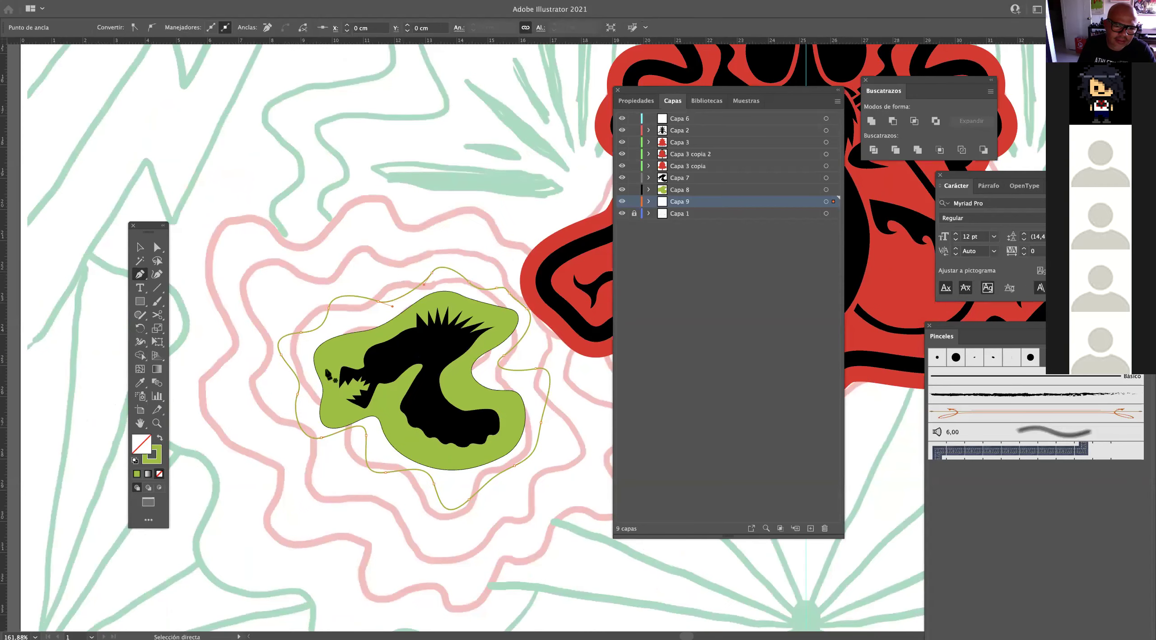
click(159, 438)
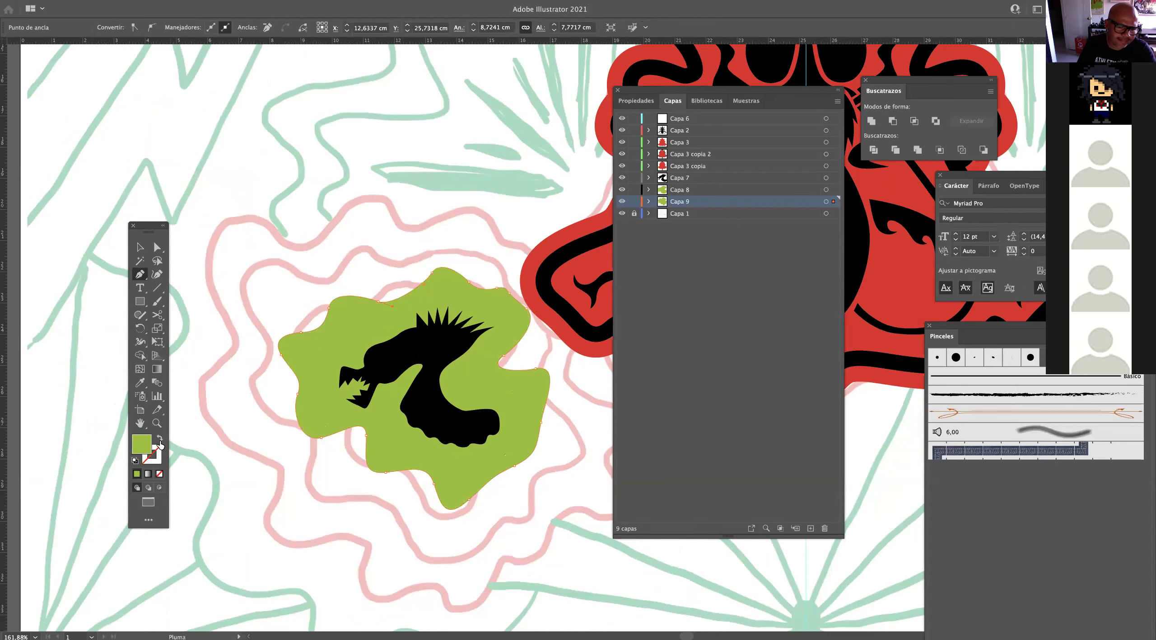
double_click(142, 444)
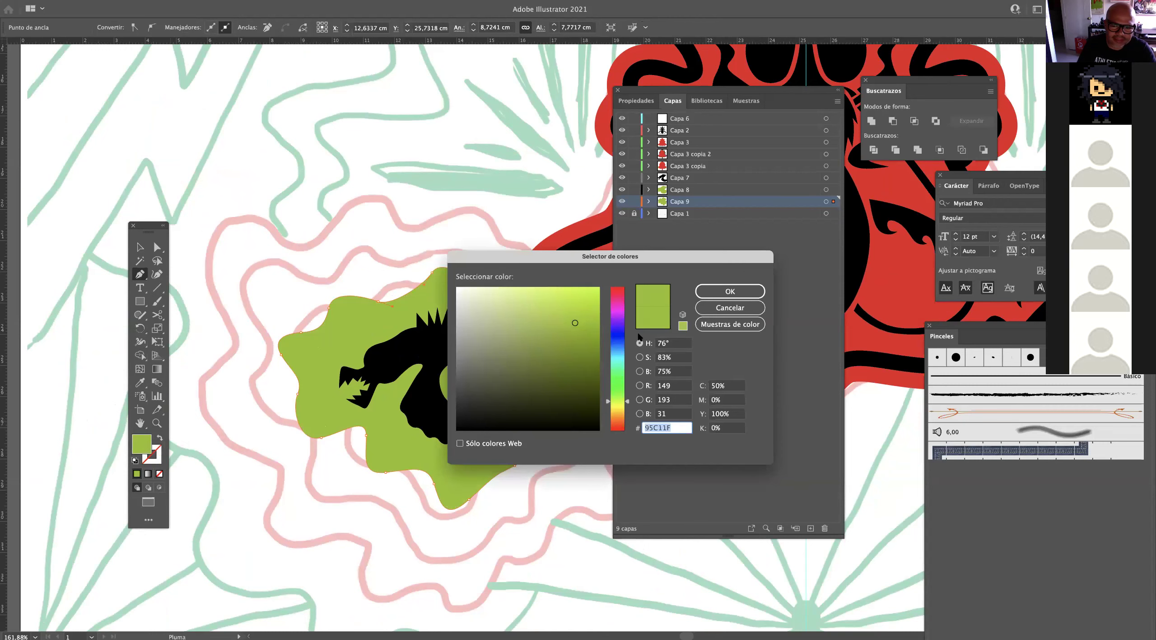
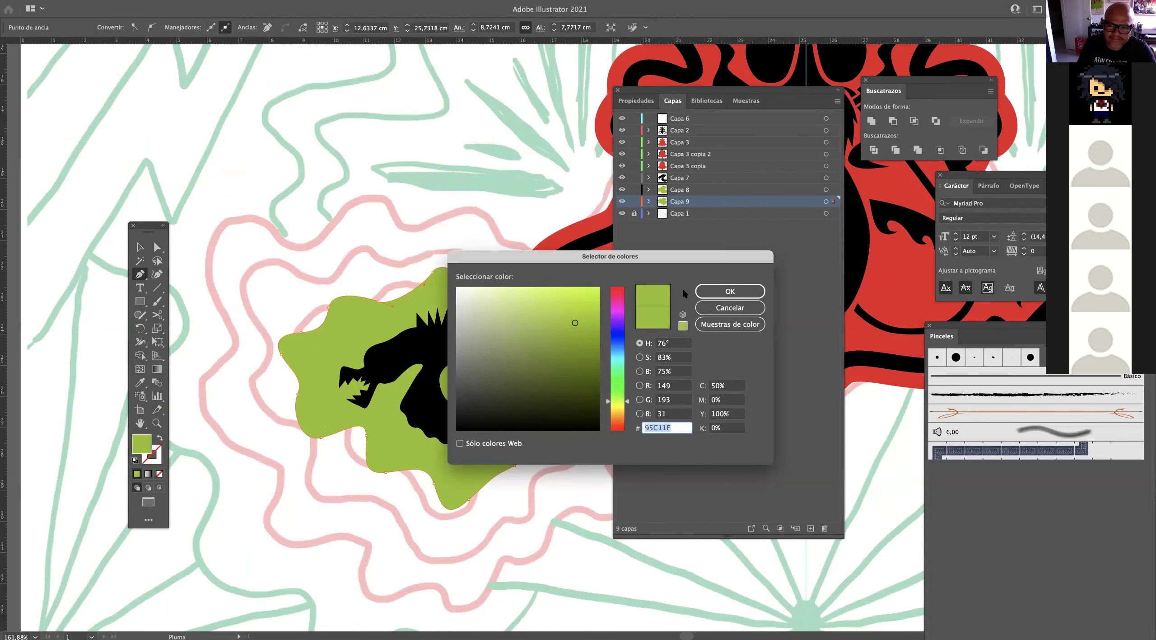
click(730, 291)
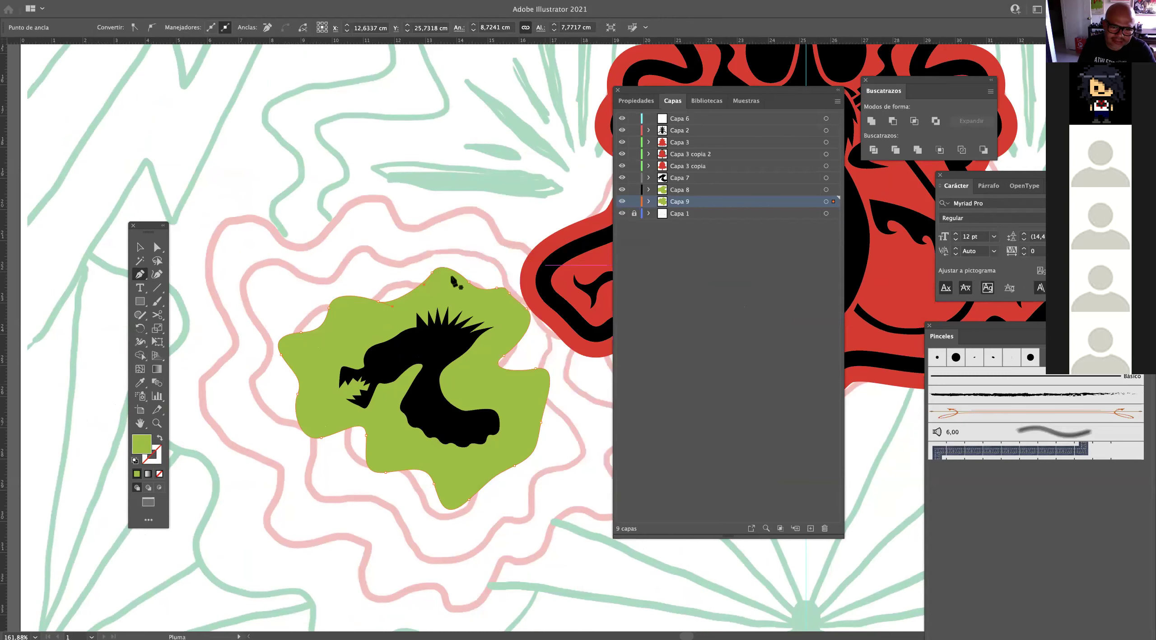
click(458, 250)
click(140, 247)
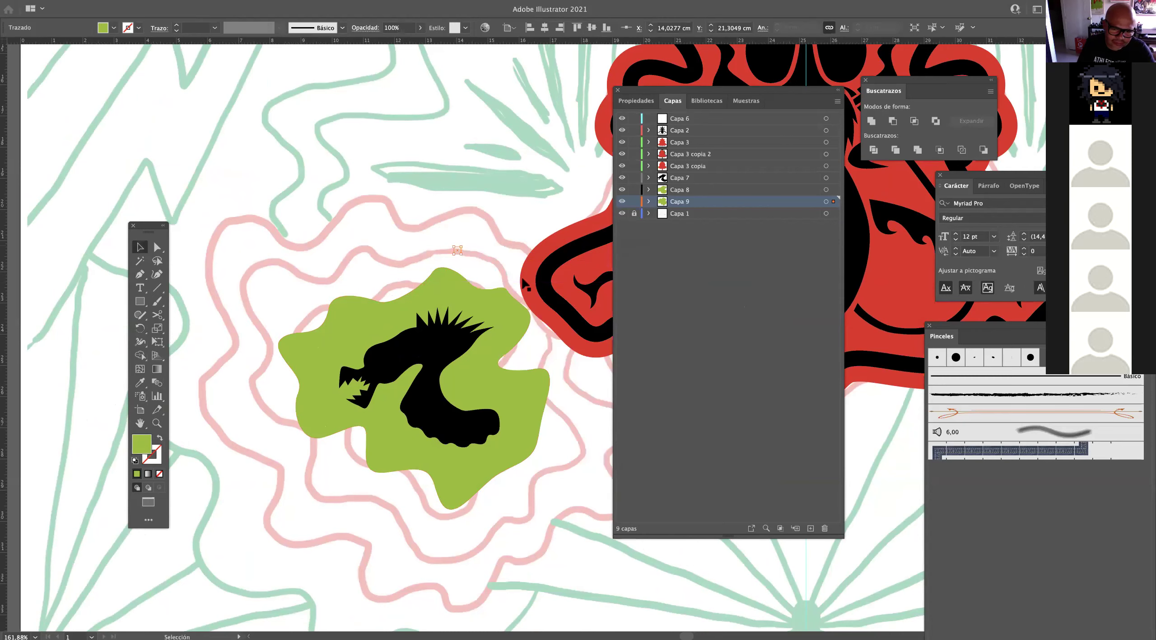
Change the fill of the green outer shape on Capa 9 to yellow with 0% cyan and 100% yellow.
key(v)
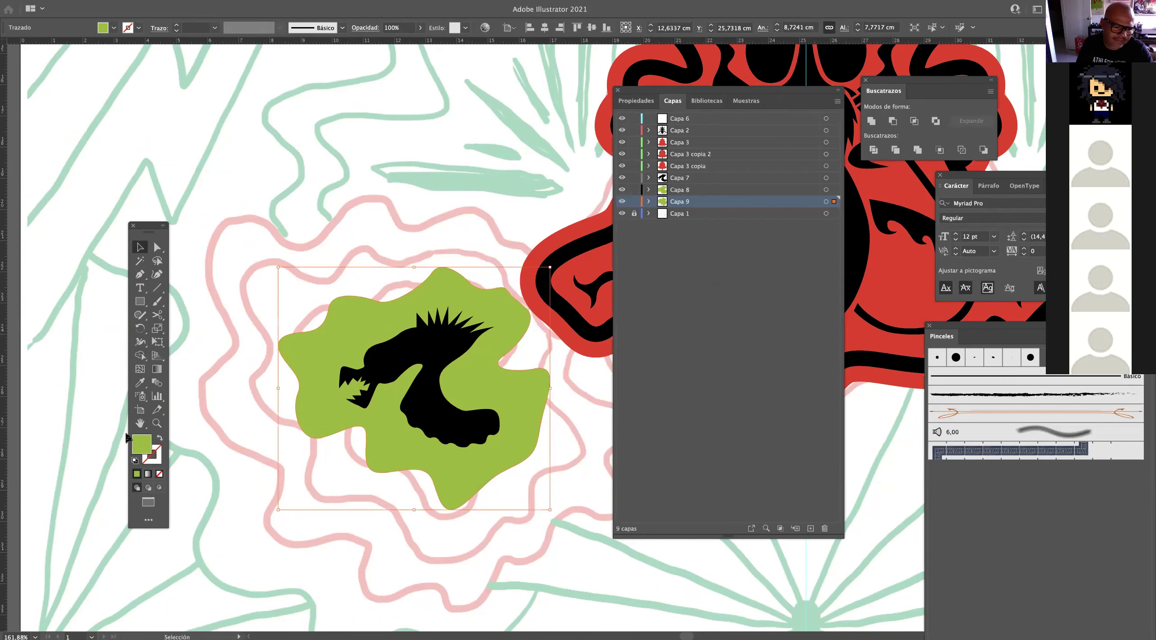
double_click(146, 447)
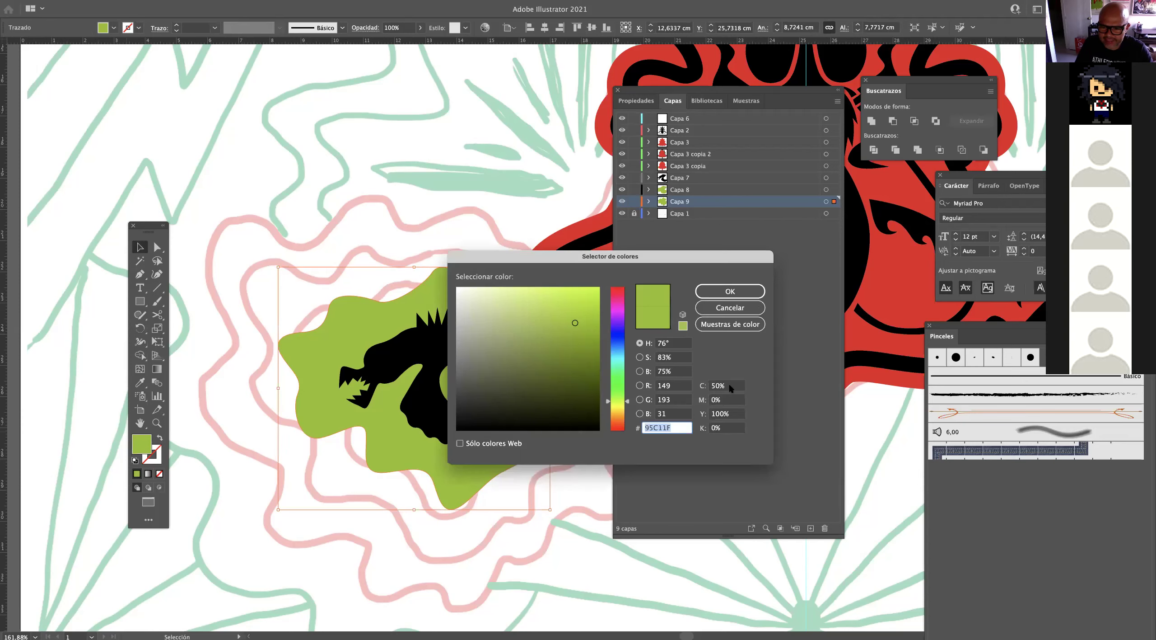
click(729, 386)
text(00)
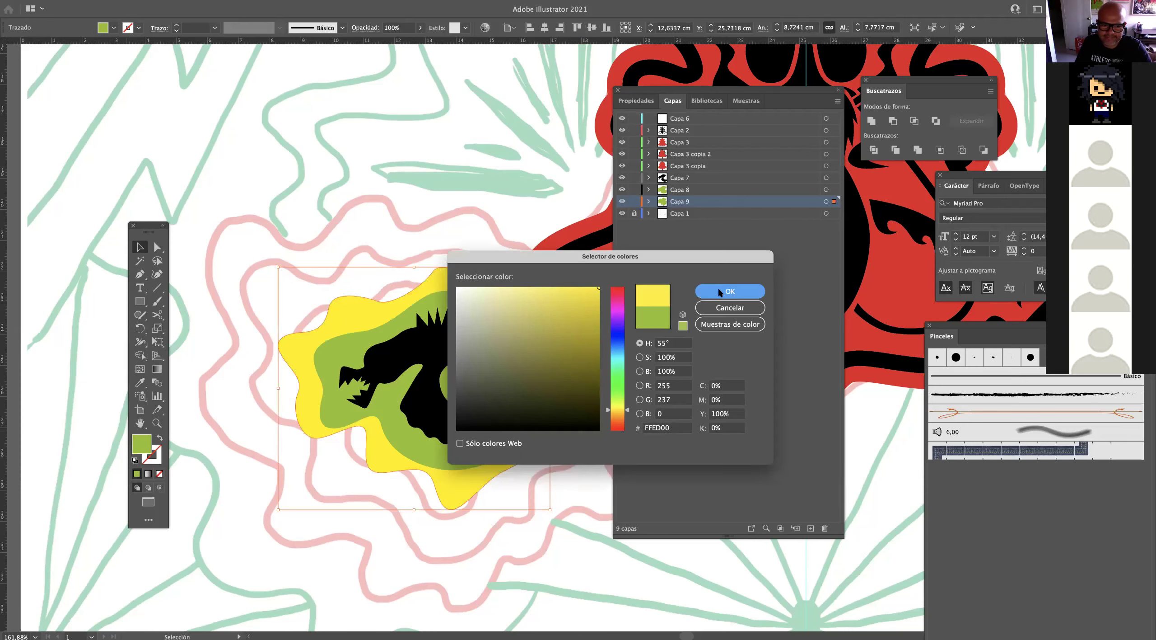
key(Return)
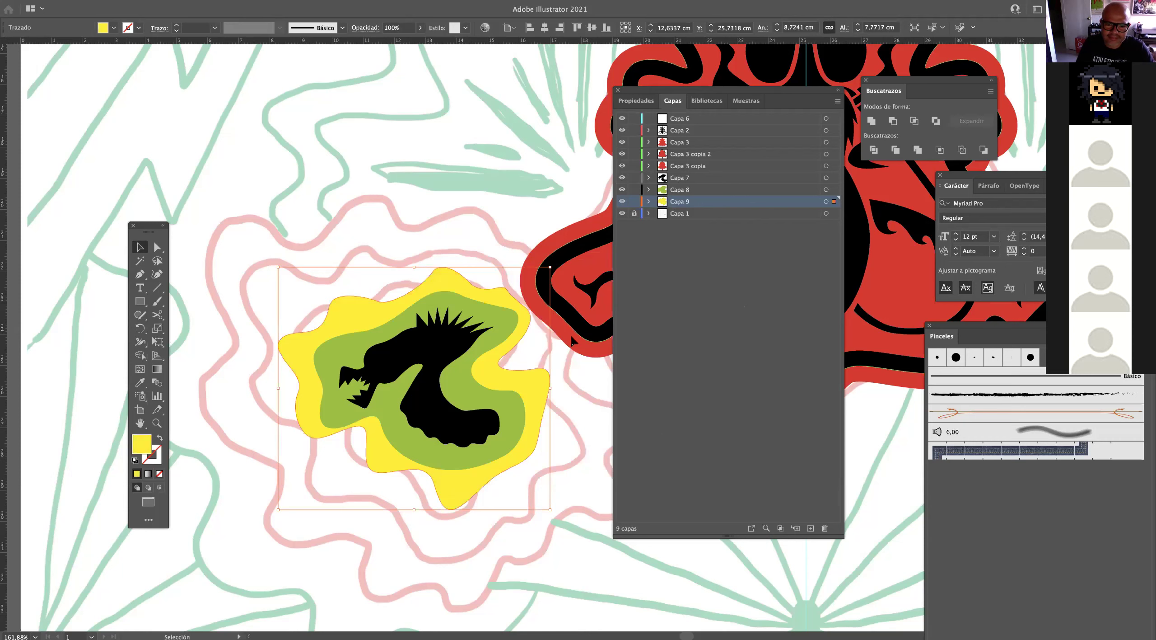
Create a new layer directly above the locked sketch layer Capa 1.
click(605, 316)
click(690, 215)
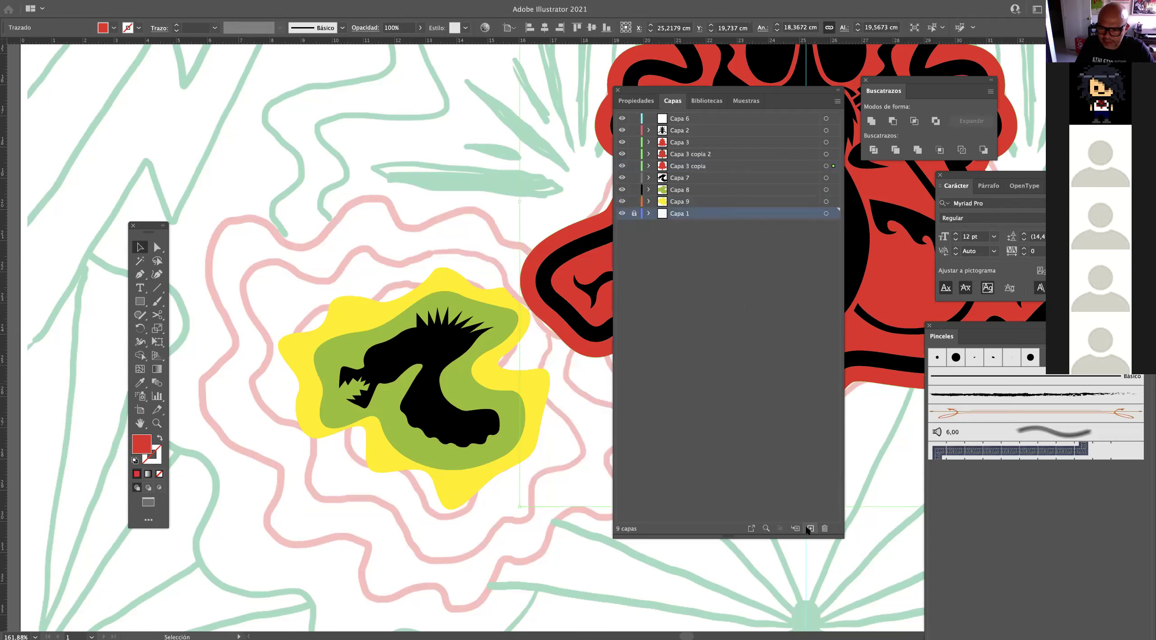
key(p)
click(559, 279)
click(541, 270)
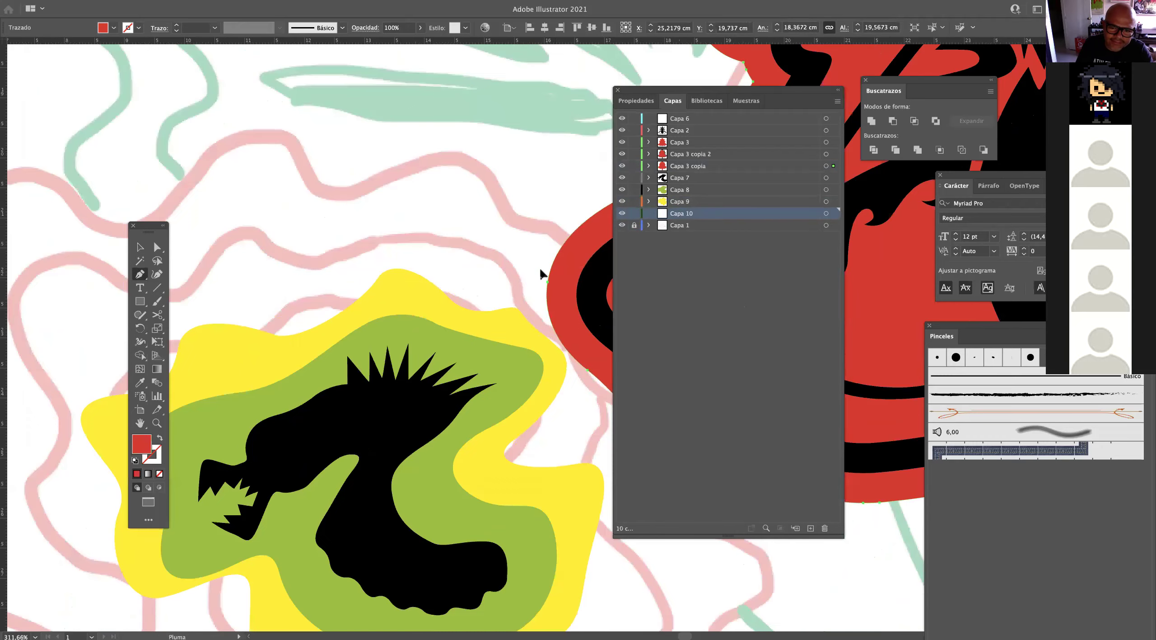
Trace the top and left side of a wavy ring around the yellow shape with the Pen tool, using stroke without fill.
drag(487, 256, 465, 226)
drag(402, 210, 376, 241)
drag(310, 271, 276, 203)
drag(221, 232, 228, 309)
drag(248, 392, 220, 422)
key(shift+x)
drag(294, 522, 297, 560)
Continue the wavy Pen path along the bottom of the yellow shape.
scroll(298, 555, down, 5)
scroll(298, 556, right, 2)
drag(285, 352, 350, 338)
drag(356, 382, 437, 417)
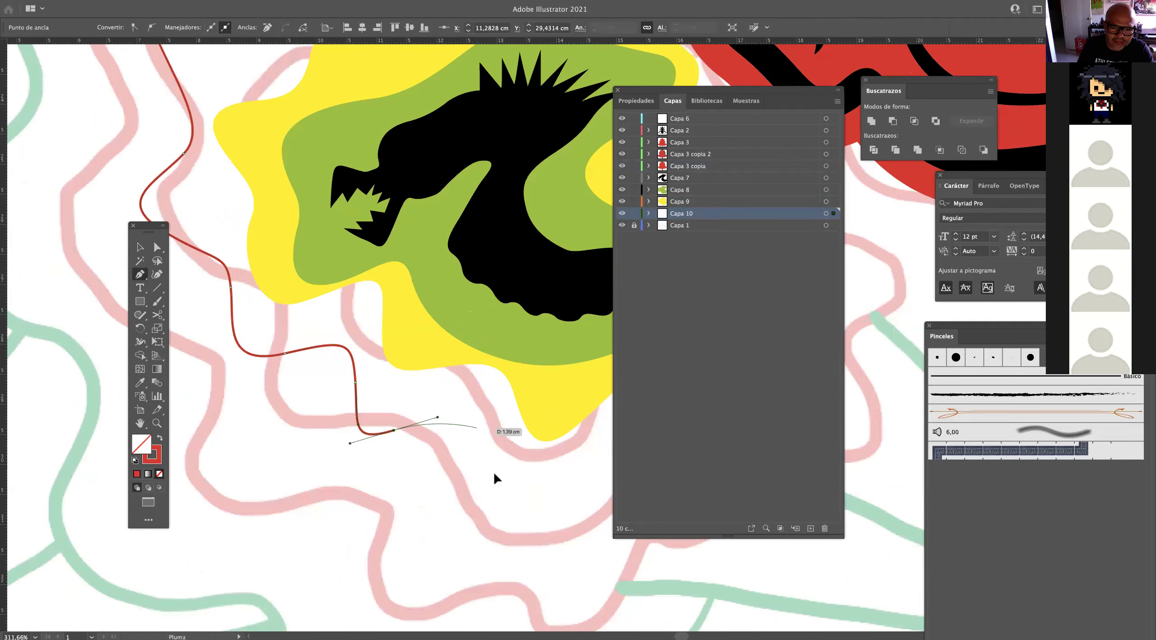
scroll(493, 472, right, 6)
scroll(493, 472, down, 3)
drag(299, 437, 349, 381)
drag(398, 351, 468, 352)
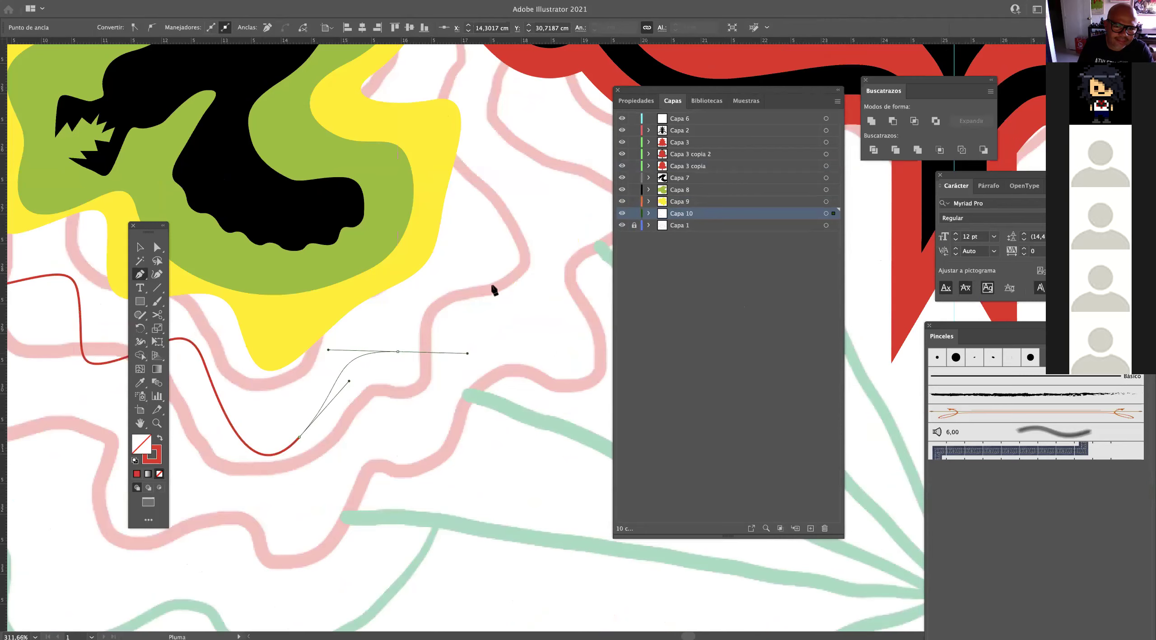
Run the wavy Pen path up the right side behind the red figure and close it at its starting point.
drag(475, 289, 480, 362)
scroll(497, 334, up, 5)
scroll(496, 334, right, 1)
drag(494, 323, 514, 305)
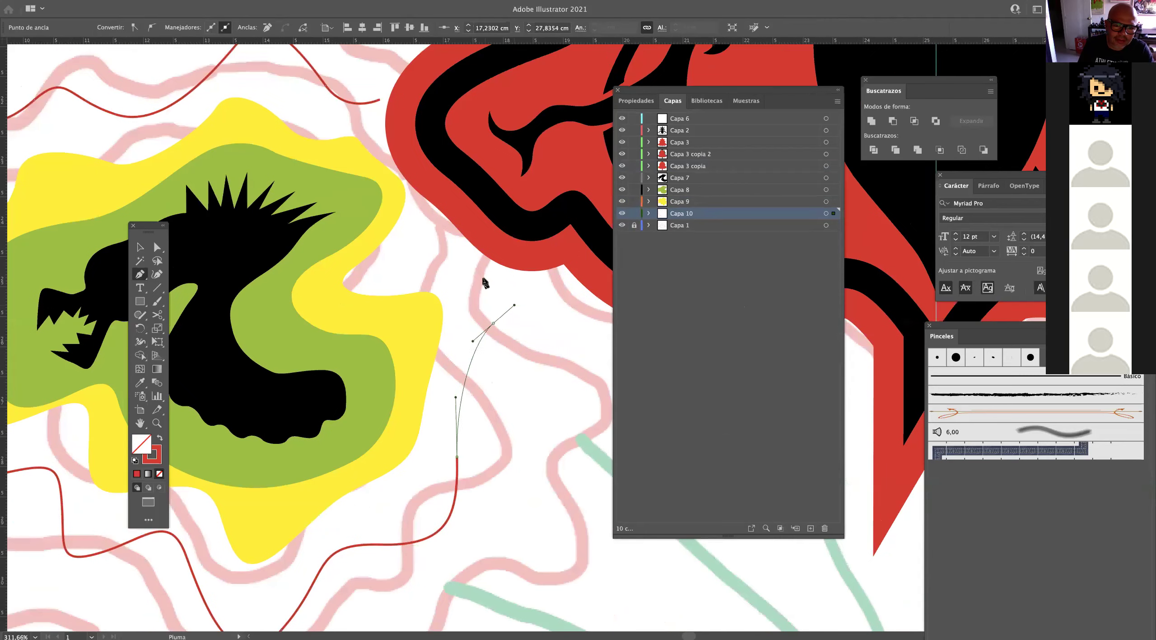
drag(471, 270, 433, 263)
drag(467, 196, 480, 171)
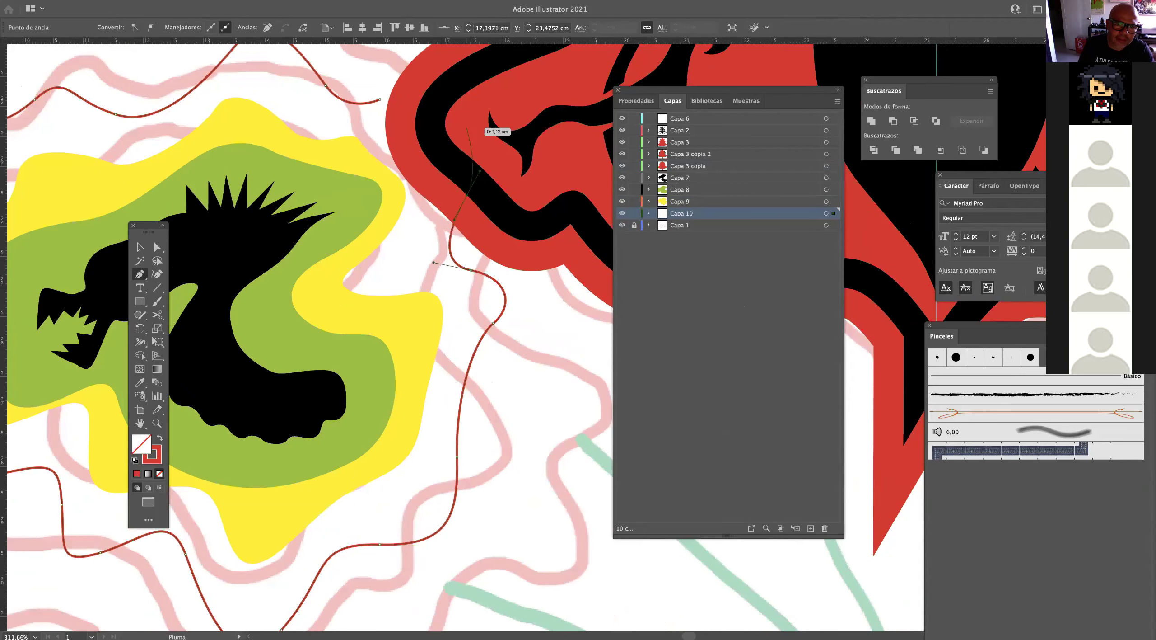
drag(379, 99, 284, 147)
Fill the new wavy ring with the green sampled from the inner shape and deselect it.
key(super+space)
drag(409, 215, 212, 257)
click(140, 247)
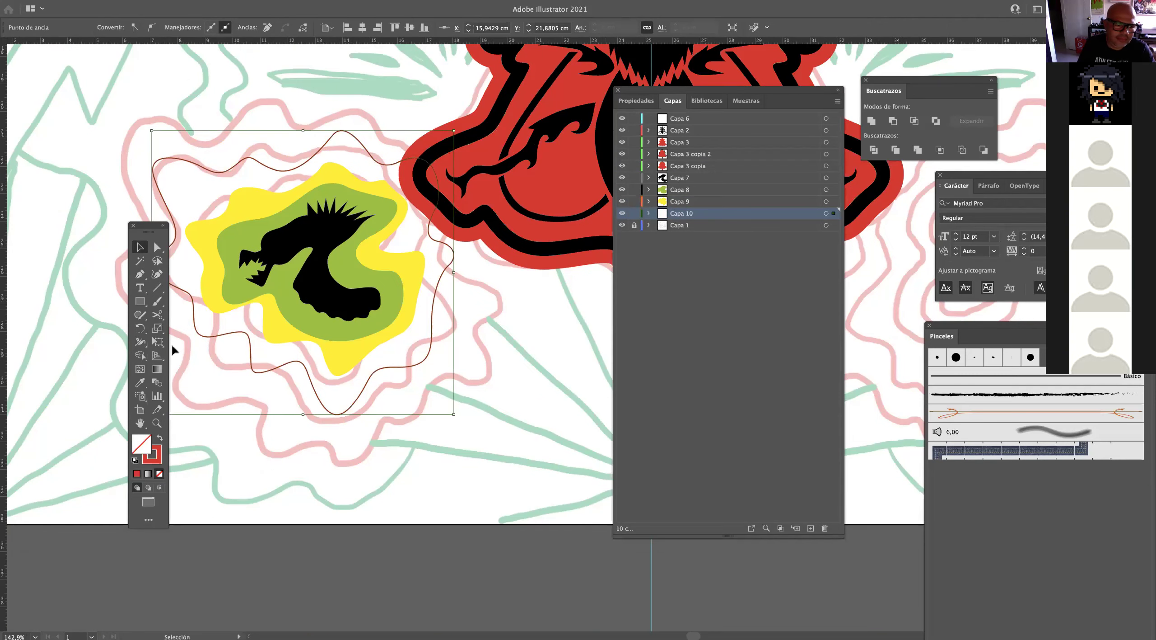
click(140, 382)
click(337, 326)
click(140, 246)
click(86, 206)
Check the whole illustration with the sketch layer Capa 1 hidden, and show the sketch again.
scroll(411, 286, down, 5)
drag(458, 332, 434, 389)
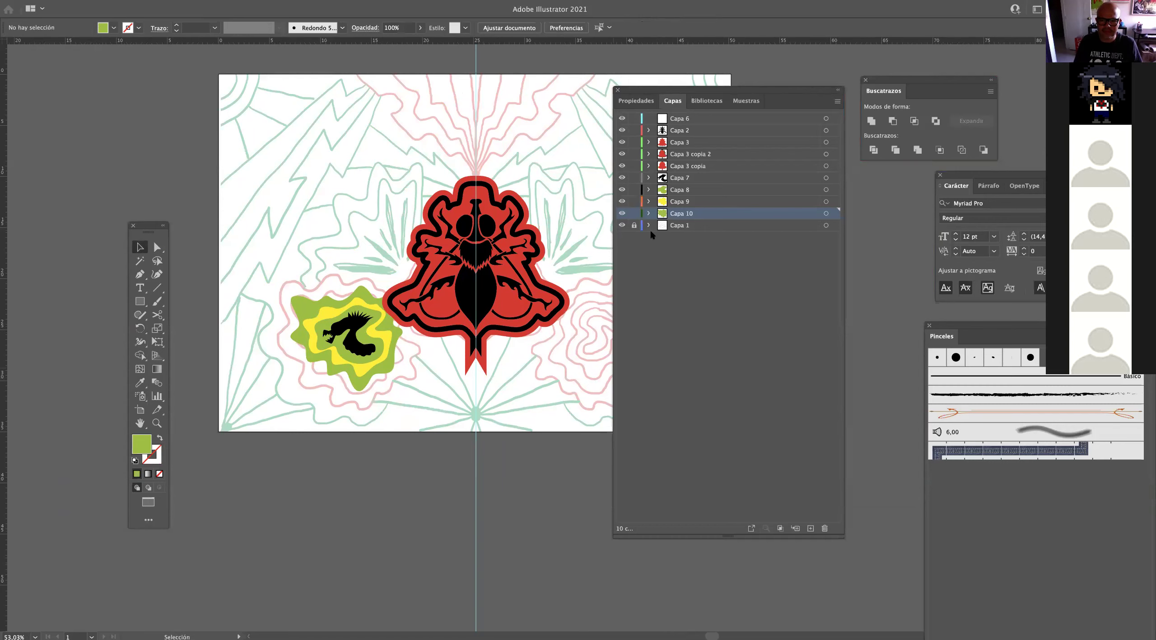
click(623, 228)
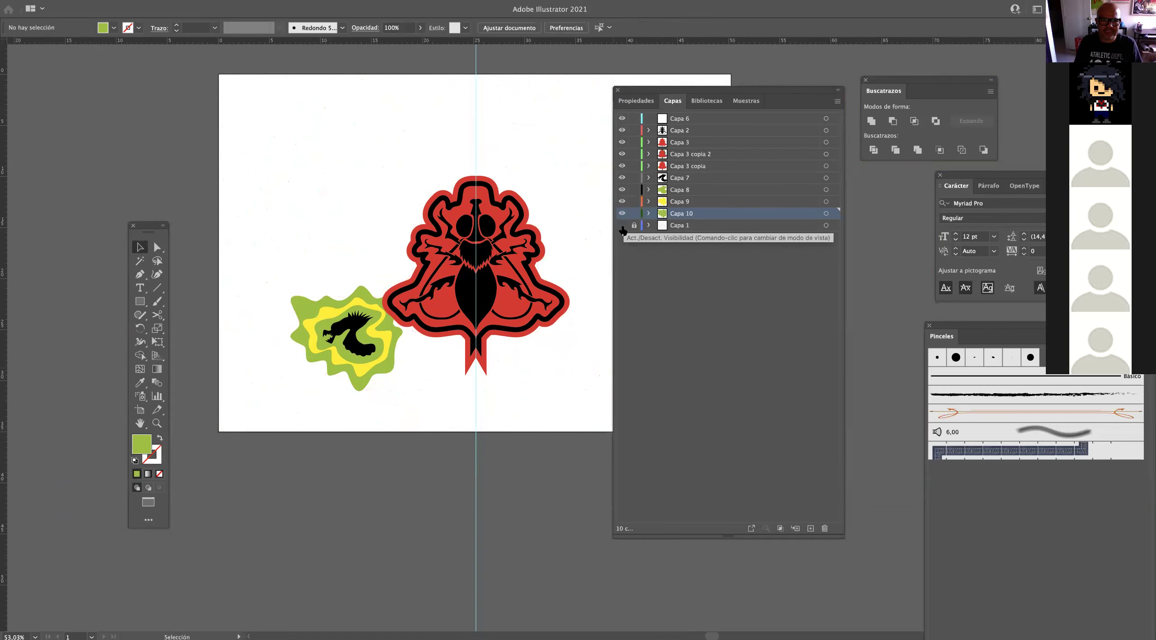
click(623, 225)
drag(321, 343, 553, 336)
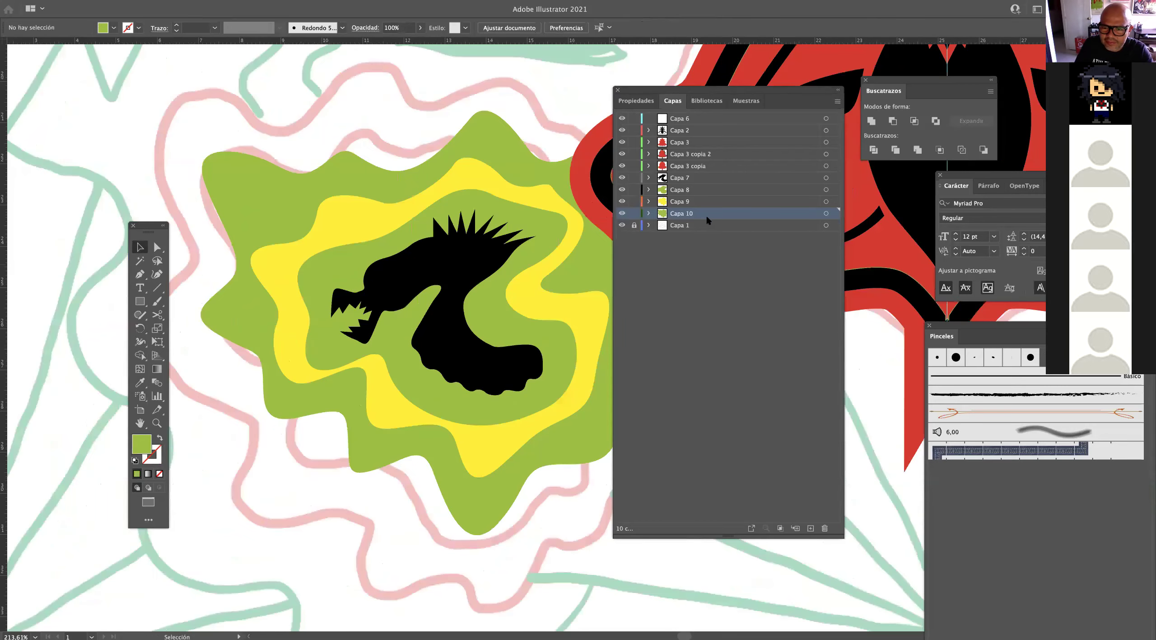
Create a new layer and move it below Capa 10, directly above the sketch layer.
click(810, 528)
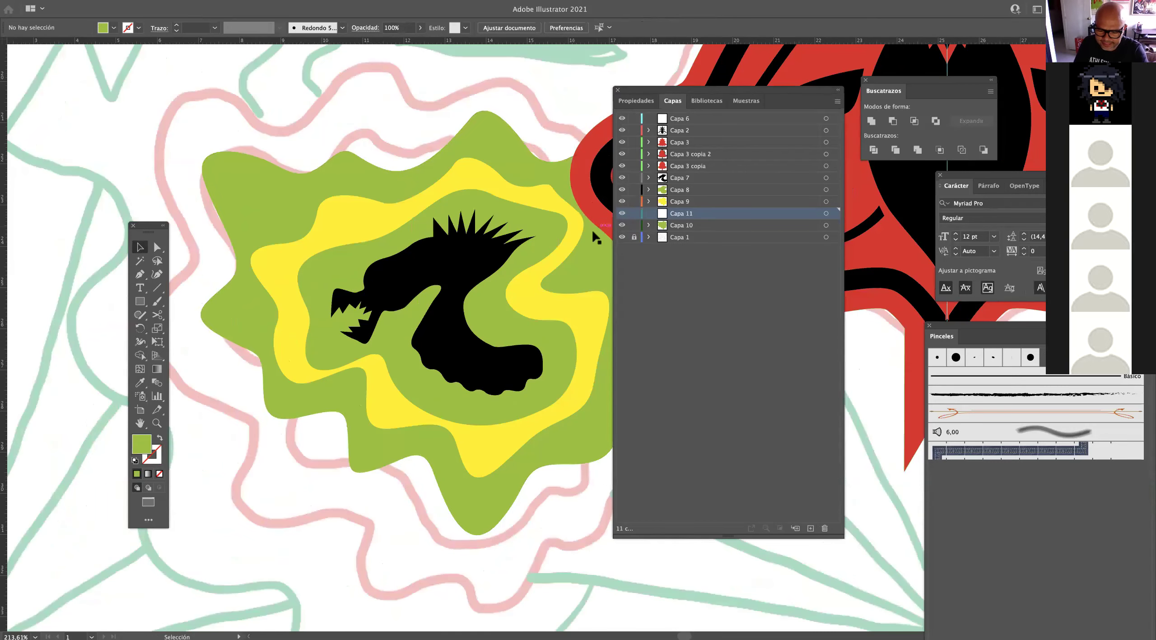
key(p)
drag(527, 134, 484, 228)
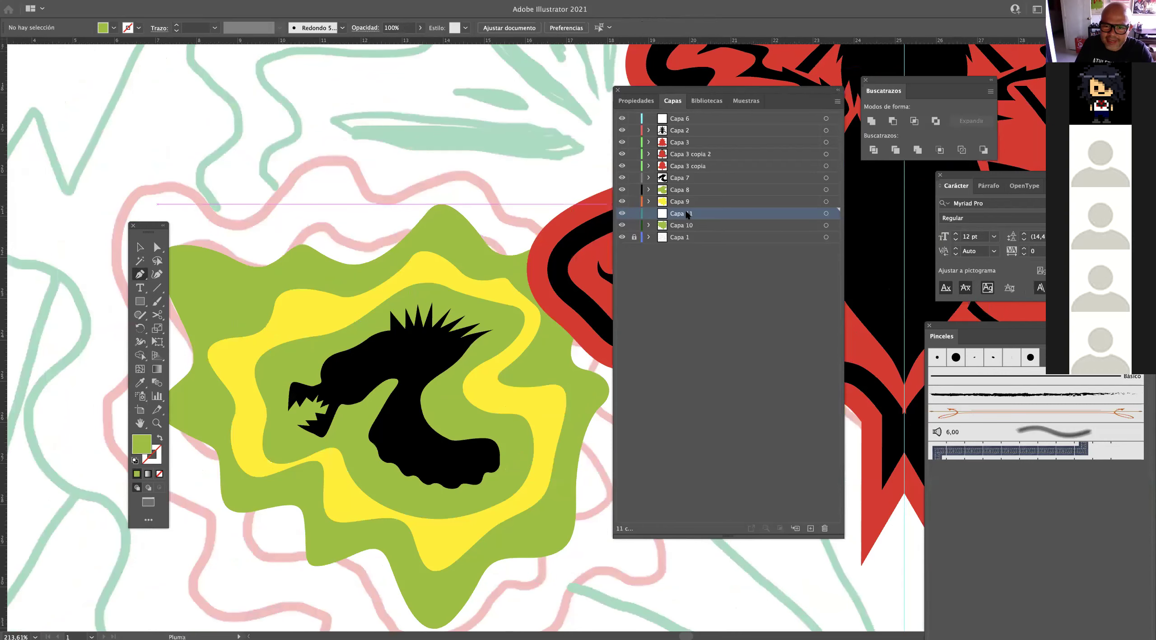
drag(689, 231, 689, 232)
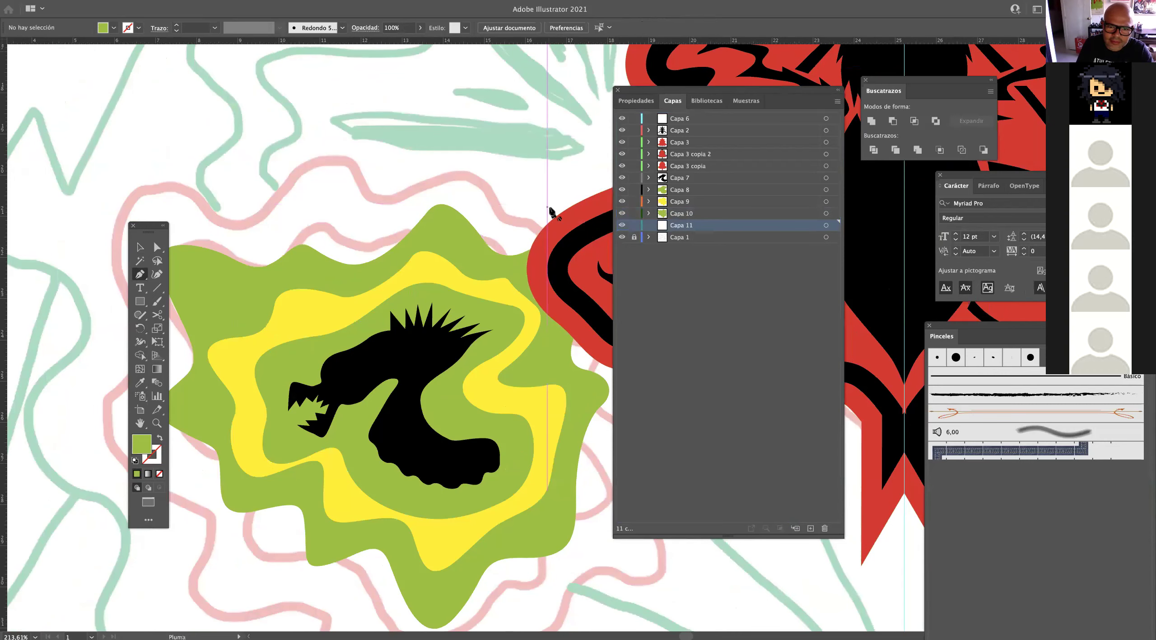
Draw the wavy top edge of the next larger ring outside the green shape with the Pen tool, switching from fill to stroke.
click(549, 207)
drag(489, 200, 378, 208)
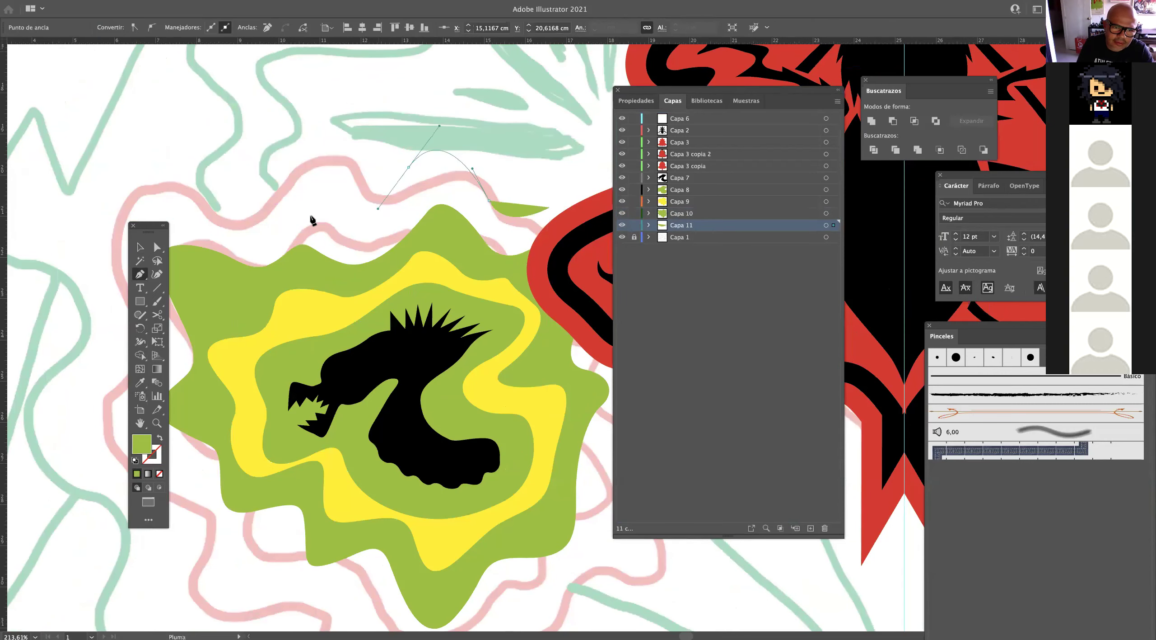
drag(307, 207, 263, 187)
scroll(407, 181, left, 5)
scroll(407, 181, down, 1)
drag(408, 173, 451, 194)
click(159, 438)
Continue the larger ring's wavy Pen path down the left side to the lower left of the green shape.
drag(323, 198, 336, 247)
drag(353, 323, 333, 355)
drag(402, 454, 473, 499)
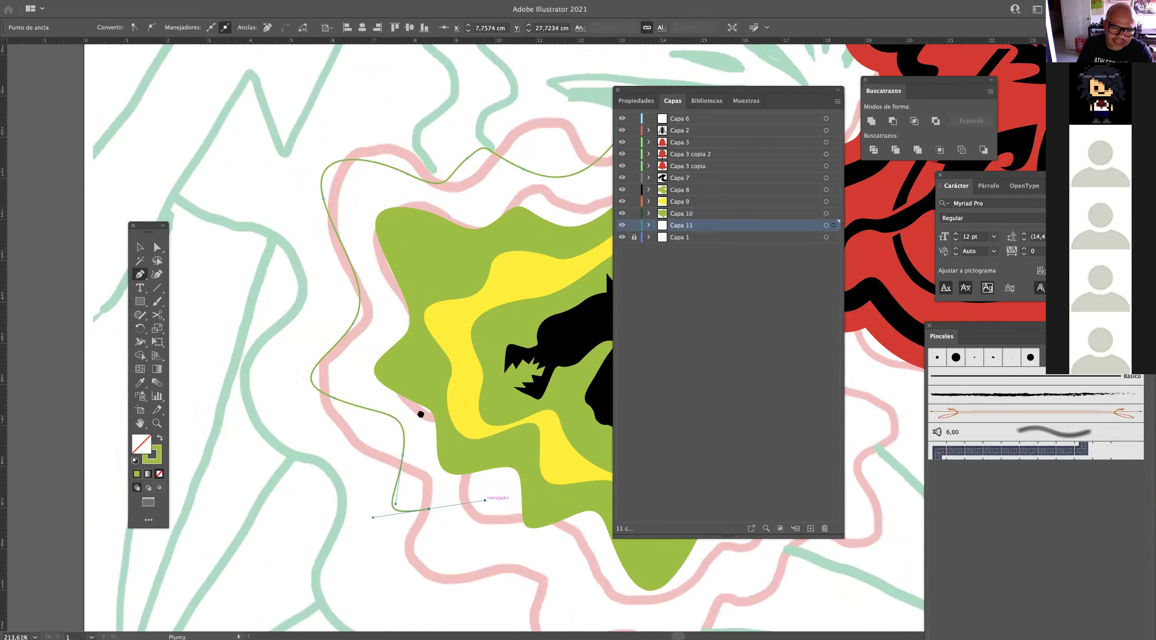
scroll(420, 414, down, 5)
scroll(420, 415, right, 3)
drag(380, 335, 374, 381)
drag(479, 368, 478, 364)
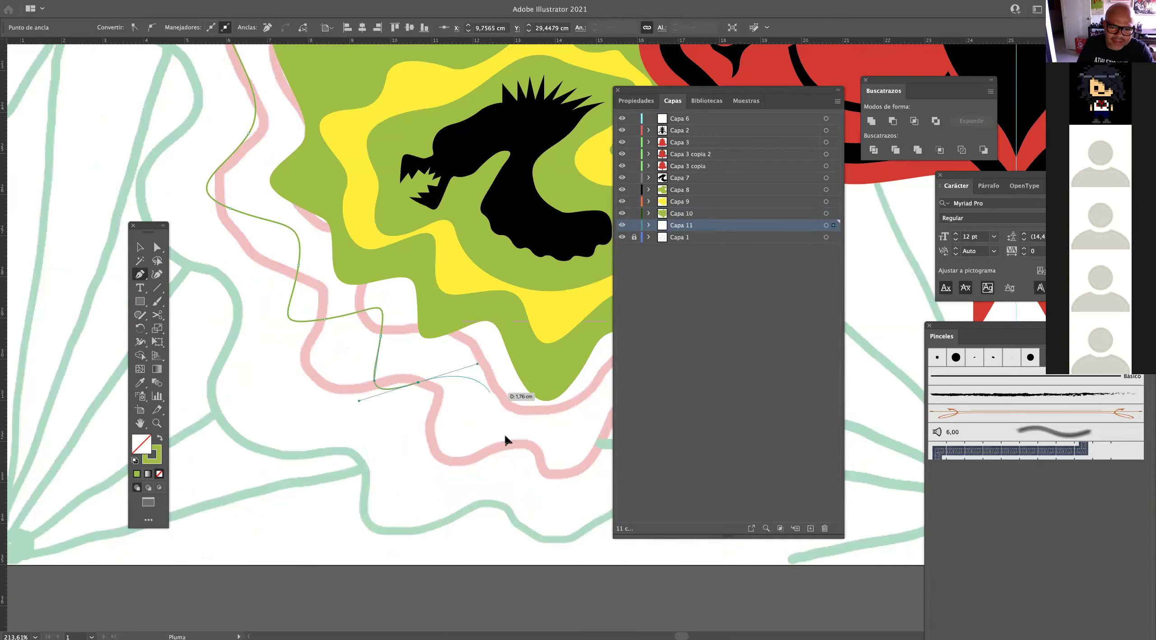
Extend the larger ring's wavy Pen path along the bottom to the lower right of the green shape.
drag(465, 436, 282, 401)
drag(382, 410, 522, 301)
scroll(496, 343, right, 5)
scroll(497, 343, up, 4)
drag(473, 389, 511, 386)
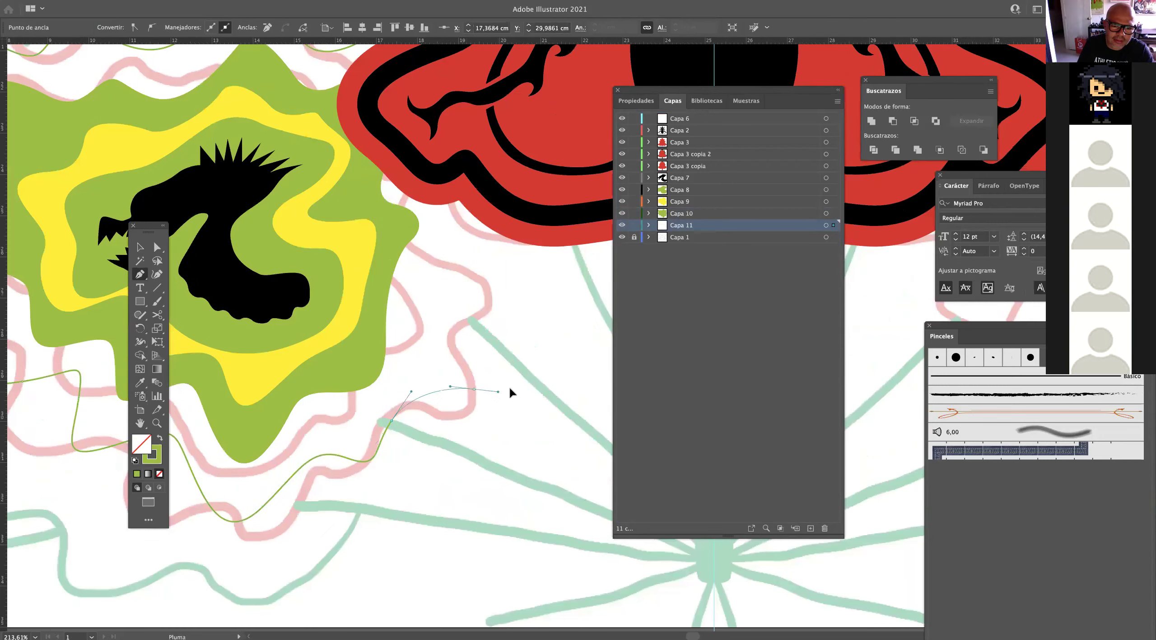
Bring the larger ring's Pen path up the right side behind the red figure to complete the outline at the top.
drag(467, 278, 451, 227)
drag(435, 171, 441, 149)
drag(455, 292, 456, 297)
scroll(456, 296, up, 4)
drag(459, 231, 460, 216)
drag(381, 220, 314, 248)
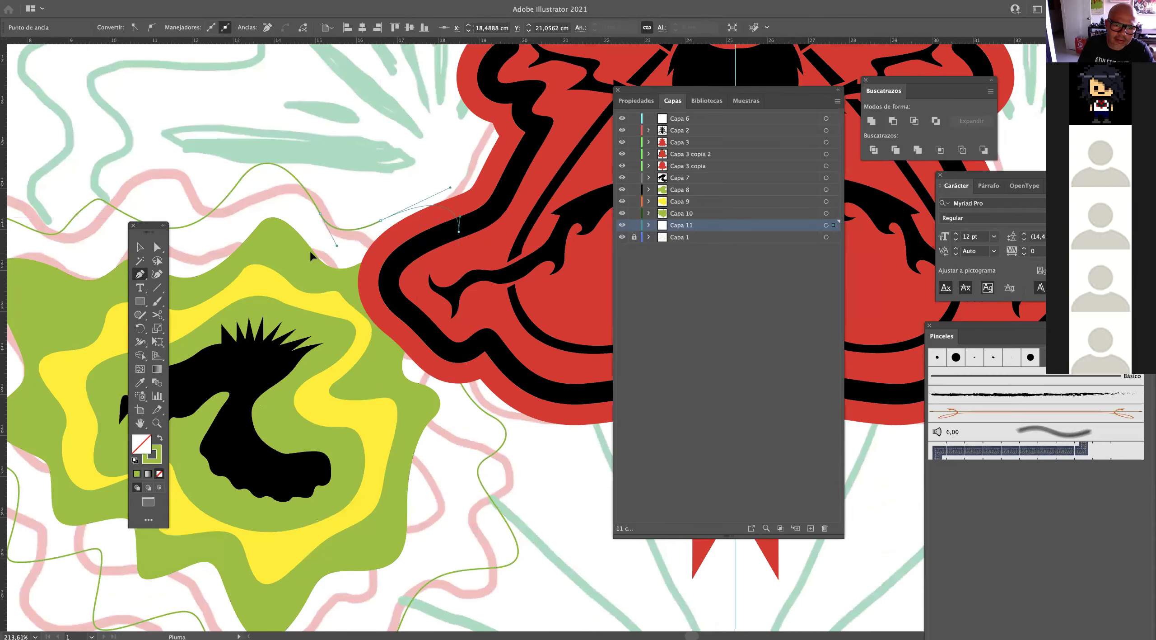
Fill the larger wavy ring with the yellow sampled from the existing ring and deselect it.
click(140, 383)
click(355, 325)
key(v)
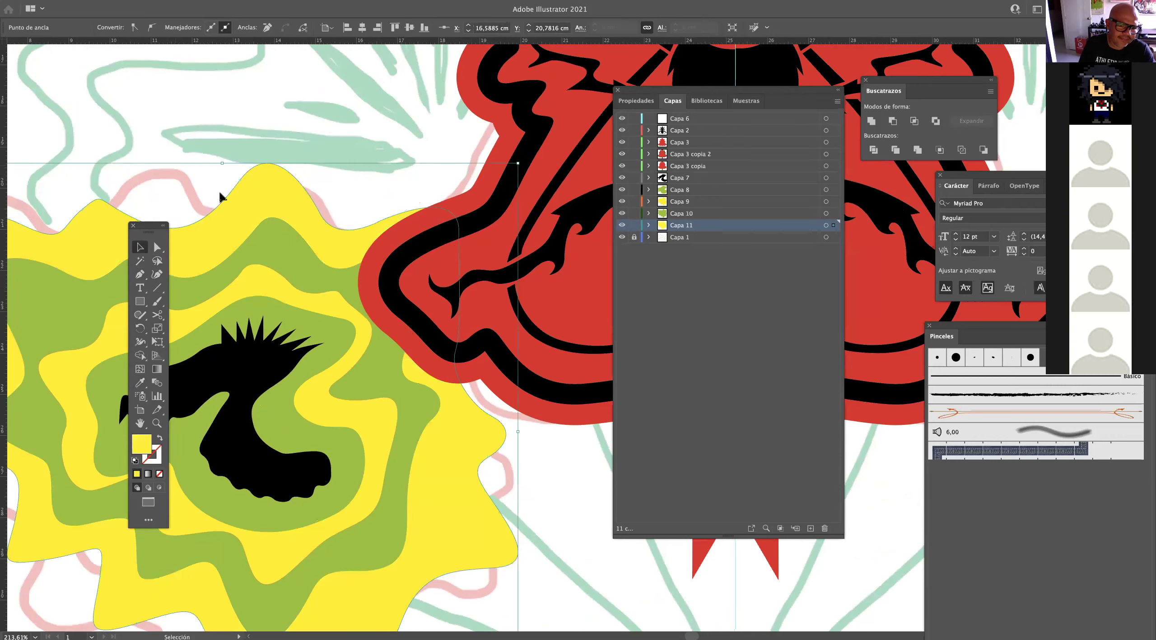
click(221, 197)
Create a new layer above Capa 6 at the top of the layer stack.
scroll(415, 273, down, 5)
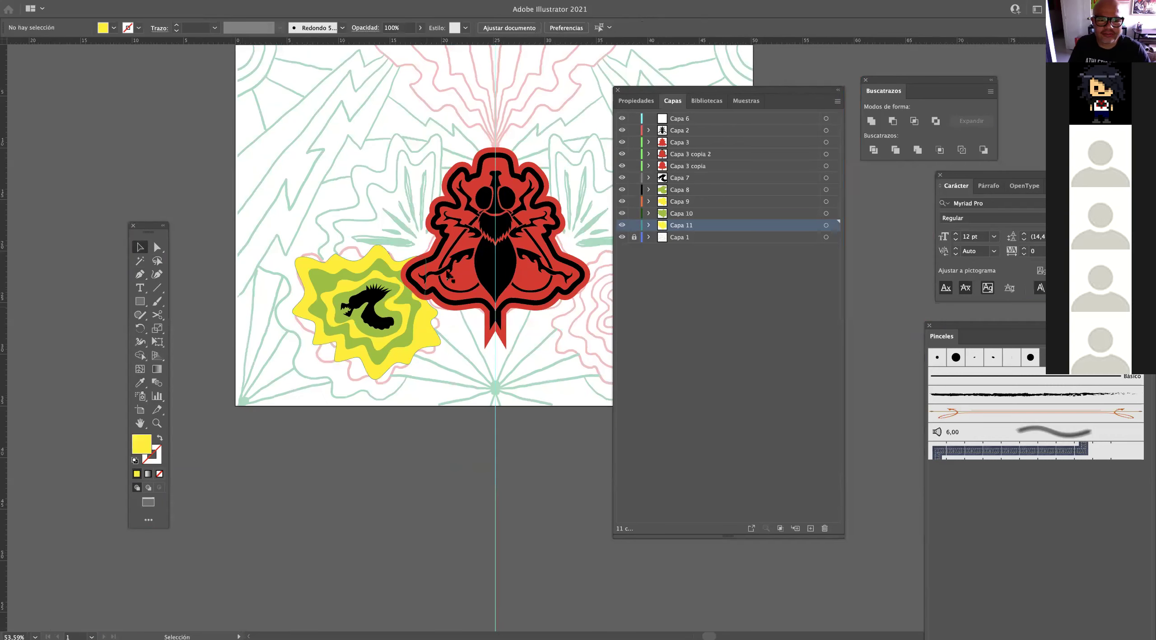
scroll(417, 186, up, 5)
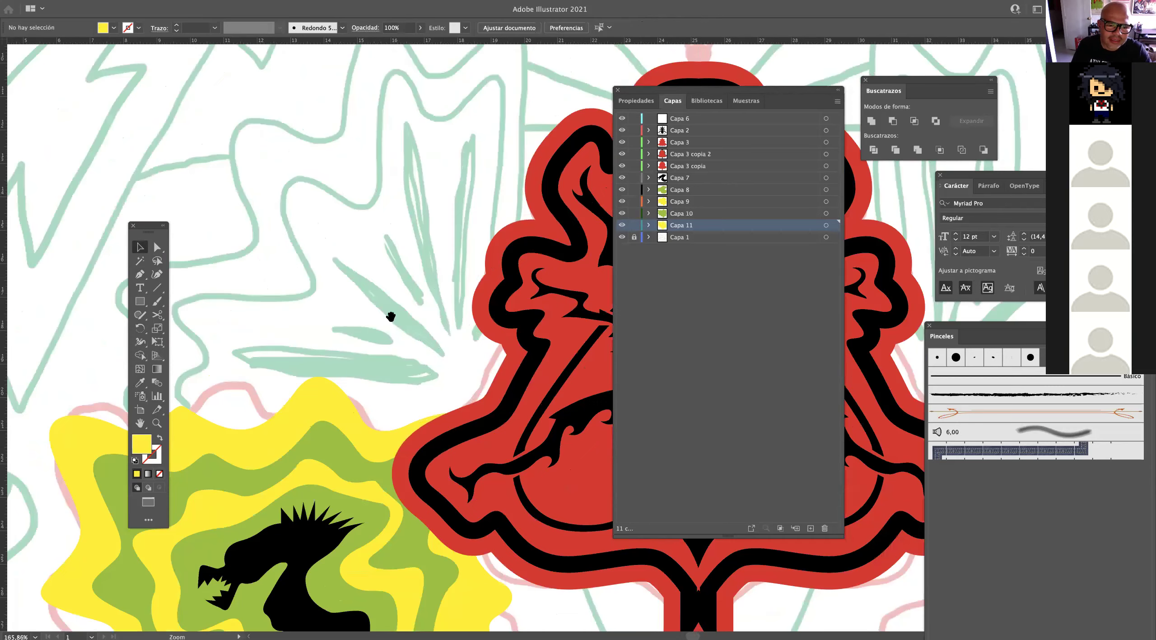
click(705, 120)
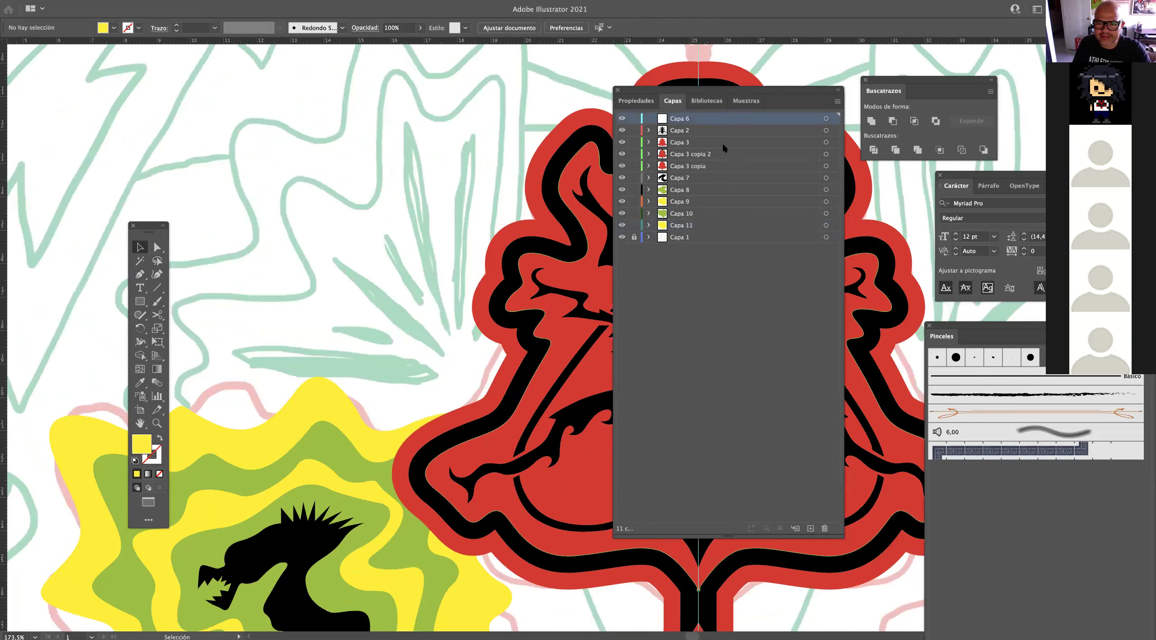
click(811, 528)
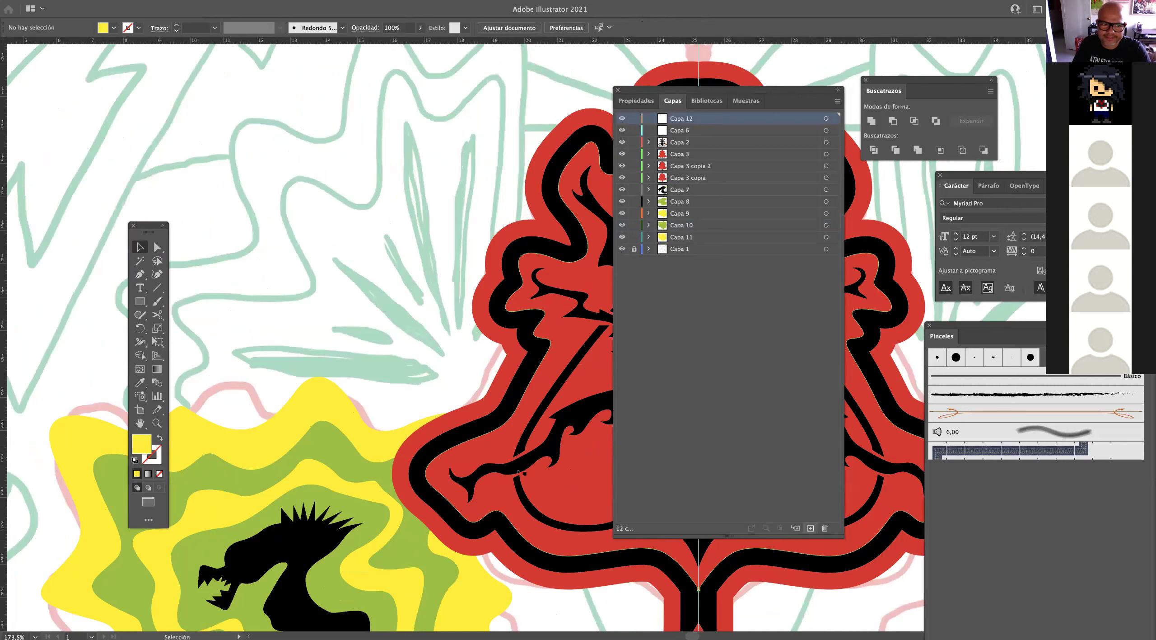
Draw a narrow vertical ellipse about 0.45 cm wide and 8.57 cm high beside the sketched leaves with the Ellipse tool.
click(140, 304)
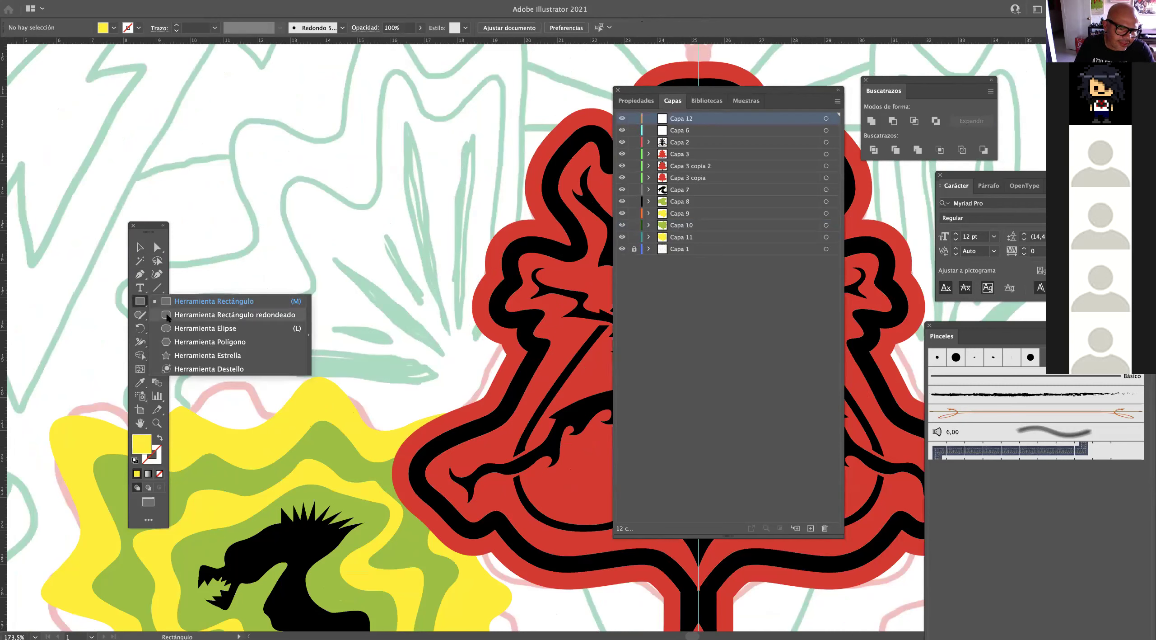
click(171, 316)
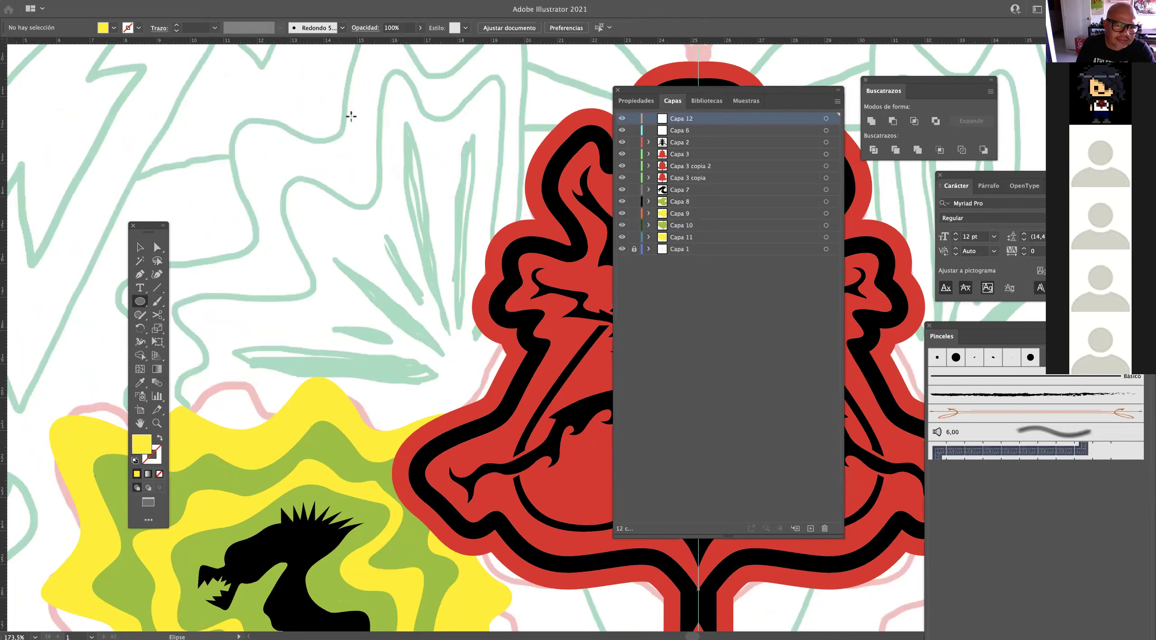
drag(358, 71, 370, 370)
click(140, 247)
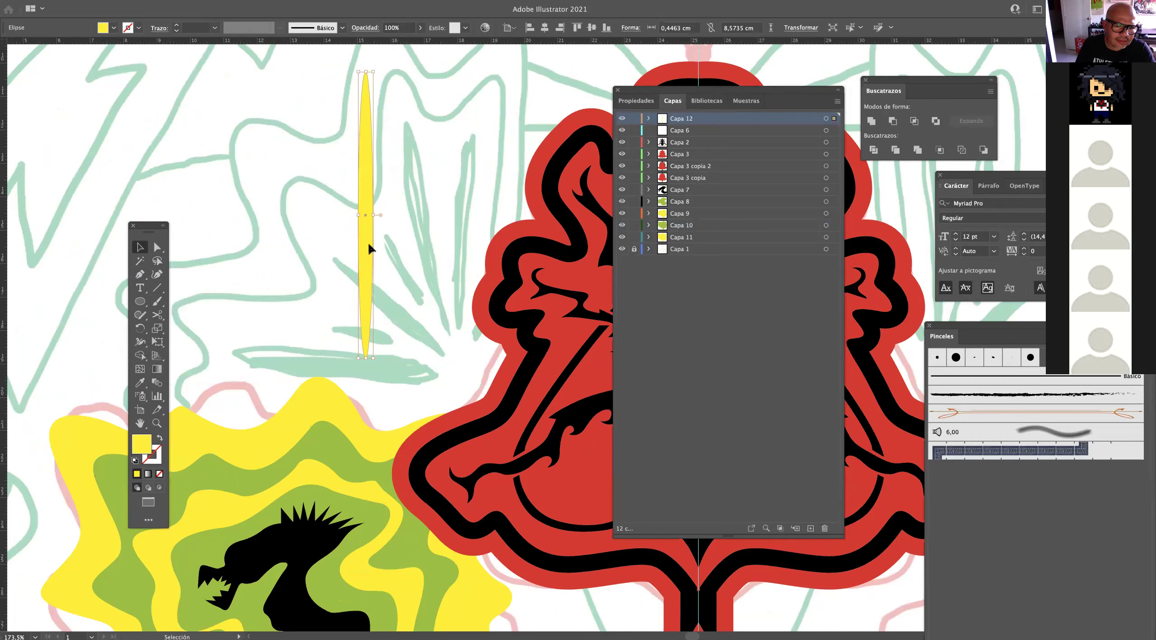
Move the narrow ellipse onto the tall vertical leaf of the sketch, next to the red figure.
drag(367, 271, 455, 242)
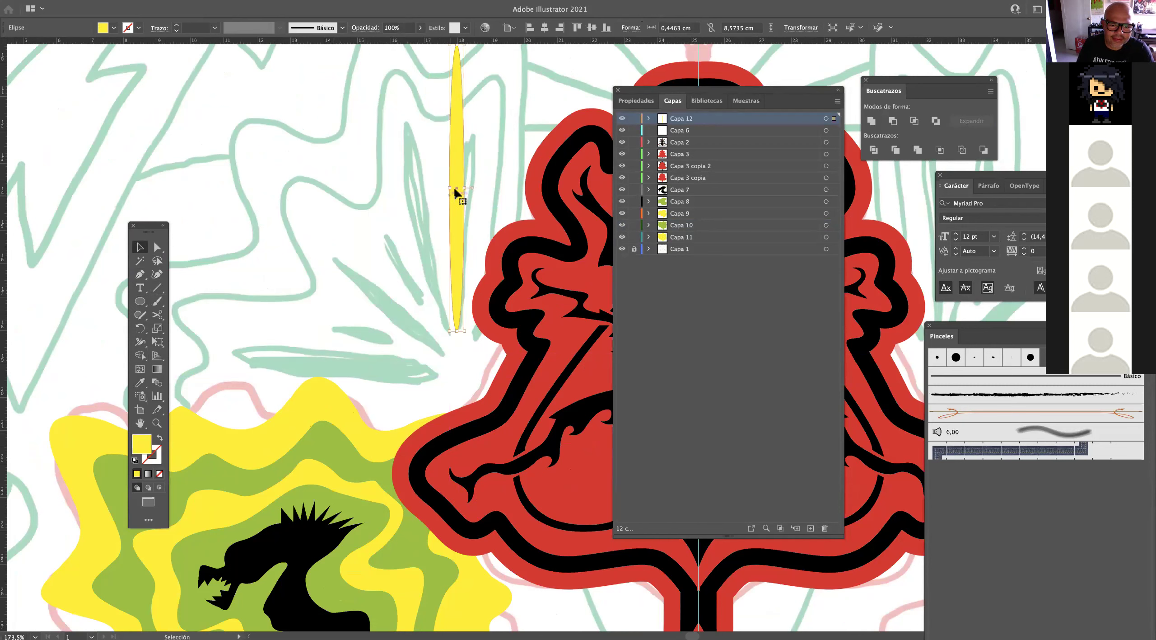
mouse_move(456, 187)
mouse_down()
mouse_move(457, 221)
mouse_move(456, 200)
mouse_up()
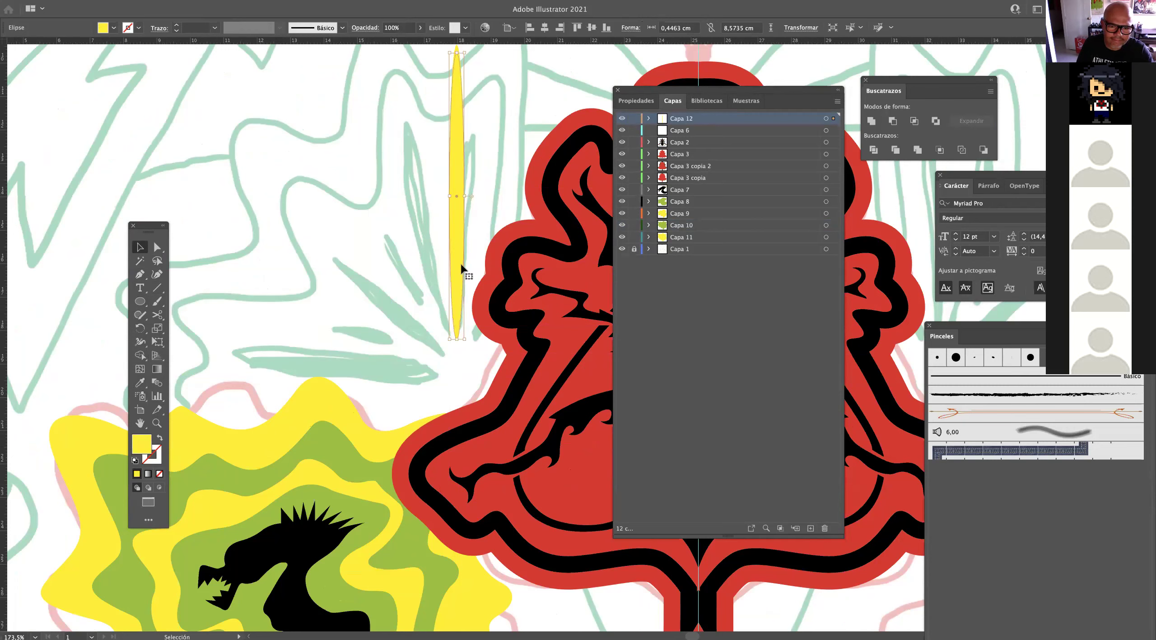
key(space)
drag(393, 322, 402, 407)
Fill the narrow ellipse with the black sampled from the central figure and deselect it.
click(140, 383)
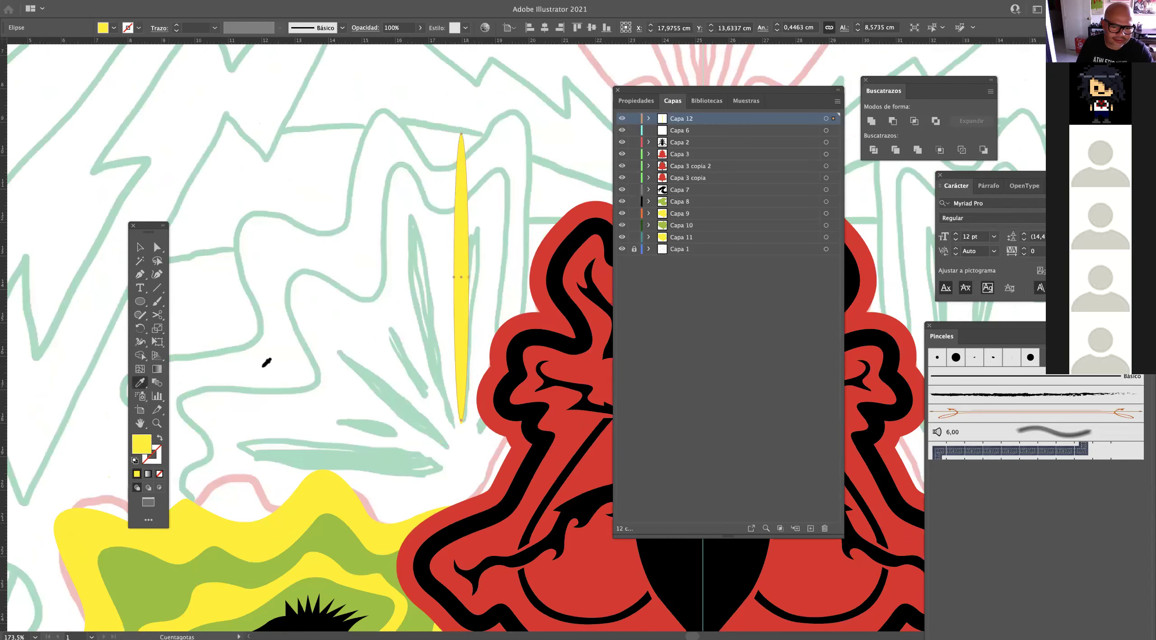
click(530, 416)
click(140, 247)
click(249, 268)
Make a copy of the black ellipse, shrink it to about 4.49 cm long, and tilt it along the neighbouring sketched leaf.
click(454, 334)
key(a)
key(super+v)
drag(582, 301, 431, 267)
drag(429, 154, 384, 160)
drag(411, 278, 398, 231)
drag(374, 127, 392, 147)
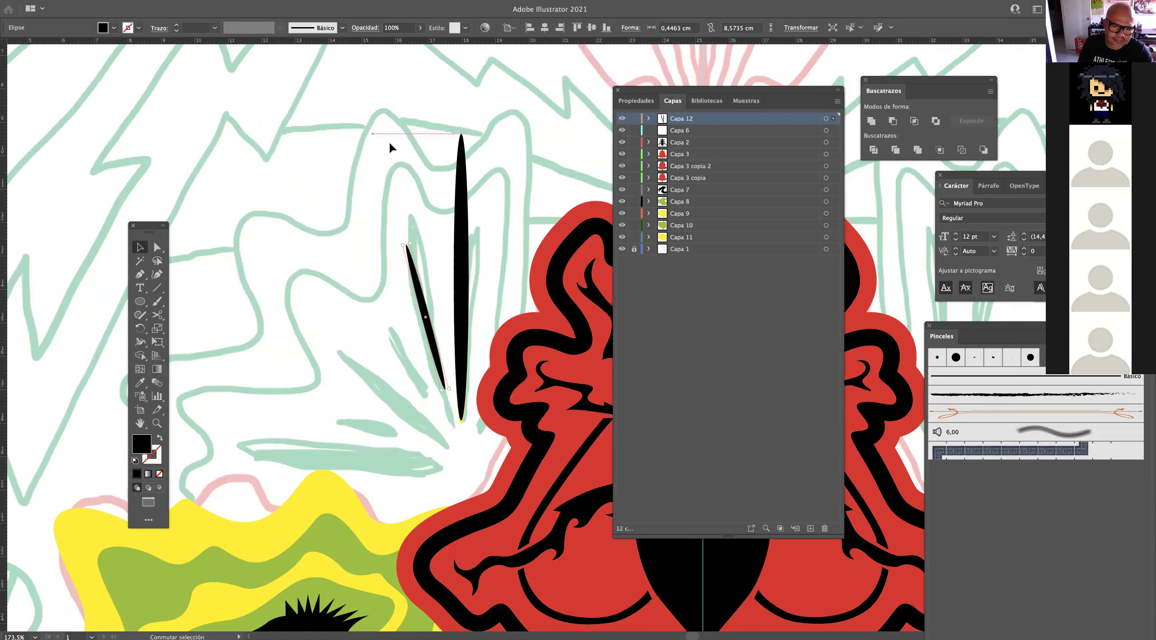
Adjust the small tilted ellipse over its sketched leaf and place a duplicate of it between that leaf and the tall ellipse.
click(444, 330)
scroll(447, 338, up, 3)
click(441, 355)
mouse_move(436, 341)
mouse_down()
mouse_move(454, 287)
mouse_move(432, 352)
mouse_up()
alt+drag(403, 264, 421, 212)
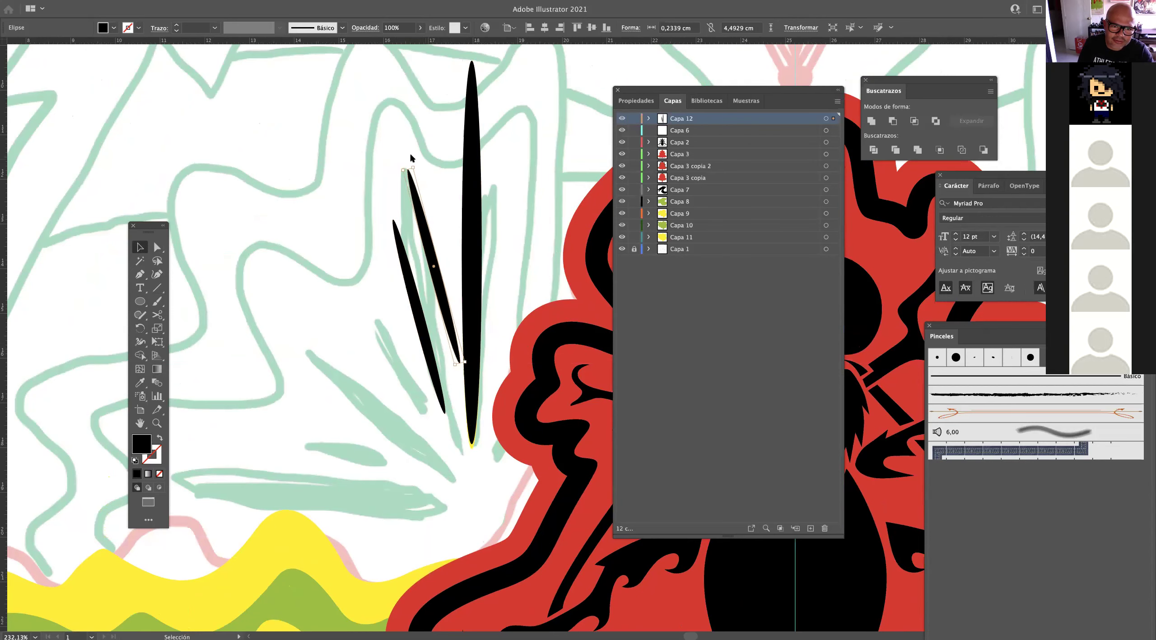
Tilt the middle small black ellipse more upright and move it down between the short leaf and the tall ellipse.
scroll(412, 157, up, 3)
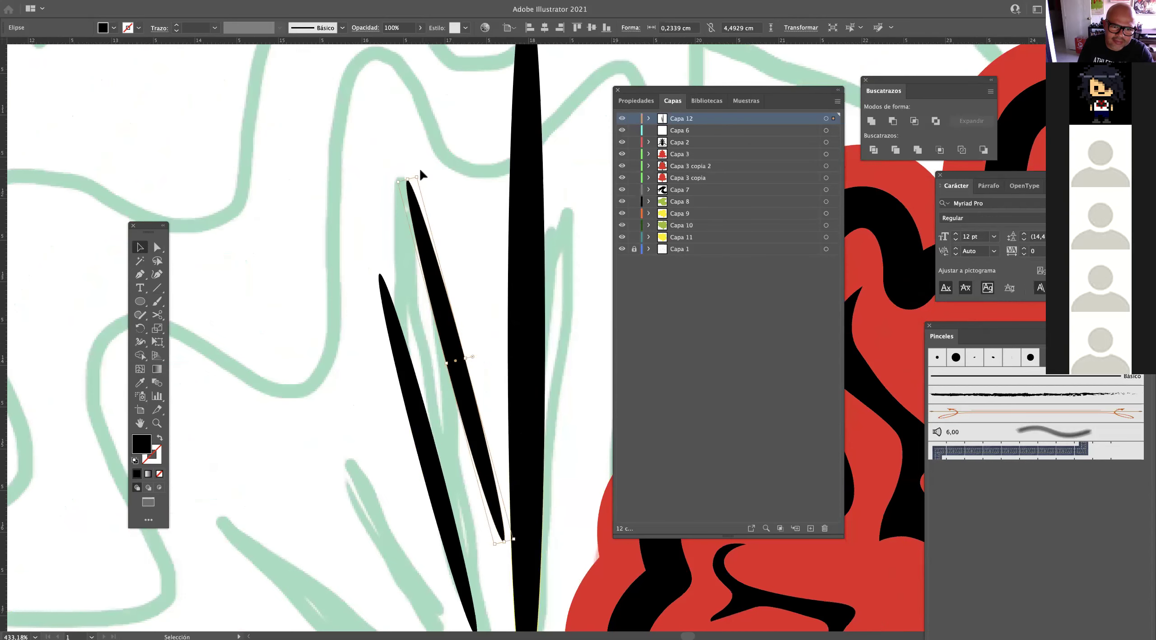
mouse_move(422, 174)
mouse_down()
mouse_move(447, 172)
mouse_move(435, 173)
mouse_up()
drag(455, 323, 460, 349)
drag(479, 284, 374, 144)
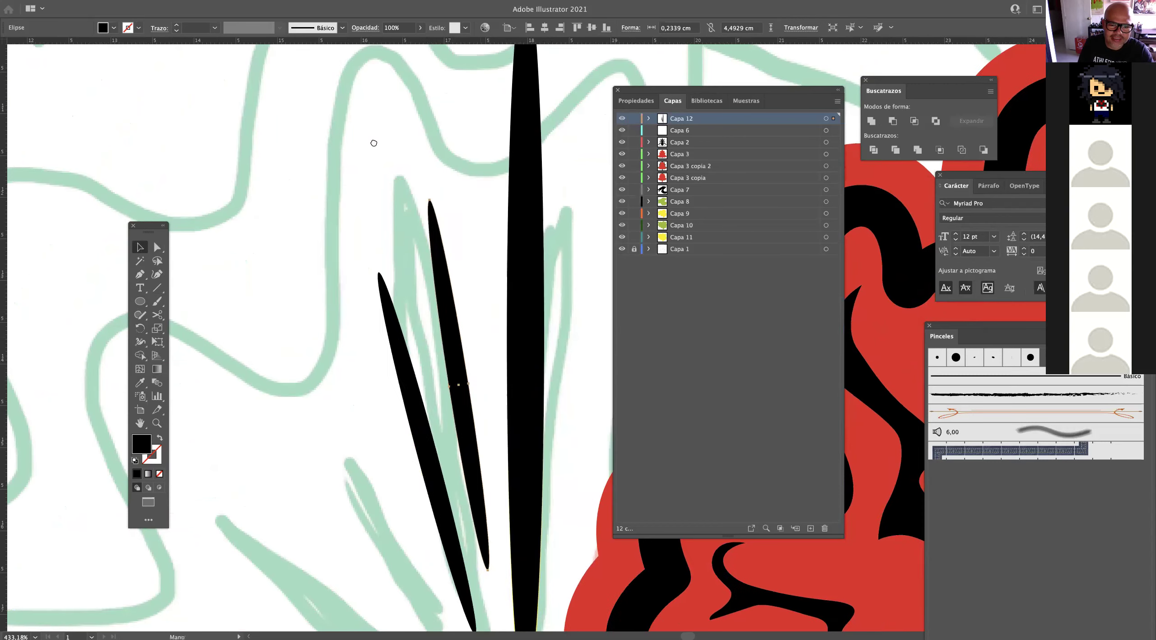
click(482, 268)
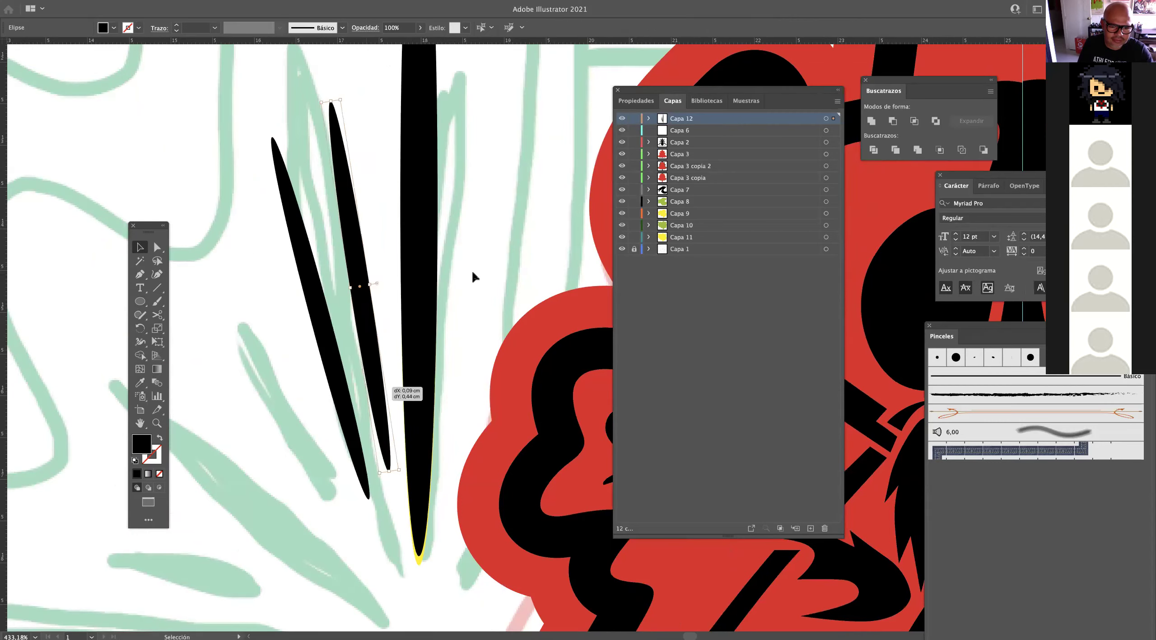
scroll(467, 283, down, 2)
scroll(312, 270, down, 5)
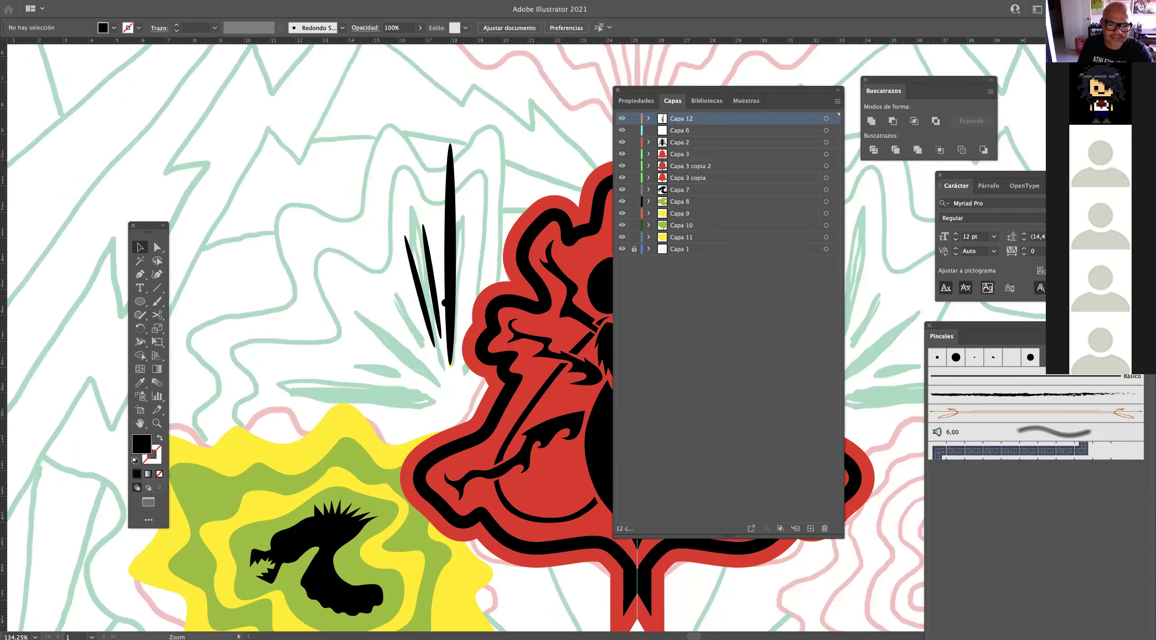
Duplicate the three black ellipses as a set and rotate the copy onto the sketched diagonal leaf, converging at the tall ellipse's base.
scroll(449, 332, up, 3)
mouse_move(416, 304)
mouse_down()
mouse_move(449, 274)
mouse_move(560, 287)
mouse_move(280, 252)
mouse_up()
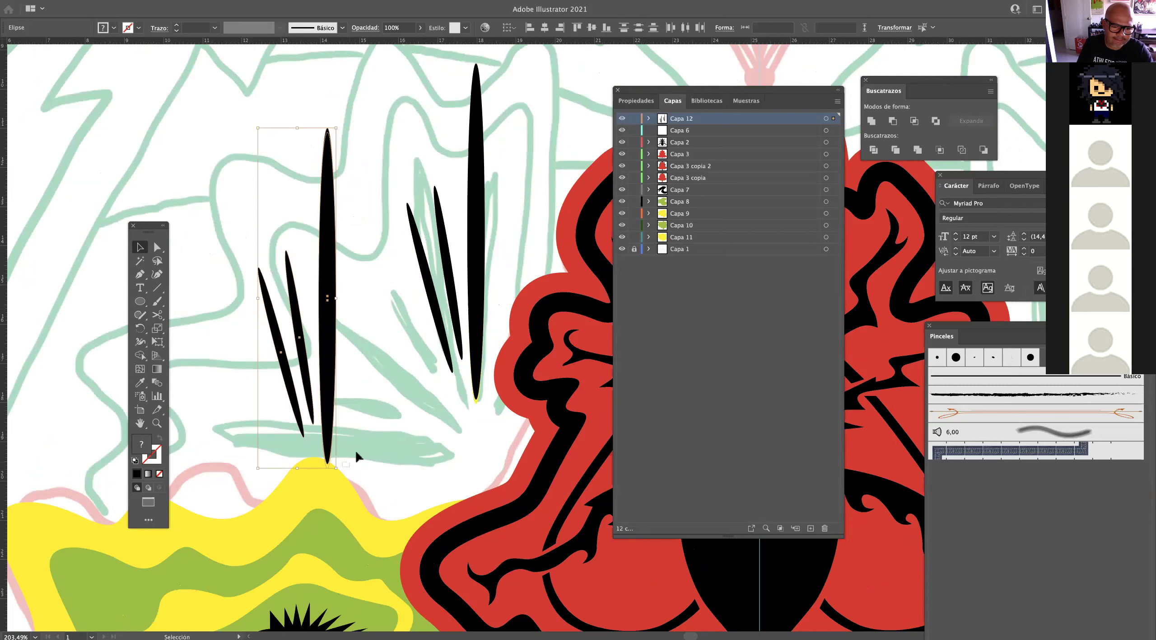
key(a)
key(v)
mouse_move(340, 127)
mouse_down()
mouse_move(230, 145)
mouse_move(222, 161)
mouse_up()
mouse_move(345, 293)
mouse_down()
mouse_move(381, 341)
mouse_move(368, 313)
mouse_move(382, 307)
mouse_up()
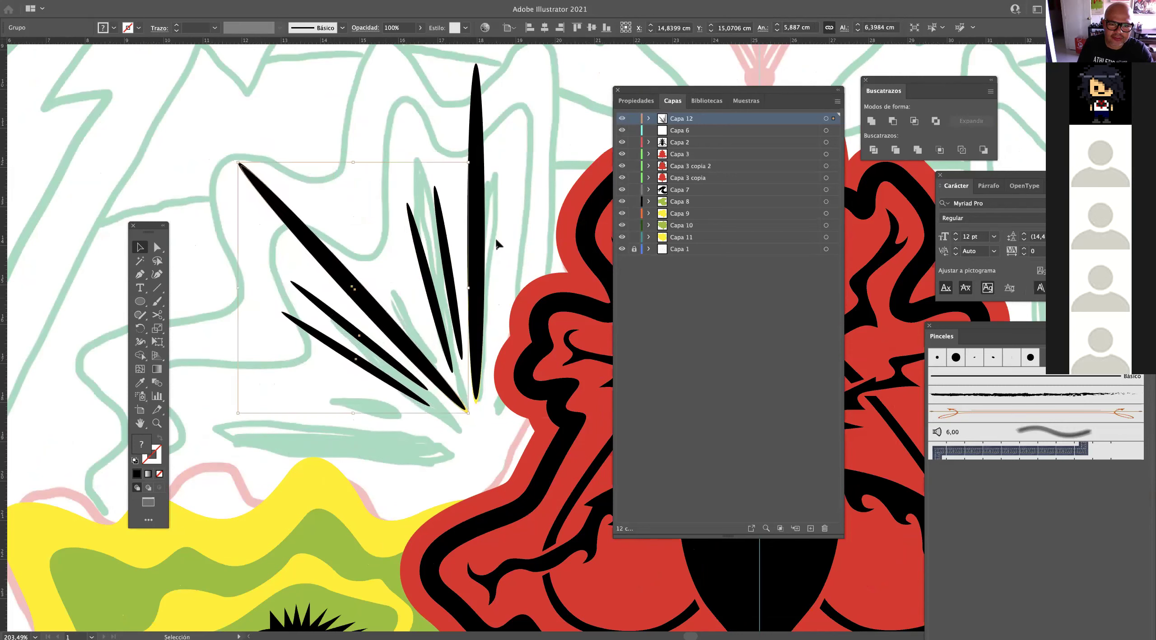
click(337, 407)
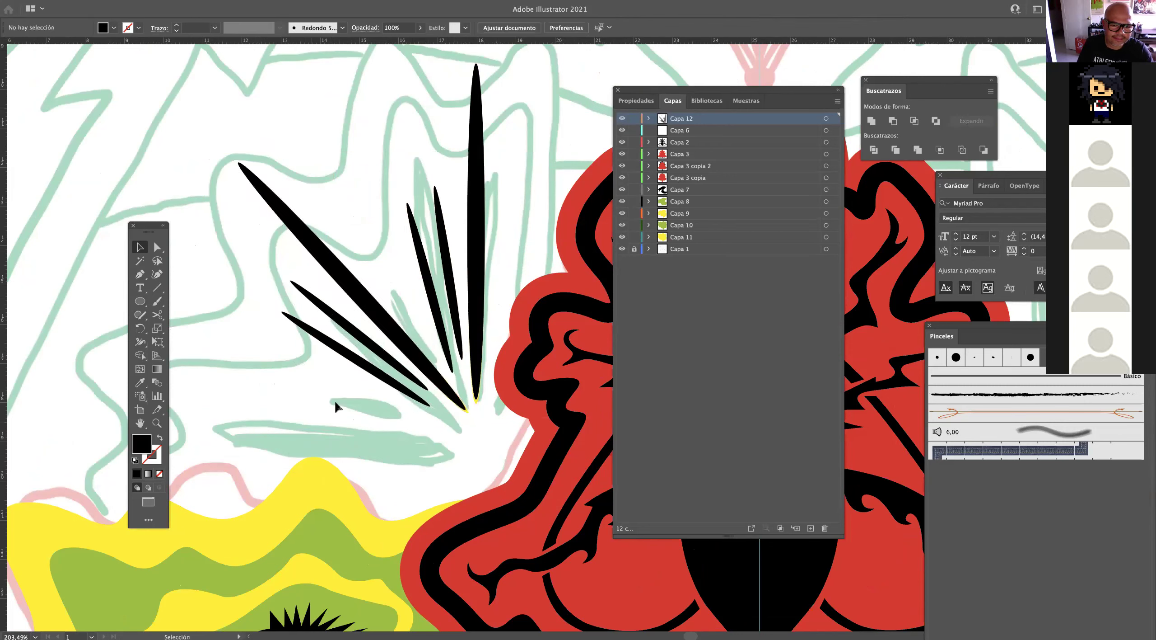
Make another copy of the diagonal ellipse group and rotate it nearly horizontal over the lowest sketched leaf, then deselect it.
click(393, 321)
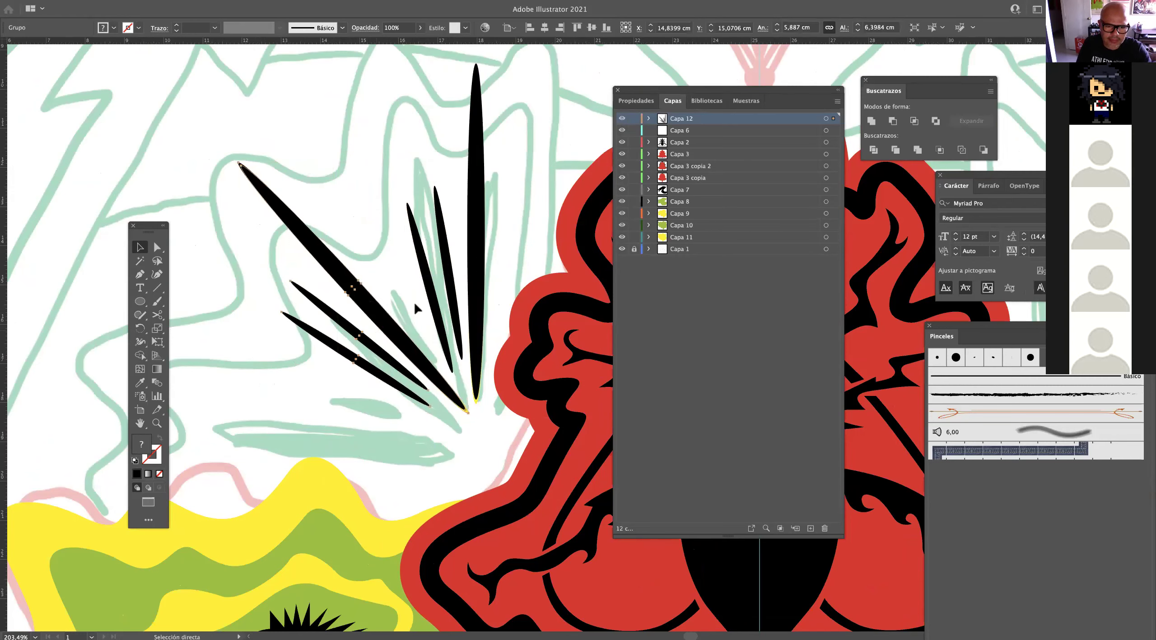
drag(375, 335, 599, 386)
drag(515, 282, 210, 329)
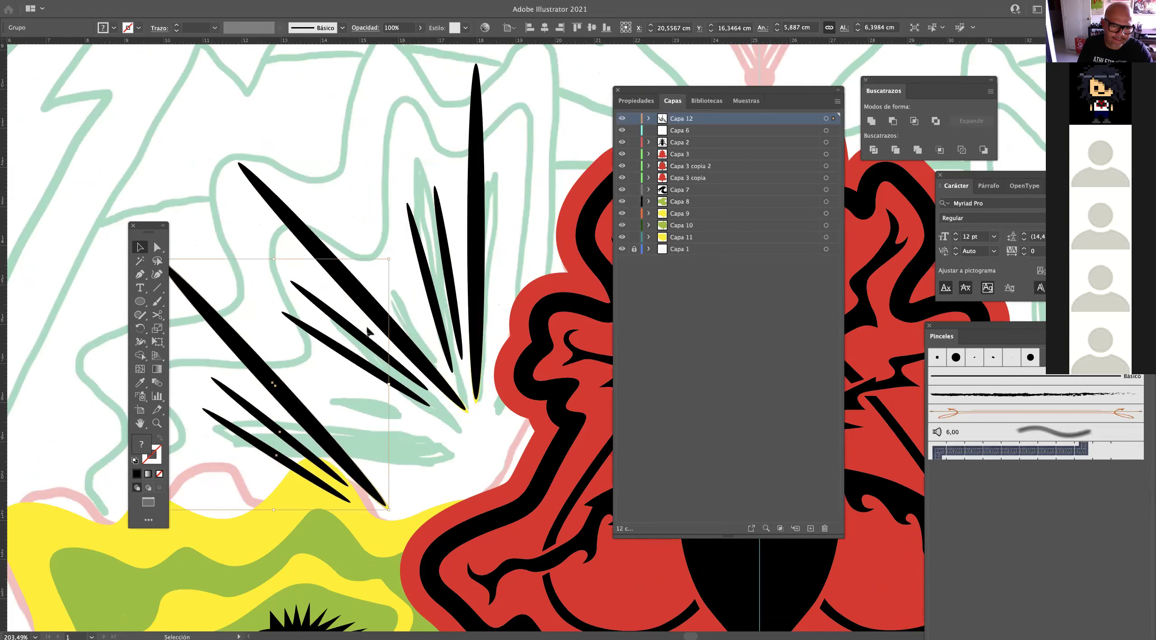
drag(394, 255, 307, 222)
drag(363, 403, 389, 403)
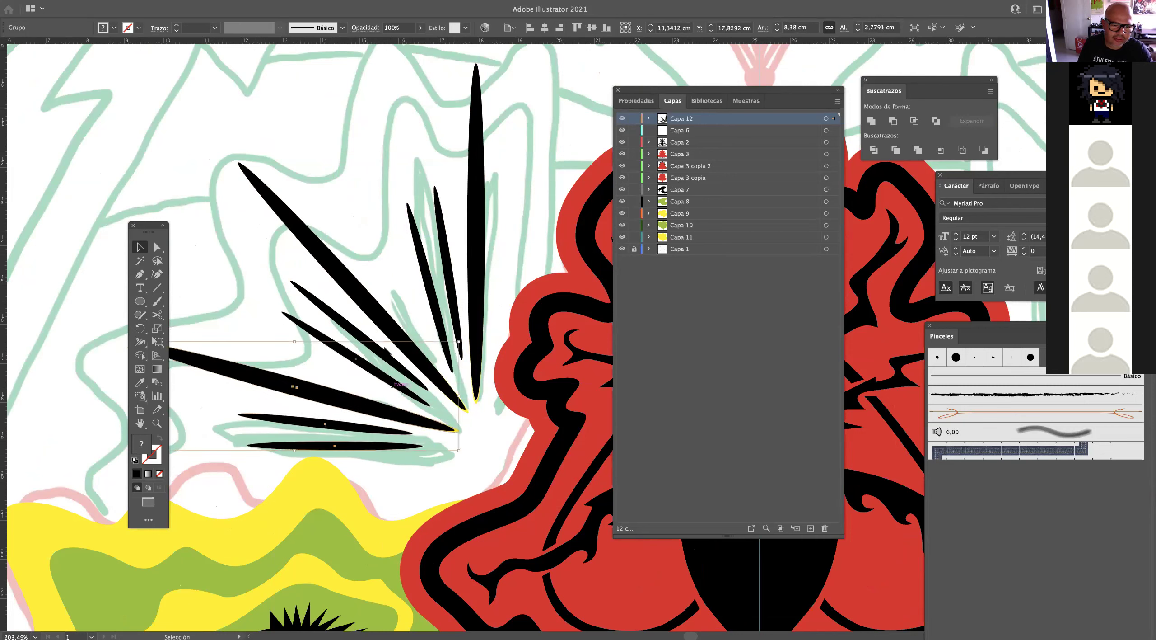
click(362, 219)
drag(373, 269, 244, 273)
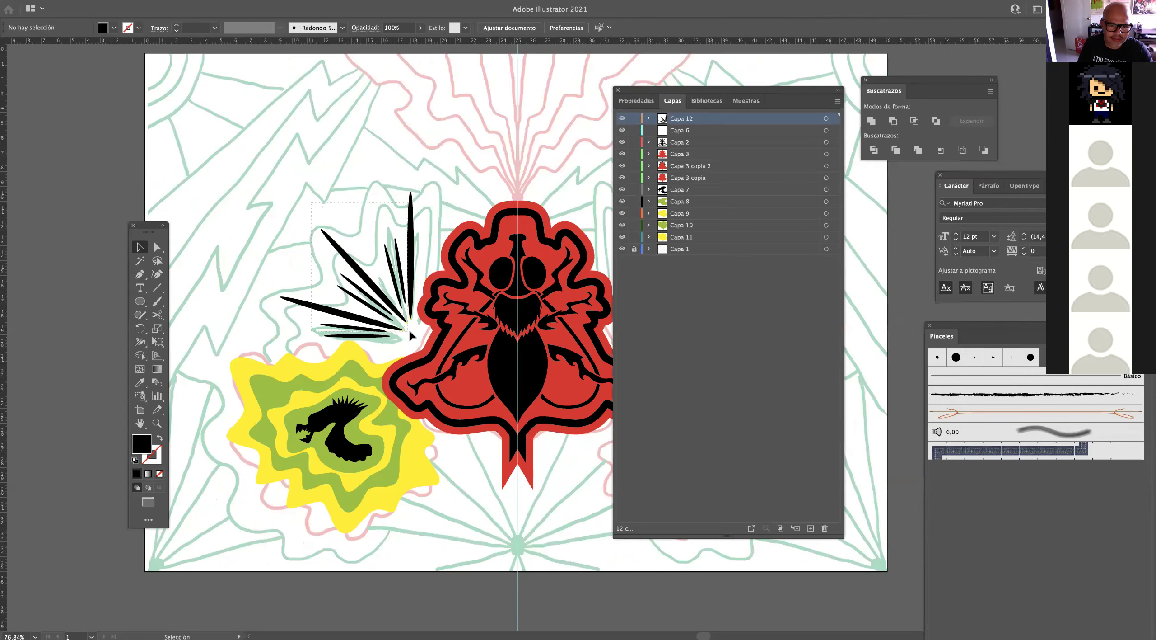
Fill the leftover yellow ellipse at the tall leaf's base with the black sampled from the central figure and deselect it.
click(410, 332)
click(140, 382)
click(513, 357)
click(140, 248)
click(232, 209)
scroll(437, 271, down, 3)
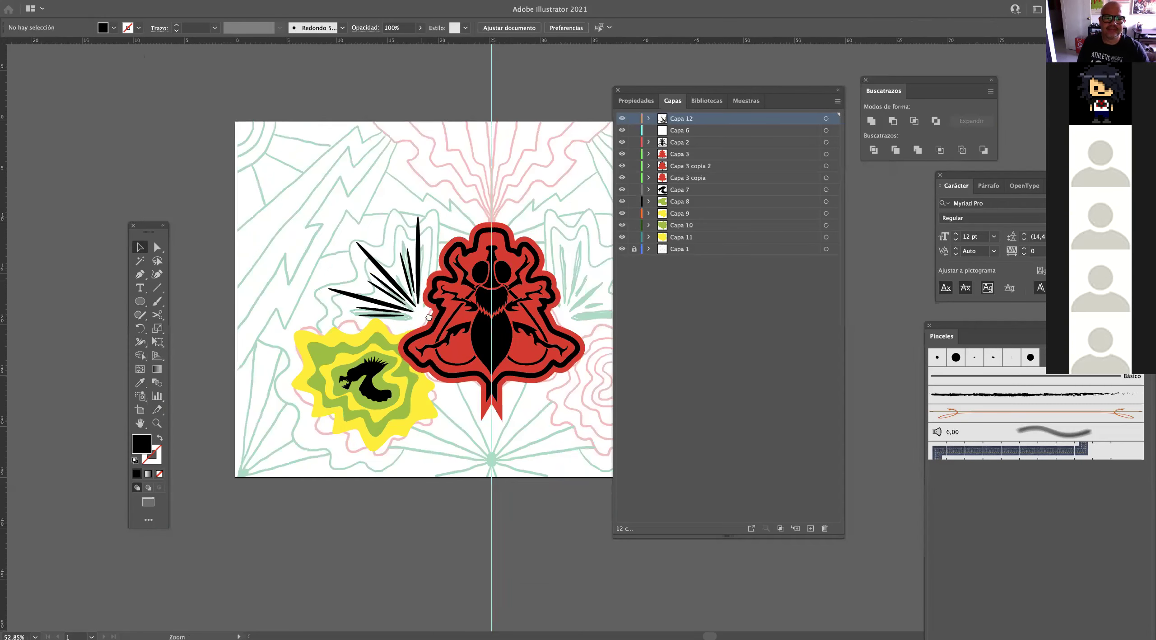
scroll(437, 271, up, 1)
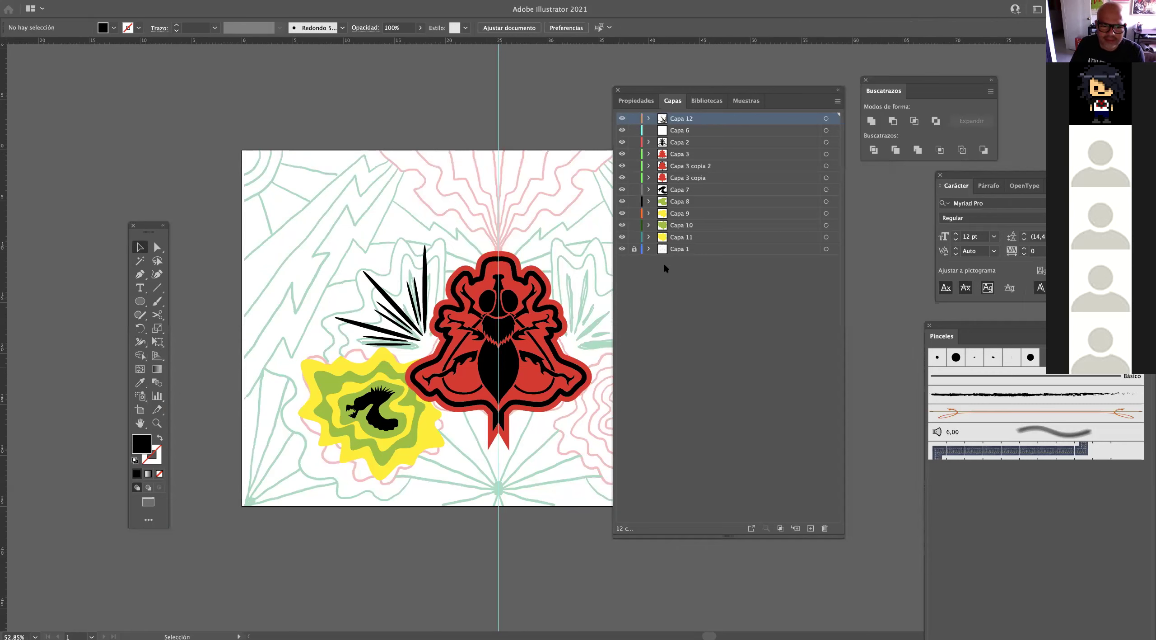
Create a layer directly above Capa 1 and start a Pen outline around the tall leaf with a black stroke and no fill.
click(686, 250)
click(811, 528)
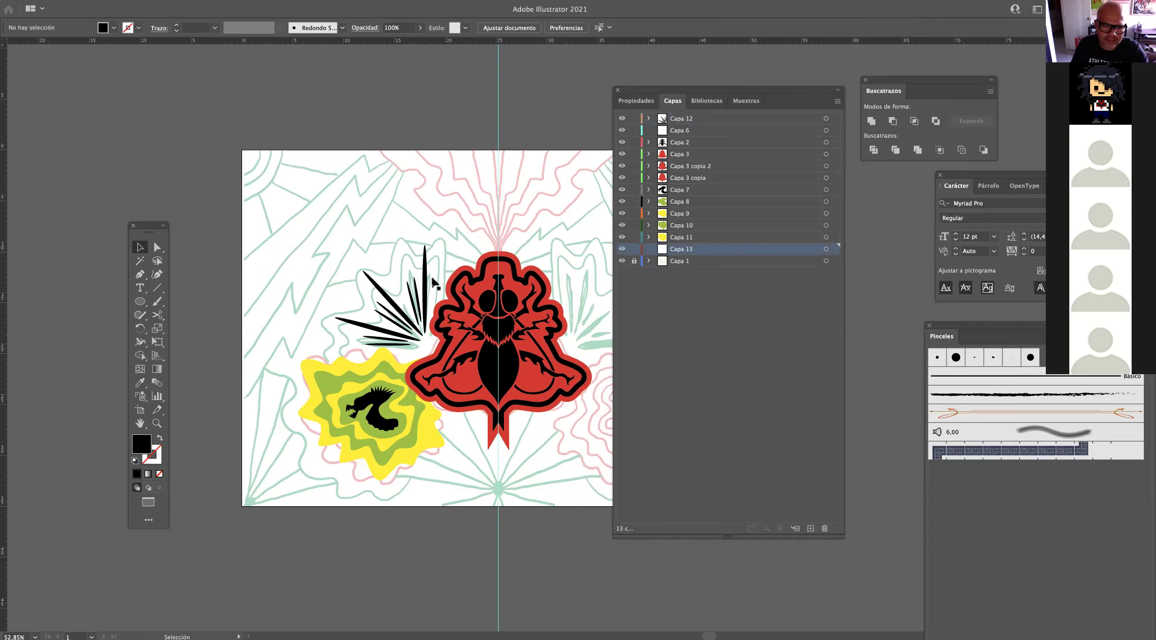
drag(406, 272, 534, 307)
key(p)
click(477, 414)
drag(474, 245, 465, 174)
click(436, 227)
drag(421, 271, 405, 244)
click(160, 437)
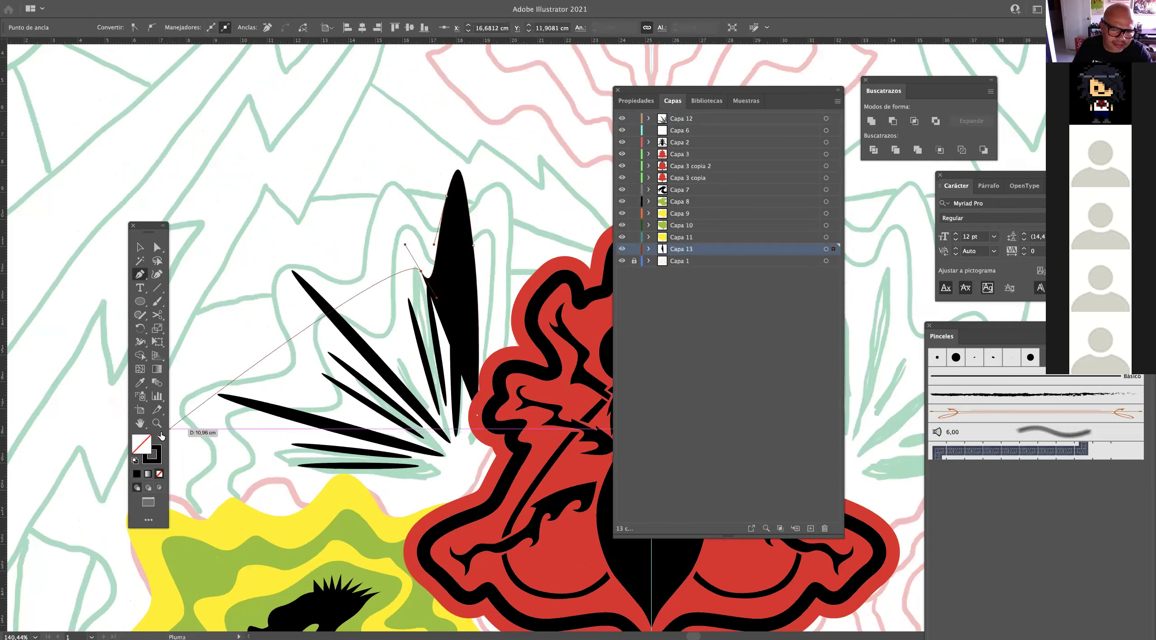
Continue the wavy Pen outline around the diagonal and lowest leaves and run it underneath the red figure.
drag(395, 280, 396, 316)
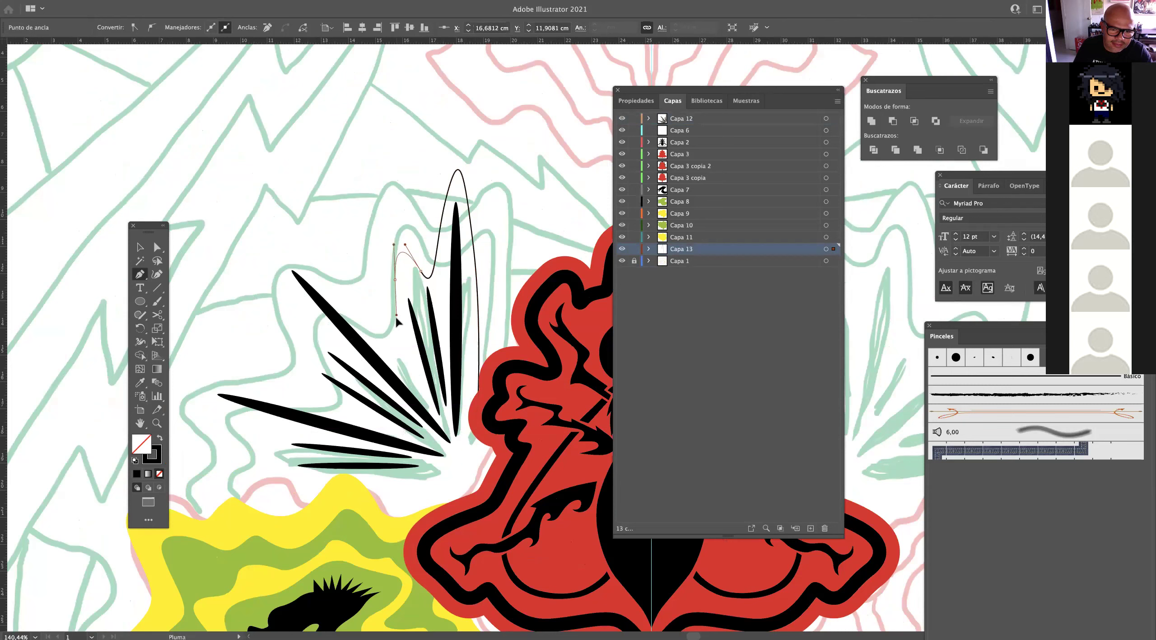
drag(316, 265, 285, 297)
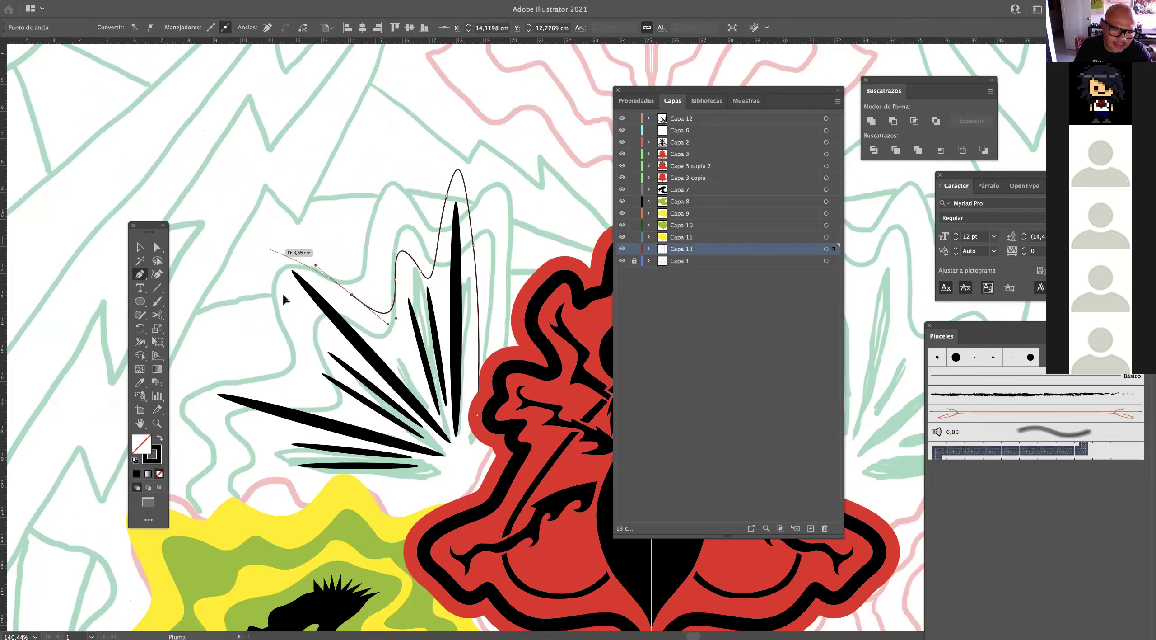
drag(303, 341, 352, 390)
drag(390, 402, 406, 425)
drag(467, 403, 491, 382)
drag(494, 364, 491, 338)
click(491, 338)
click(441, 319)
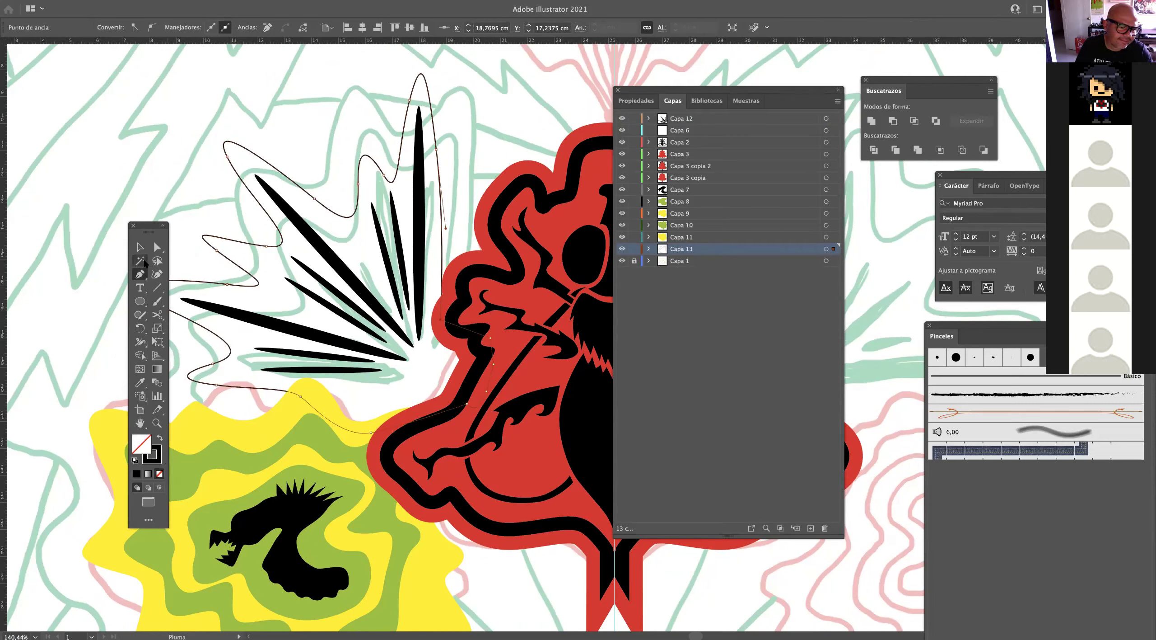
Fill the leaf outline with the green sampled from the creature's rings, deselect it, and hide the sketch layer Capa 1.
click(140, 247)
click(140, 382)
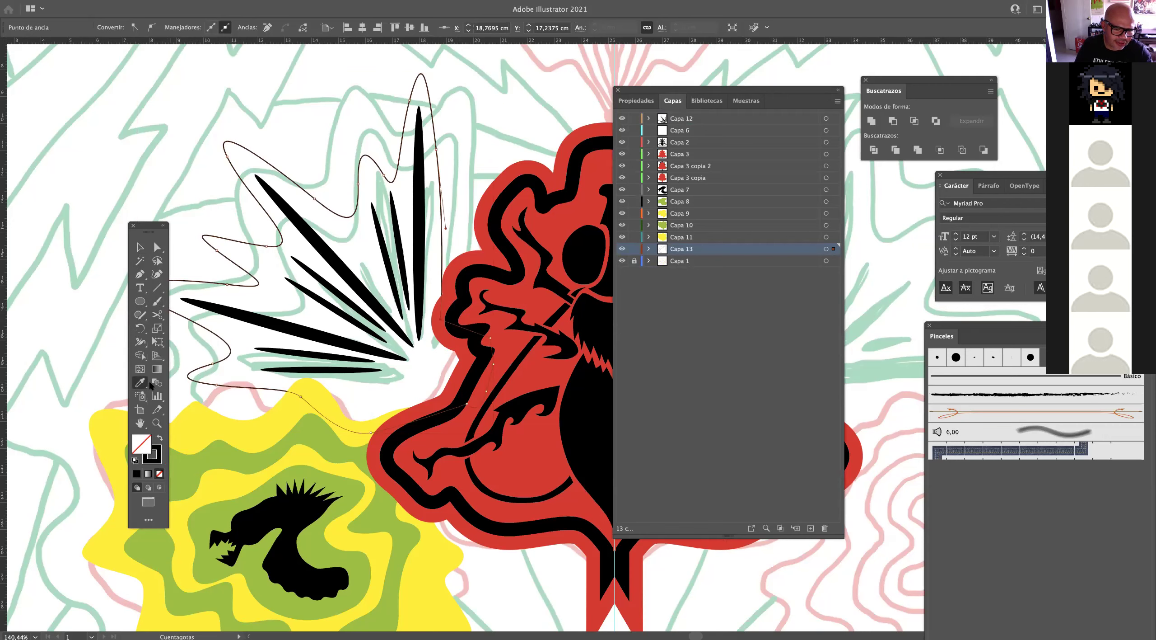
click(335, 450)
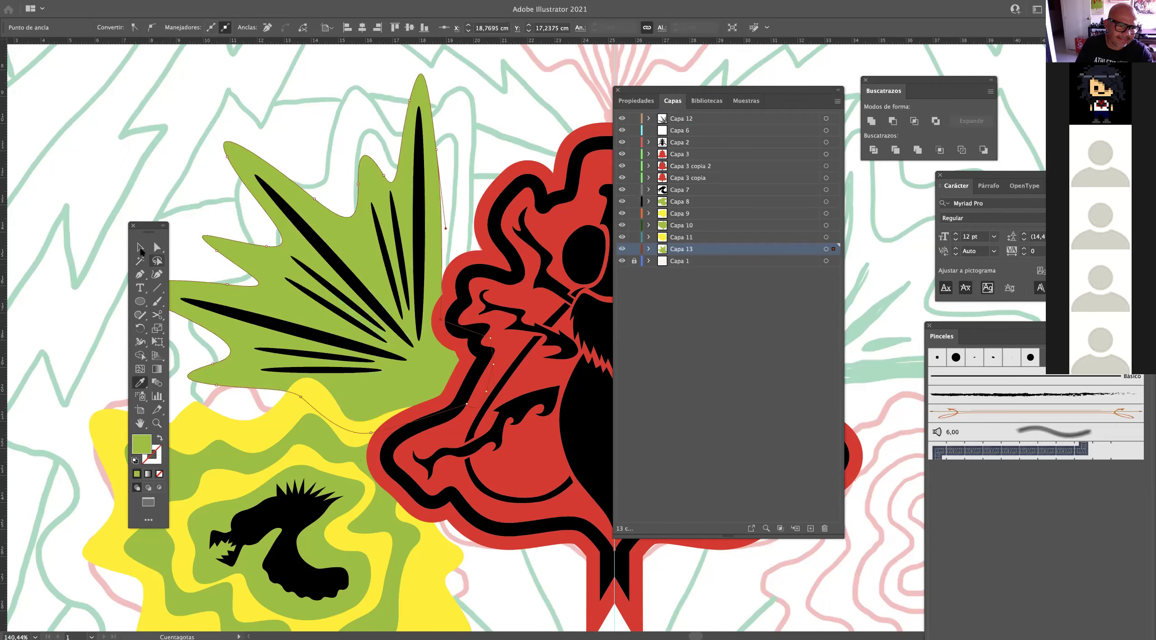
click(159, 185)
drag(431, 267, 271, 271)
click(622, 260)
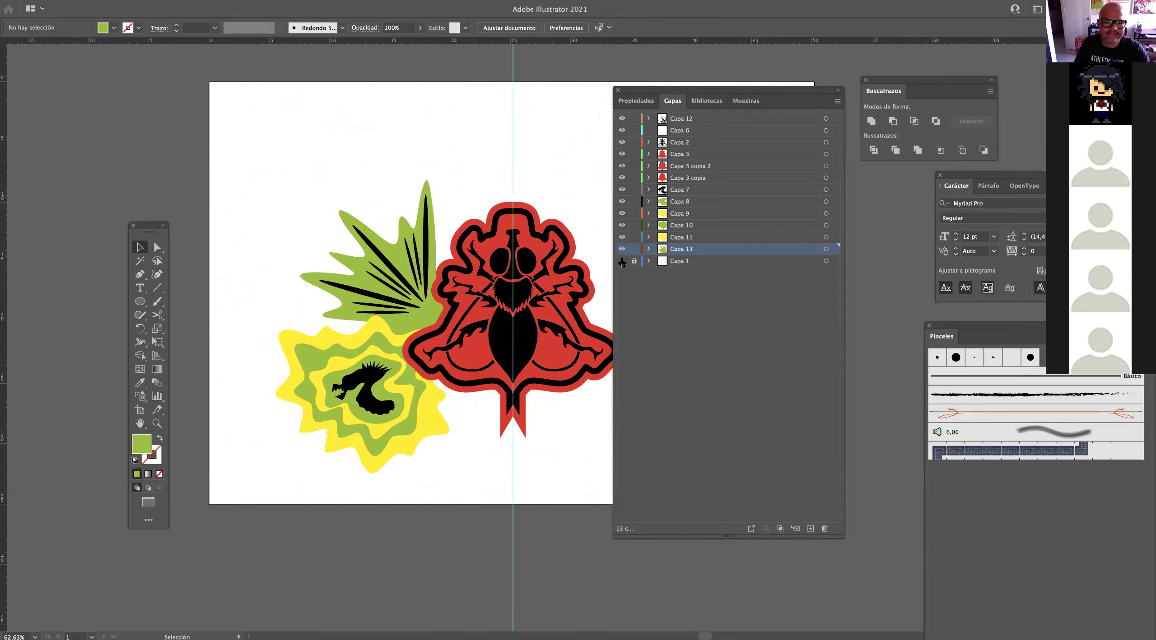
scroll(355, 228, up, 5)
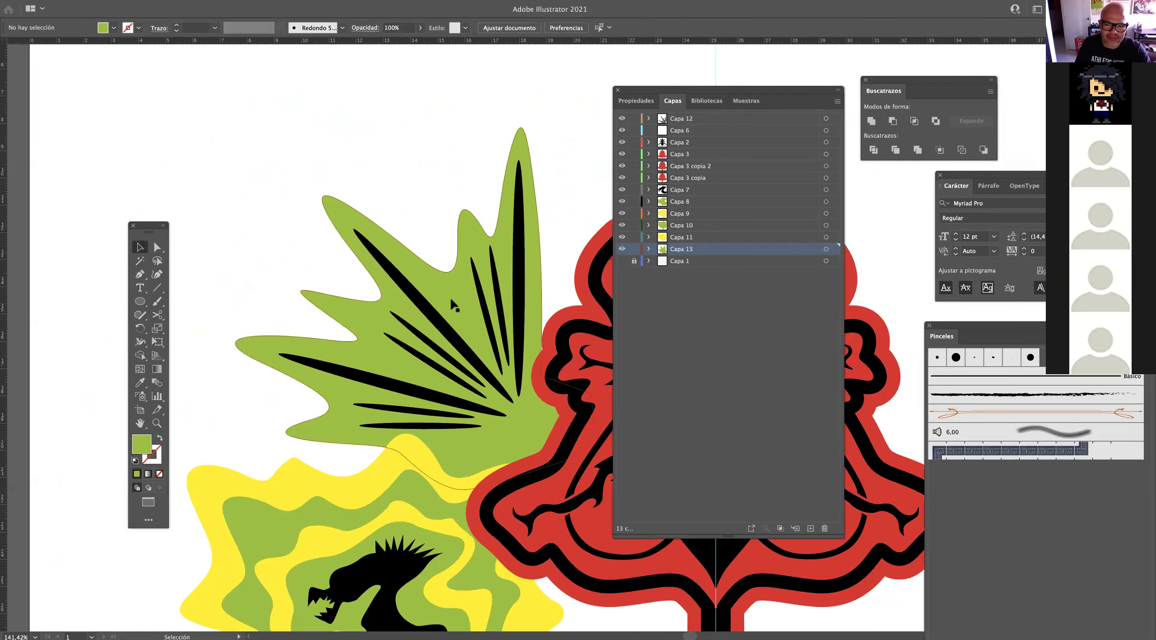
Duplicate layer Capa 13 with the green leaf shape and select the shape on the original layer.
click(455, 307)
drag(731, 249, 811, 528)
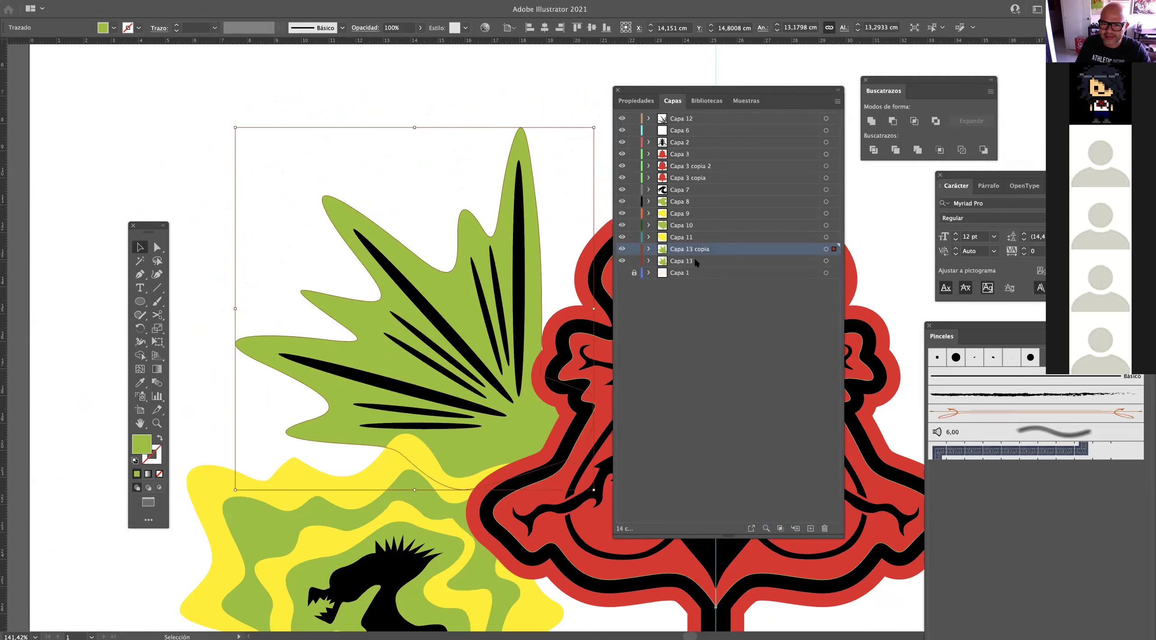
click(772, 262)
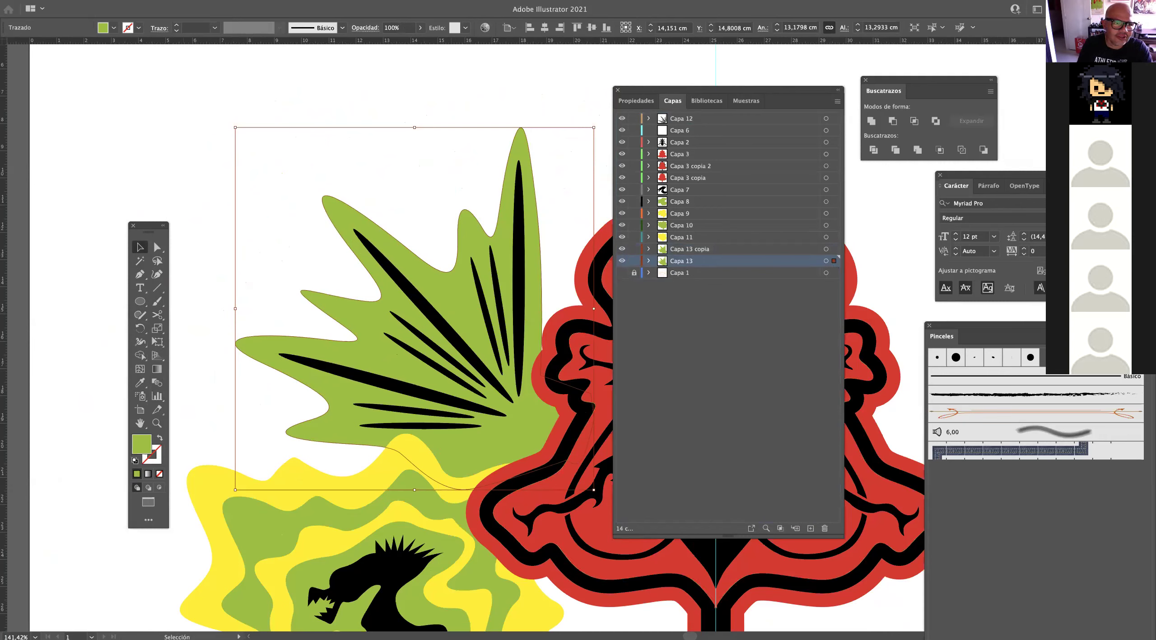
Offset the path of the green leaf shape on Capa 13 by 0,5 cm with mitred joins (En ángulo).
click(131, 5)
mouse_move(146, 222)
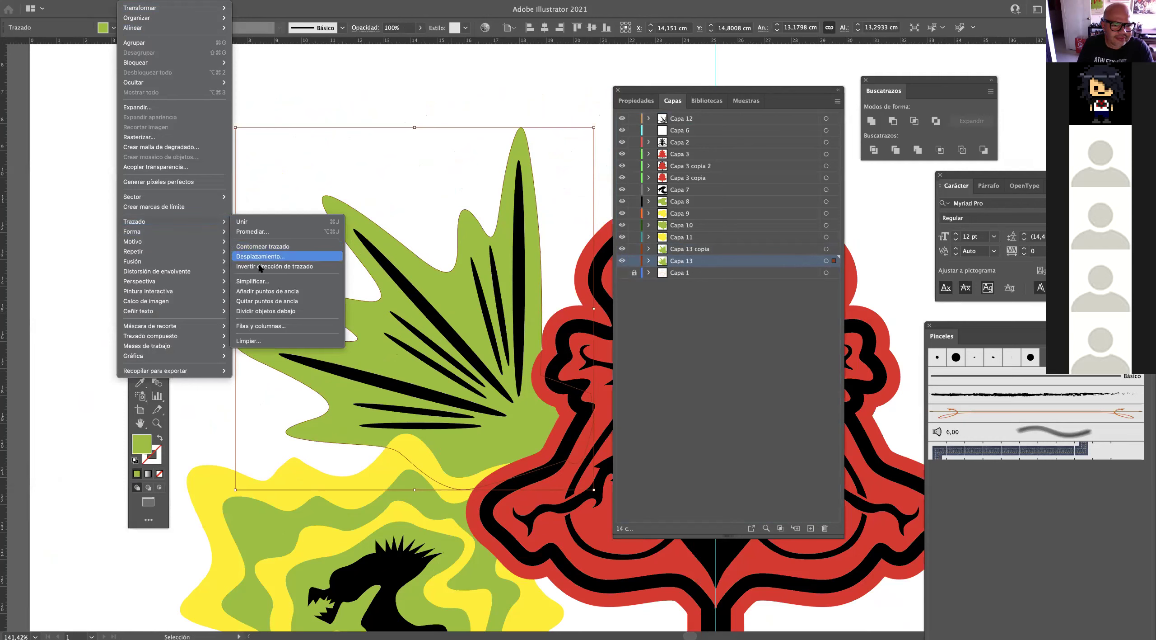
mouse_move(140, 221)
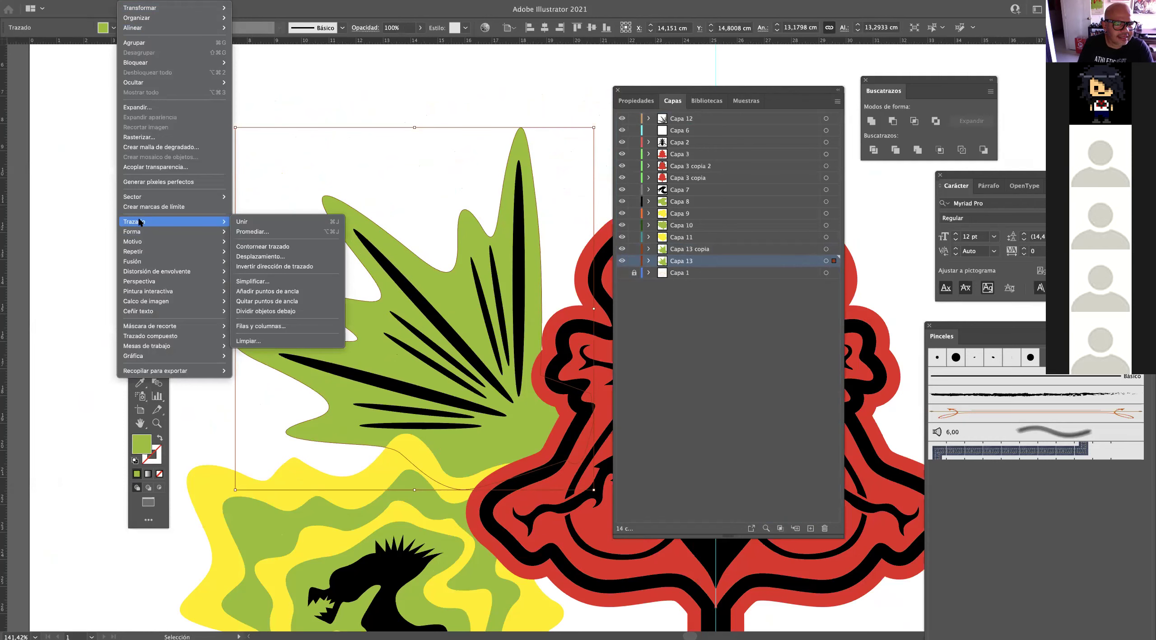
click(260, 256)
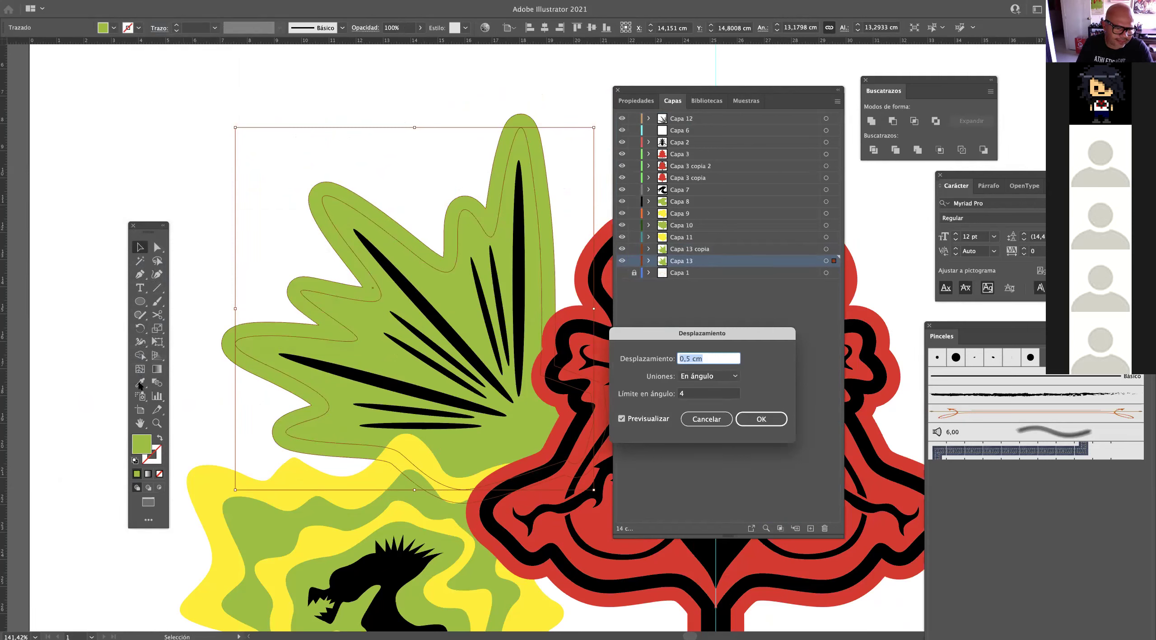
click(749, 420)
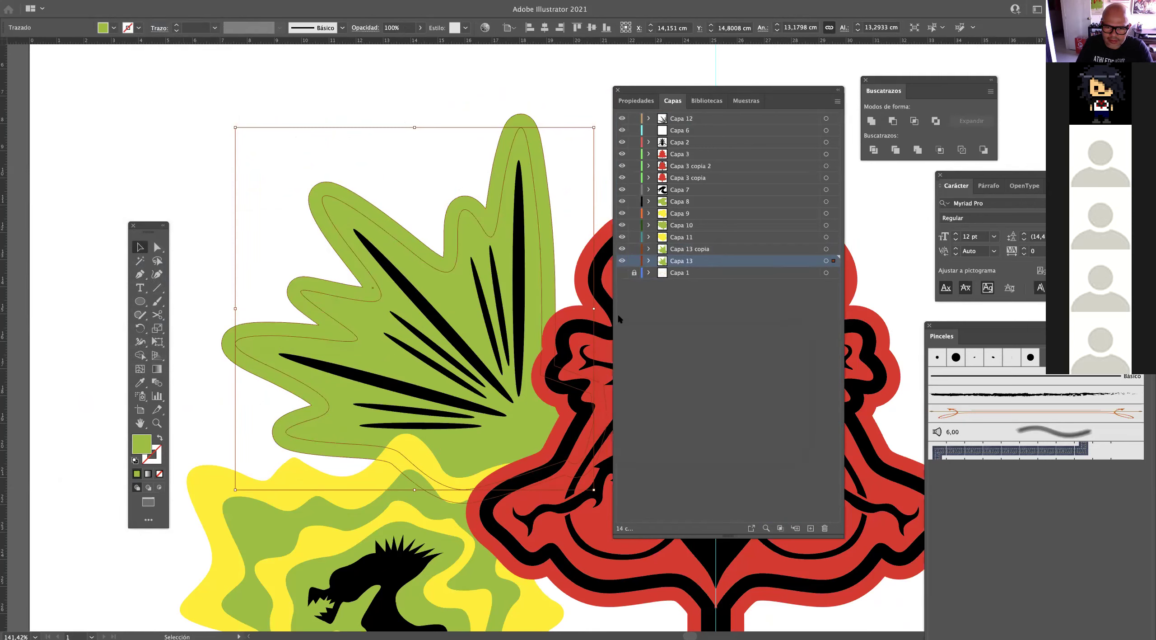
Fill the enlarged leaf shape with the red sampled from the central figure and deselect it.
click(140, 382)
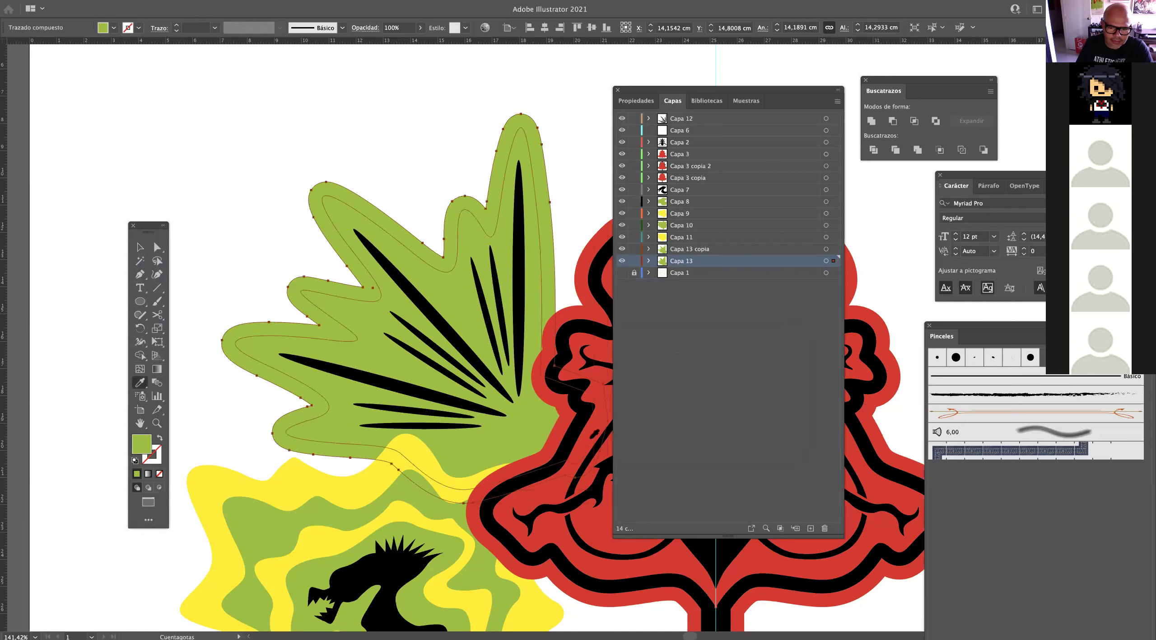
click(553, 433)
click(140, 247)
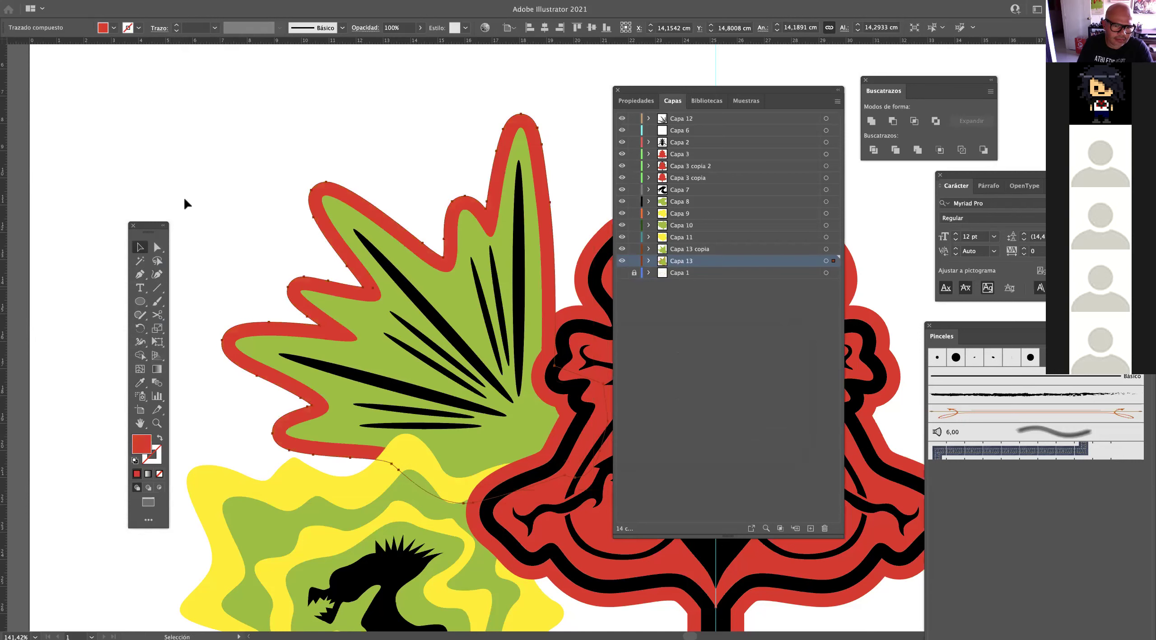
click(184, 197)
scroll(483, 237, down, 10)
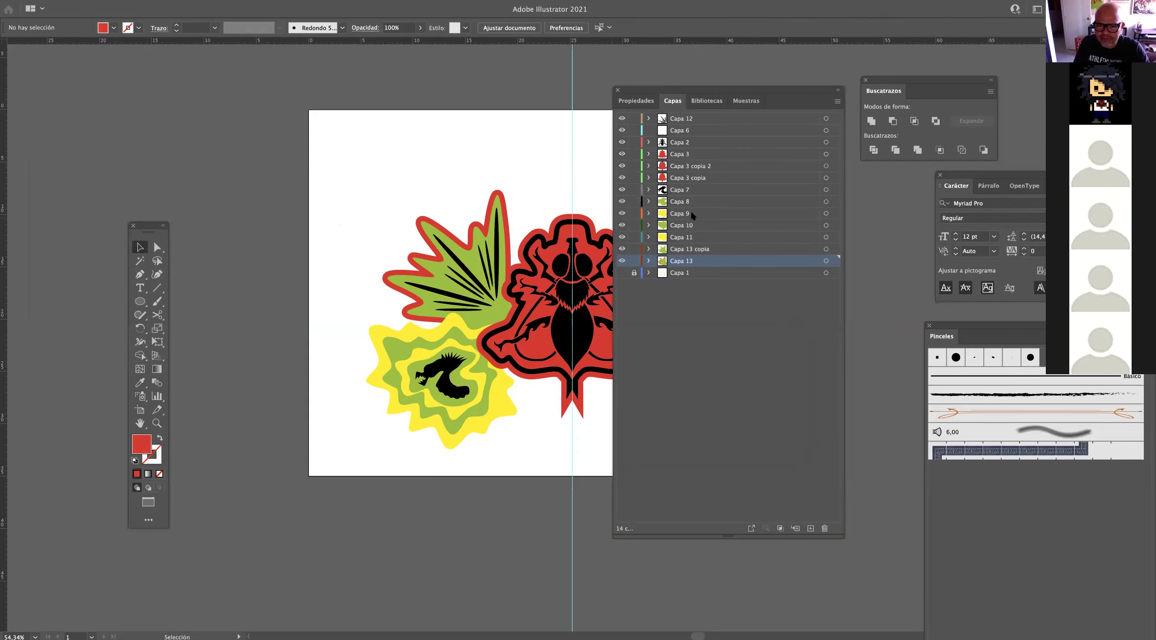
click(834, 190)
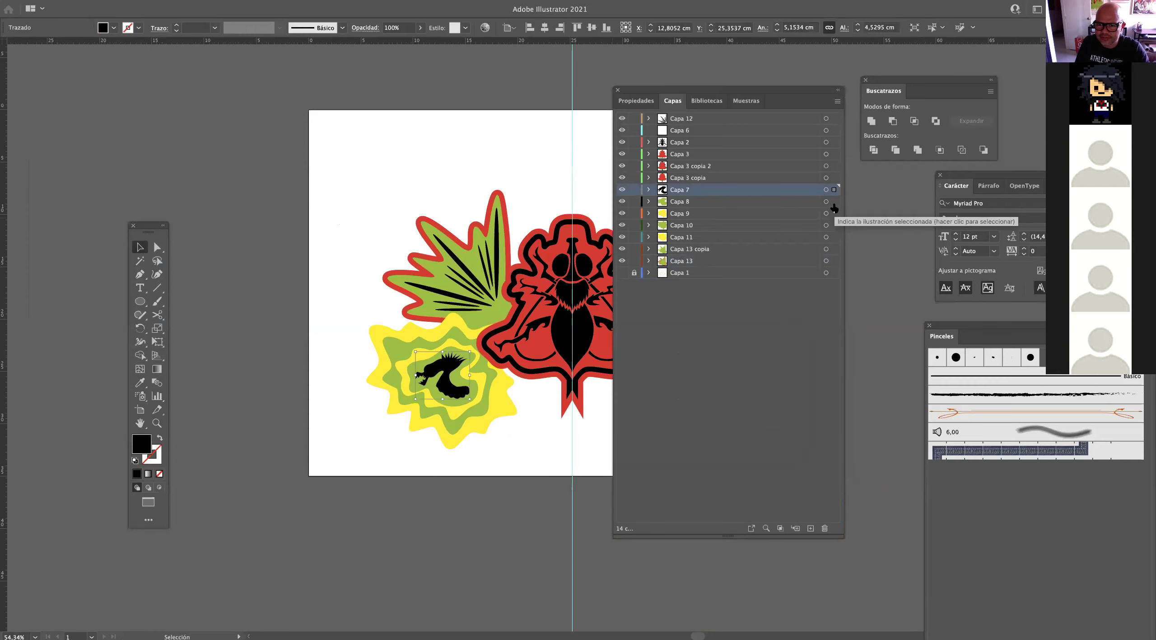
click(834, 202)
click(834, 213)
click(834, 190)
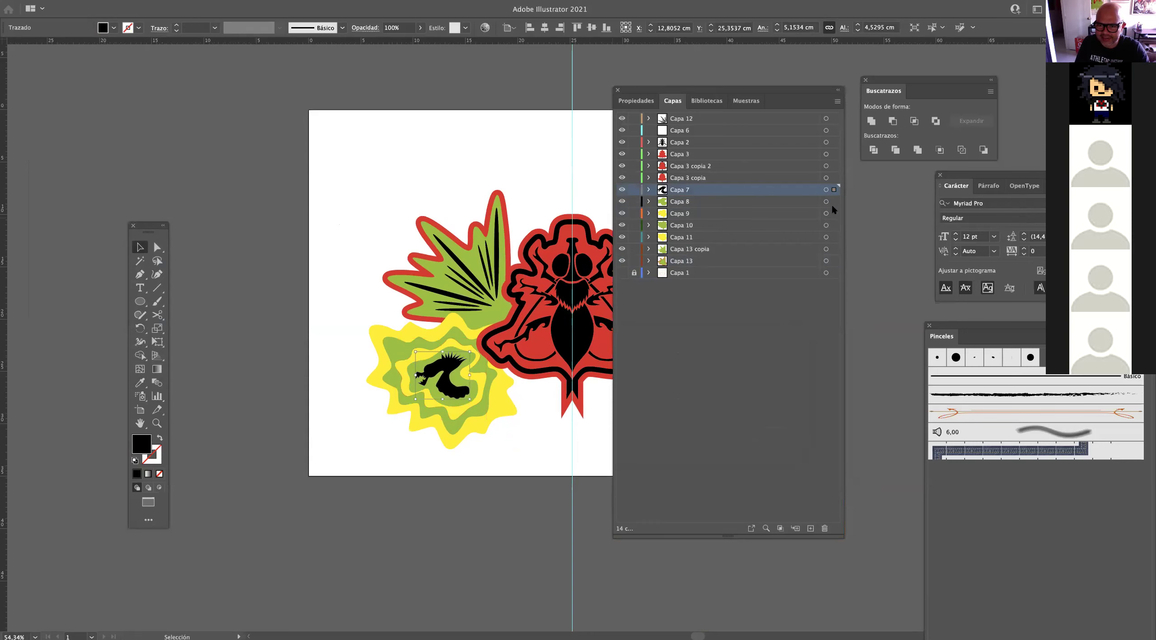
shift+click(834, 202)
shift+click(834, 213)
shift+click(835, 225)
shift+click(834, 237)
shift+click(834, 249)
shift+click(834, 260)
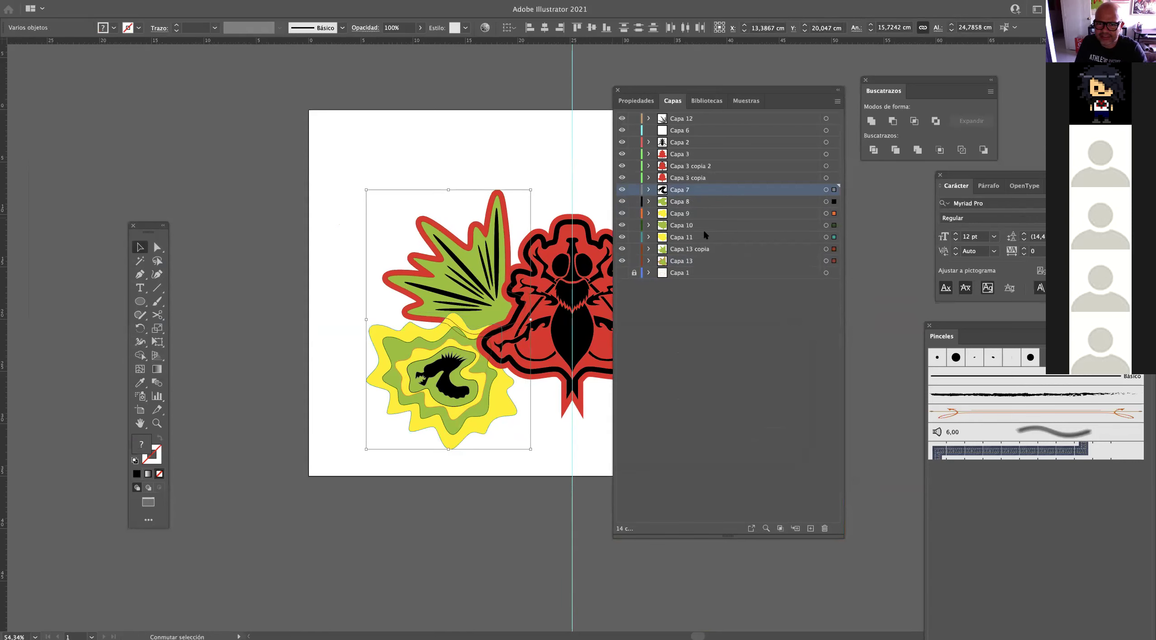
Move layer Capa 12 below Capa 7, then group the artwork on Capa 12, 8, 9, 10, 11, 13 copia and 13.
click(835, 118)
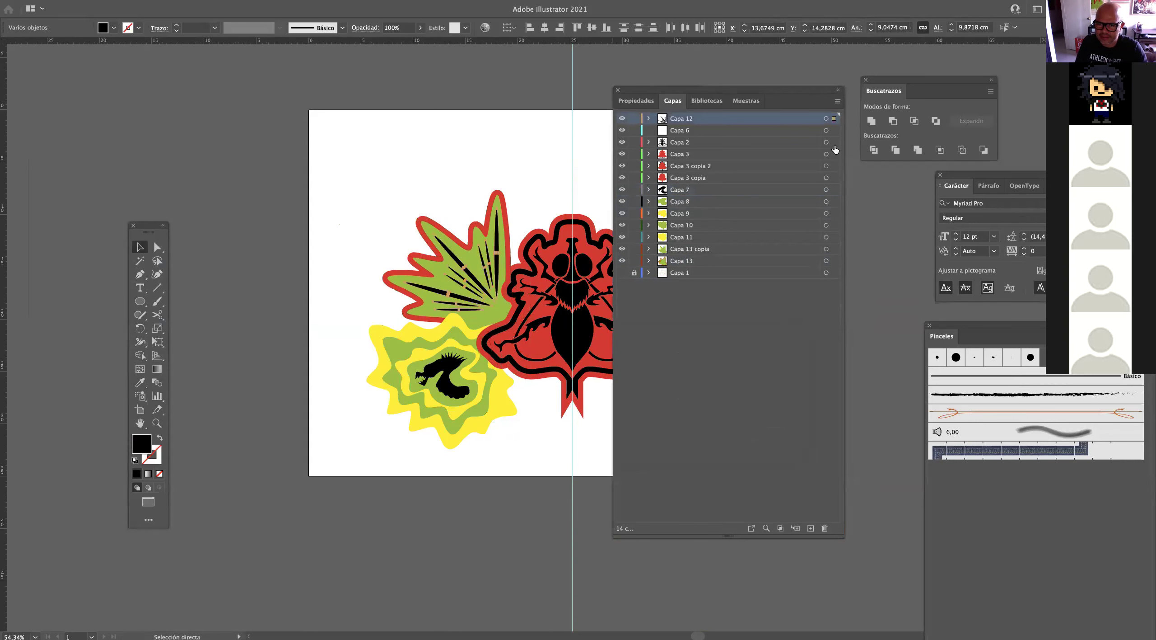
drag(738, 120, 736, 195)
click(835, 203)
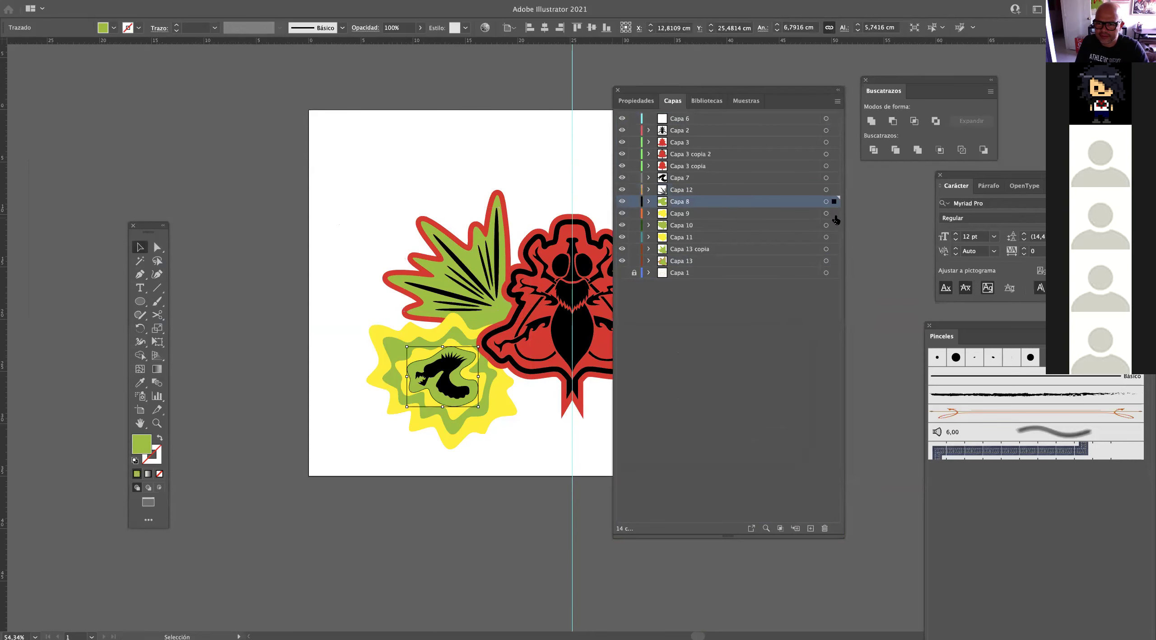
shift+click(835, 190)
shift+click(835, 213)
shift+click(835, 225)
shift+click(835, 237)
shift+click(834, 261)
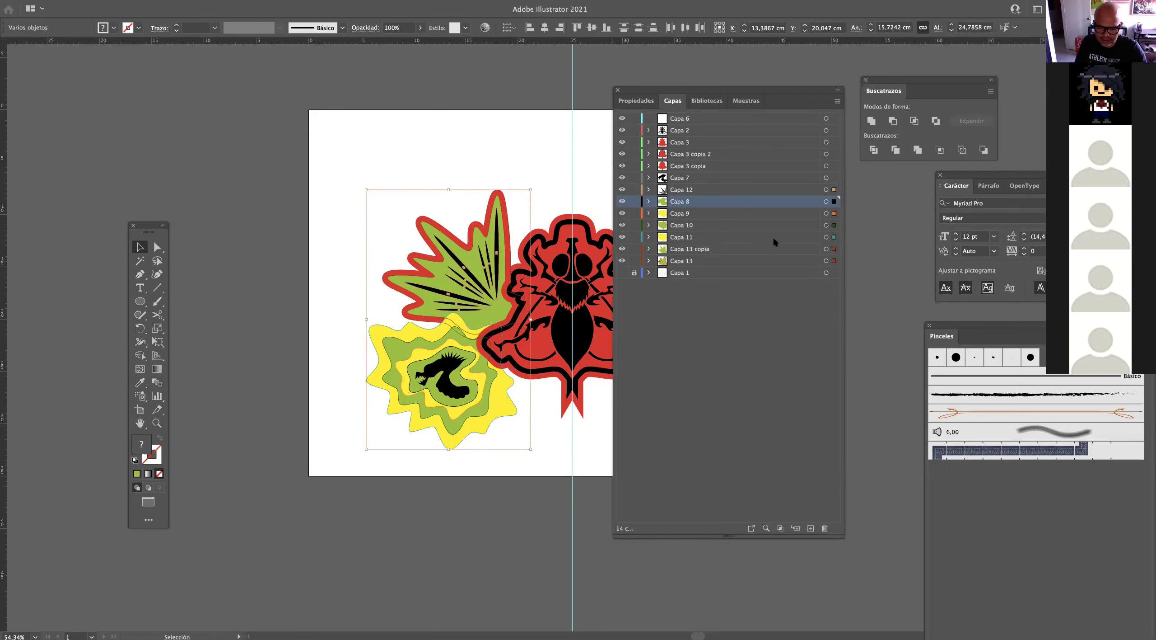
key(super+g)
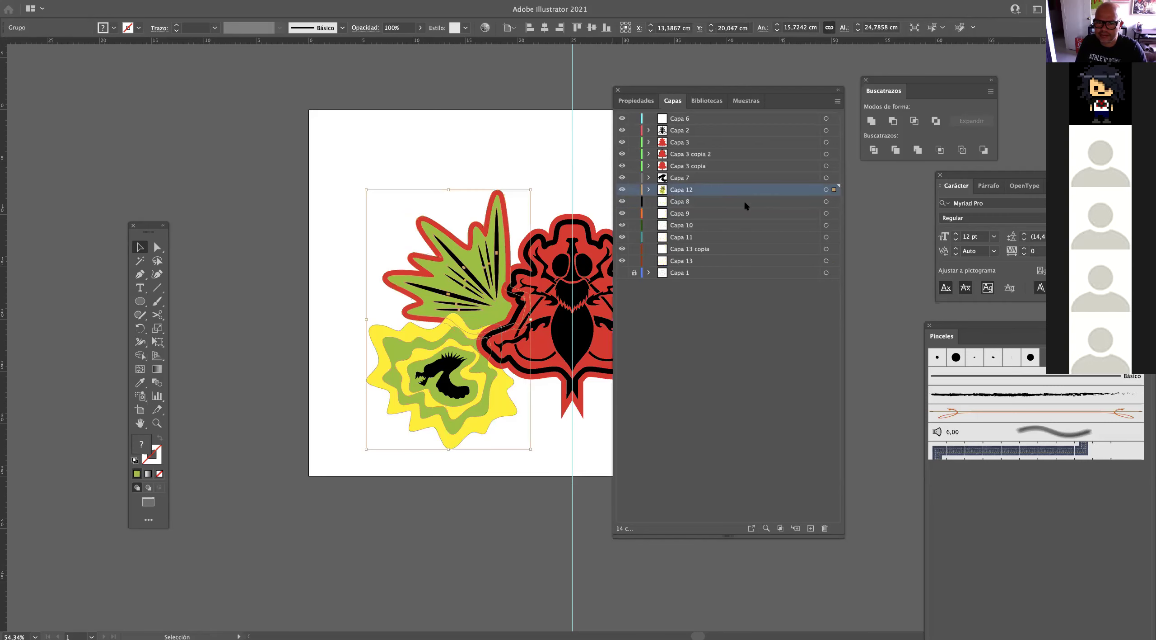
Duplicate layer Capa 12 with the leaf and ring group and reflect the copy about the vertical axis.
drag(749, 192, 811, 527)
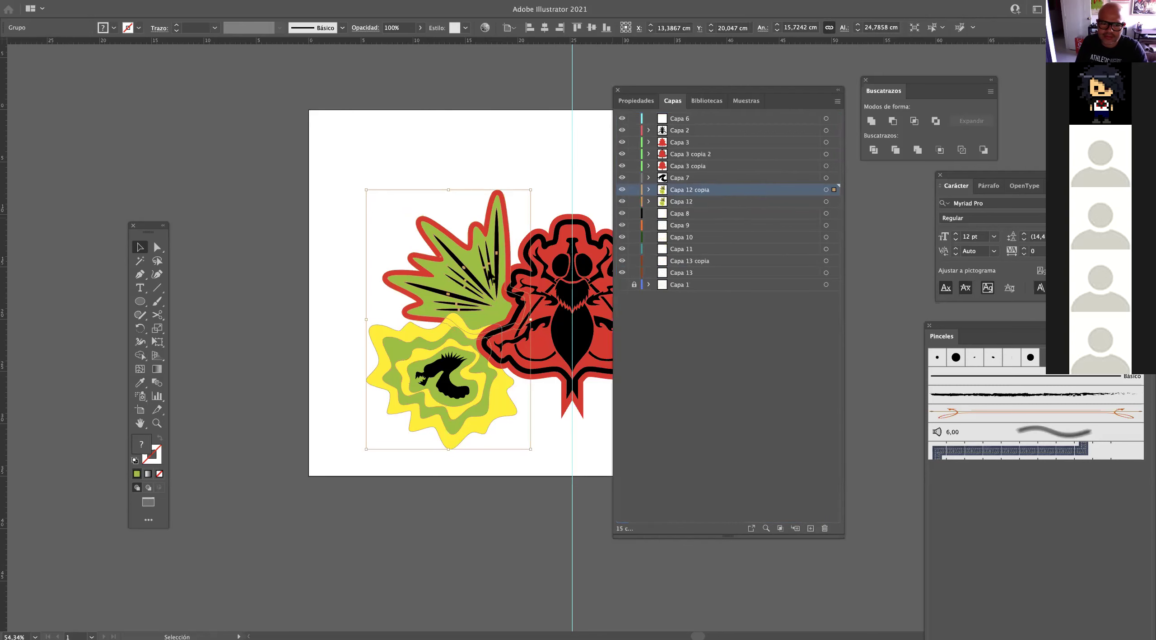
right_click(476, 284)
mouse_move(514, 395)
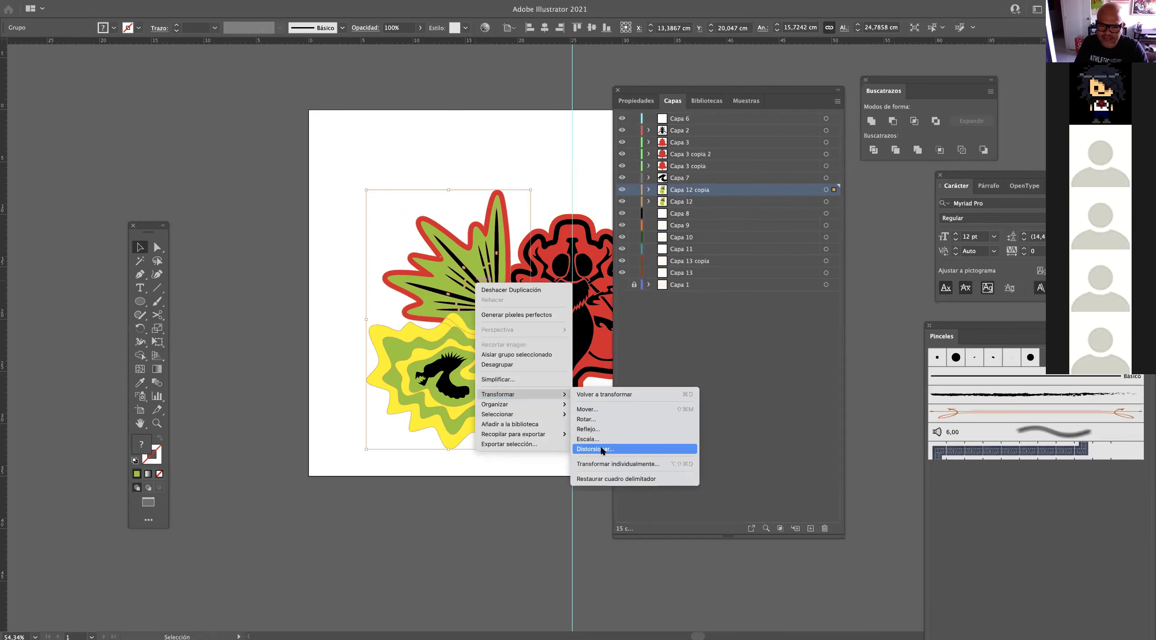
click(597, 430)
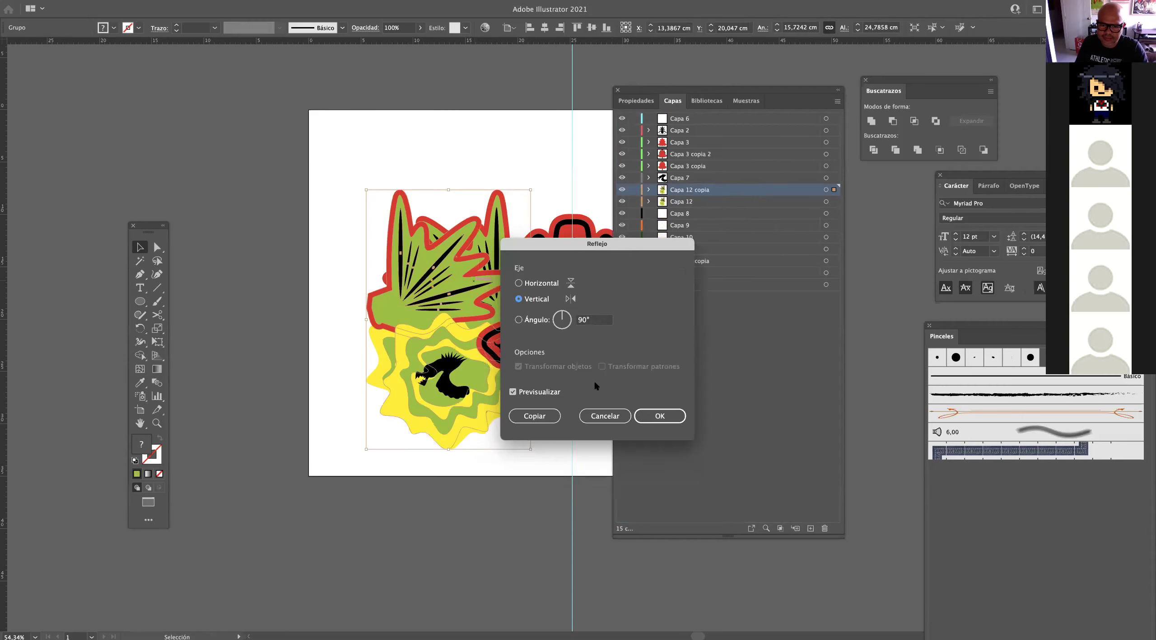
click(660, 416)
Move the mirrored leaf and ring group to the opposite side of the red figure and deselect it.
drag(449, 319, 556, 321)
key(Tab)
drag(556, 387, 576, 374)
click(667, 349)
key(Tab)
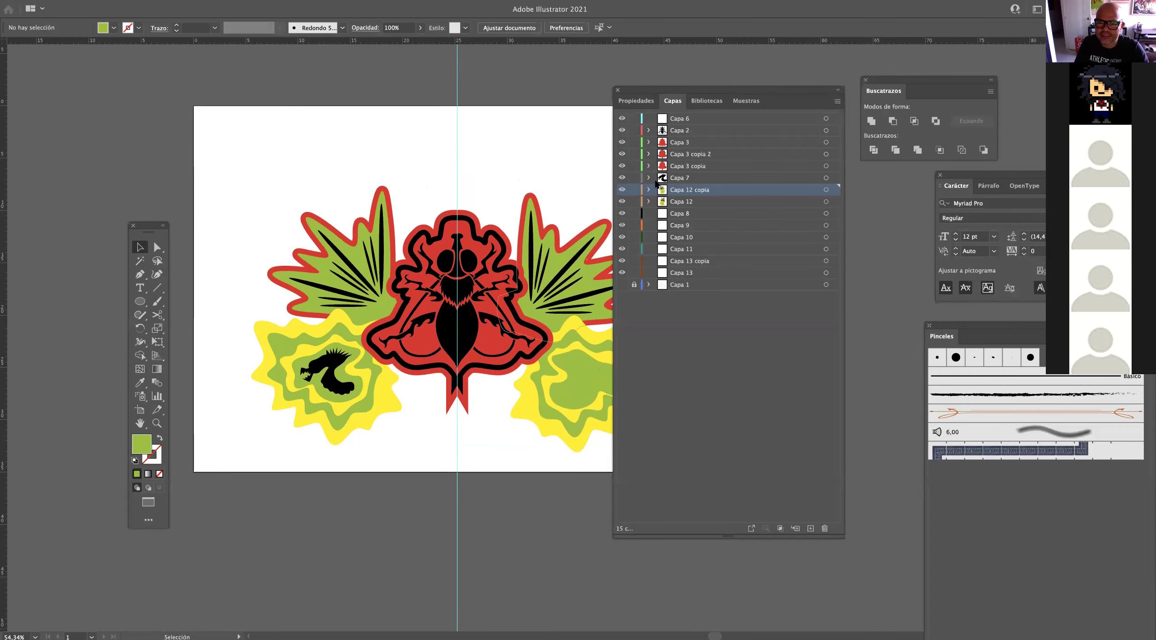
Duplicate layer Capa 7 and move the black creature on the copy into the mirrored yellow and green rings.
drag(703, 181, 812, 531)
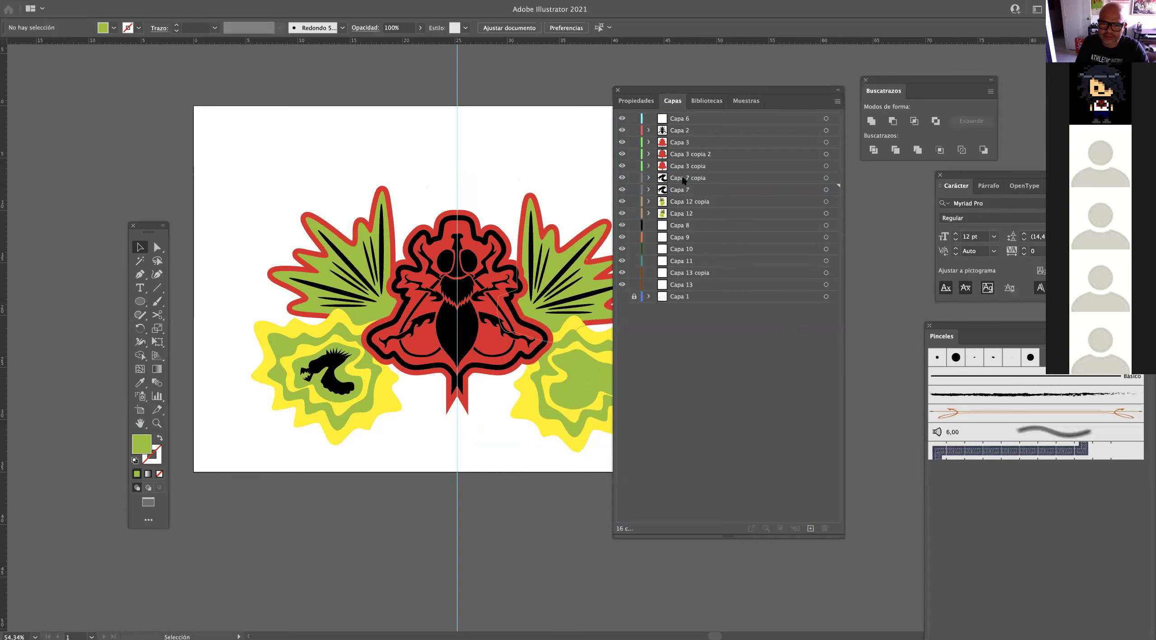
click(833, 179)
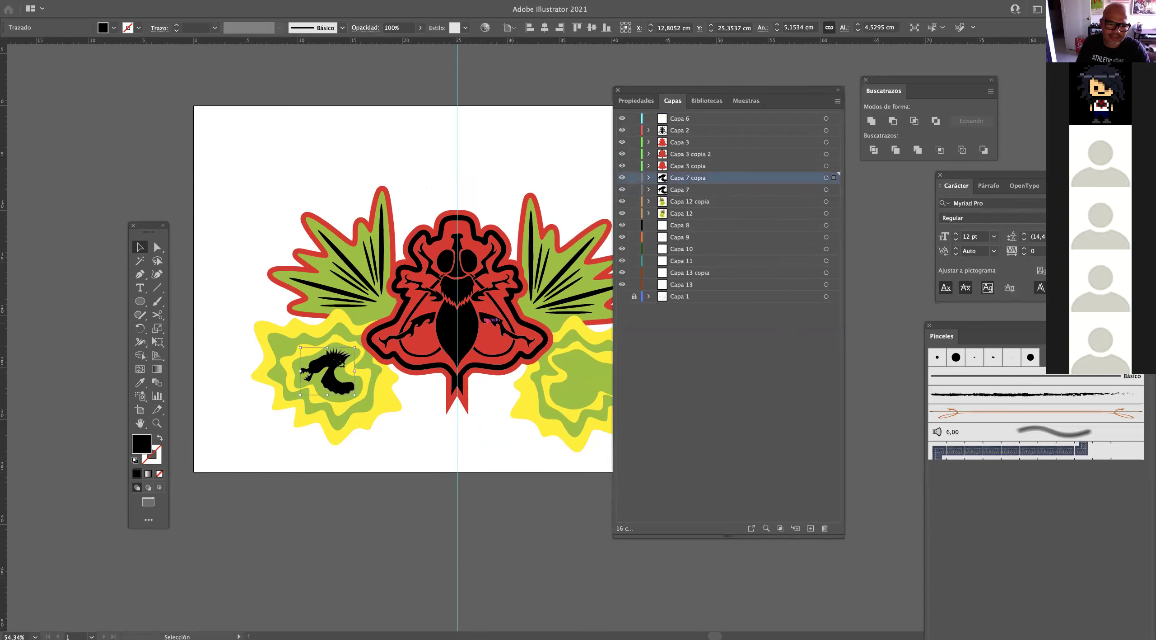
drag(355, 383, 540, 385)
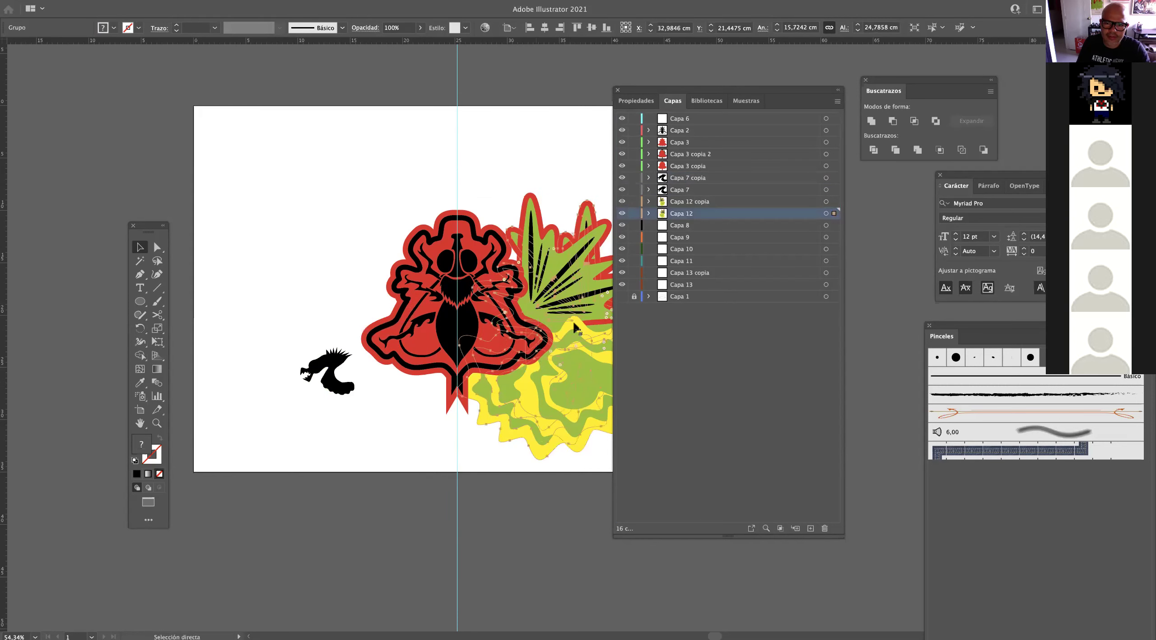
key(super+z)
click(827, 179)
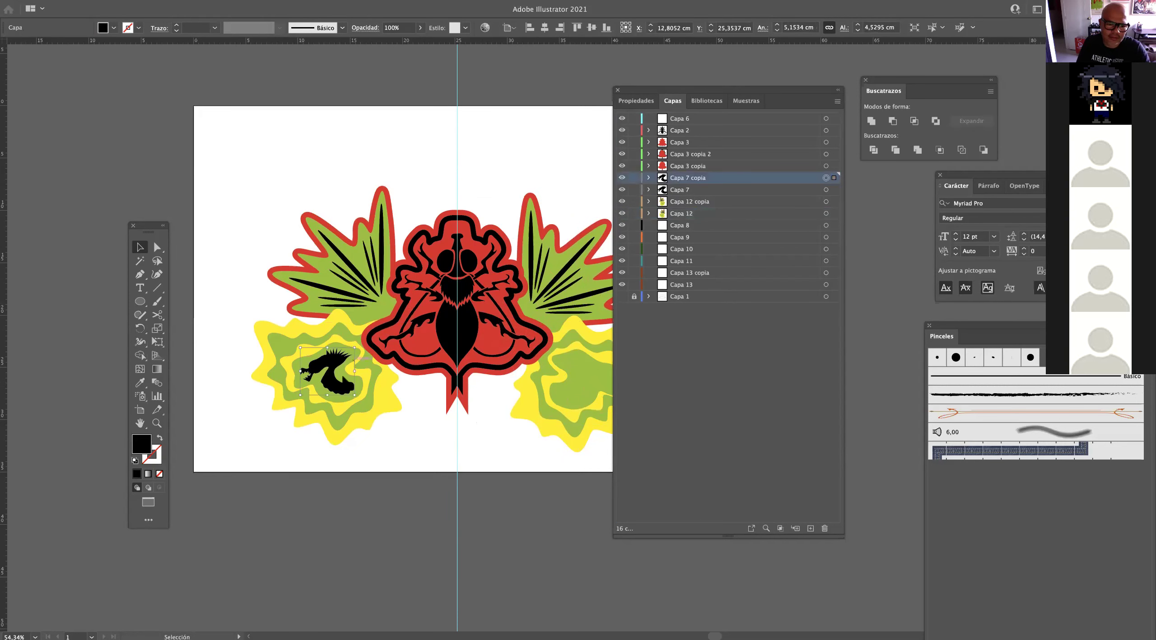
drag(334, 380, 578, 384)
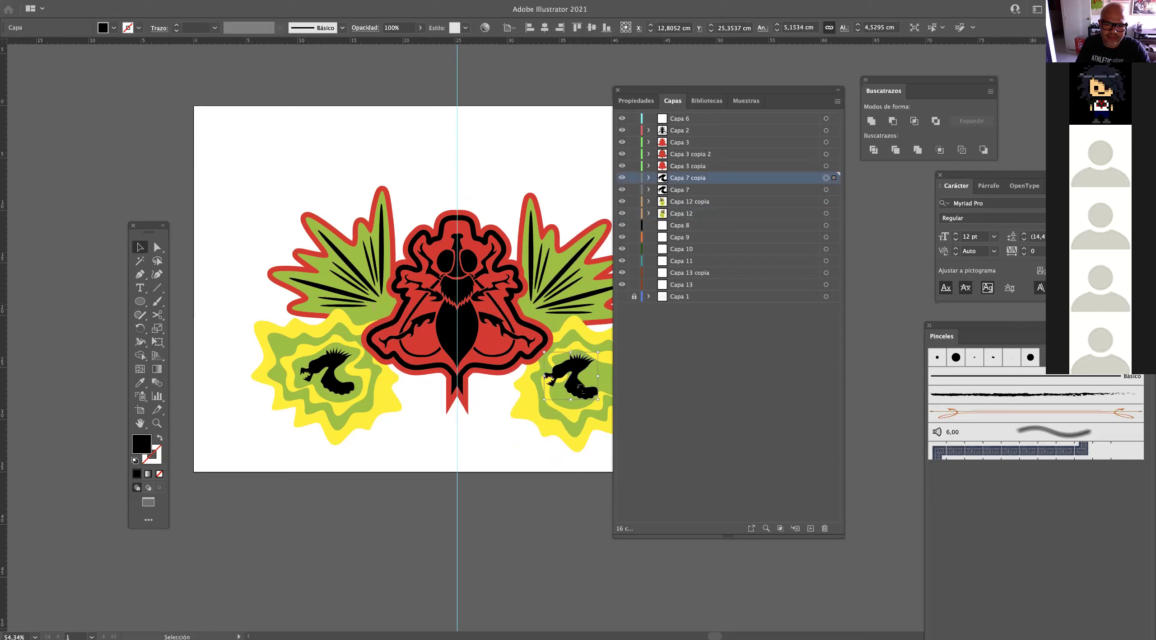
Reflect the creature copy about the vertical axis and adjust its position in the centre of the mirrored rings.
right_click(575, 384)
mouse_move(595, 552)
click(691, 580)
click(661, 416)
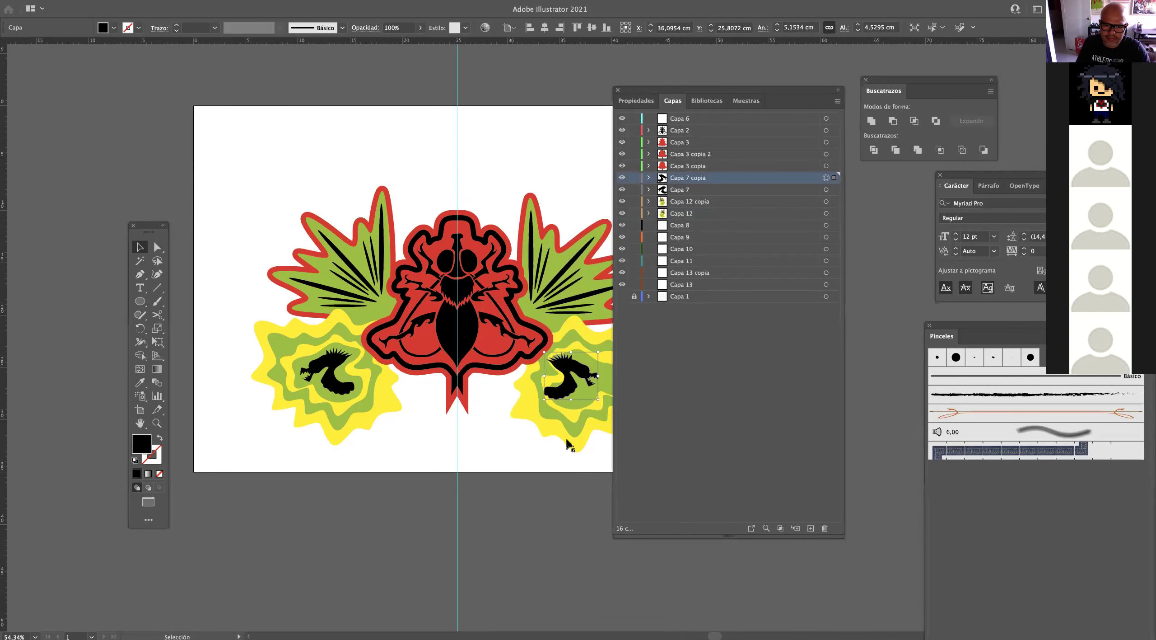
key(super+shift+a)
scroll(583, 402, up, 10)
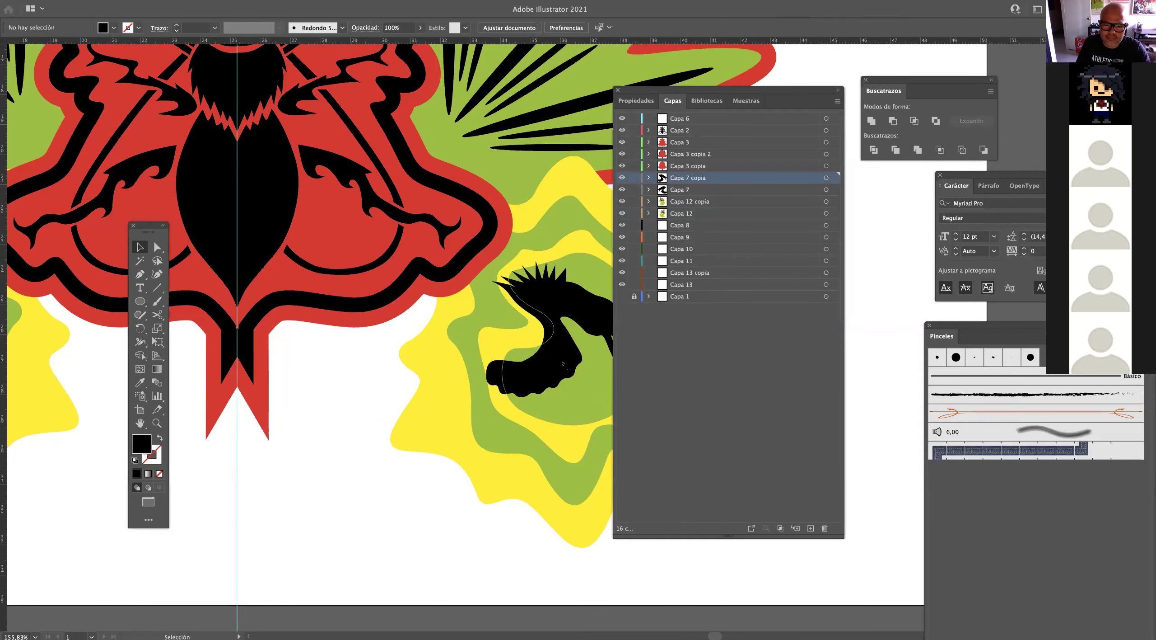
key(Tab)
drag(554, 350, 592, 339)
scroll(591, 344, down, 6)
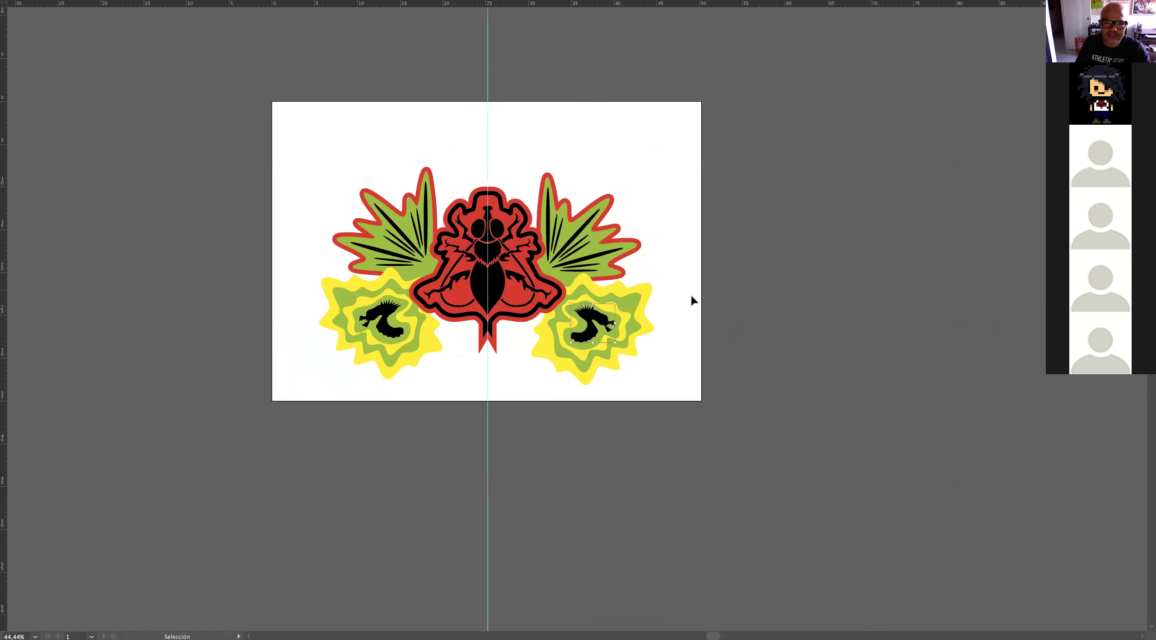
Create a new layer above Capa 6 and draw a circle about 0,4 cm wide on the green base of the original leaf.
scroll(450, 247, up, 6)
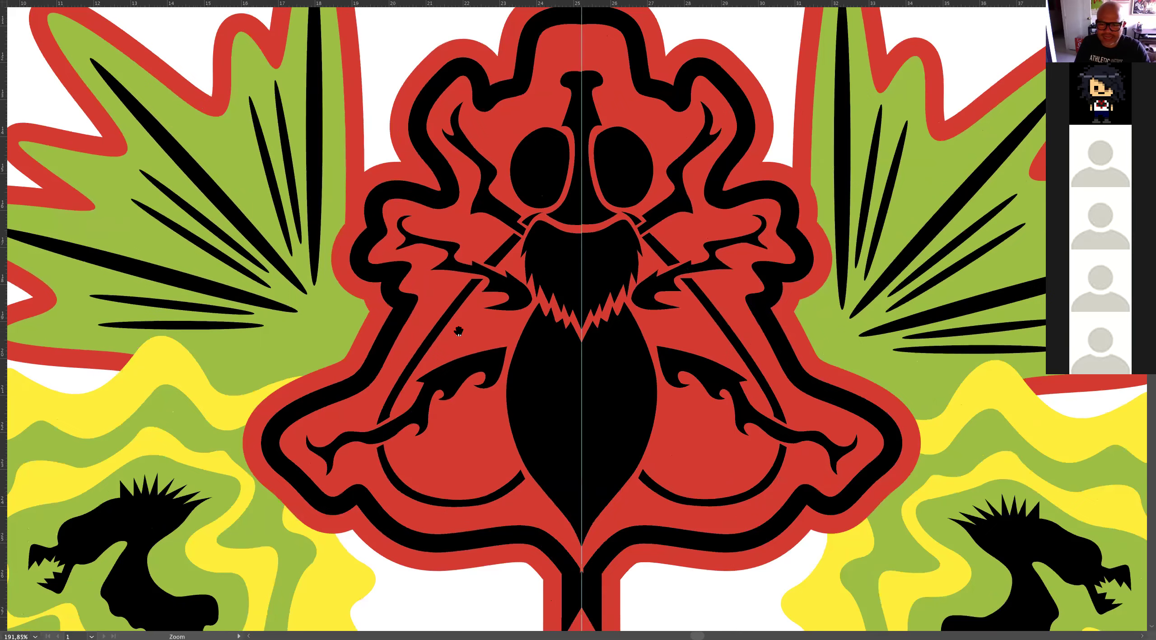
scroll(450, 303, down, 5)
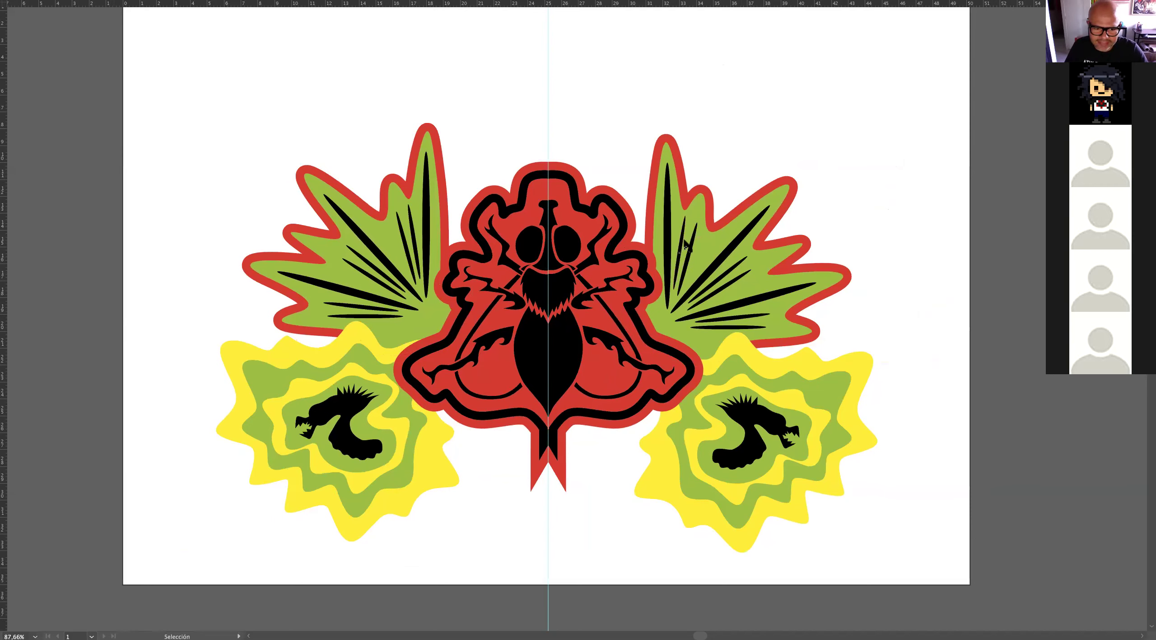
scroll(457, 317, up, 5)
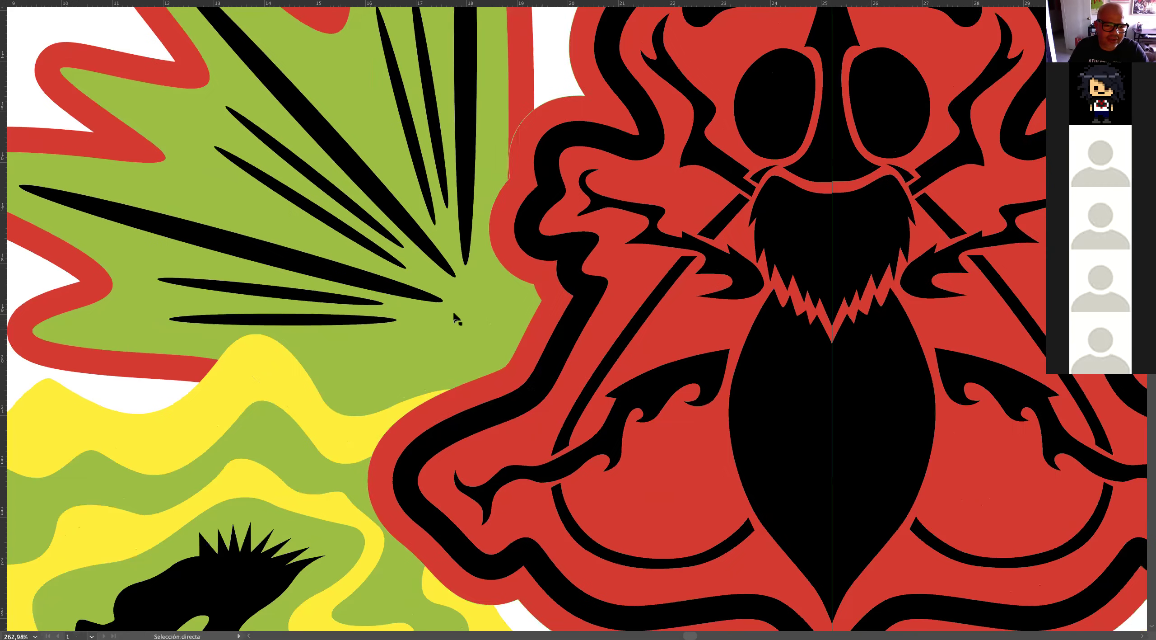
key(Tab)
click(140, 301)
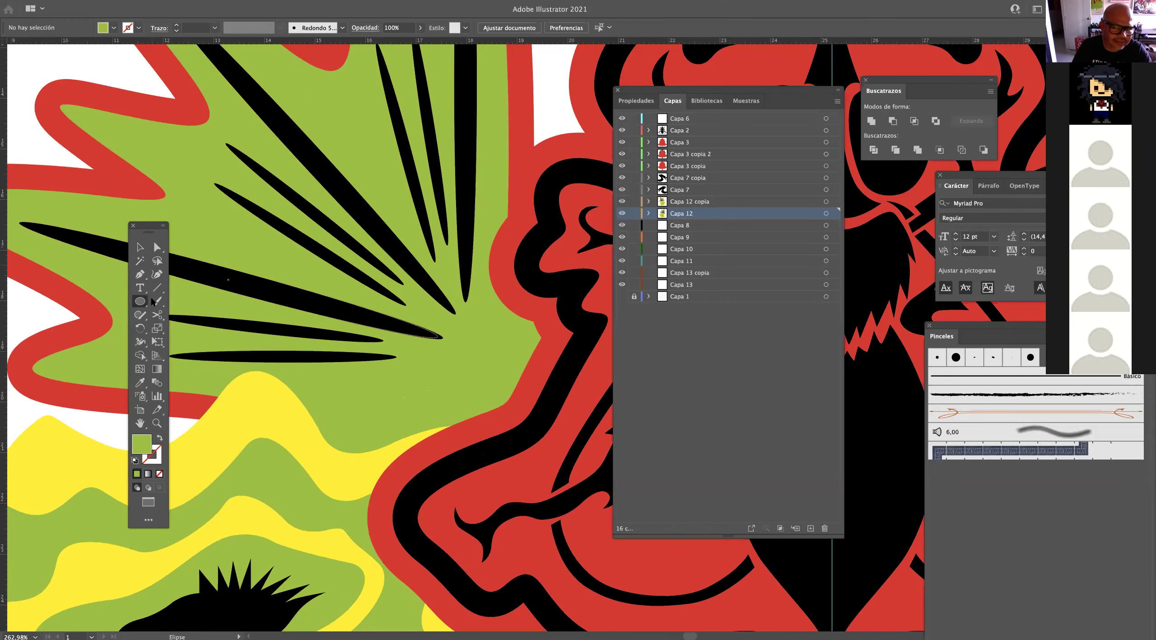
click(726, 120)
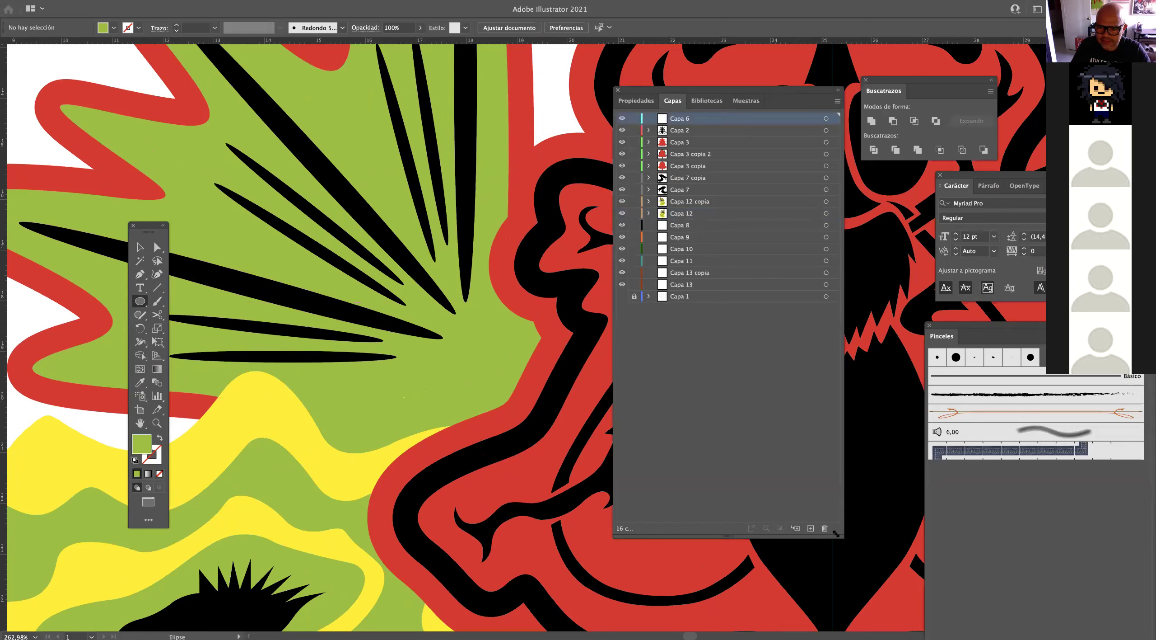
click(811, 528)
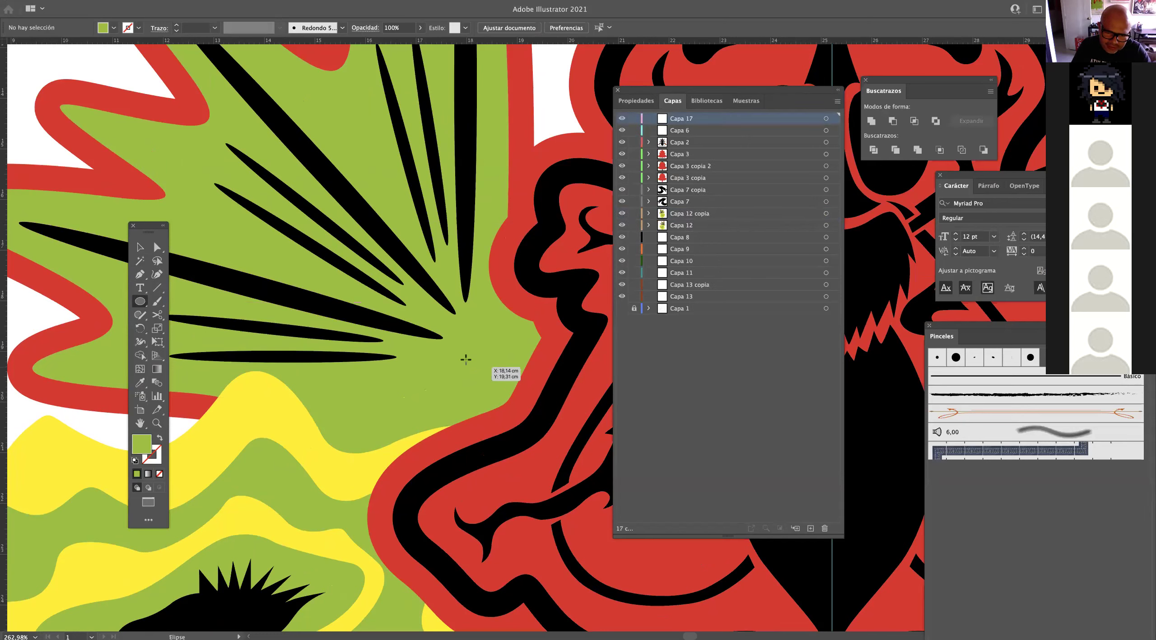
drag(478, 370, 497, 388)
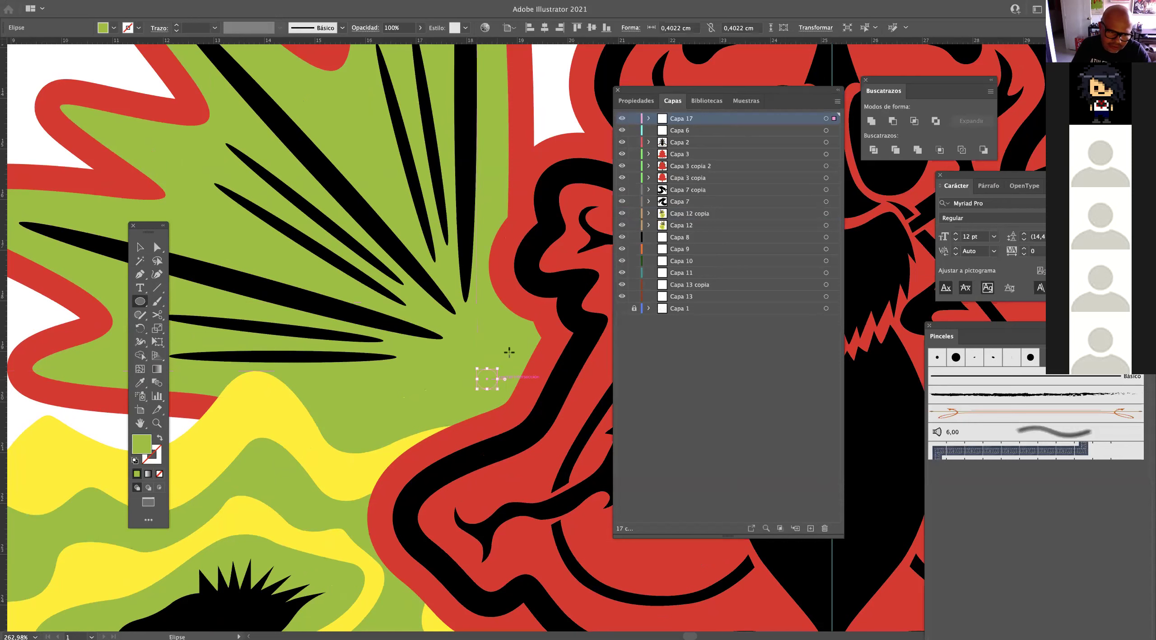
Fill the small circle with the red sampled from the central figure's border.
click(140, 381)
click(448, 433)
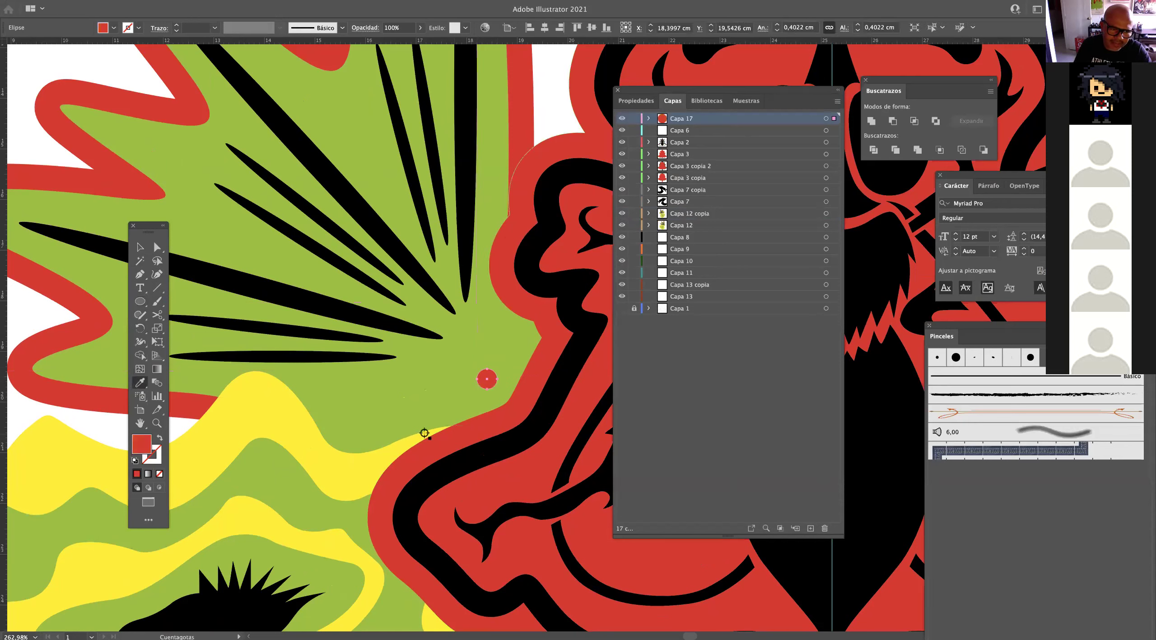
click(140, 247)
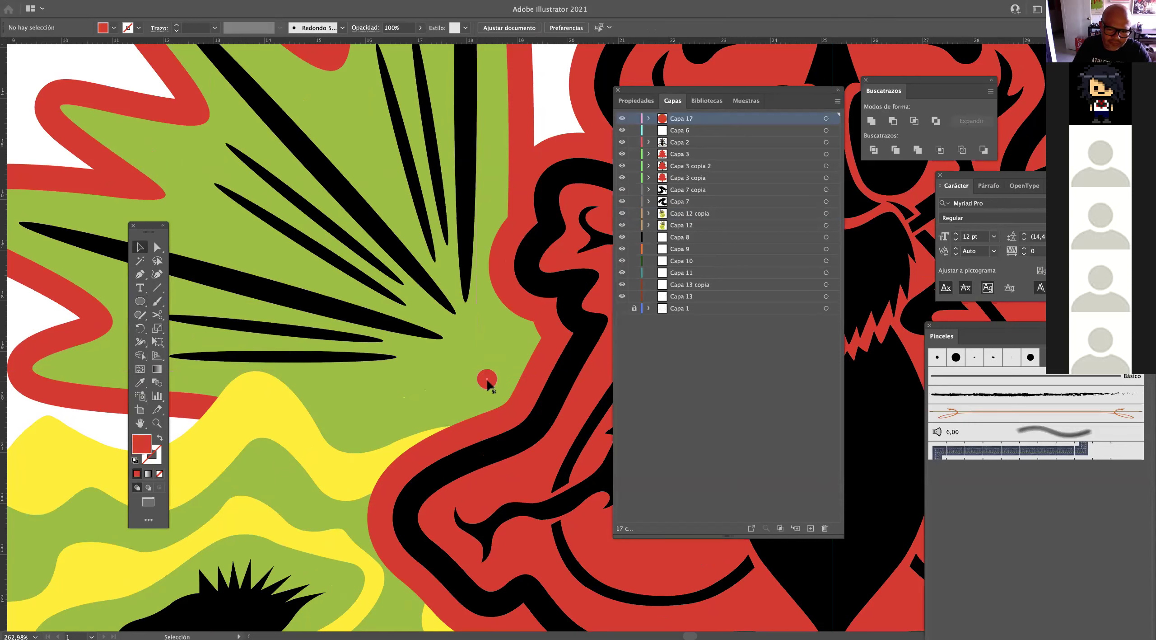
Scatter copies of the red circle along the leaf's green base, enlarging the outer ones up to about 0,86 cm, and deselect.
drag(492, 379, 506, 359)
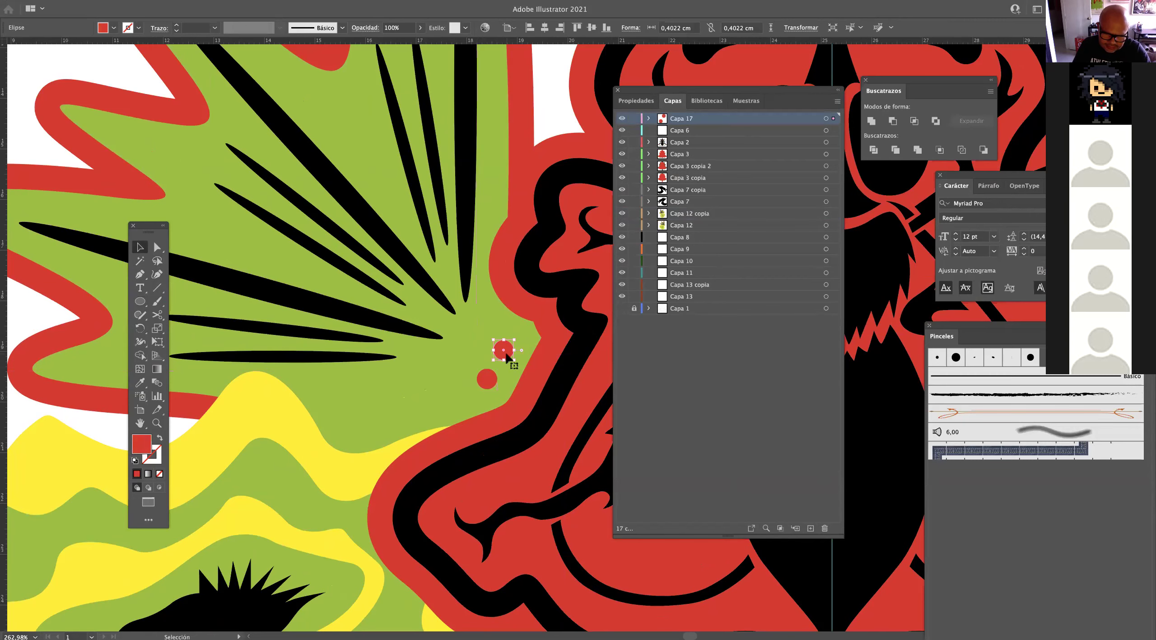
drag(508, 357, 497, 322)
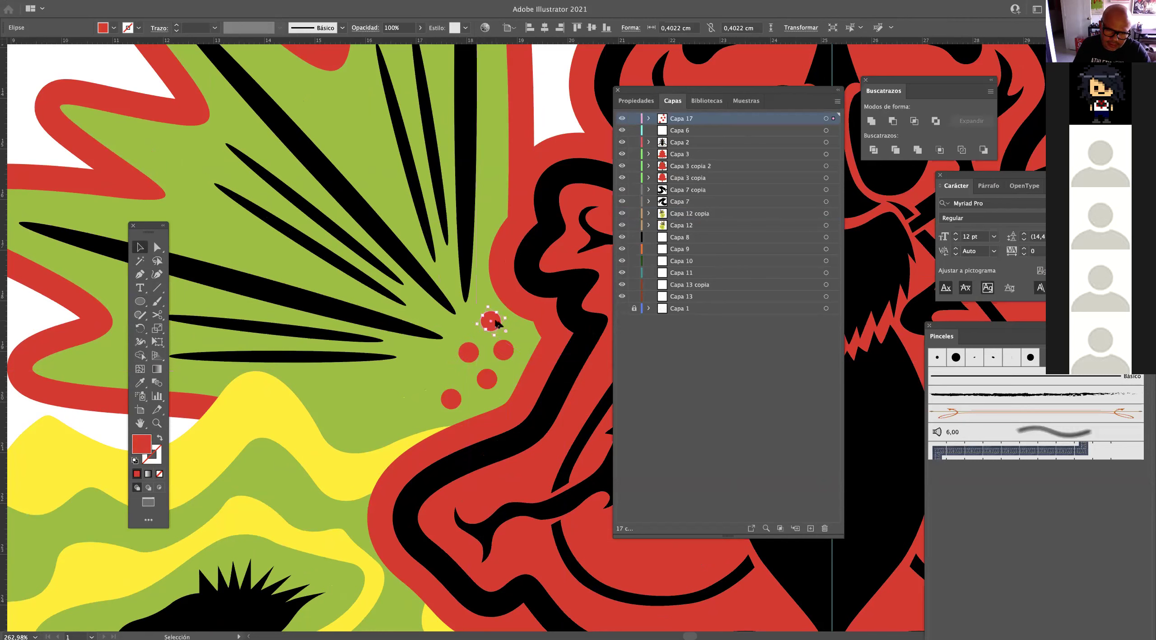
mouse_move(467, 356)
mouse_down()
mouse_move(420, 378)
mouse_move(410, 413)
mouse_move(455, 371)
mouse_up()
drag(417, 413, 343, 405)
key(ctrl+0)
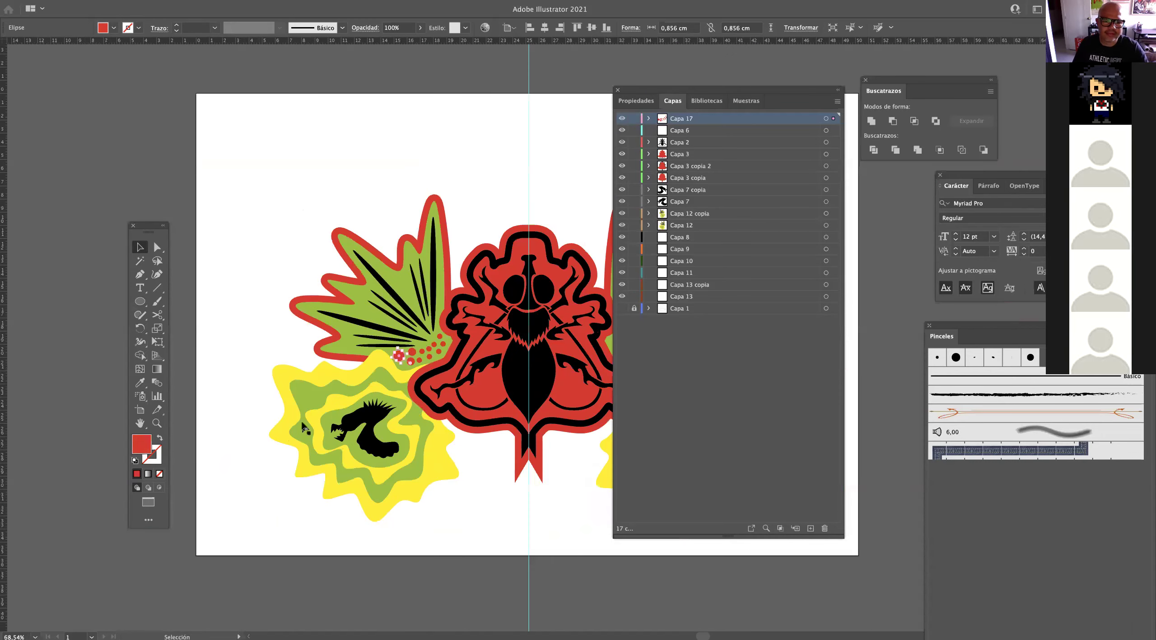
key(ctrl+shift+a)
Resize and nudge the red dots on the original leaf's green base so they shrink gradually towards the central figure.
drag(402, 352, 492, 379)
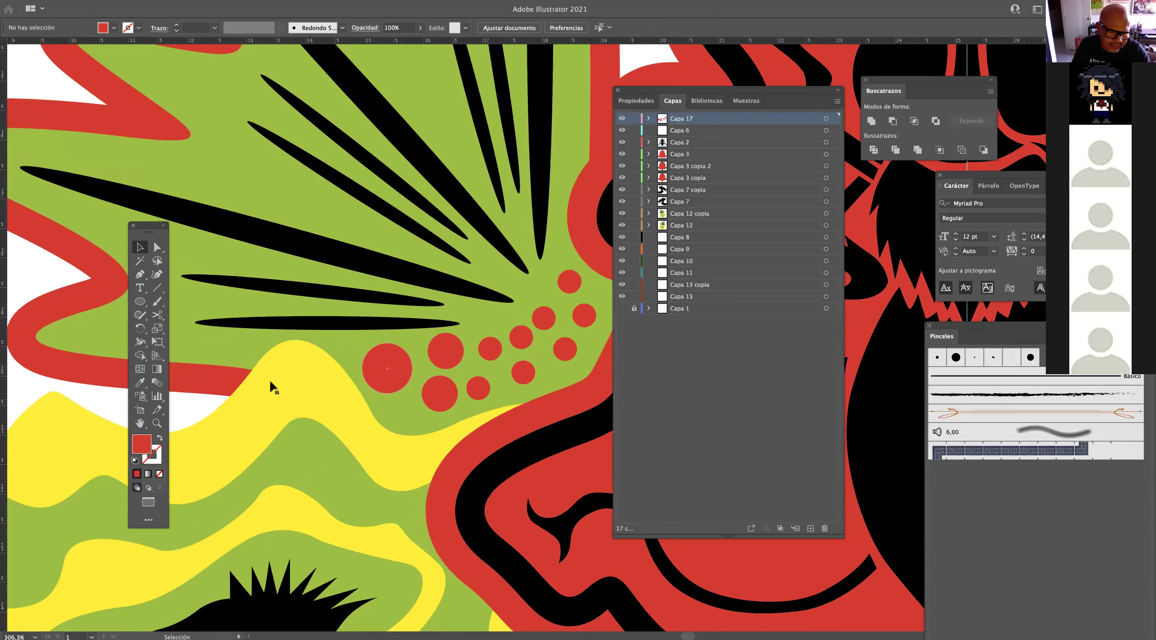
key(a)
mouse_move(389, 383)
mouse_down()
mouse_move(407, 402)
mouse_move(392, 424)
mouse_move(357, 436)
mouse_move(399, 381)
mouse_up()
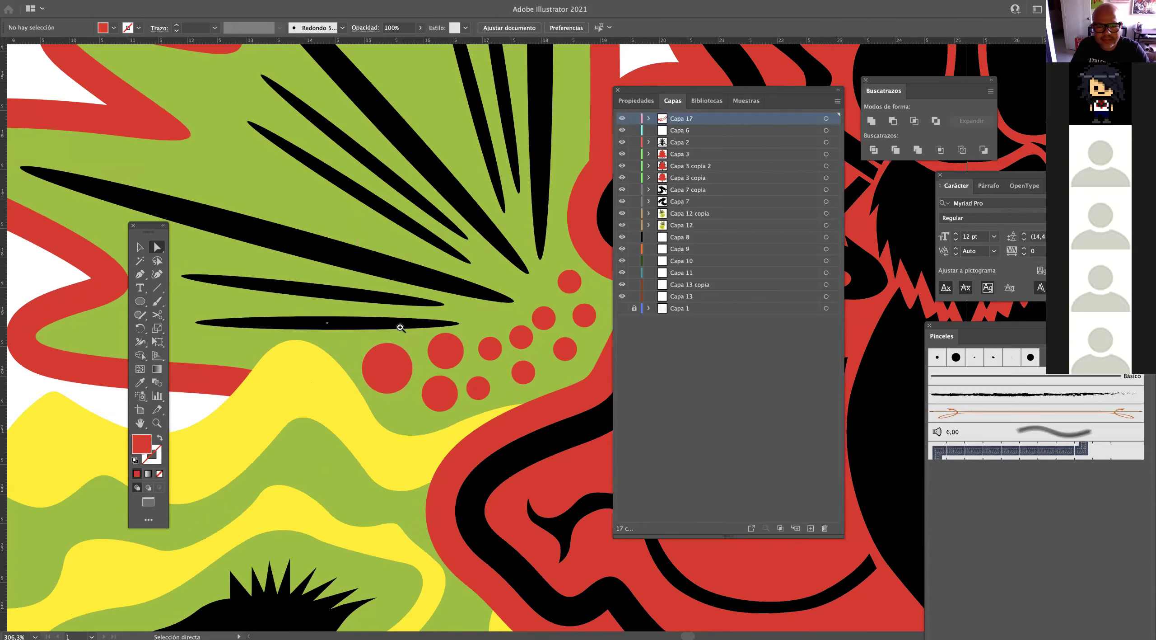
scroll(401, 327, down, 8)
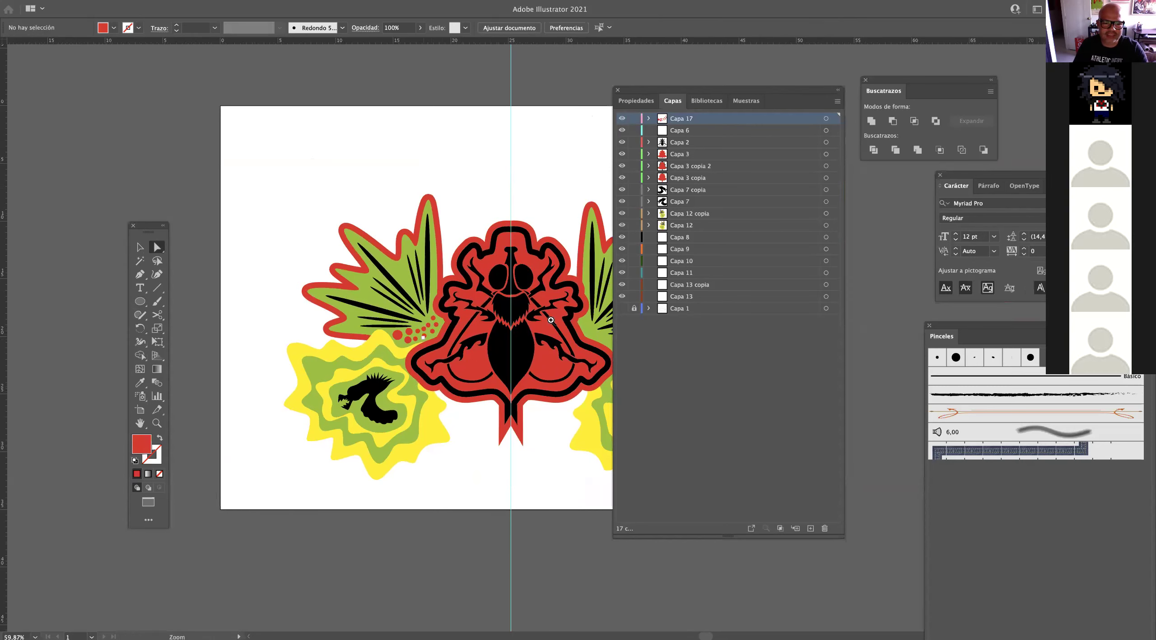
scroll(427, 341, up, 6)
click(489, 202)
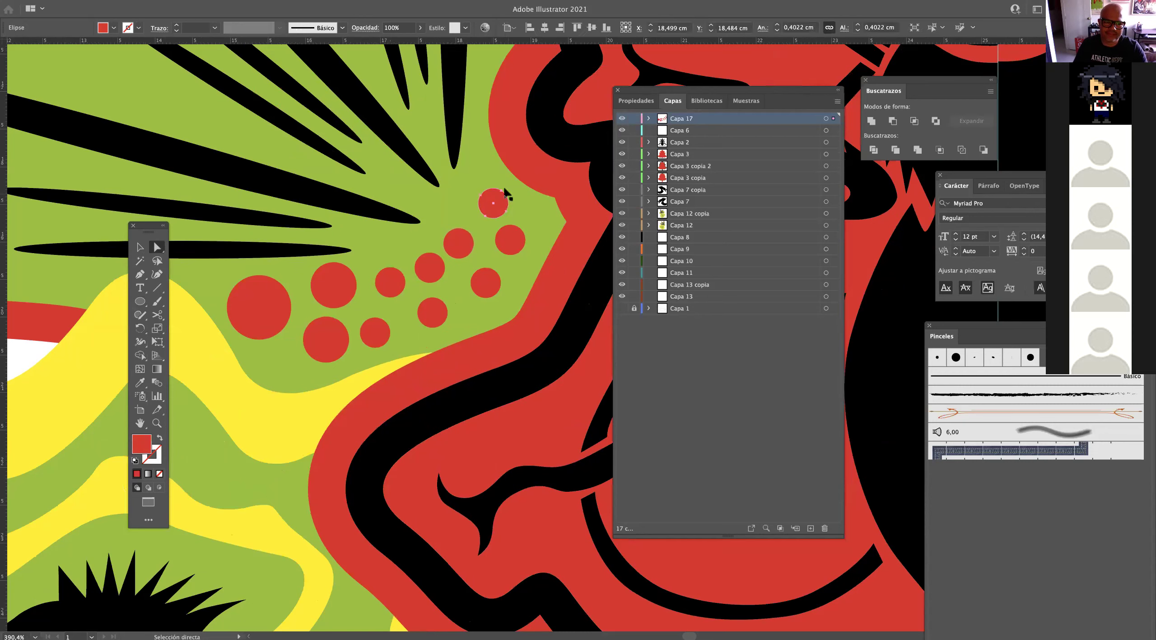
key(v)
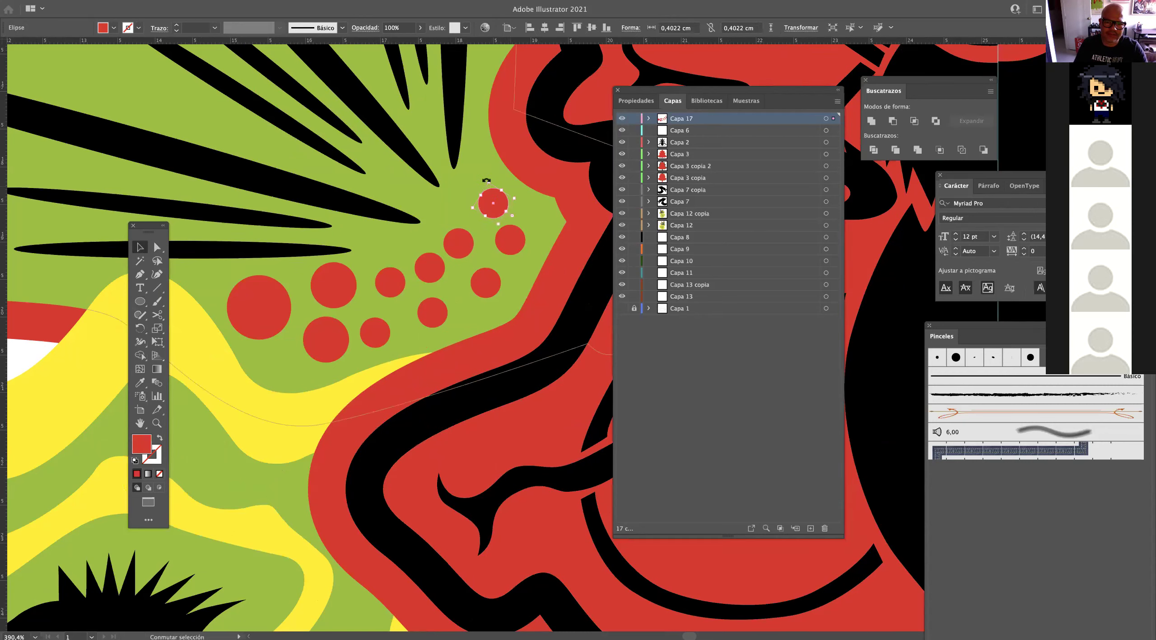
drag(491, 182, 492, 196)
drag(525, 249, 534, 235)
drag(491, 277, 466, 240)
drag(442, 318, 471, 298)
drag(382, 338, 413, 327)
drag(428, 280, 261, 308)
click(212, 281)
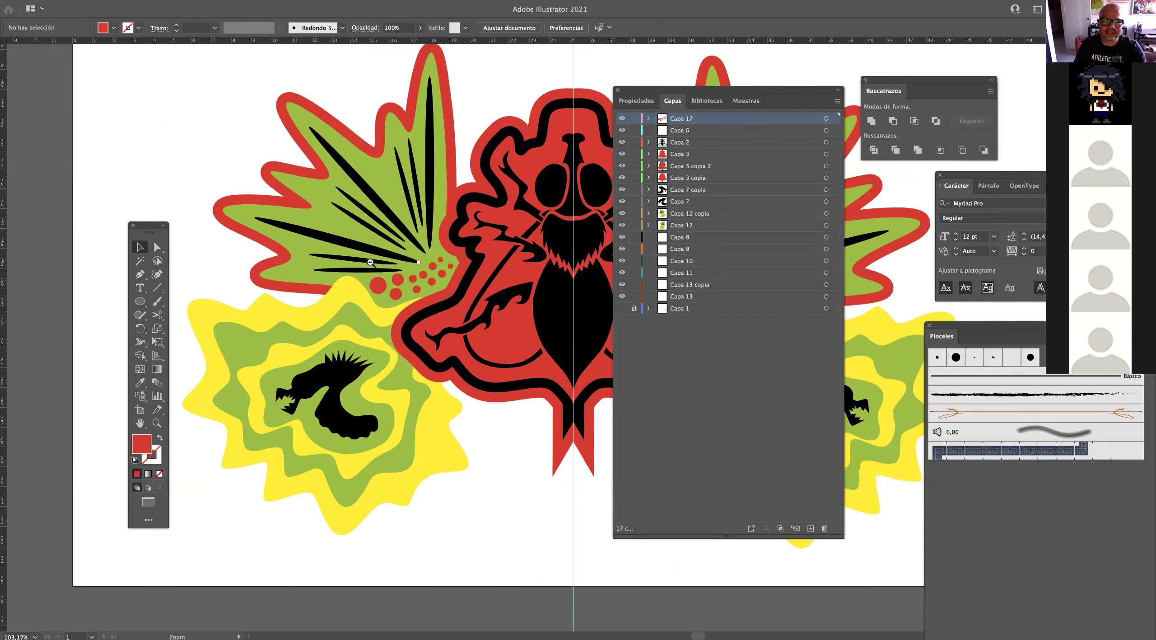
drag(419, 262, 370, 263)
drag(421, 289, 356, 308)
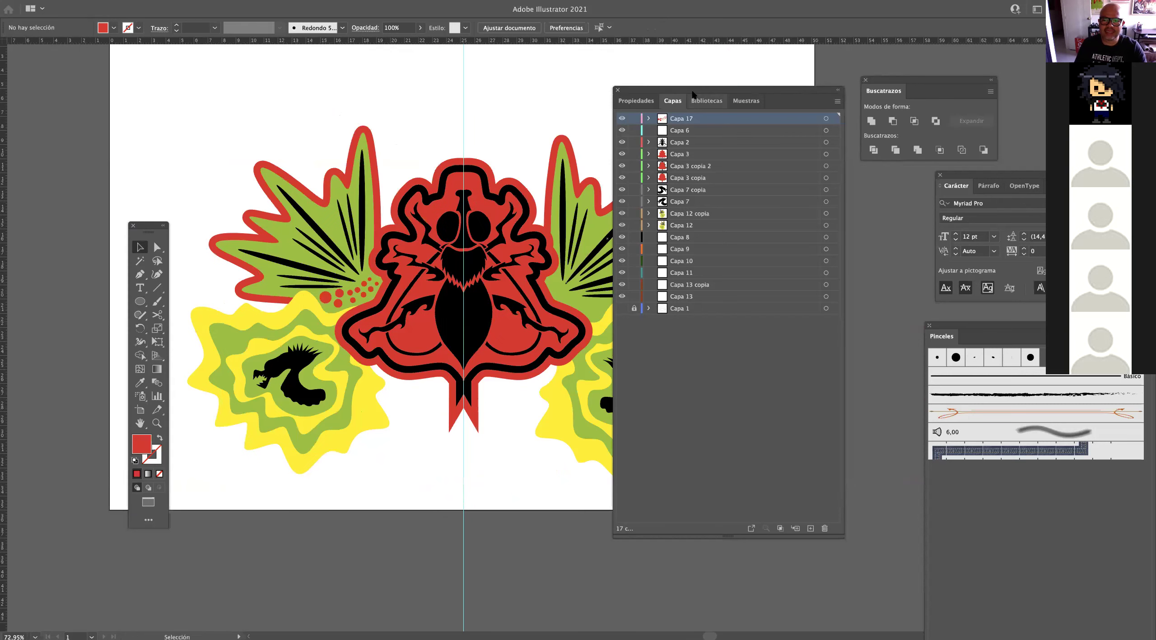
Uncover the mirrored half of the artwork and create a new empty layer above Capa 17.
drag(693, 93, 838, 112)
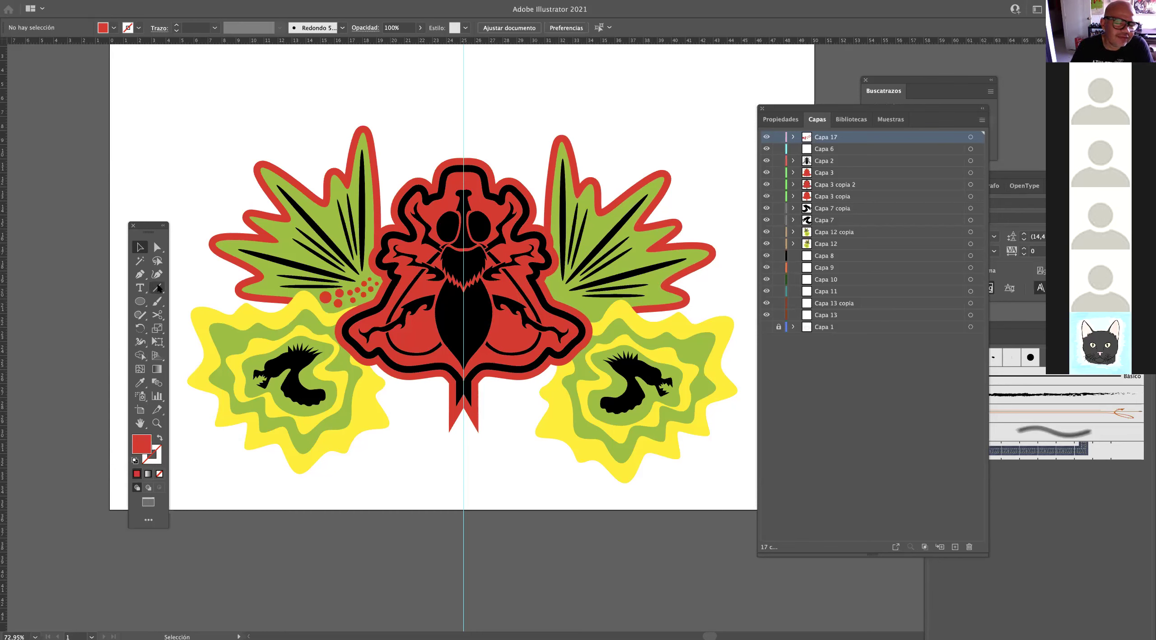
click(954, 546)
drag(492, 239, 490, 243)
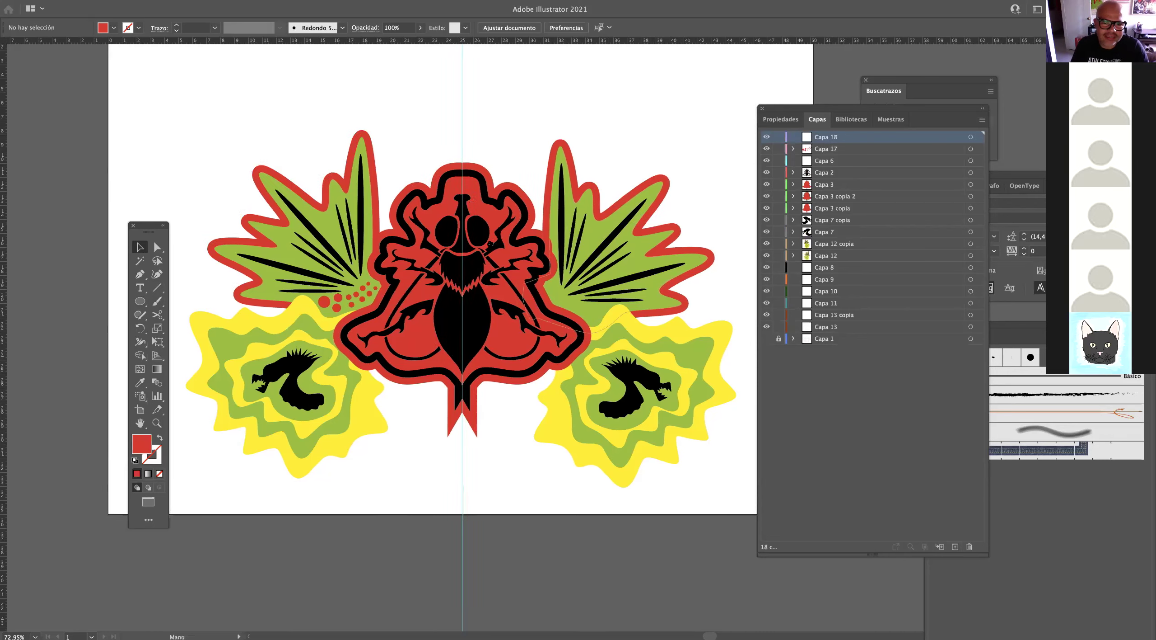
scroll(491, 242, up, 5)
scroll(491, 242, left, 2)
click(478, 255)
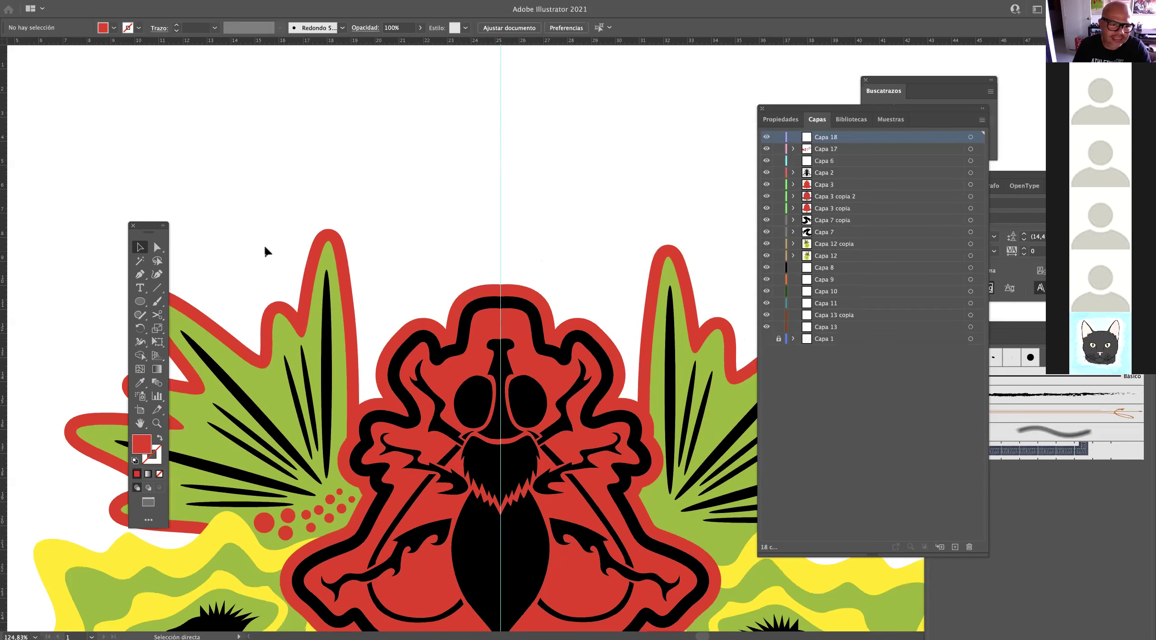
Make Capa 8 the active layer and sample the outer ring's yellow as the fill colour.
key(p)
click(835, 270)
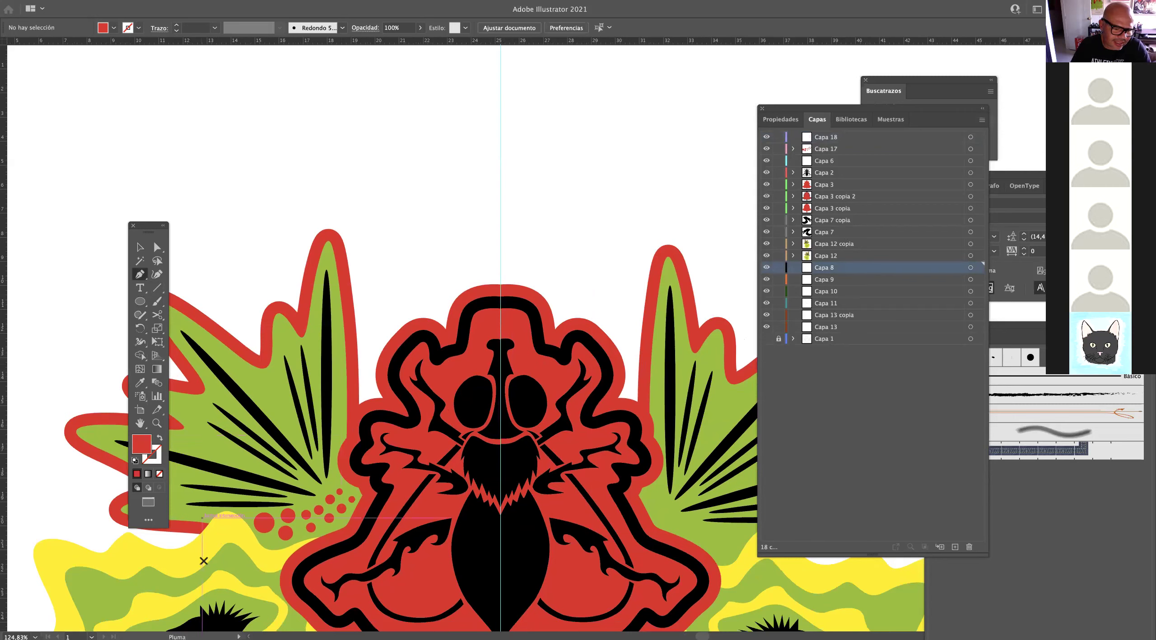
key(i)
click(209, 546)
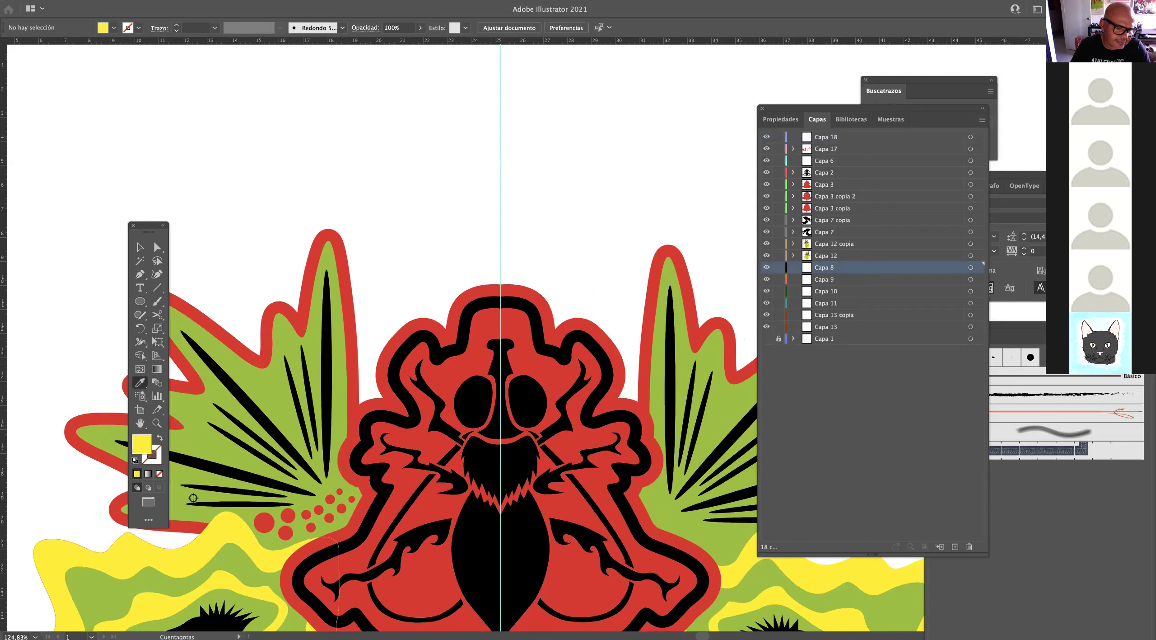
key(v)
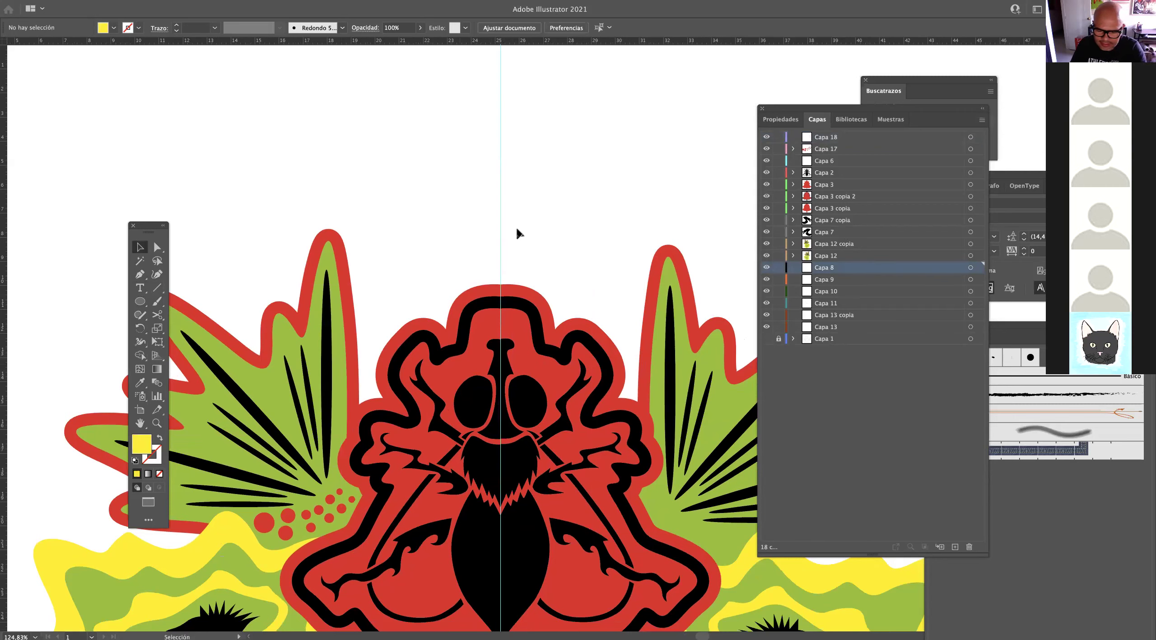
Draw a closed yellow zigzag lightning bolt about 5 cm wide and 10 cm tall from the figure's head to the artboard's upper edge.
key(p)
click(501, 285)
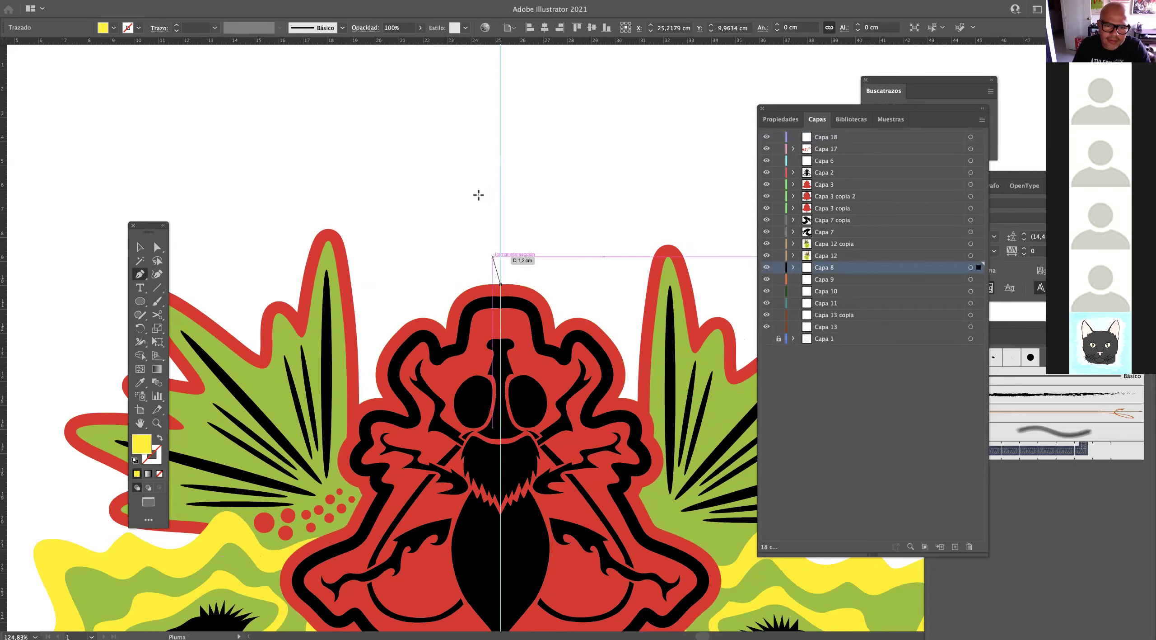
drag(477, 162, 500, 325)
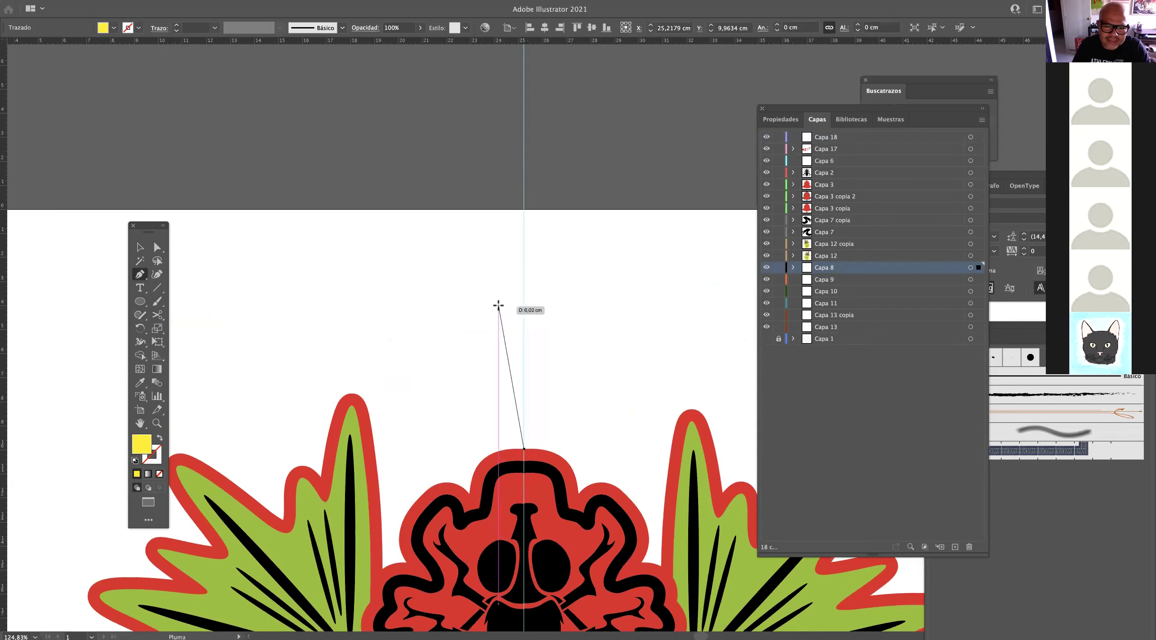
click(500, 325)
click(488, 339)
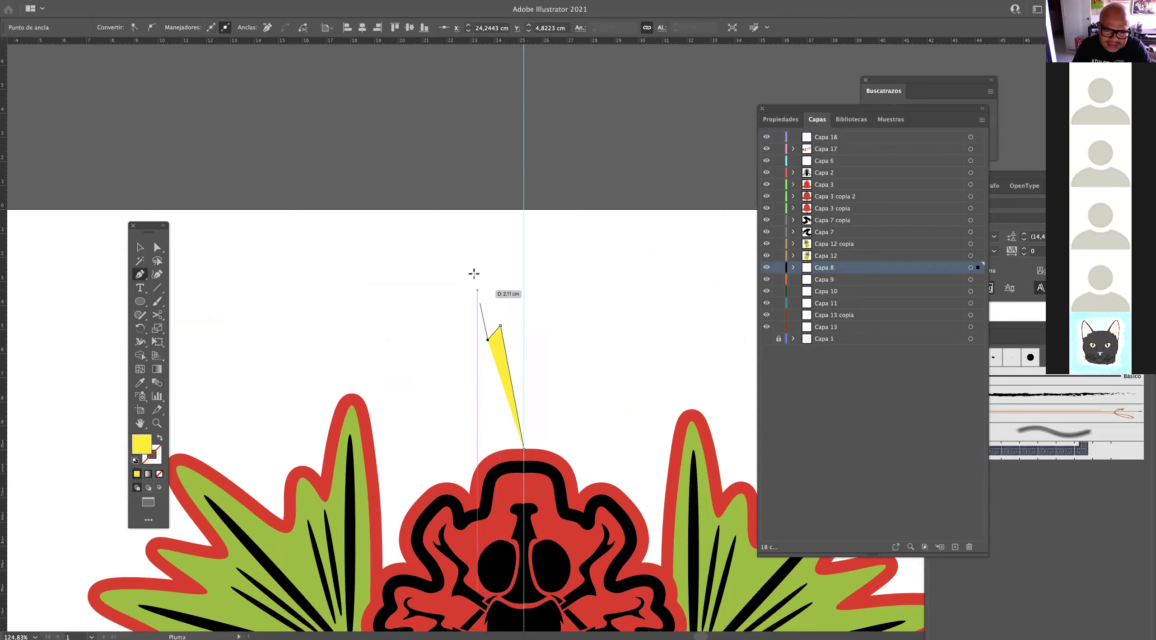
click(468, 266)
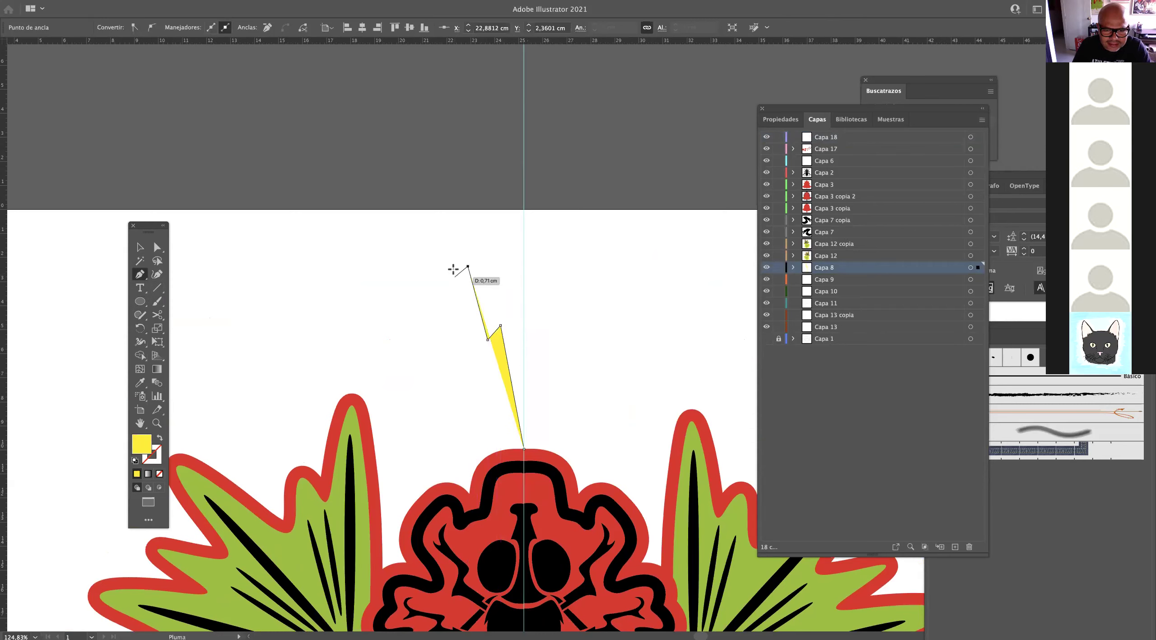
click(454, 276)
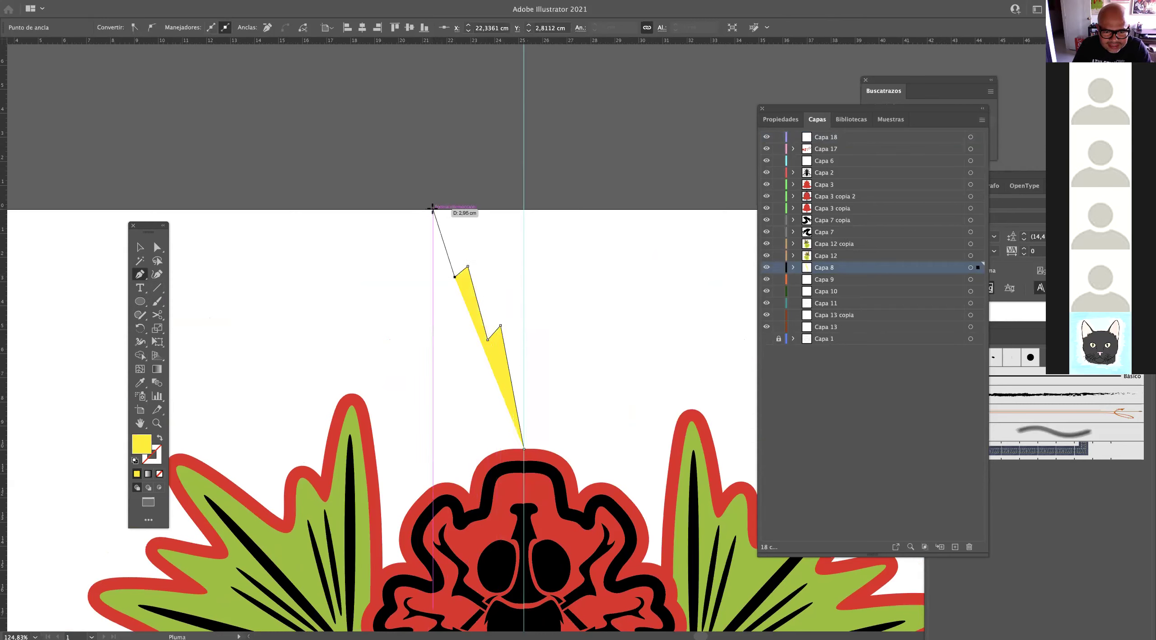
click(433, 209)
click(403, 211)
click(450, 311)
click(463, 298)
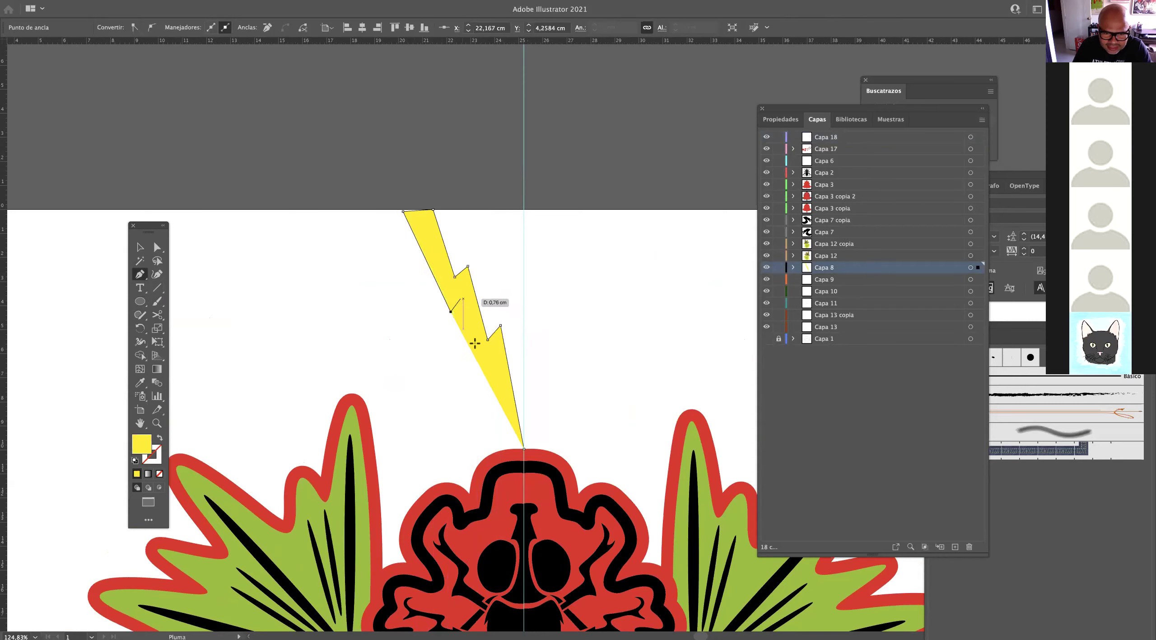
click(482, 364)
click(492, 355)
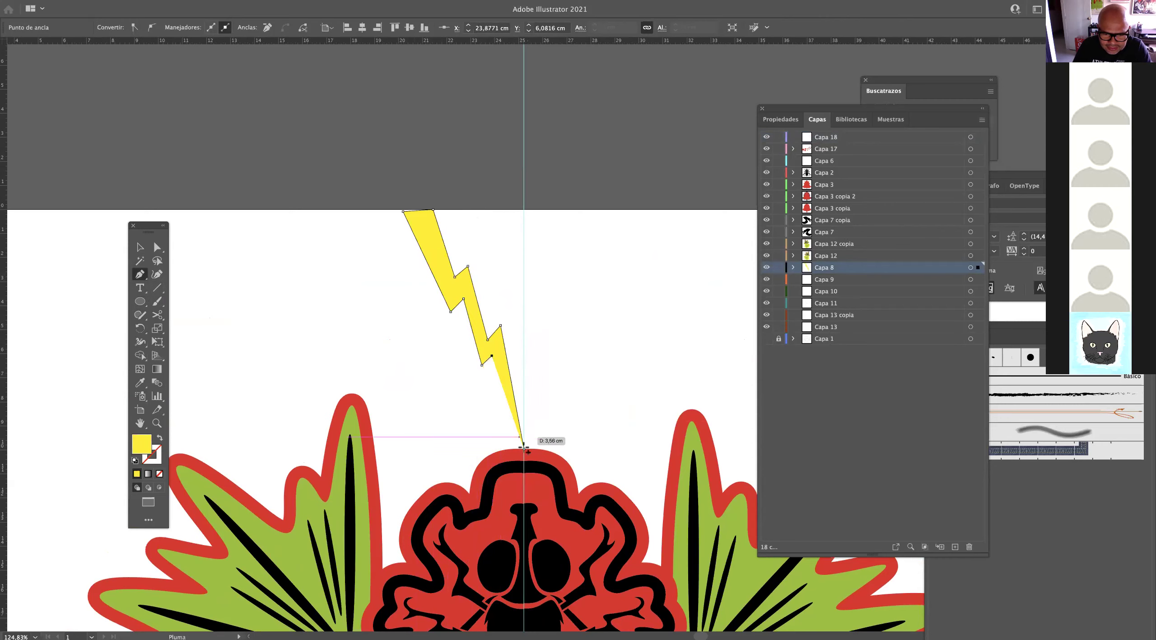
click(524, 448)
click(140, 247)
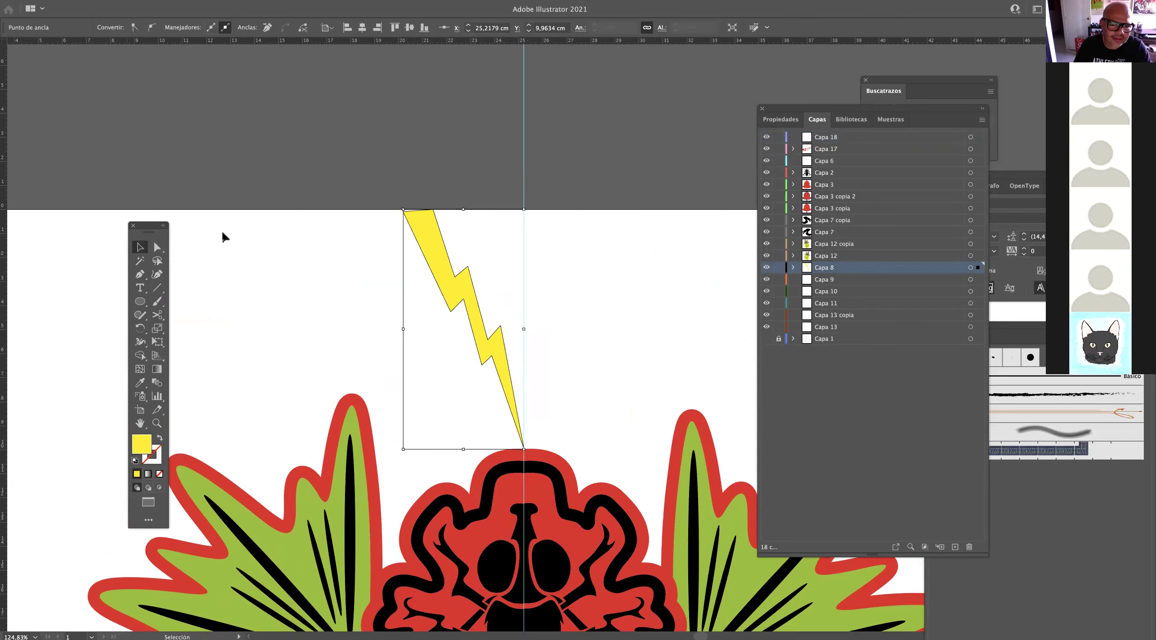
click(638, 288)
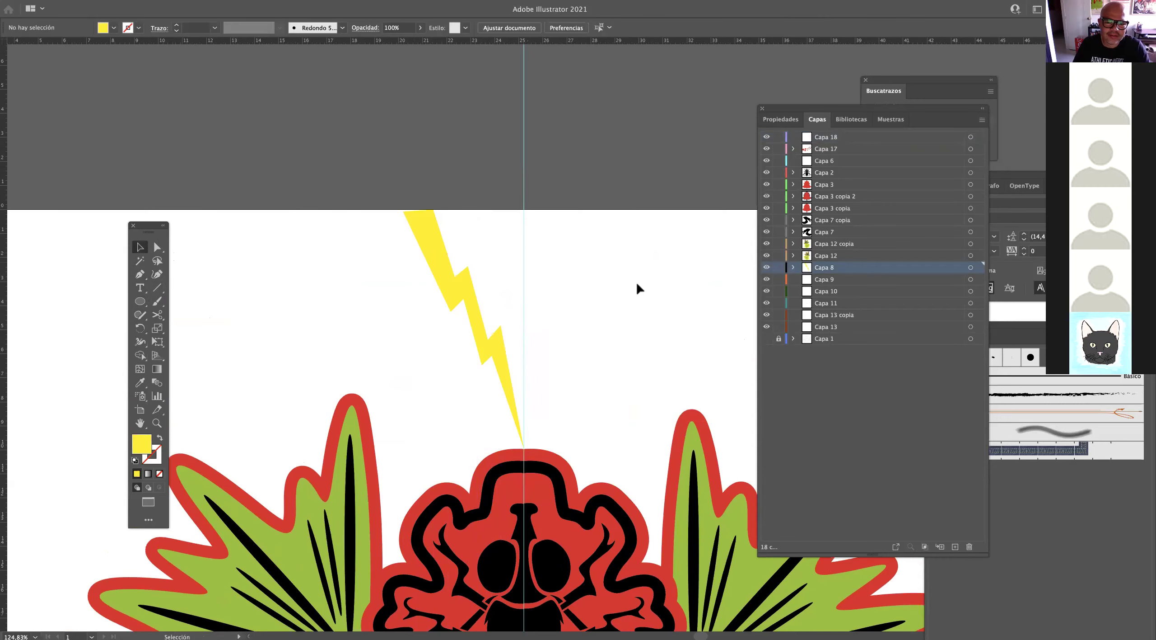
Duplicate the lightning bolt and rotate the copy outward, keeping its tip on the top centre of the figure's head.
click(507, 345)
drag(506, 344, 435, 345)
drag(490, 223, 448, 210)
drag(467, 357, 474, 366)
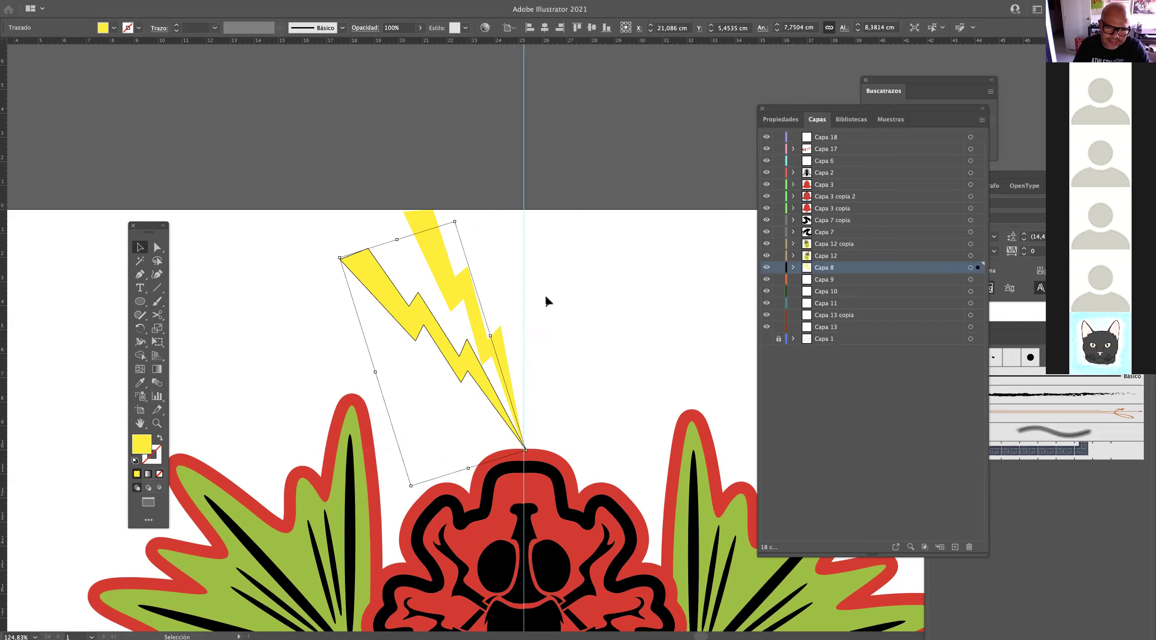
click(546, 297)
Extend the rotated bolt's two upper corners to the artboard's upper edge and align the original bolt's outer upper corner with it.
drag(335, 244, 453, 277)
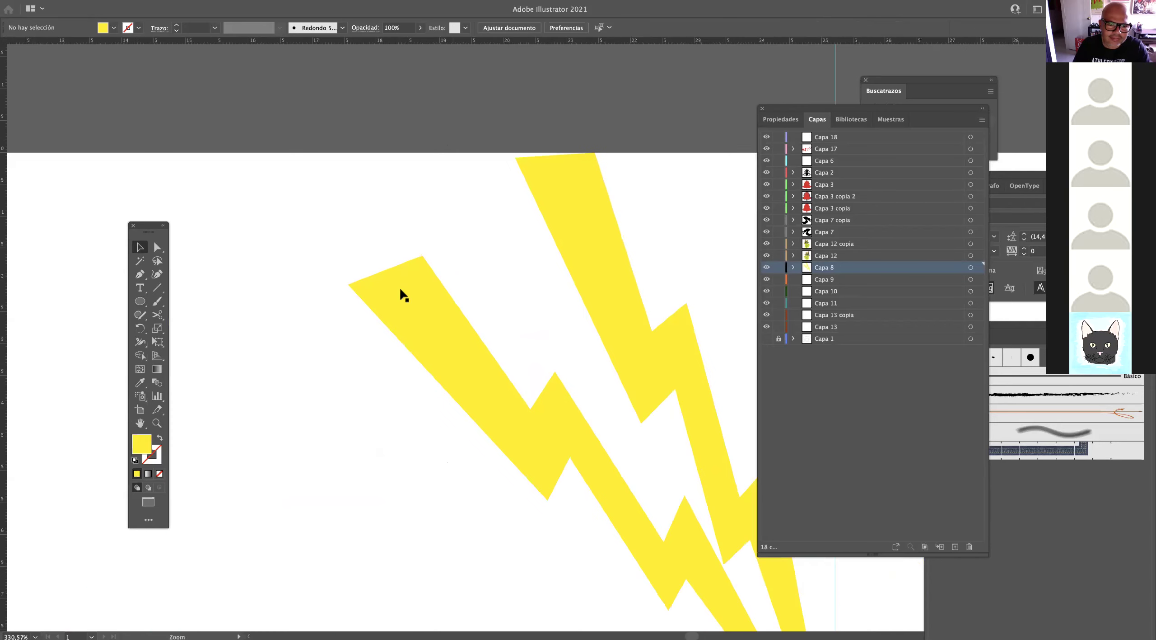
key(a)
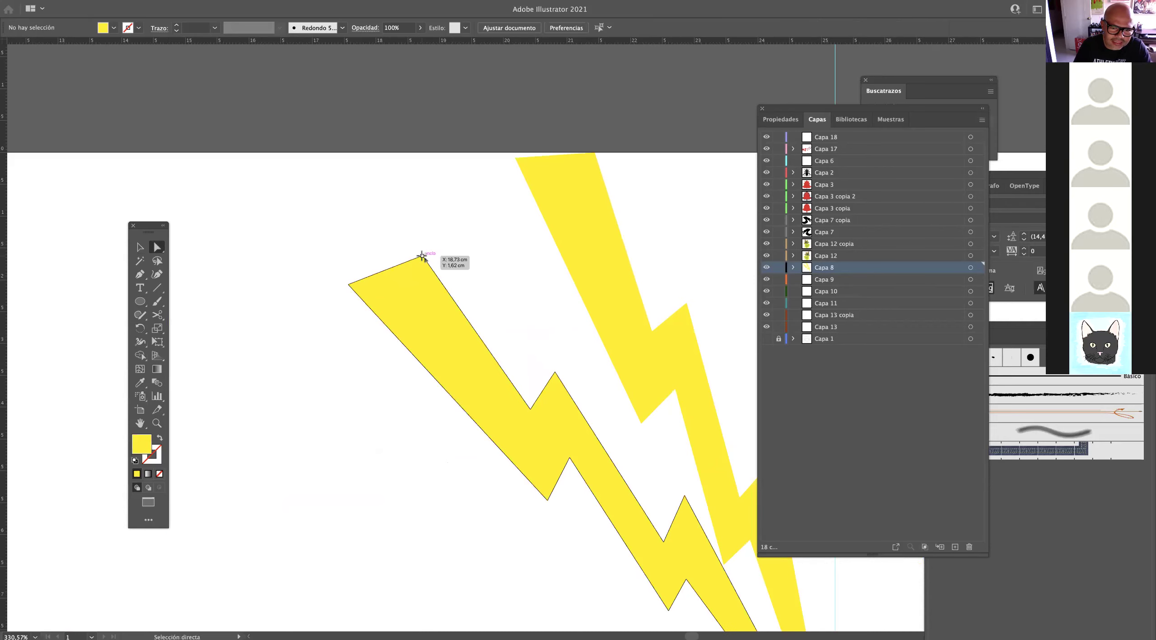
click(422, 256)
drag(422, 256, 357, 153)
drag(348, 286, 258, 152)
drag(520, 163, 511, 152)
click(490, 167)
Nudge the lowest outer zigzag point of the original bolt slightly inward and upward, undoing the unwanted changes.
drag(389, 242, 248, 241)
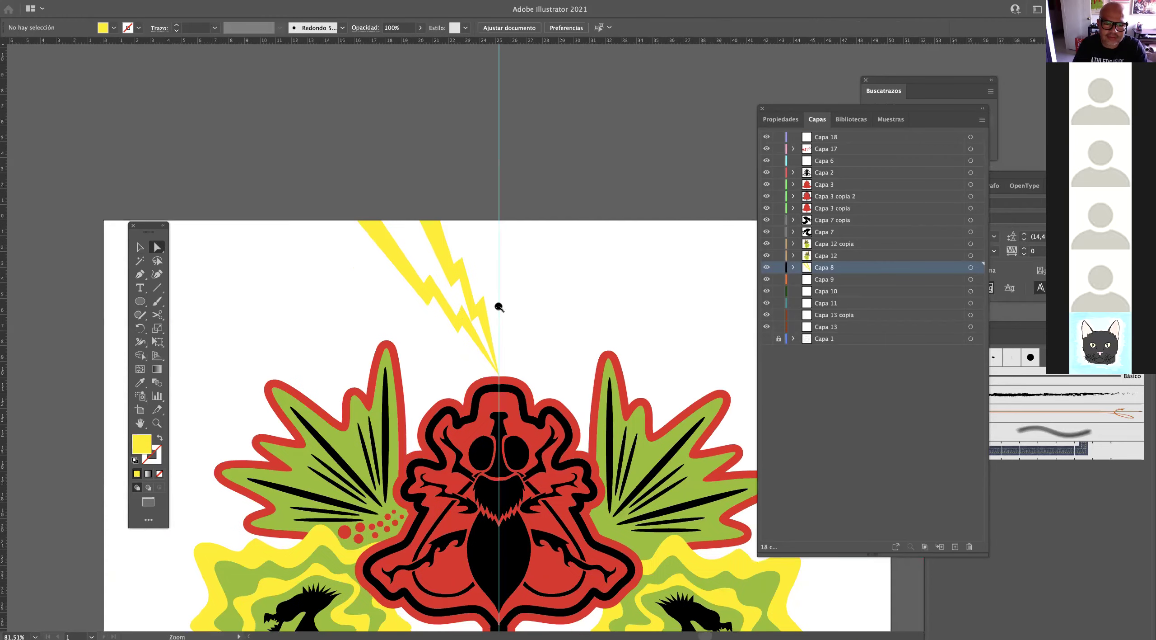
scroll(499, 307, up, 5)
drag(503, 362, 507, 356)
click(581, 314)
key(super+z)
key(super+z)
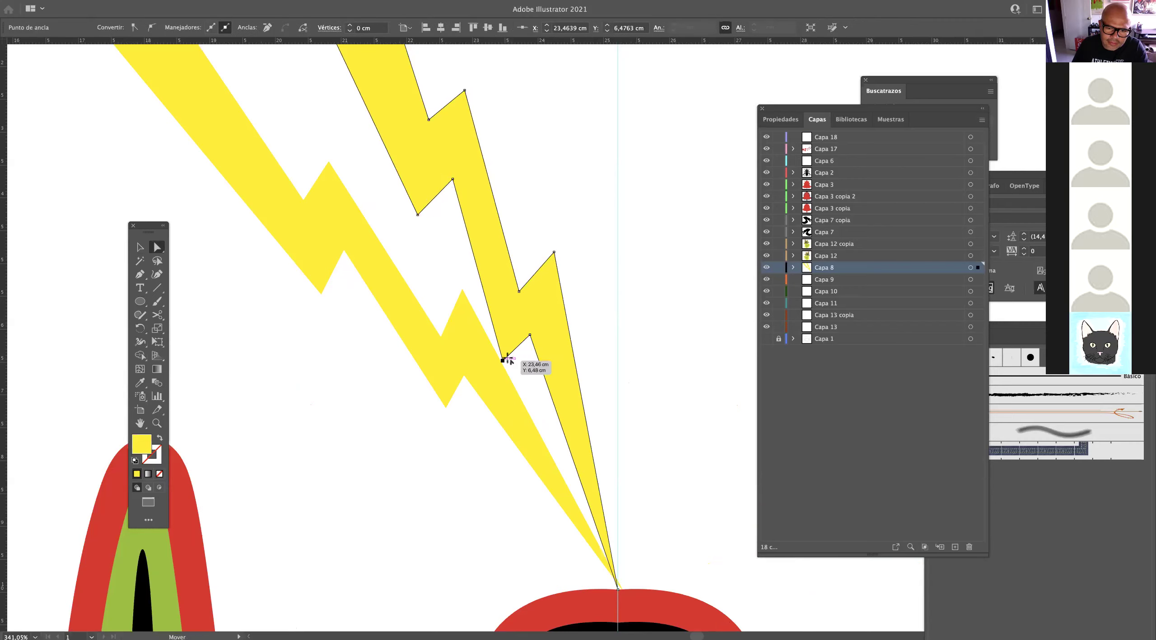
click(589, 302)
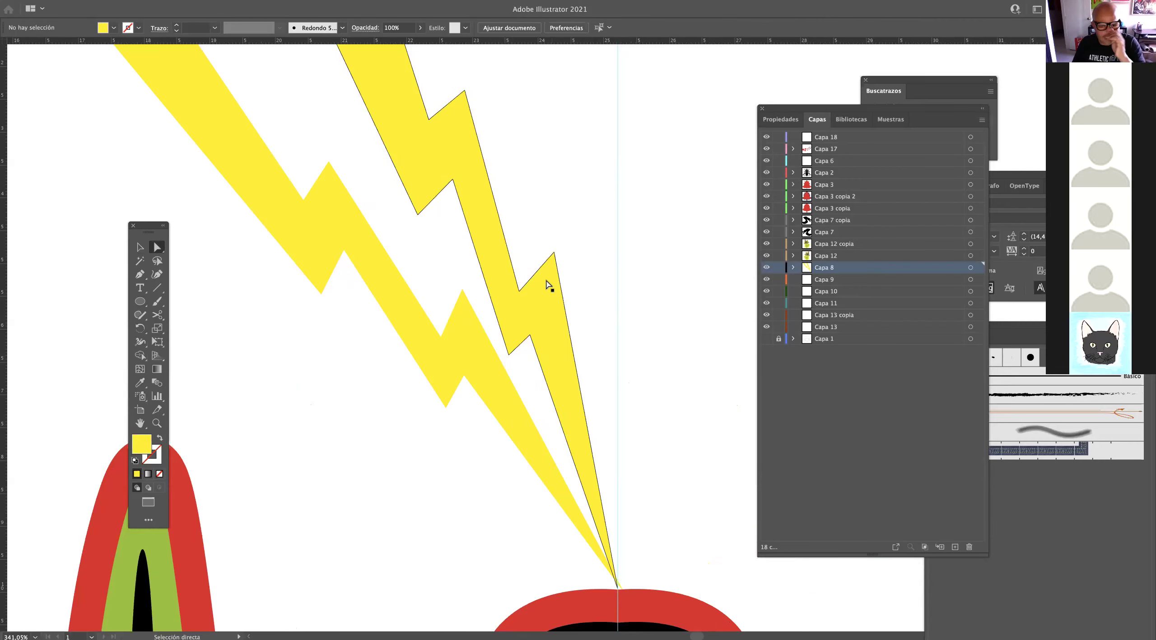
Round the zigzag corners of the original lightning bolt to a radius of about 0,11 cm.
key(super+space)
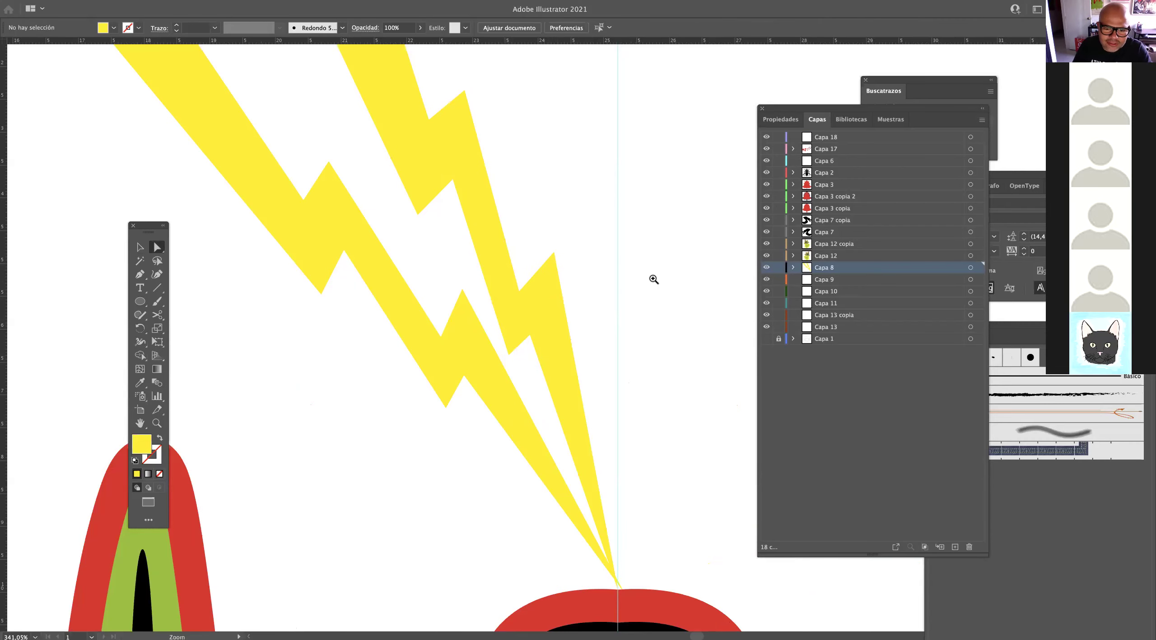
click(654, 279)
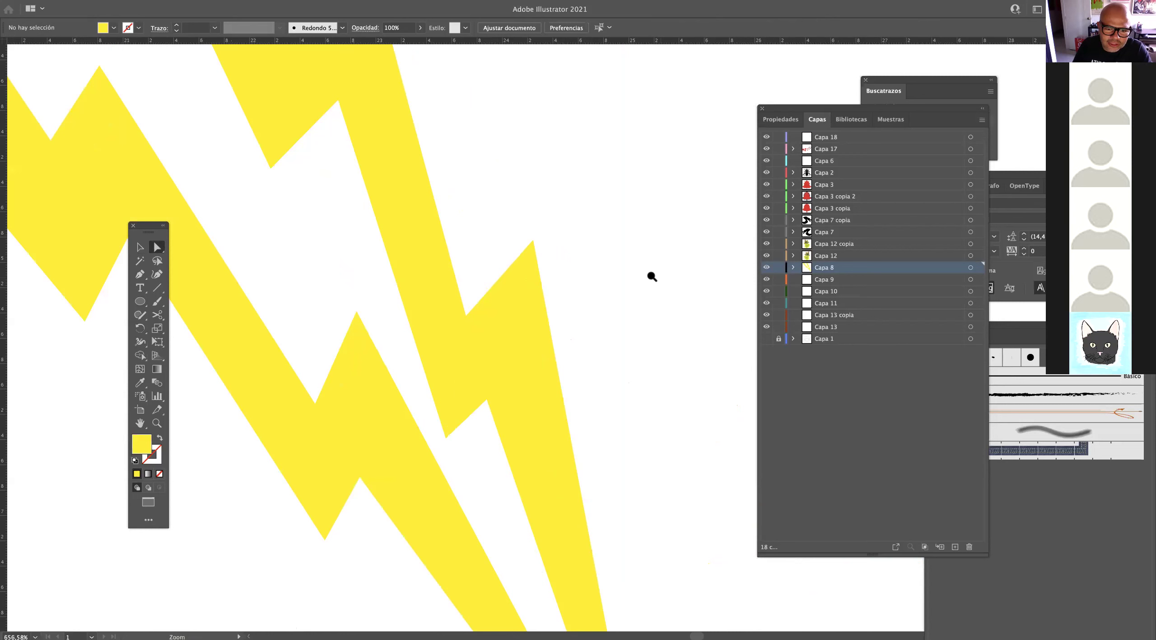
click(519, 269)
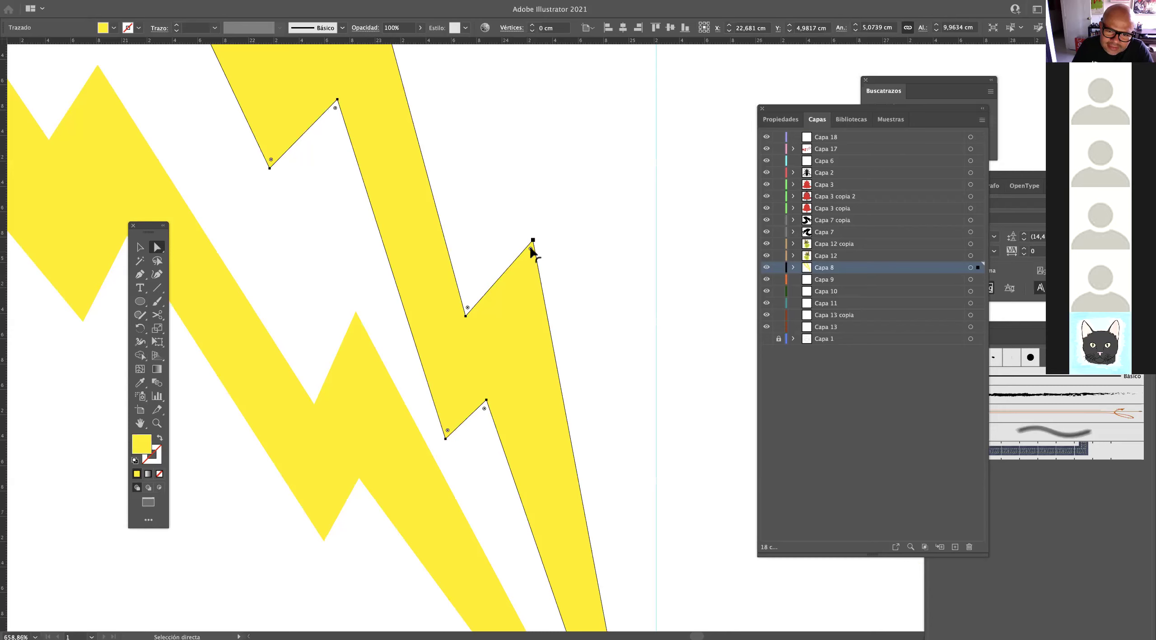
drag(532, 254, 523, 279)
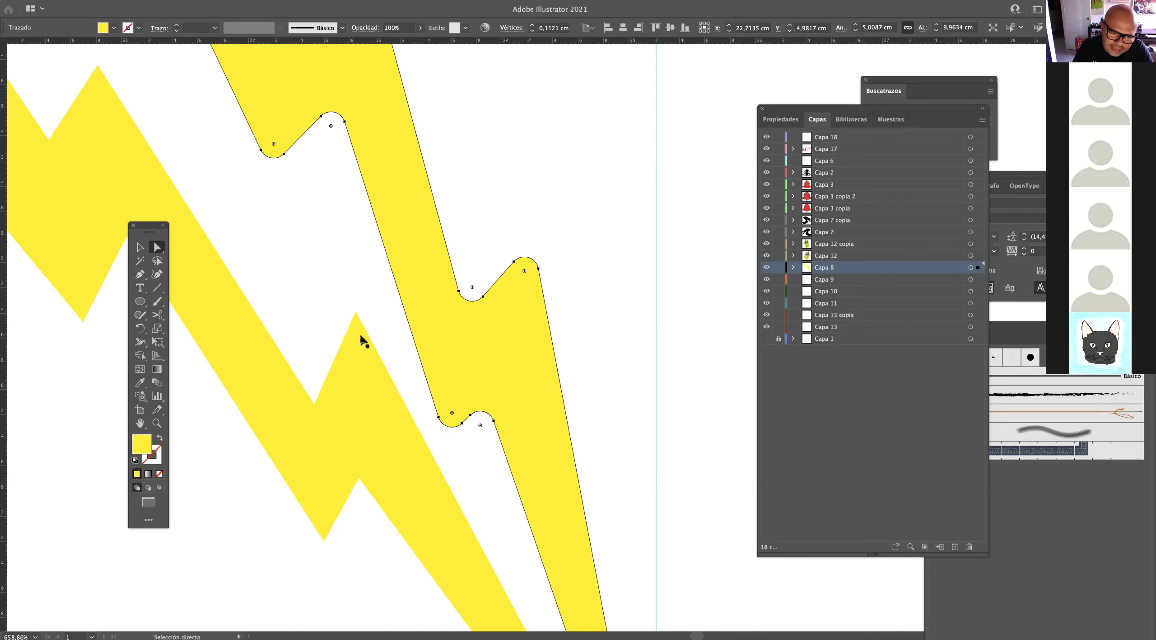
Round the corners of the rotated bolt copy to a radius of about 0,15 cm and reselect that bolt.
click(355, 320)
drag(356, 329, 357, 350)
click(354, 319)
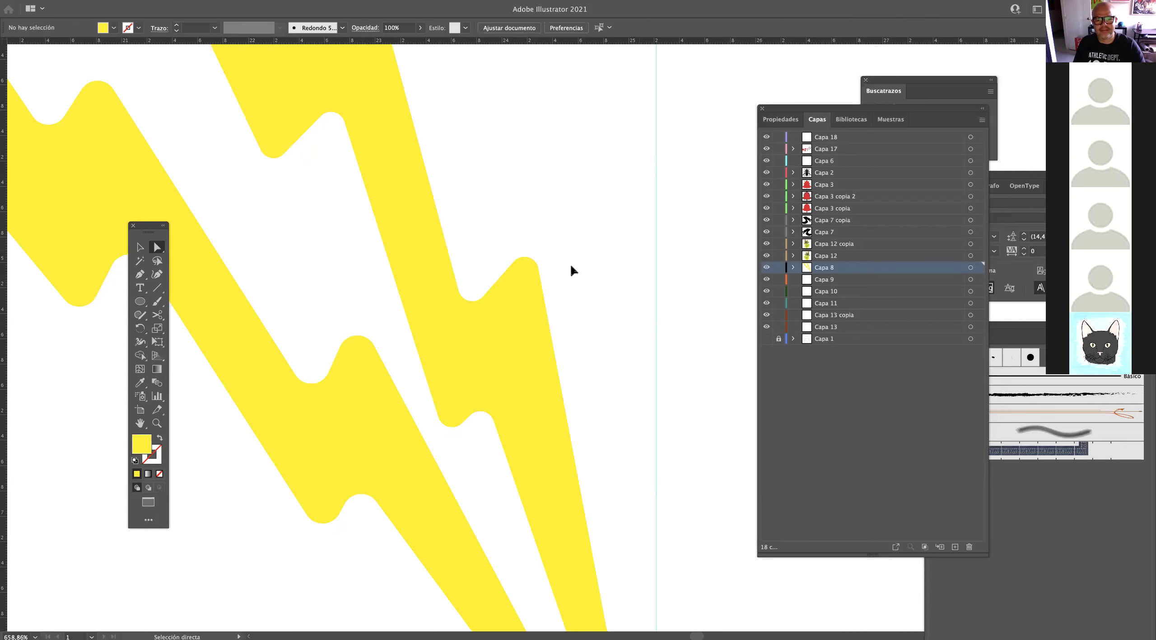
drag(581, 241, 409, 234)
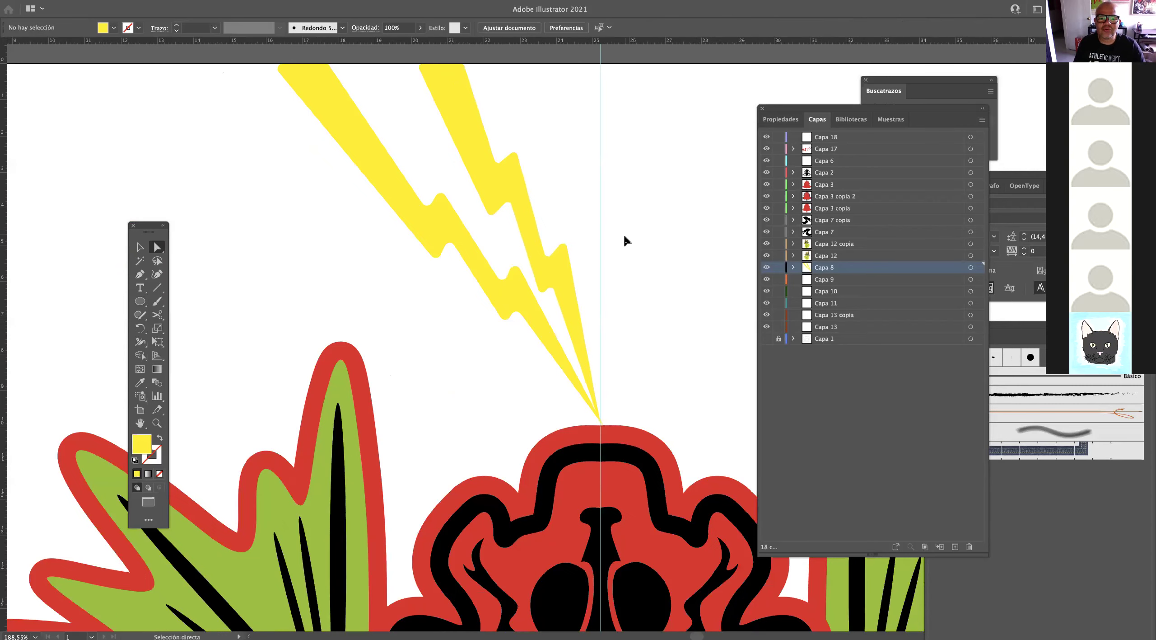
click(516, 302)
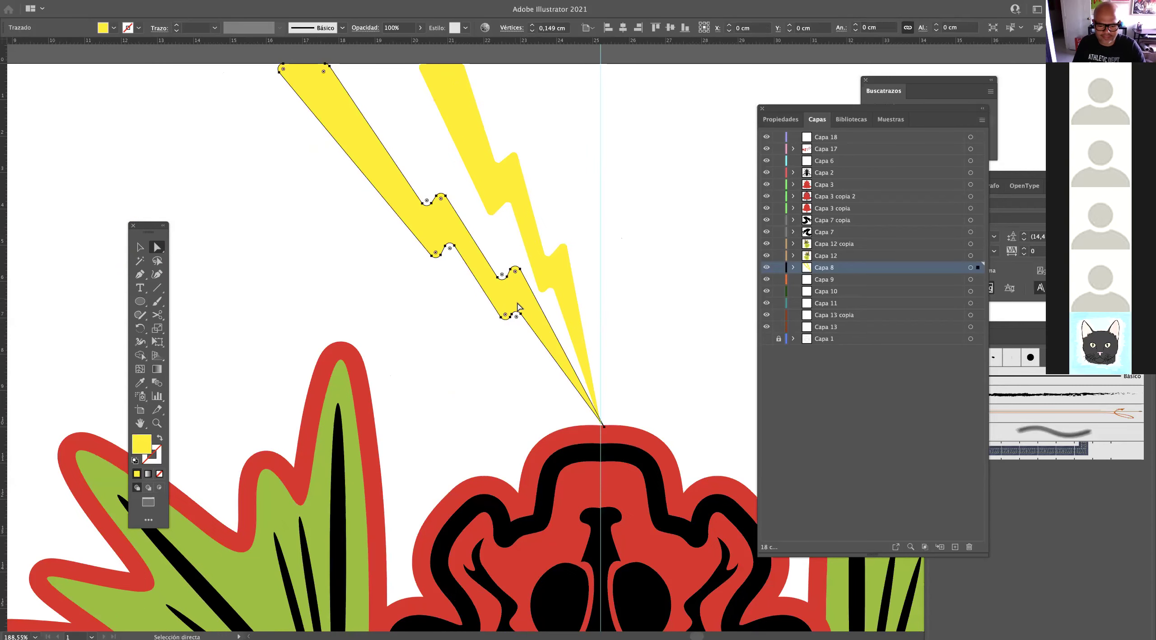
Duplicate the rotated lightning bolt and rotate the copy further counter-clockwise, placing its tip with the other bolts' tips above the red figure.
key(v)
drag(519, 302, 452, 327)
key(v)
drag(202, 87, 168, 134)
mouse_move(440, 301)
mouse_down()
mouse_move(466, 316)
mouse_move(438, 292)
mouse_up()
drag(184, 166, 206, 176)
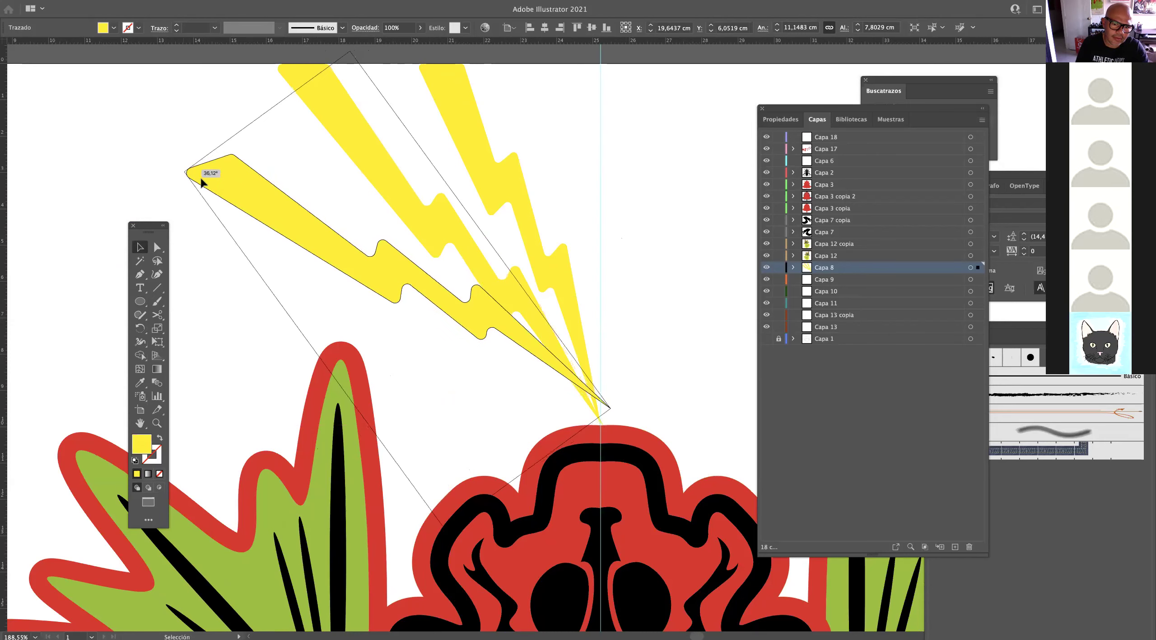
drag(370, 269, 364, 284)
click(383, 226)
Group the three lightning bolts and paste a copy of the group.
drag(370, 224, 252, 228)
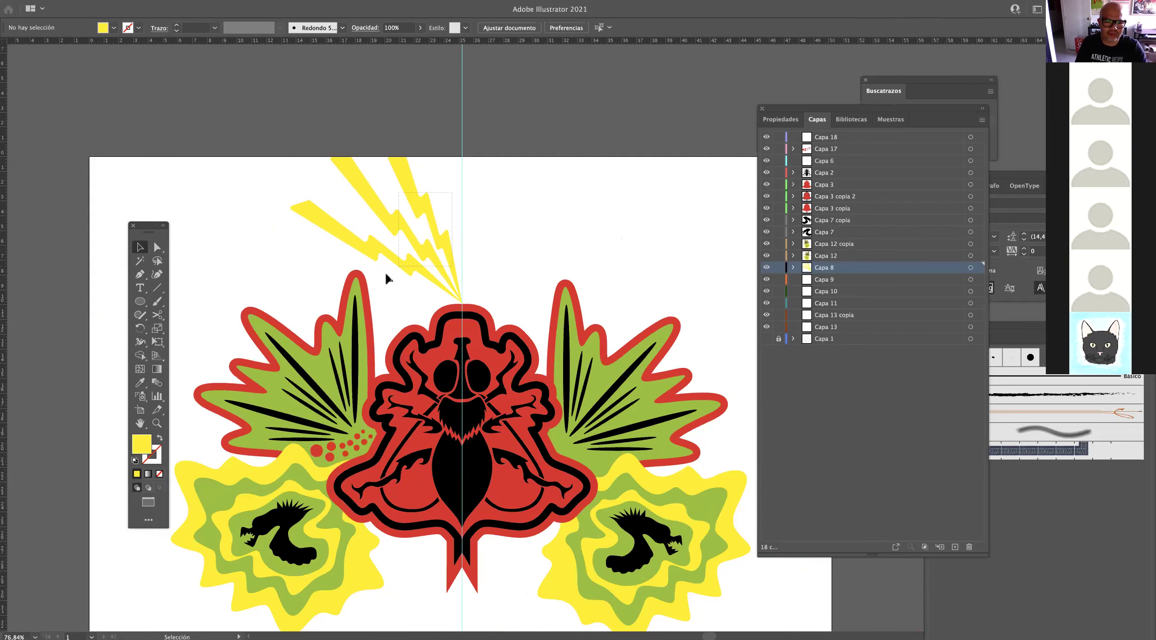
key(a)
click(423, 268)
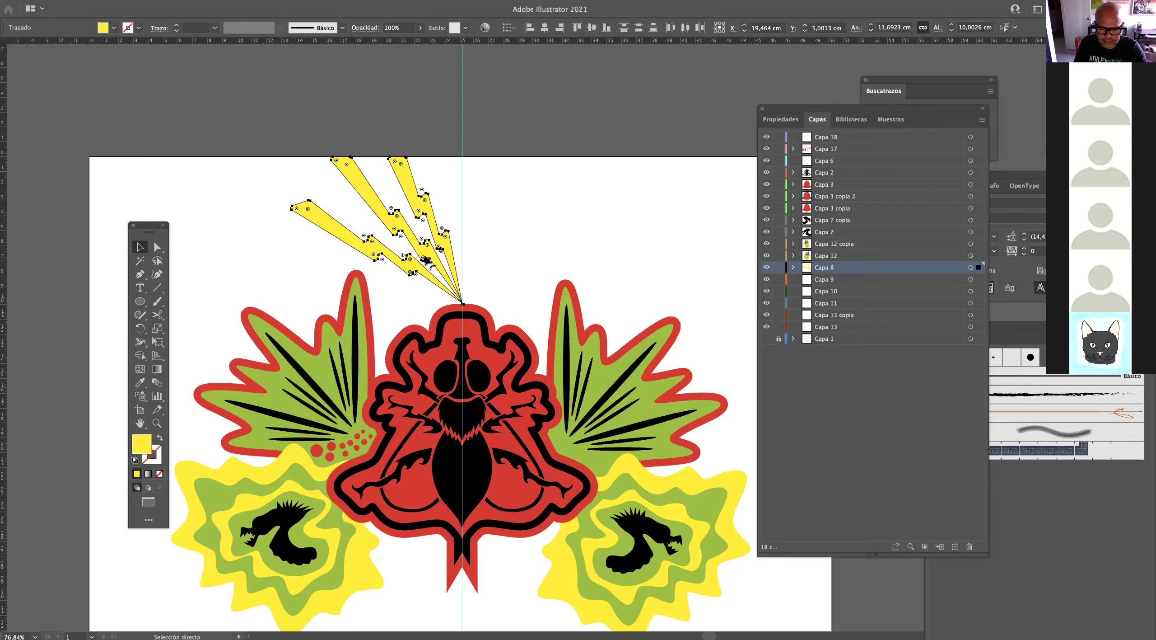
key(super+g)
key(super+v)
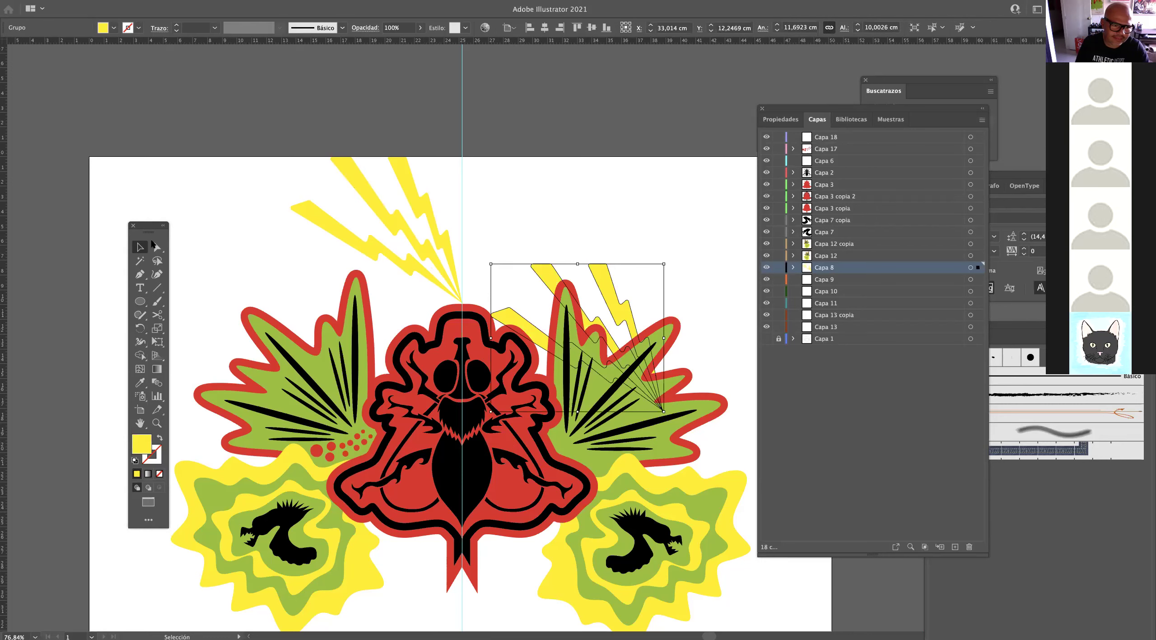
Reflect the pasted bolt group across the vertical axis and place it as a mirror image on the other side of the centre guide.
right_click(611, 290)
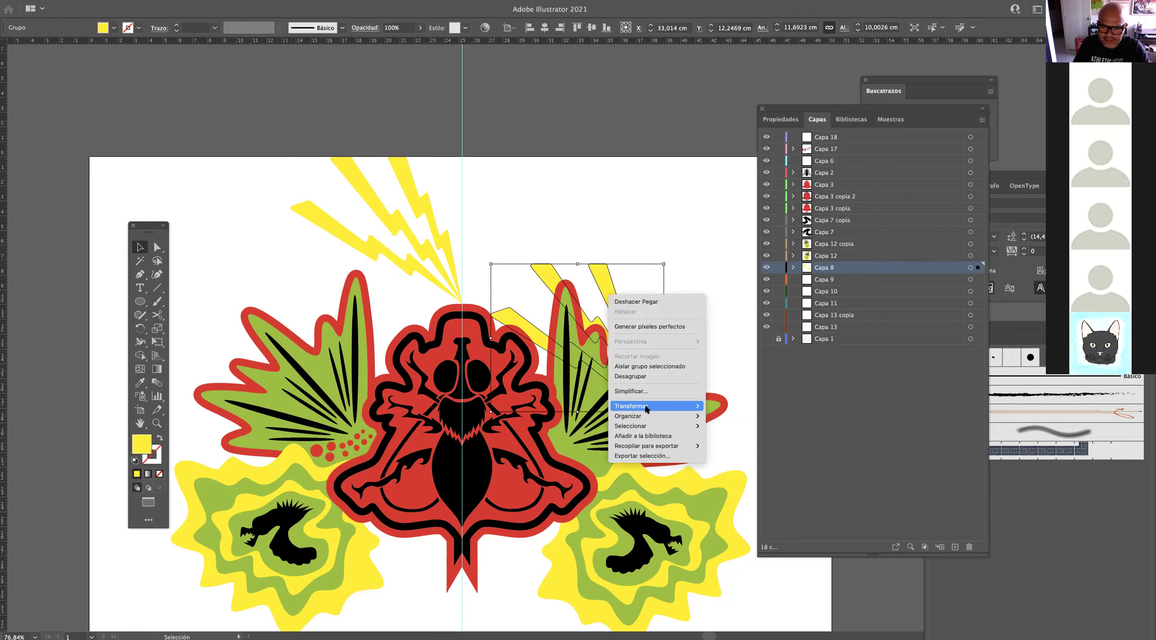
mouse_move(651, 405)
click(721, 441)
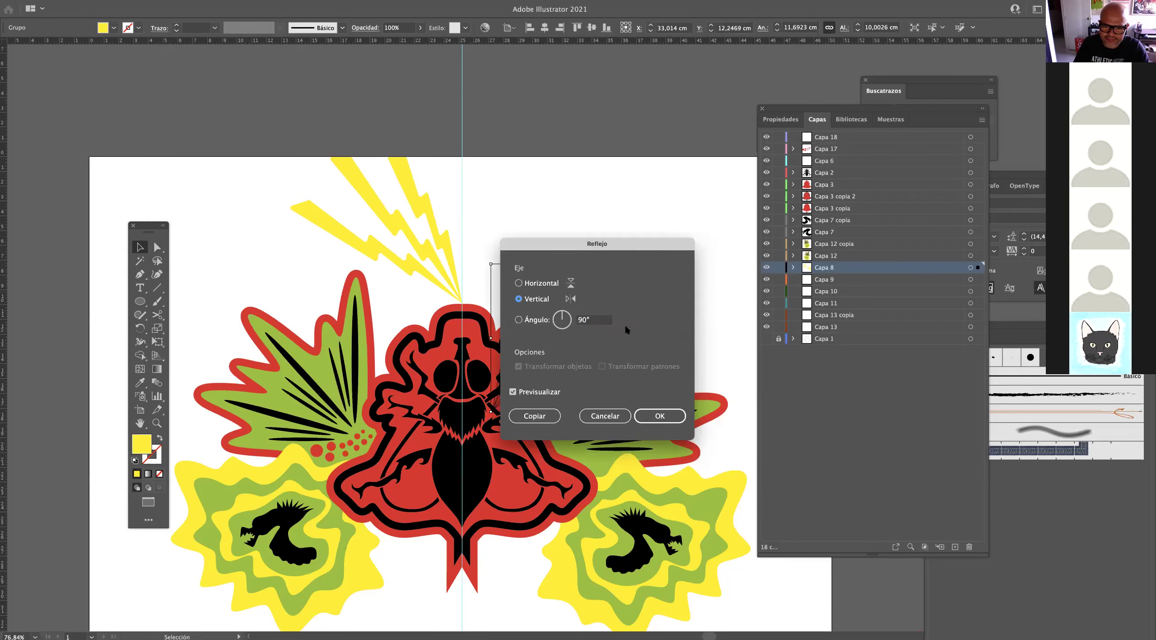
click(646, 415)
drag(591, 299, 564, 186)
click(661, 297)
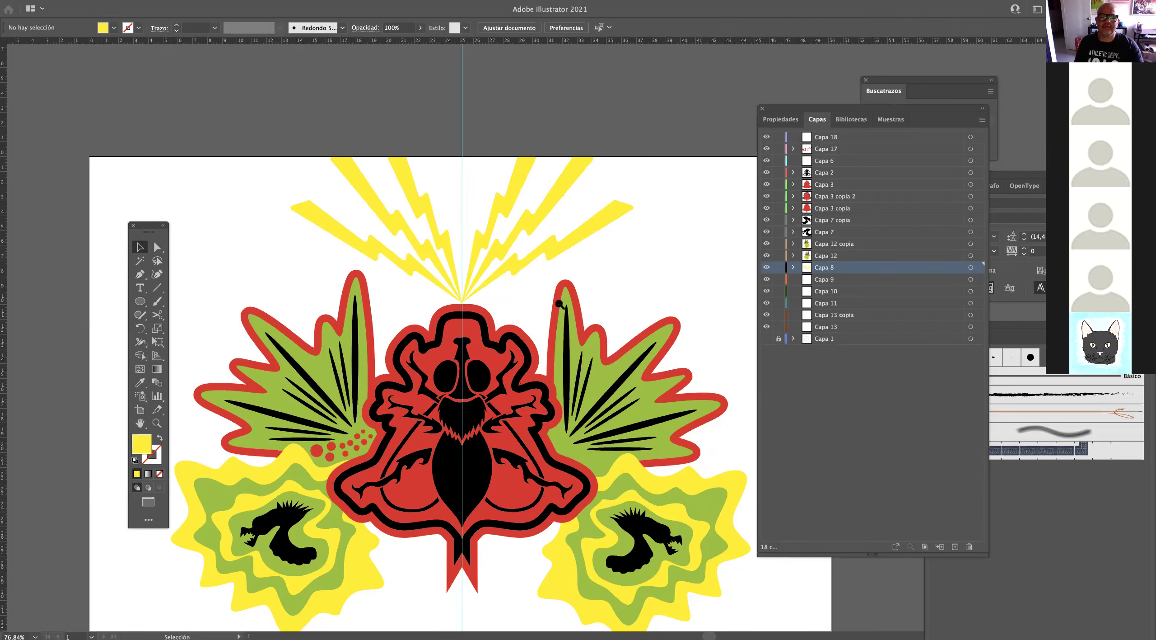
Show the sketch on layer Capa 1 briefly to compare it with the artwork, and hide it again.
scroll(560, 302, down, 4)
drag(564, 339, 535, 263)
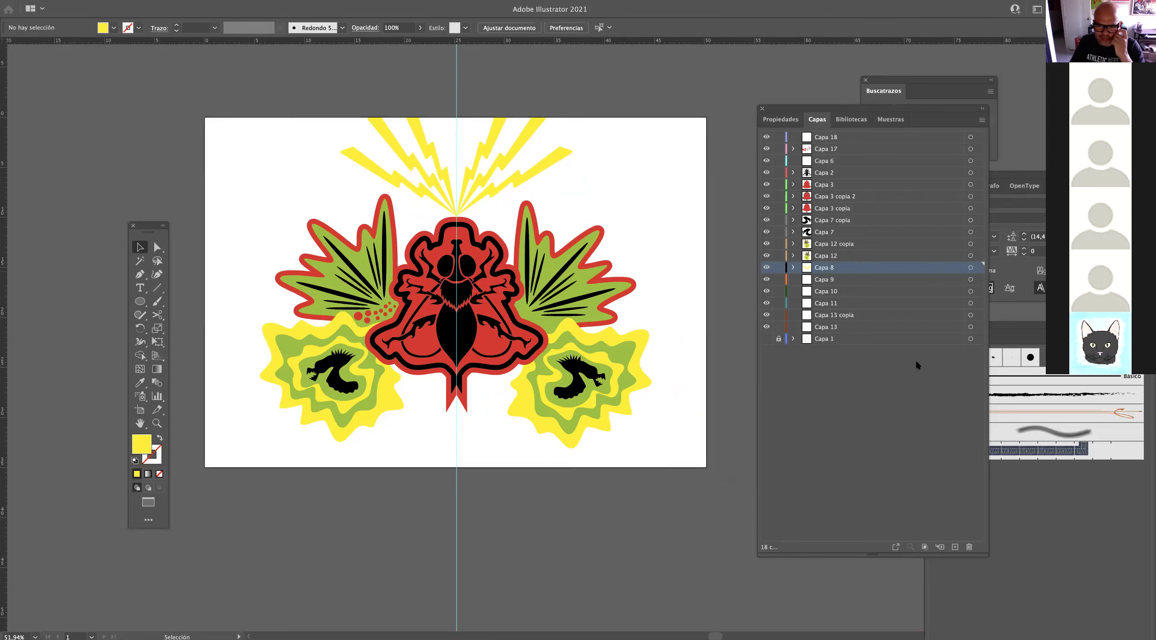
click(766, 339)
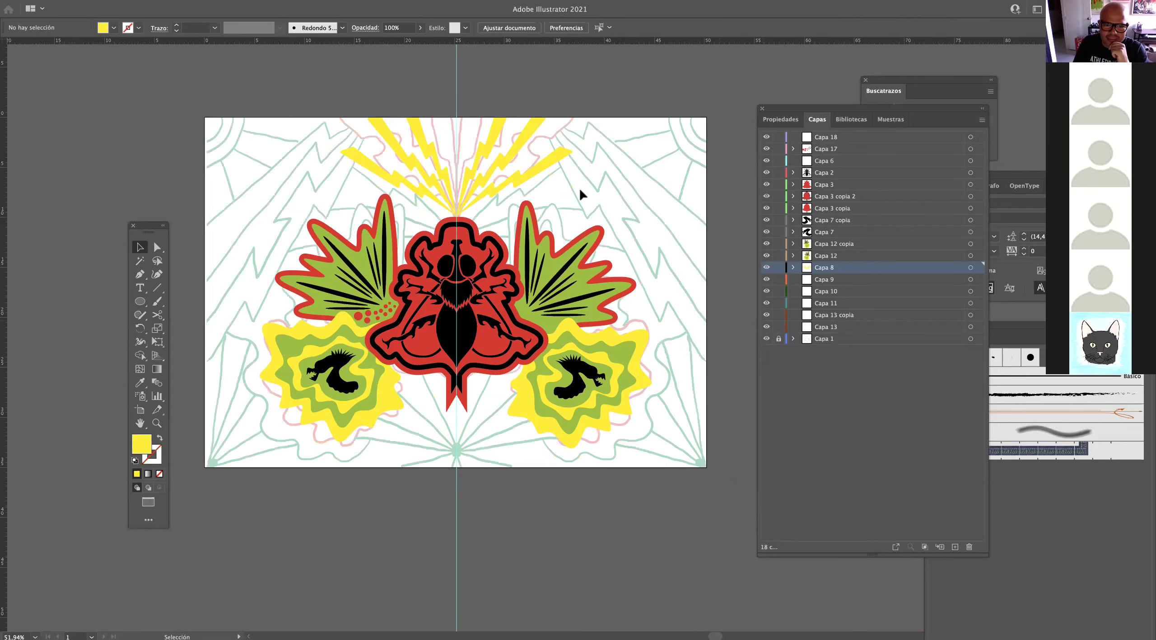
click(766, 338)
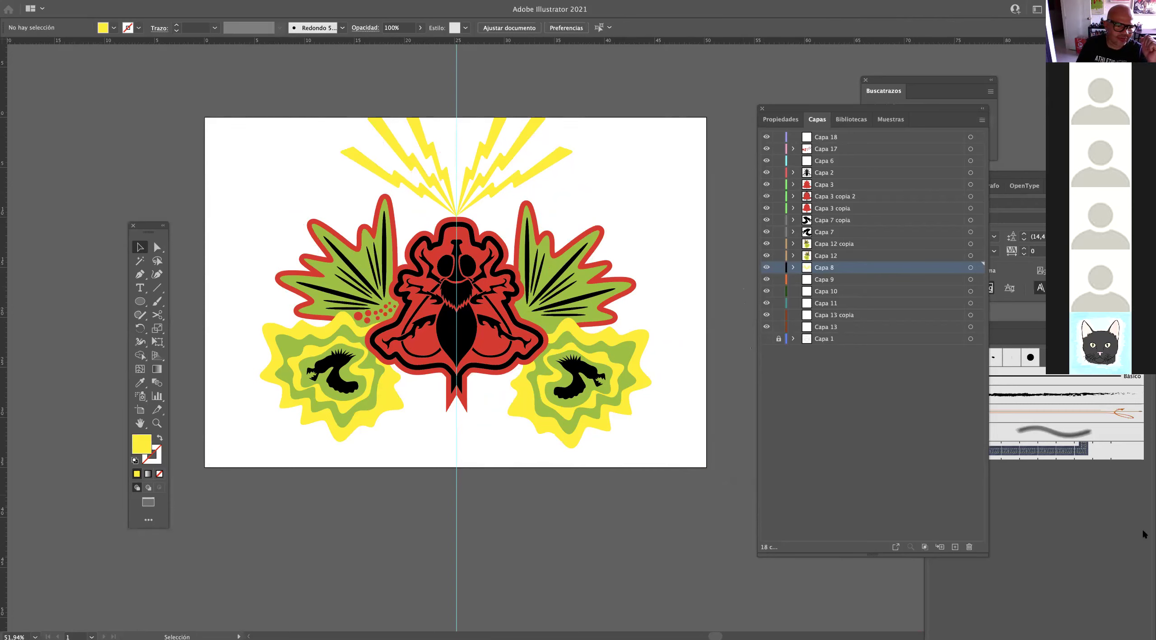
Draw a yellow rectangle of about 50,2 × 35,0 cm over the artboard and shift it down to uncover the bolts.
drag(141, 304, 165, 306)
key(m)
drag(203, 117, 706, 469)
click(140, 247)
click(602, 81)
click(498, 161)
drag(667, 141, 676, 253)
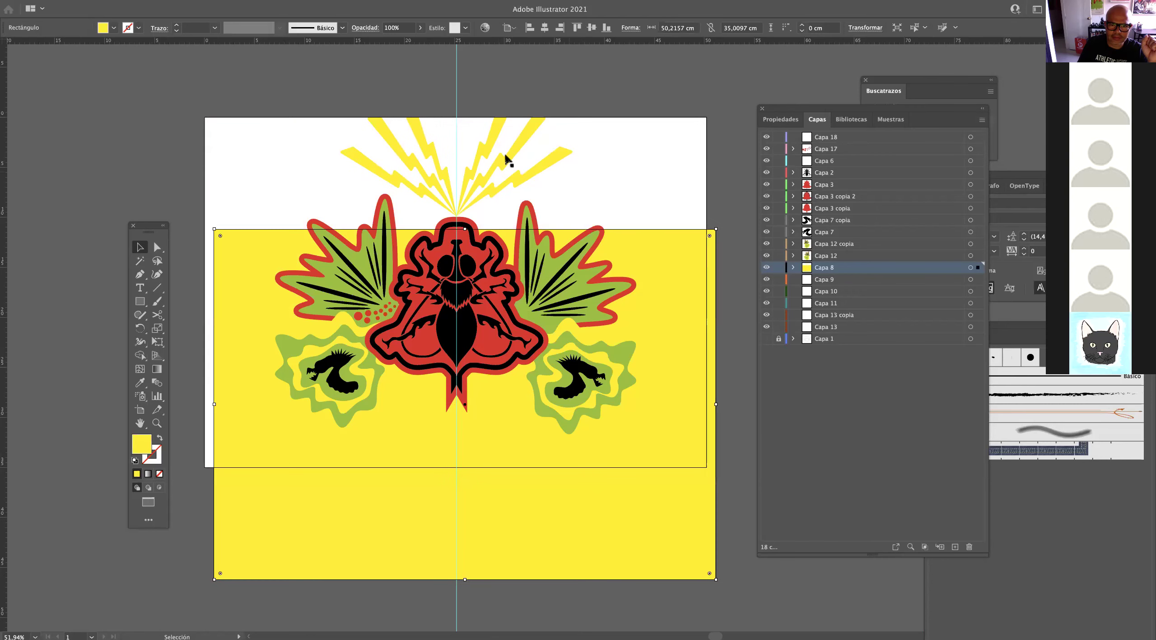
Recolour both lightning bolt groups with the red sampled from the leaf outline.
click(492, 161)
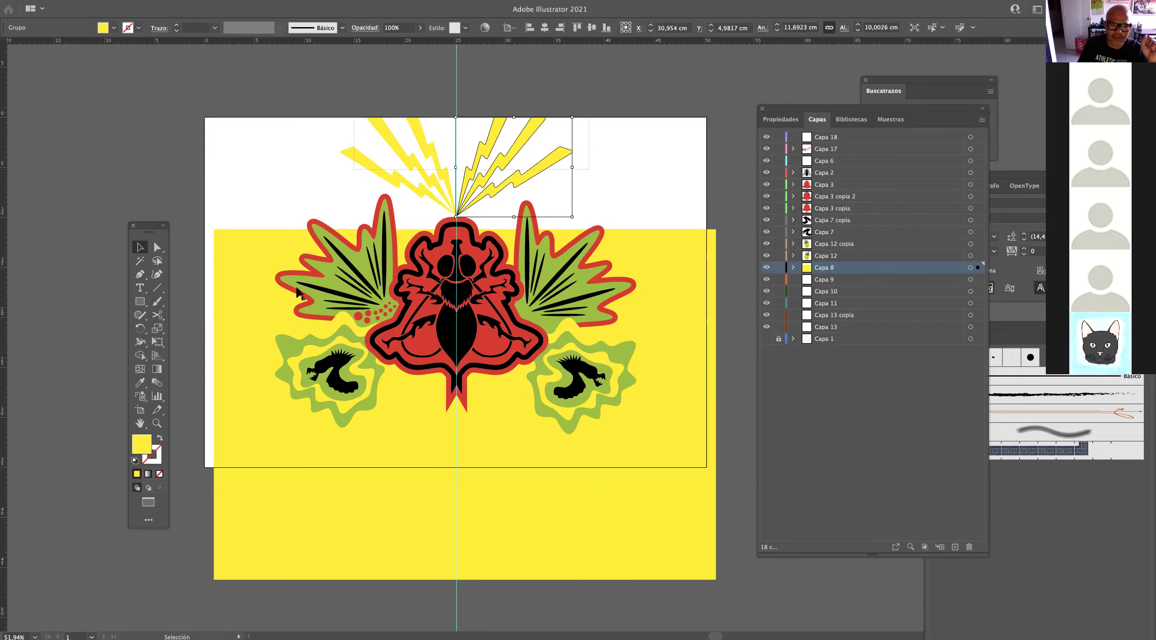
shift+click(397, 176)
key(i)
click(344, 315)
key(v)
Return the yellow rectangle over the artboard, put layer Capa 8 just above Capa 1, and order the rectangle below both bolt groups.
click(237, 199)
drag(671, 392, 672, 317)
click(671, 321)
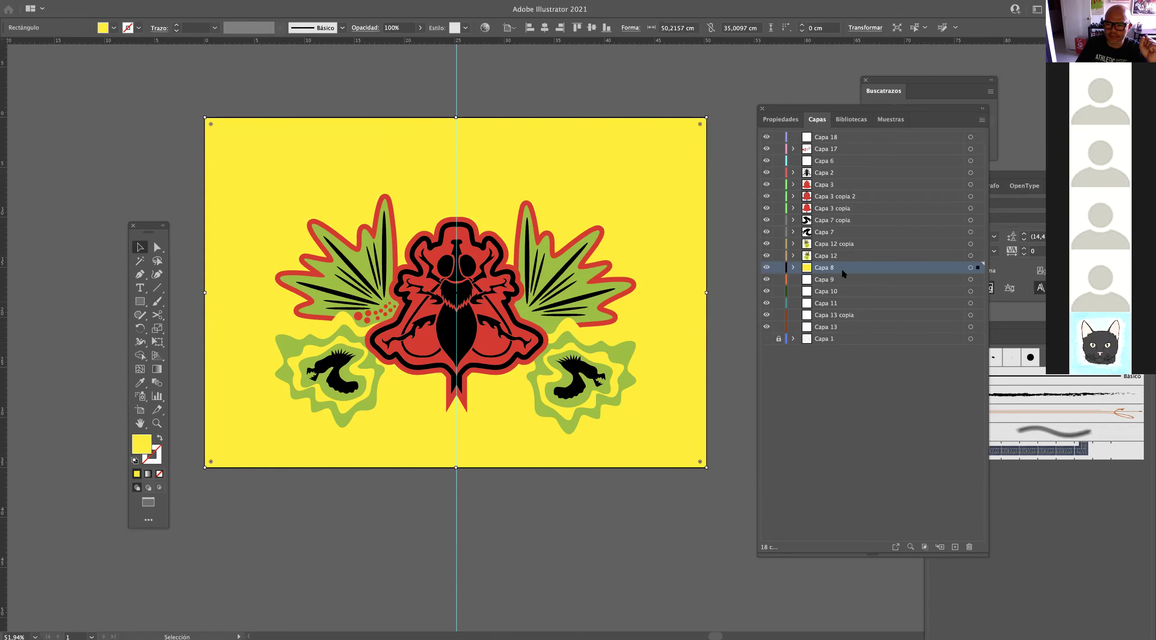
drag(837, 264, 836, 333)
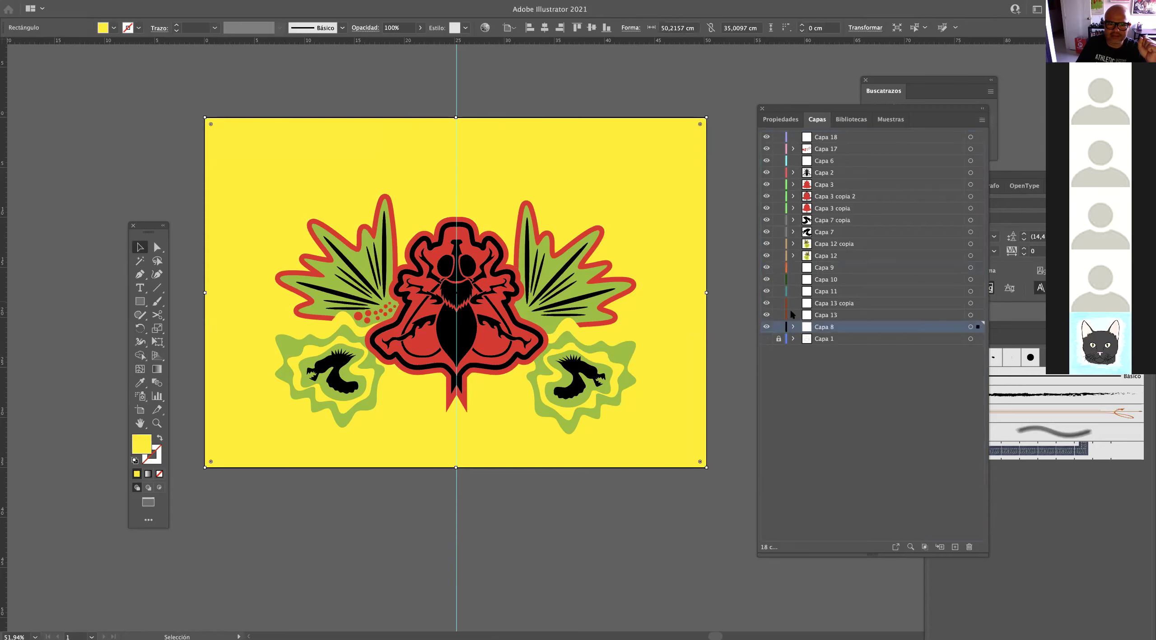
click(794, 327)
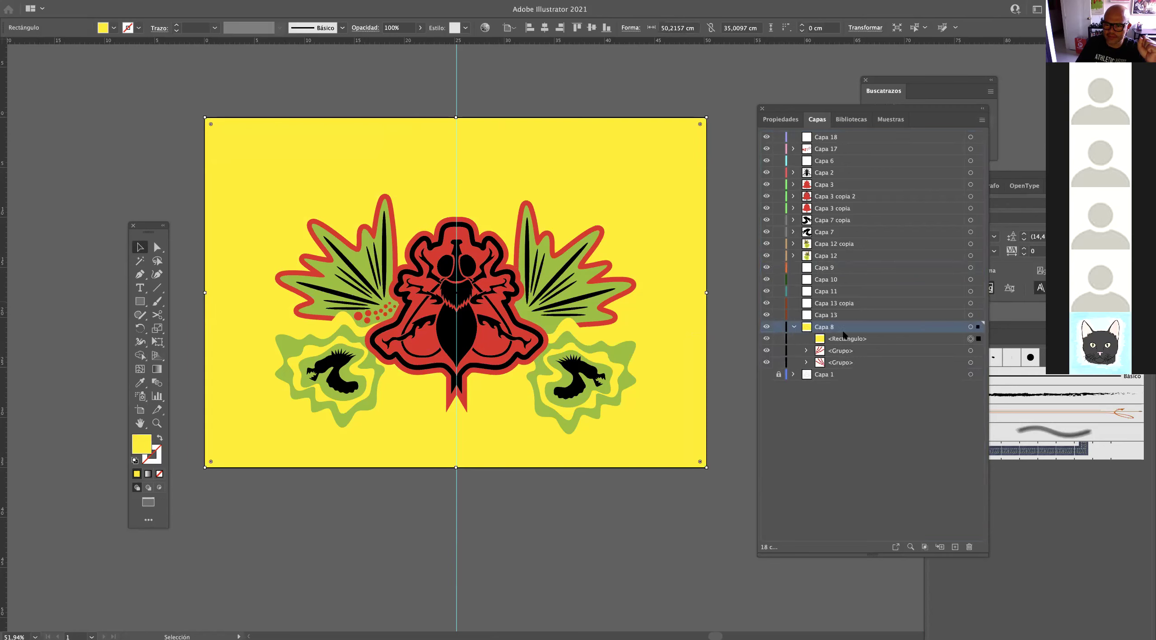
drag(846, 340, 840, 368)
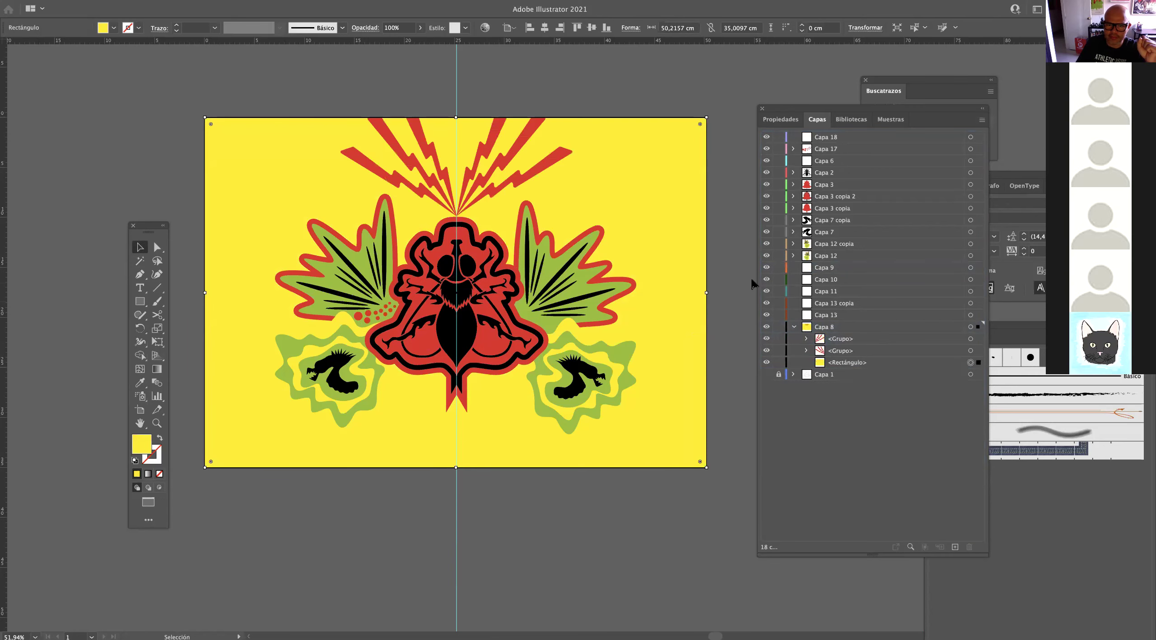
click(718, 304)
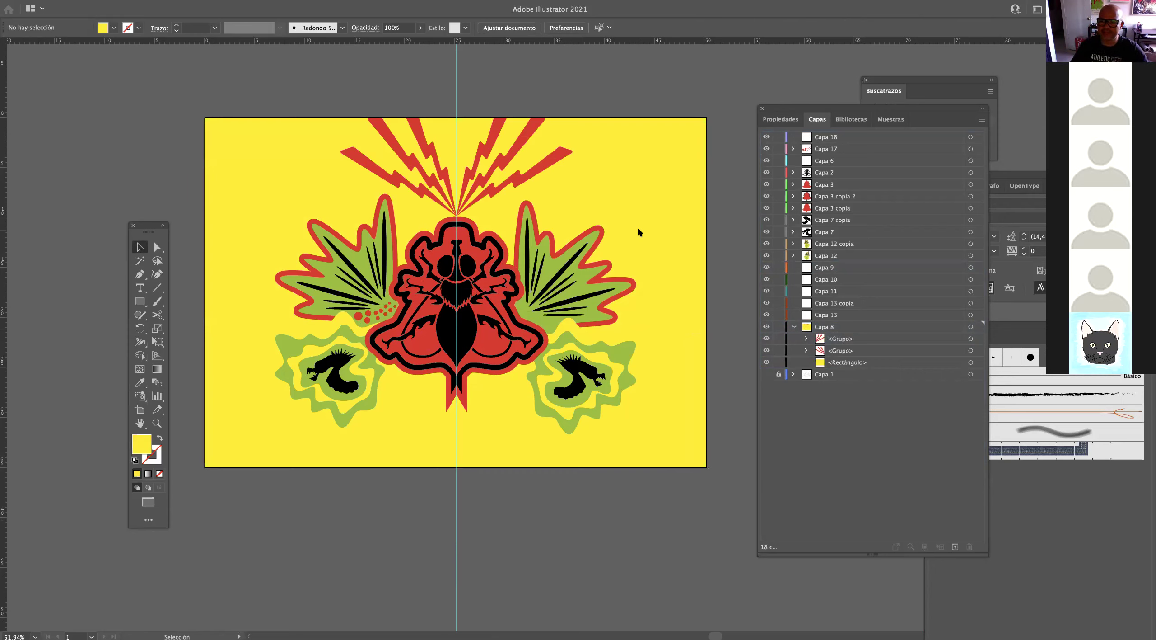
Select all the red leaf dots on layer Capa 17 and paste a copy of them.
click(977, 149)
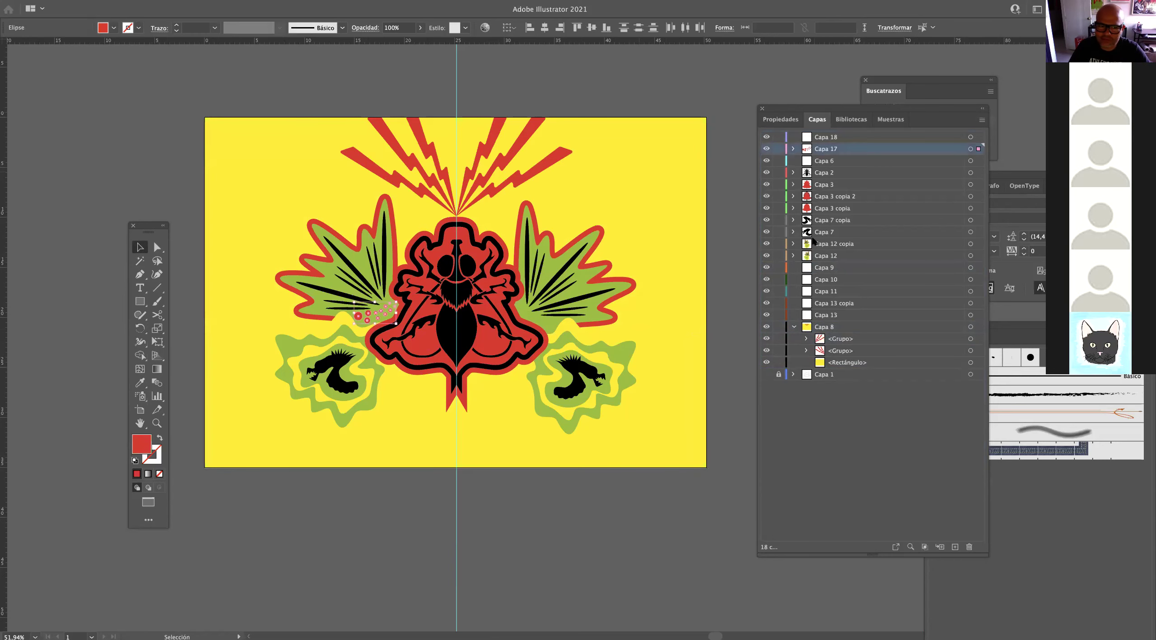
key(super+space)
drag(376, 309, 576, 330)
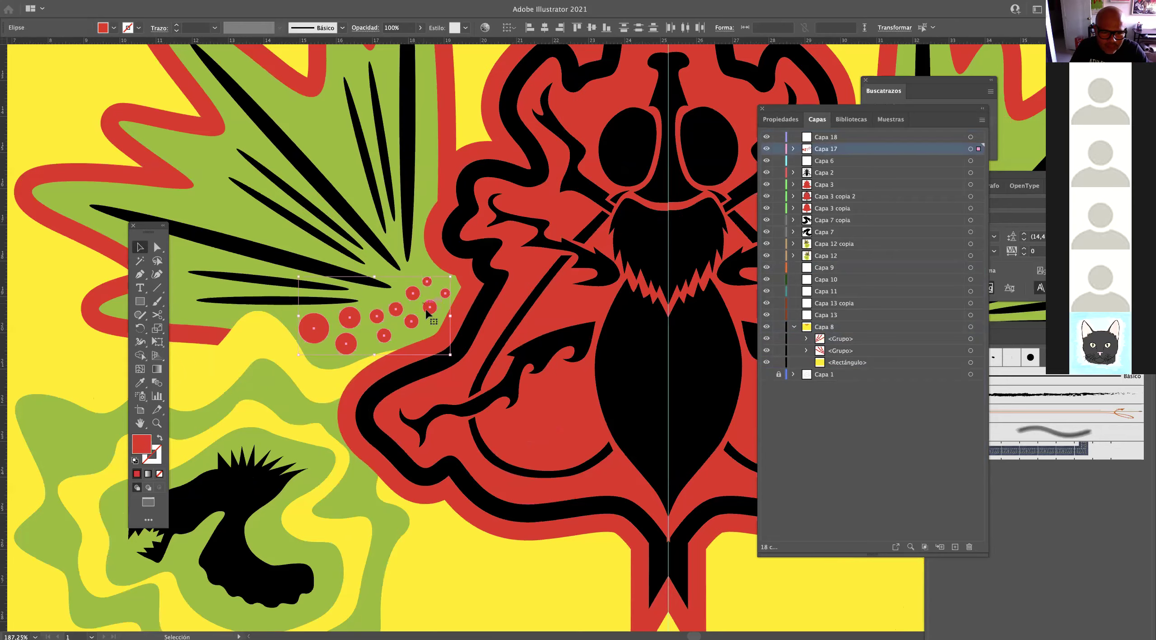
key(Tab)
key(super+space)
drag(475, 242, 441, 288)
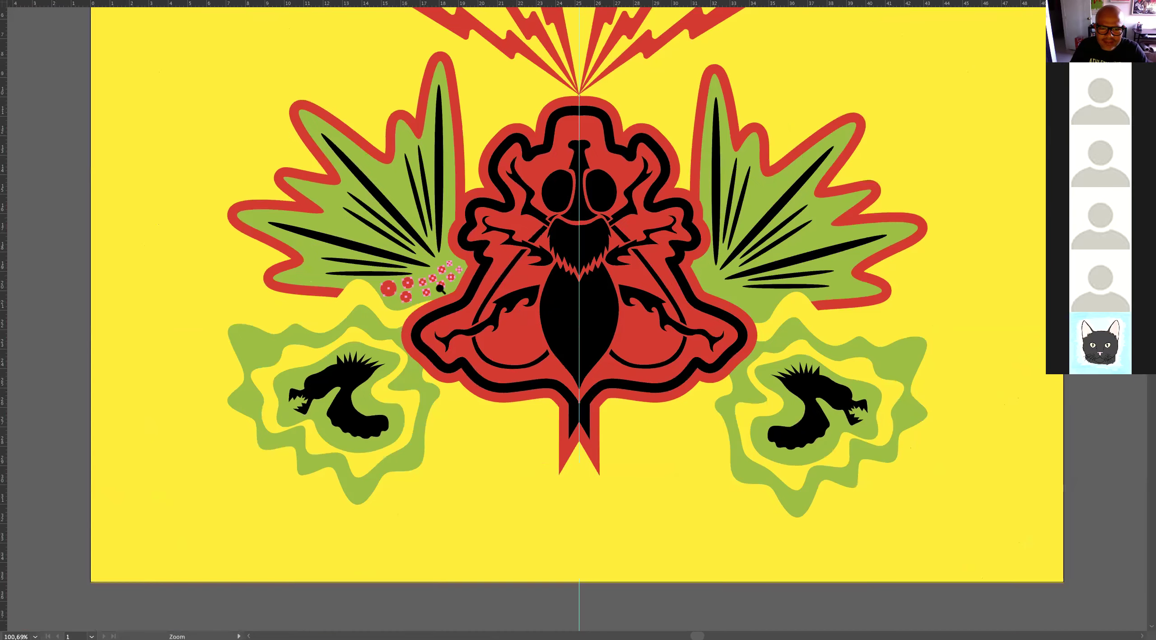
key(ctrl+v)
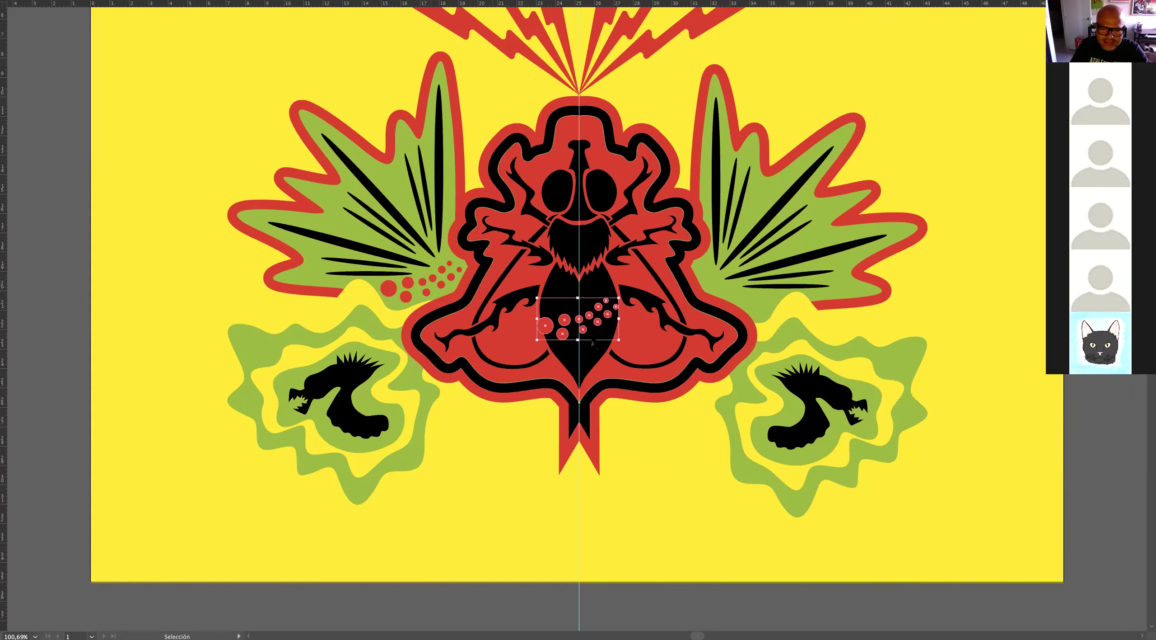
Reflect the pasted red dots across the vertical axis.
right_click(592, 343)
click(628, 403)
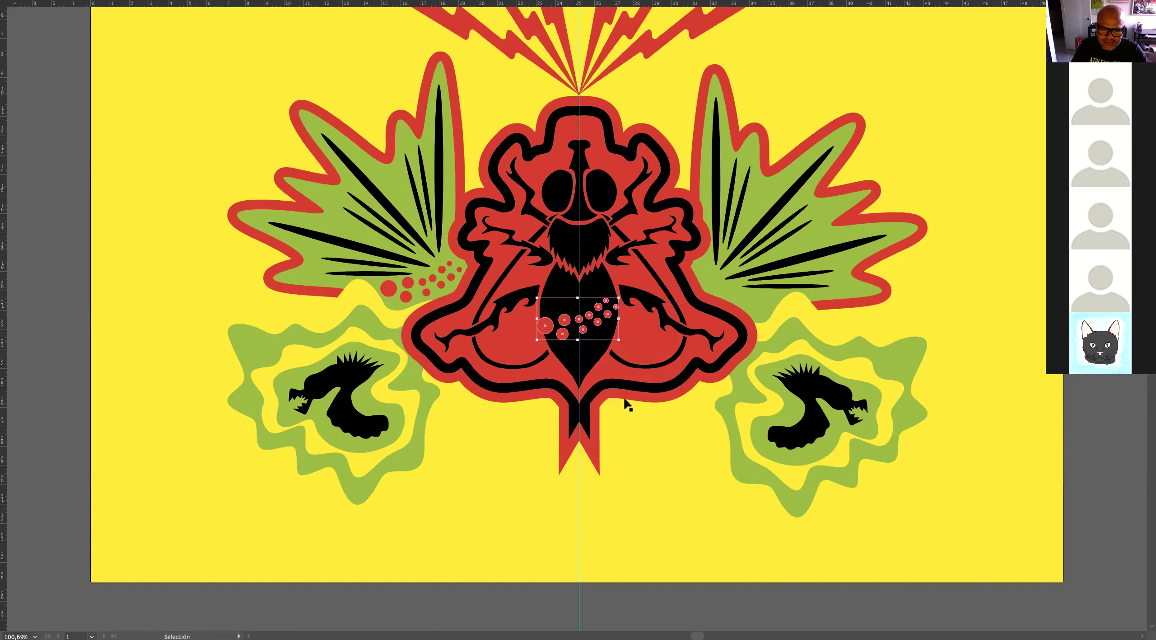
right_click(591, 329)
mouse_move(615, 470)
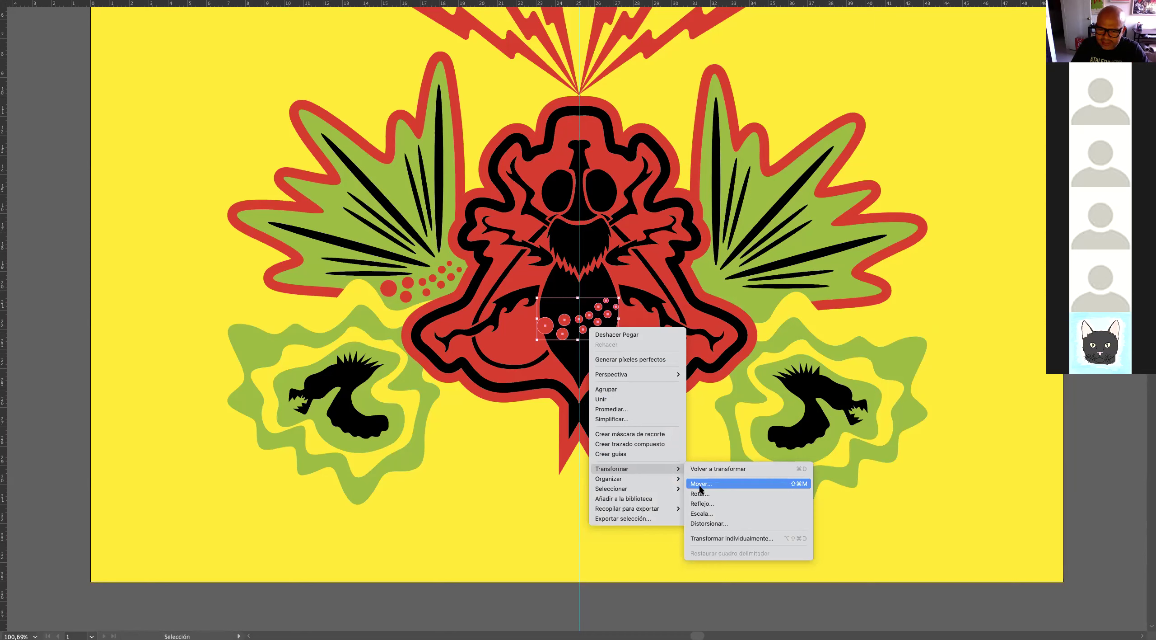
click(701, 503)
click(660, 413)
Place the mirrored dots over the base of the right leaf, matching the dots on the left leaf.
drag(593, 324, 1011, 361)
mouse_move(851, 291)
mouse_down()
mouse_move(863, 291)
mouse_move(846, 274)
mouse_move(849, 288)
mouse_up()
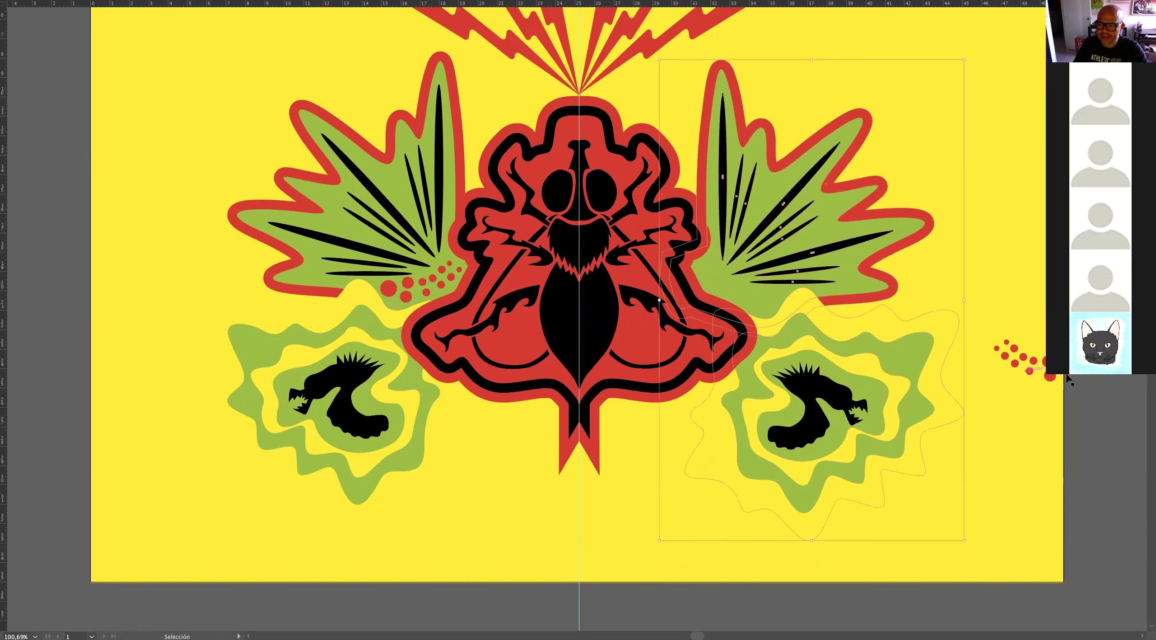
drag(1067, 368, 857, 360)
drag(1105, 398, 991, 337)
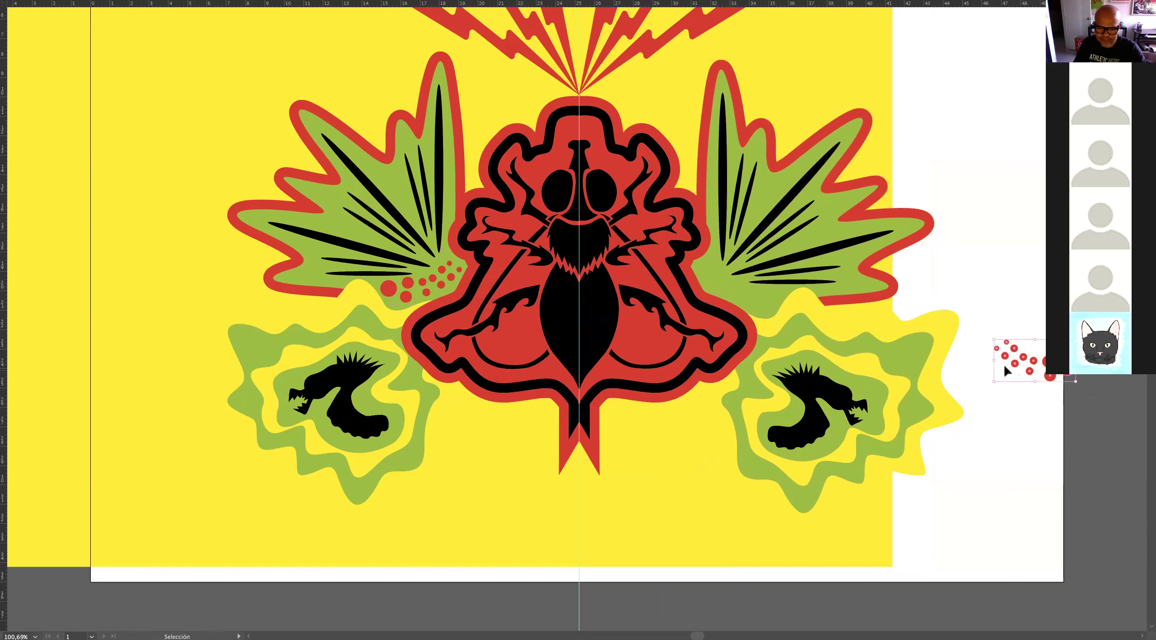
drag(1018, 375, 743, 289)
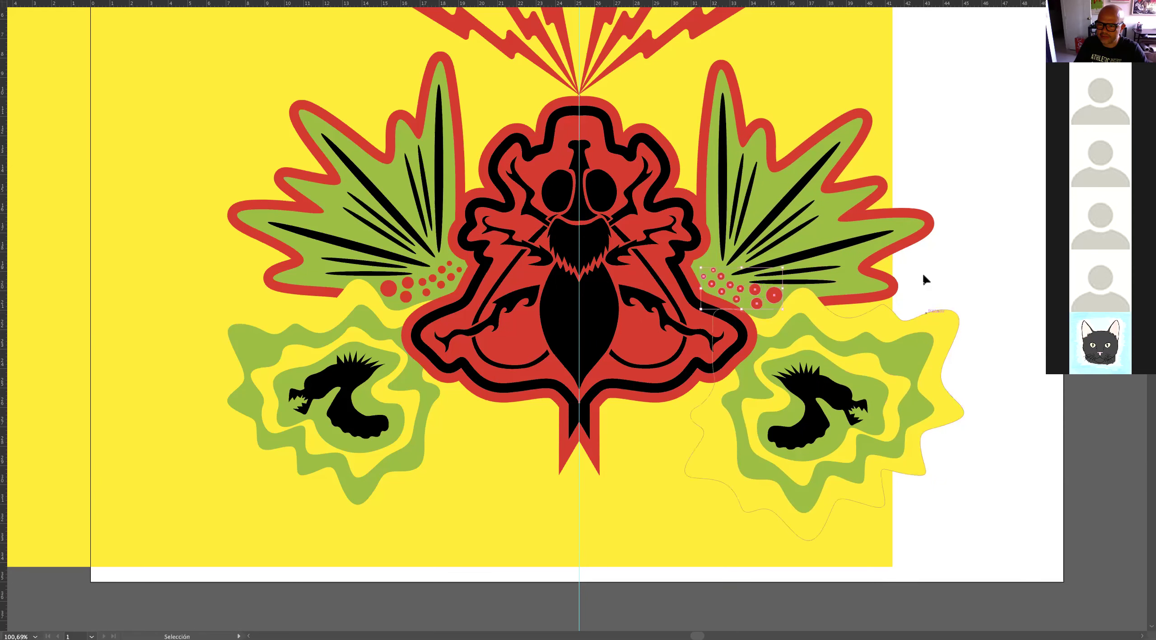
Move the displaced yellow background rectangle back so it covers the whole artboard.
drag(888, 80, 1039, 88)
click(1093, 177)
key(z)
drag(794, 279, 910, 290)
key(v)
drag(999, 411, 998, 416)
click(1034, 384)
Align the left and right leaf-and-ring groups by their bottom edges and deselect them.
key(z)
drag(799, 319, 748, 321)
key(space)
drag(748, 321, 666, 368)
key(v)
click(751, 316)
shift+click(464, 322)
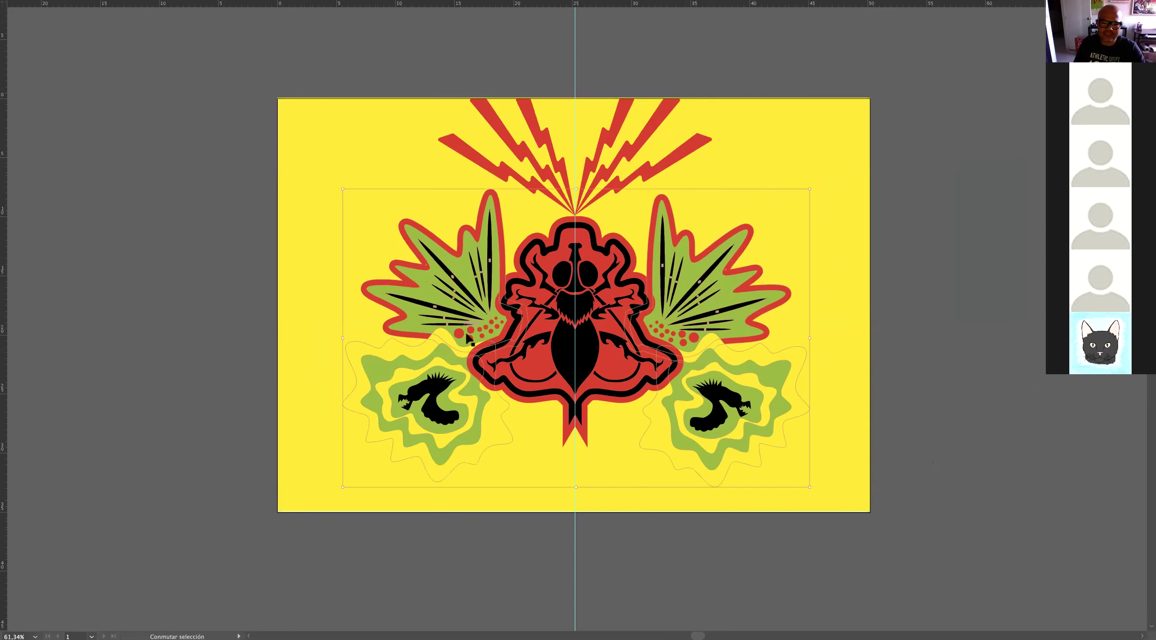
scroll(467, 43, up, 1)
key(f)
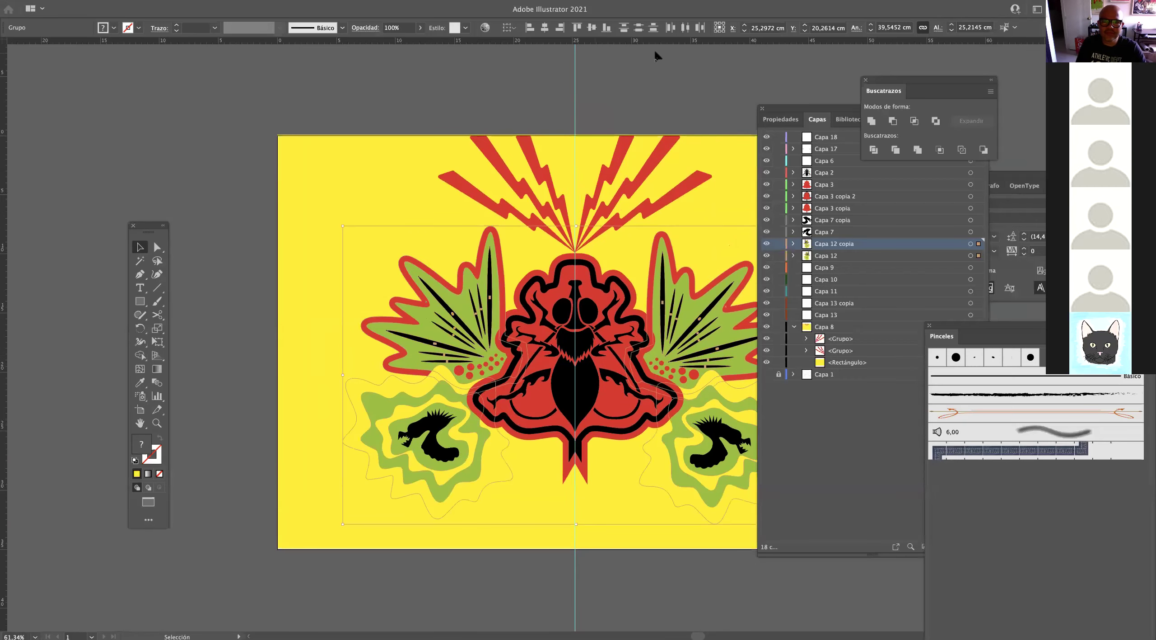
click(606, 28)
scroll(589, 245, right, 5)
scroll(588, 245, down, 1)
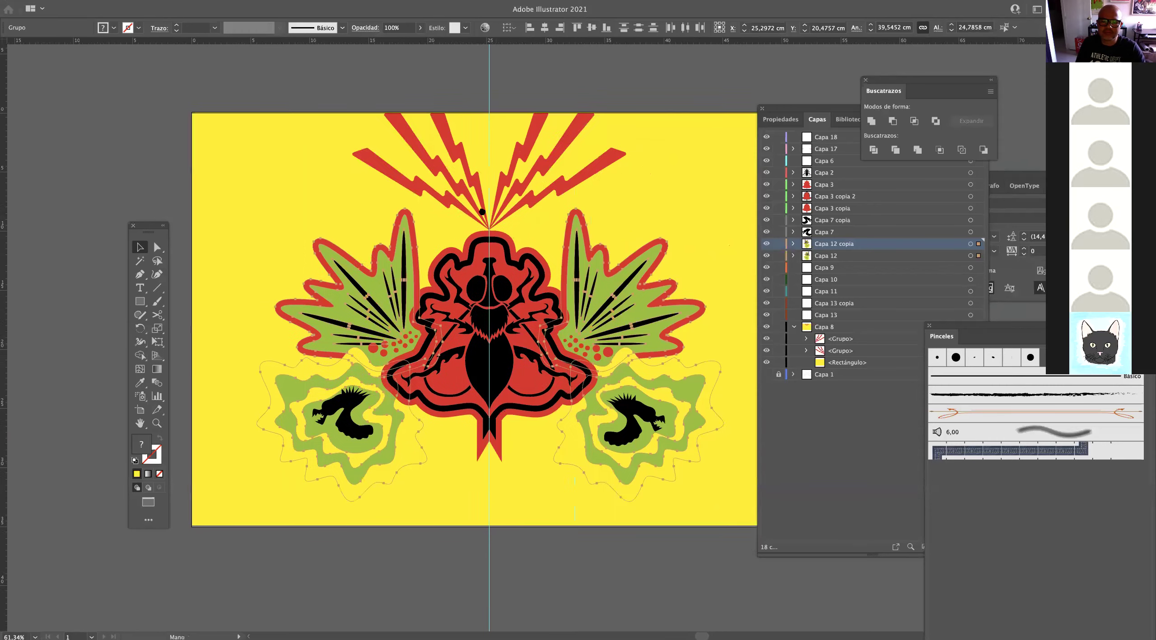
click(587, 59)
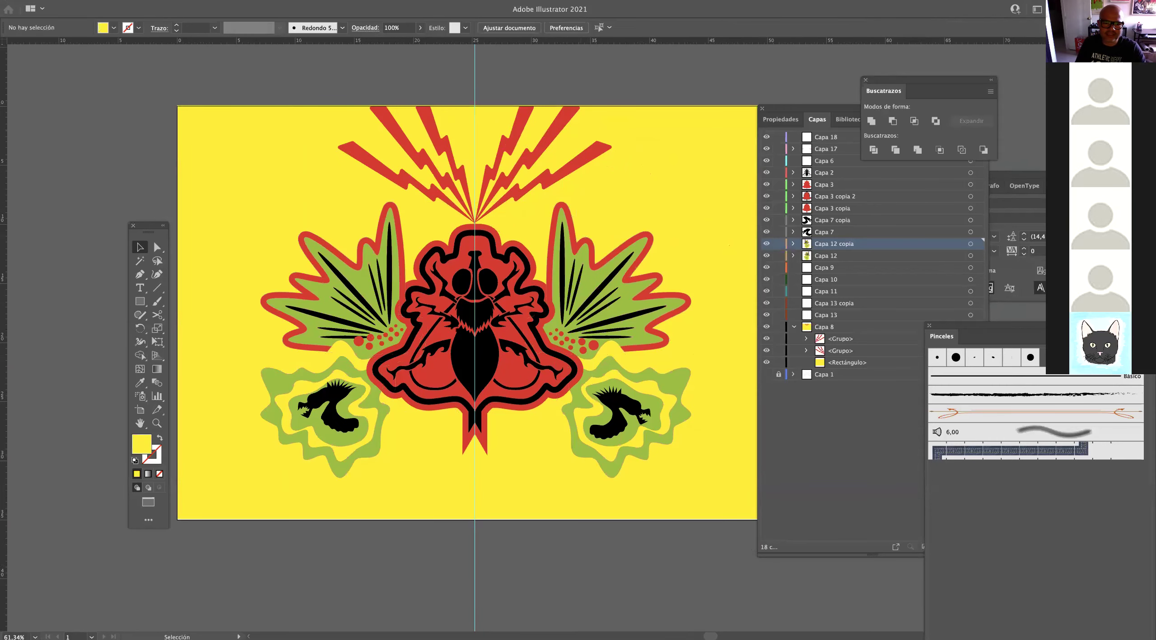
Examine the leaf dots and the whole composition, and select the yellow background rectangle.
scroll(404, 345, up, 3)
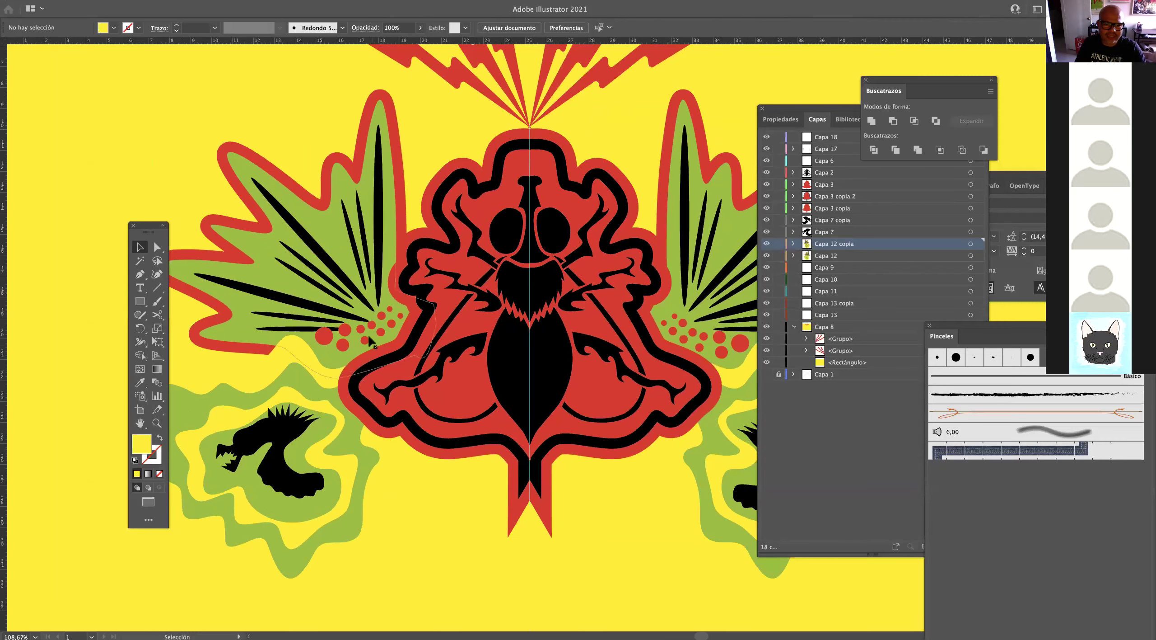
click(365, 340)
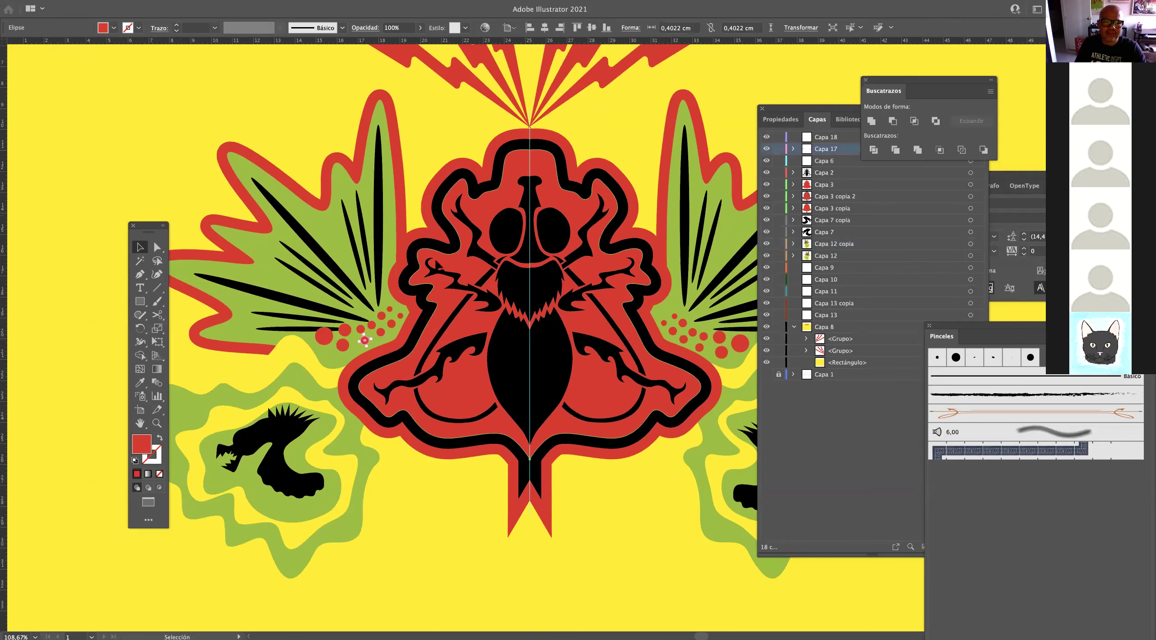
drag(486, 262, 394, 267)
click(685, 212)
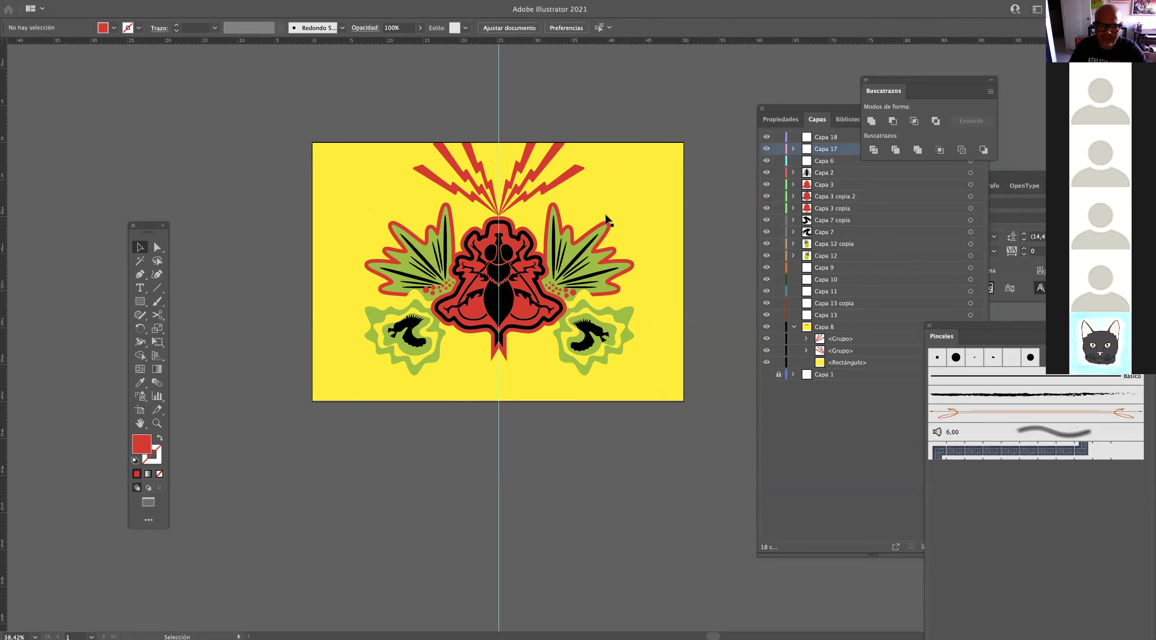
scroll(566, 257, up, 3)
scroll(566, 257, down, 1)
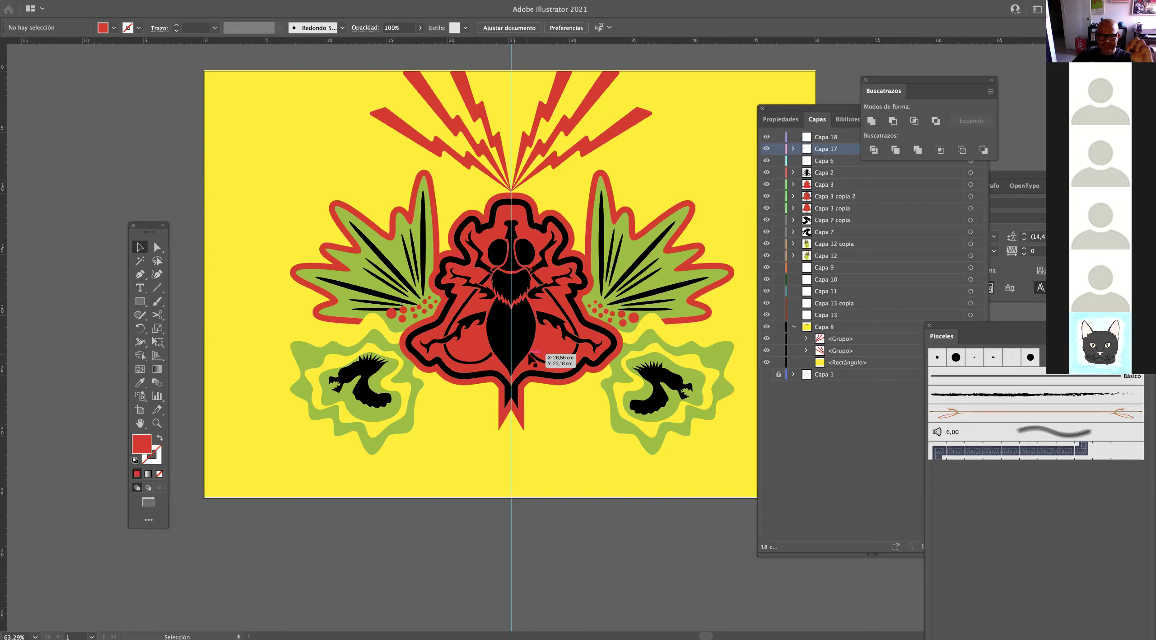
click(540, 467)
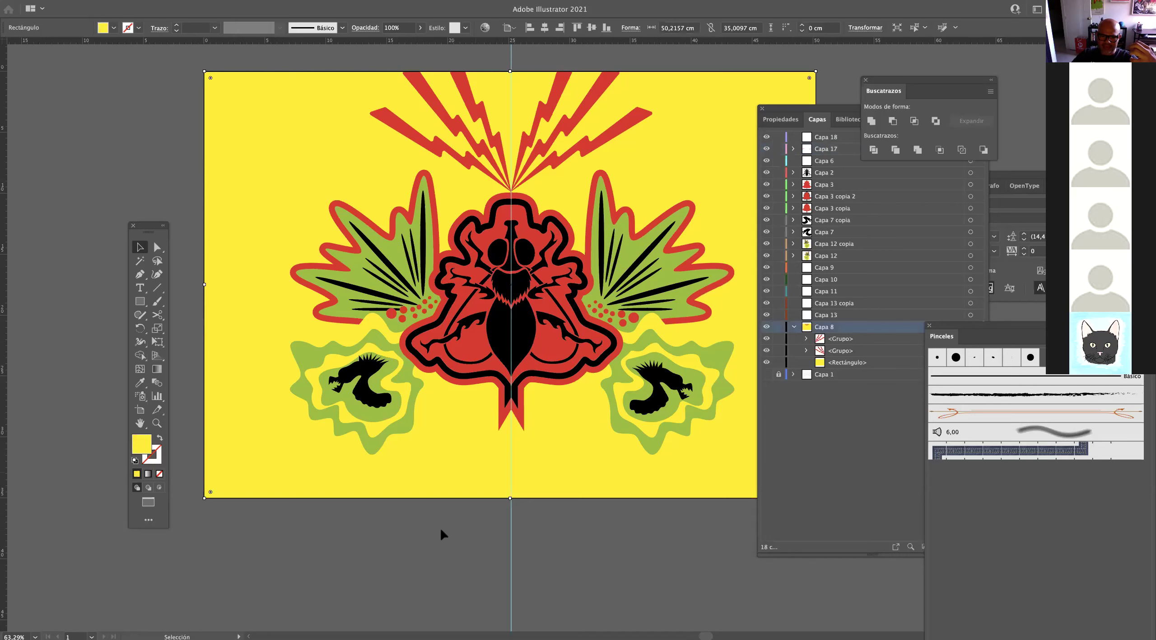
Deselect the yellow background and examine the central figure and the whole composition.
key(super+shift+a)
drag(579, 230, 472, 234)
drag(602, 262, 702, 257)
click(691, 222)
drag(655, 187, 614, 265)
click(728, 96)
scroll(604, 222, down, 2)
click(645, 211)
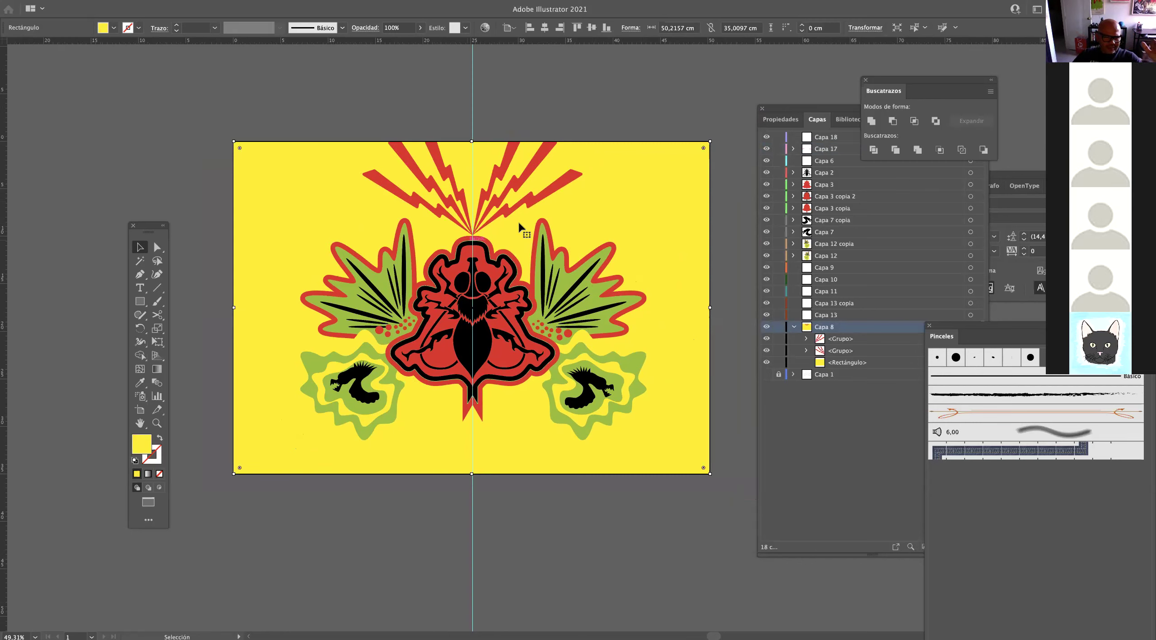
click(552, 131)
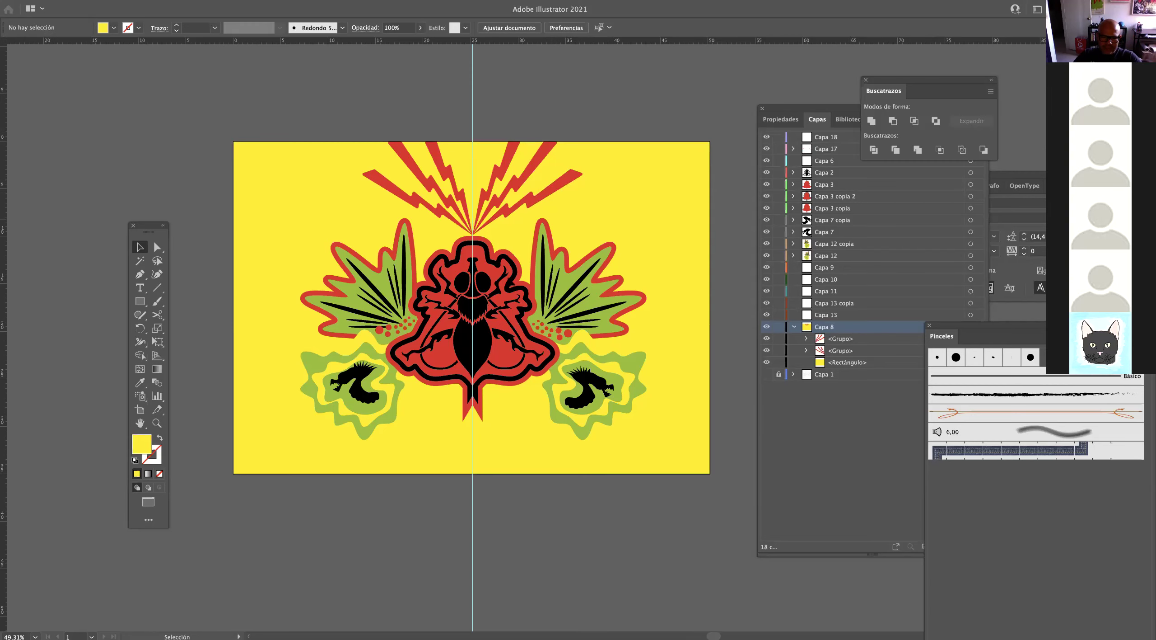
scroll(538, 356, up, 10)
scroll(552, 309, down, 6)
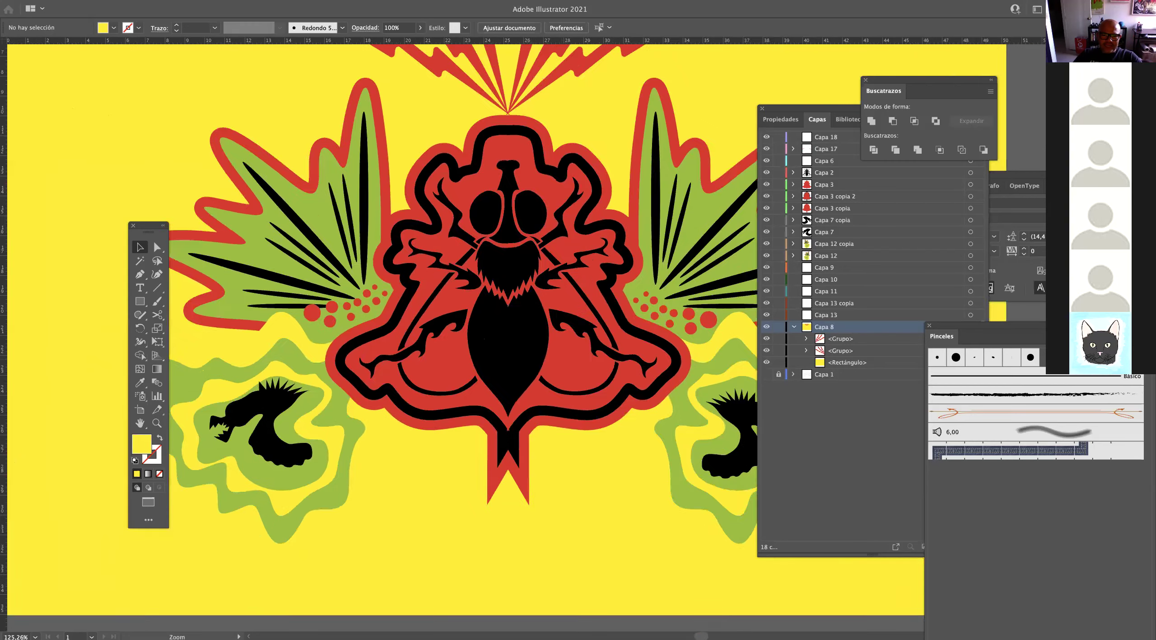
drag(552, 310, 520, 300)
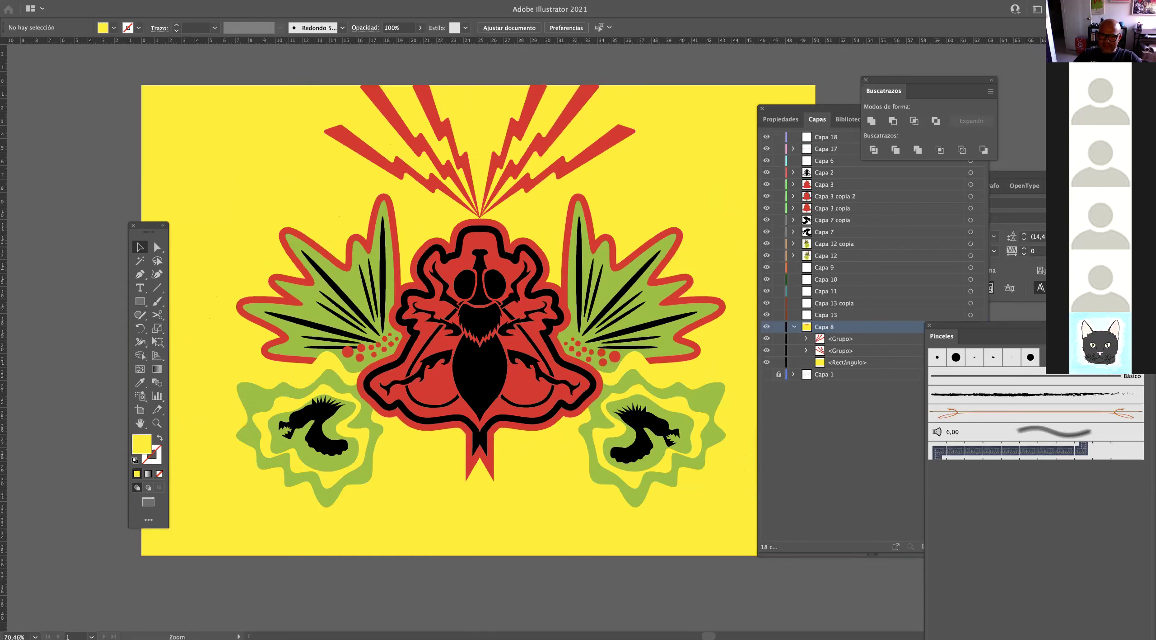
Move the layers list clear of the artboard and select only the outermost yellow ring shape around the right creature.
click(517, 292)
drag(837, 110, 1041, 142)
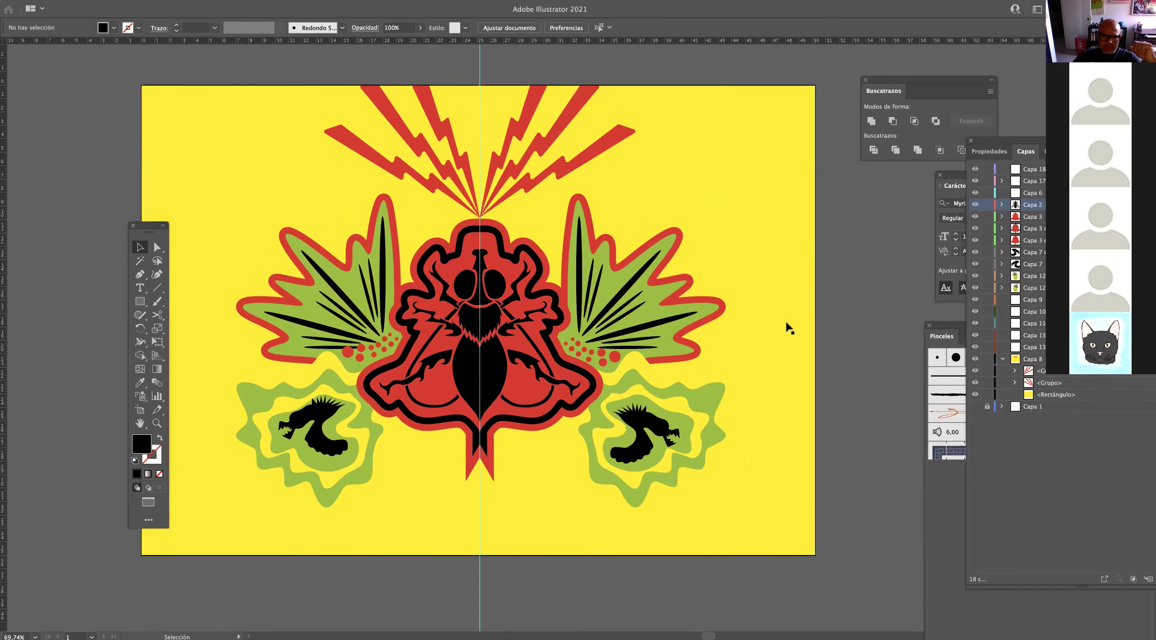
click(732, 436)
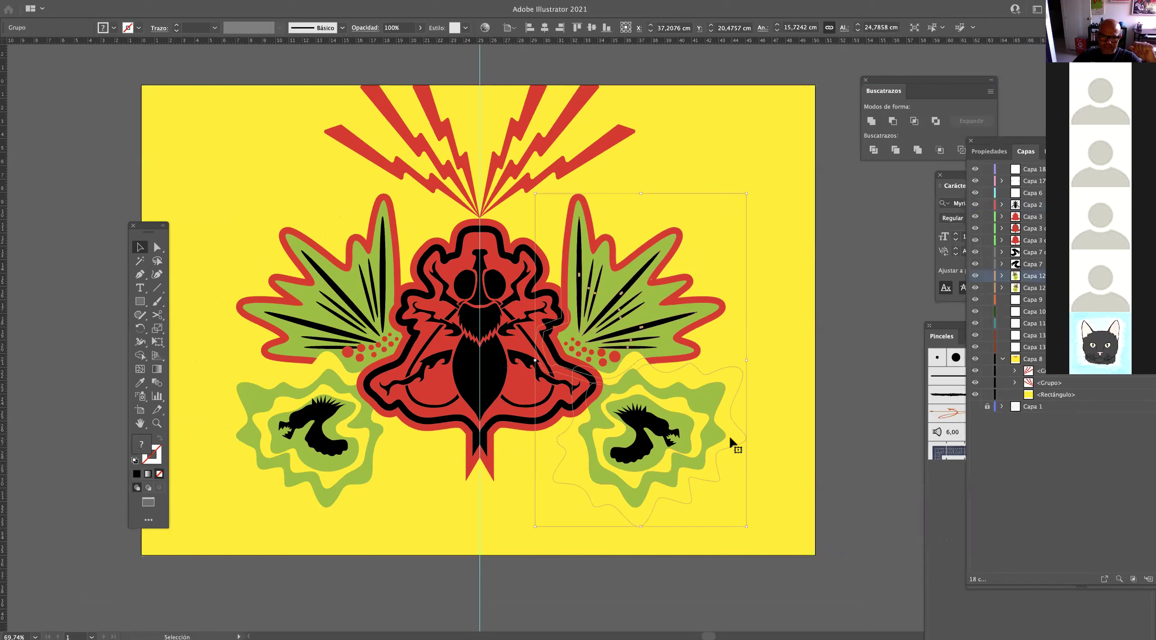
click(157, 247)
click(51, 356)
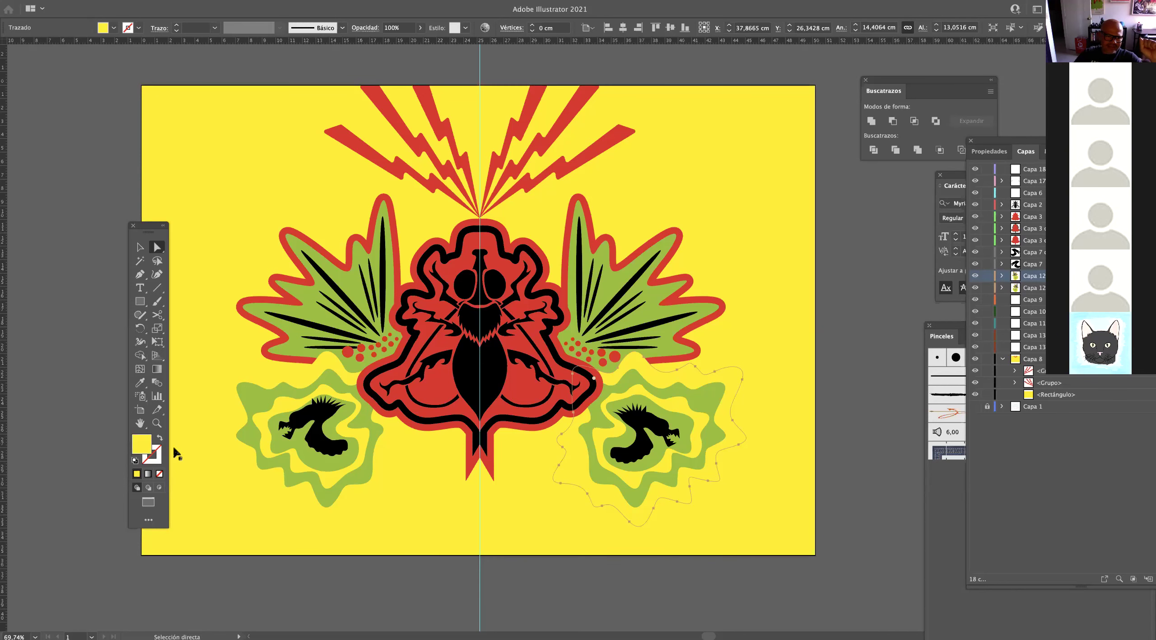
Give the right outer ring a red FF0000 stroke with a weight of 6 pt and deselect it.
double_click(157, 458)
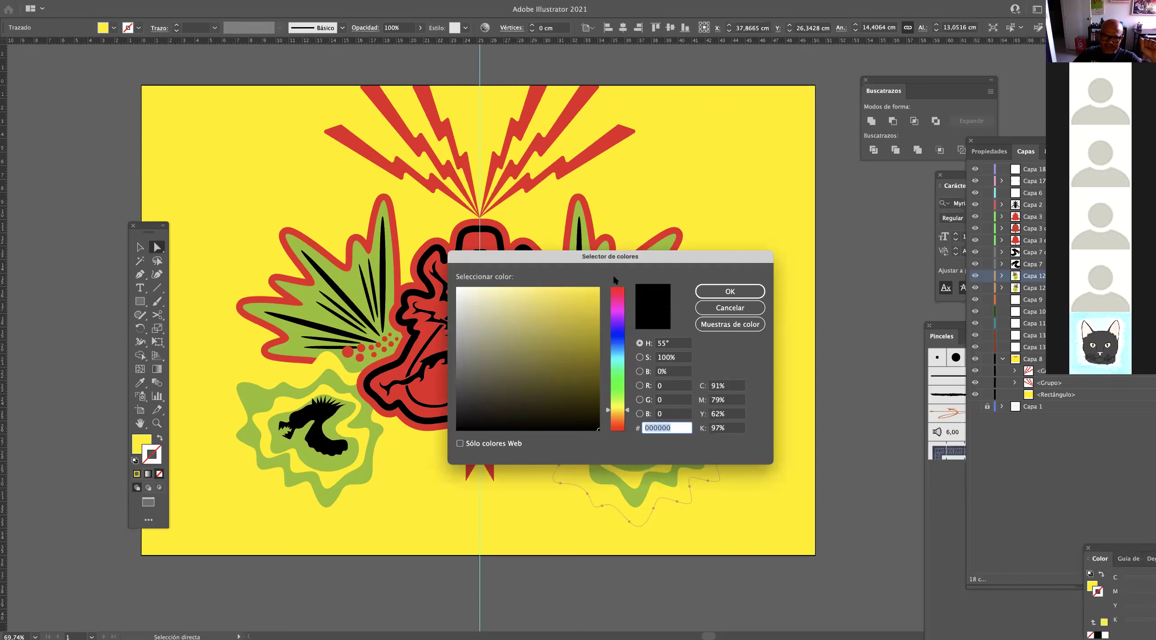
click(625, 289)
click(599, 287)
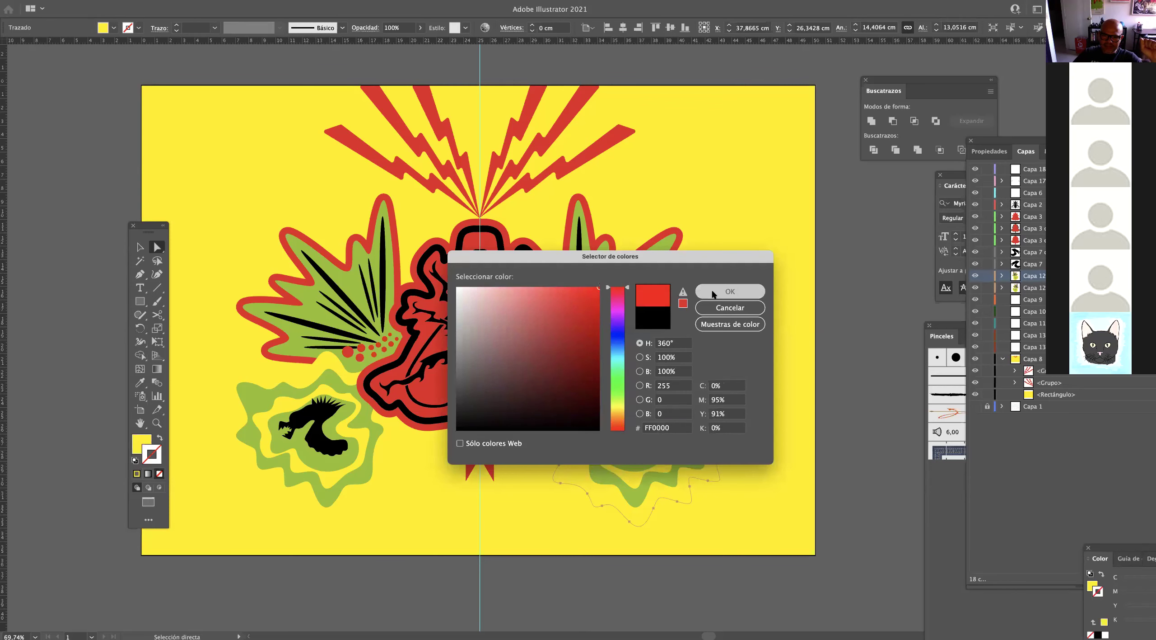
key(Return)
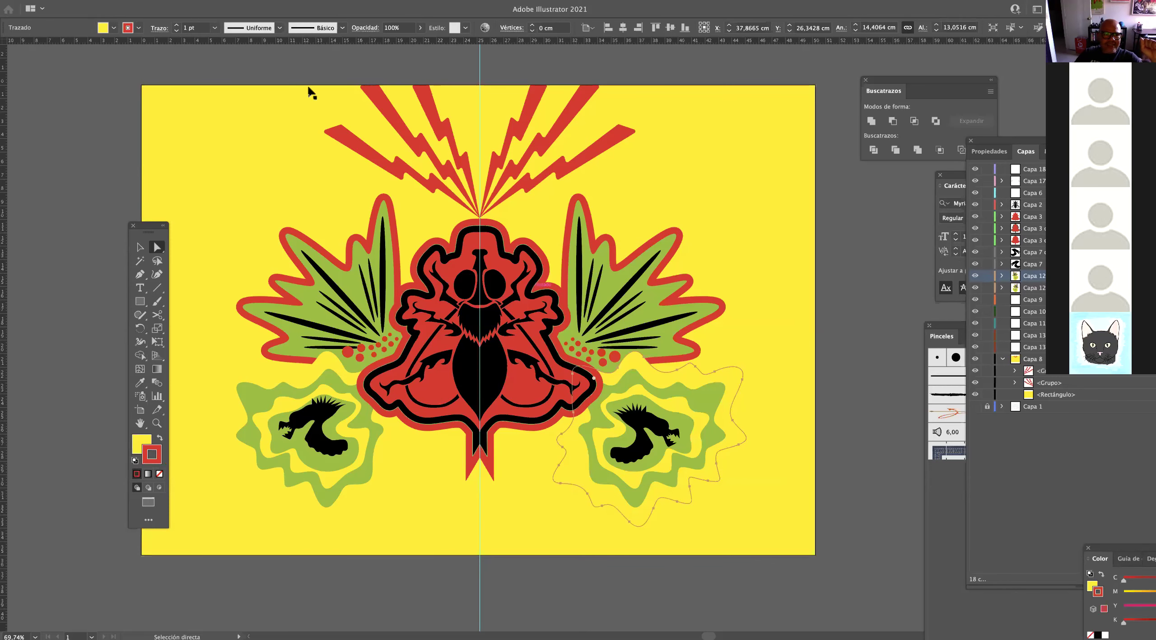
click(215, 28)
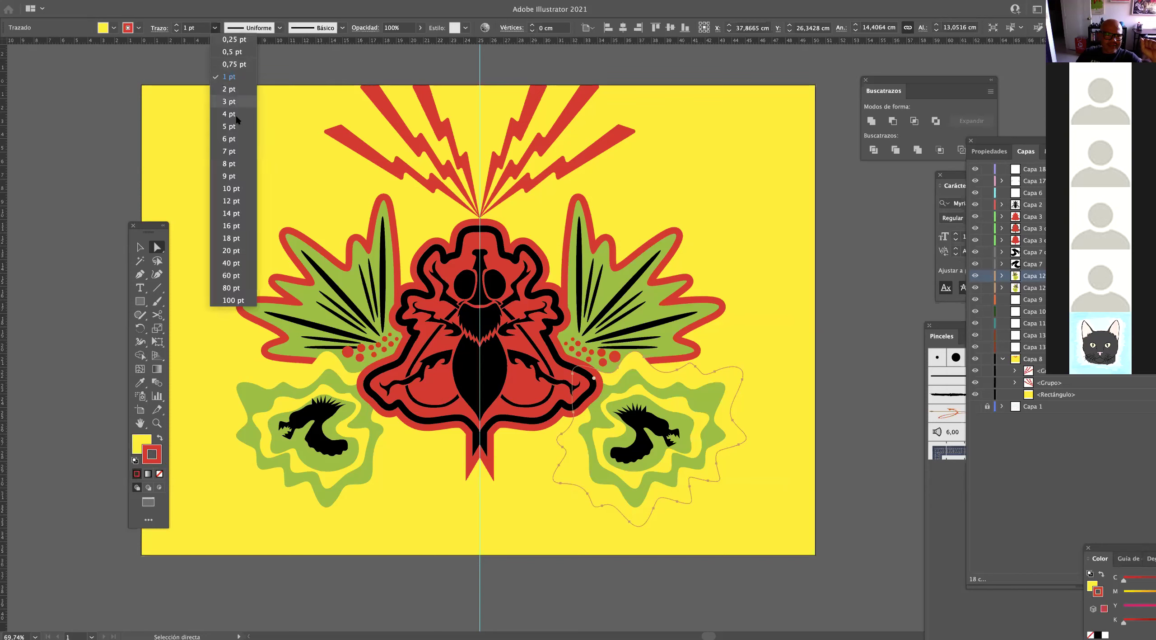
click(227, 140)
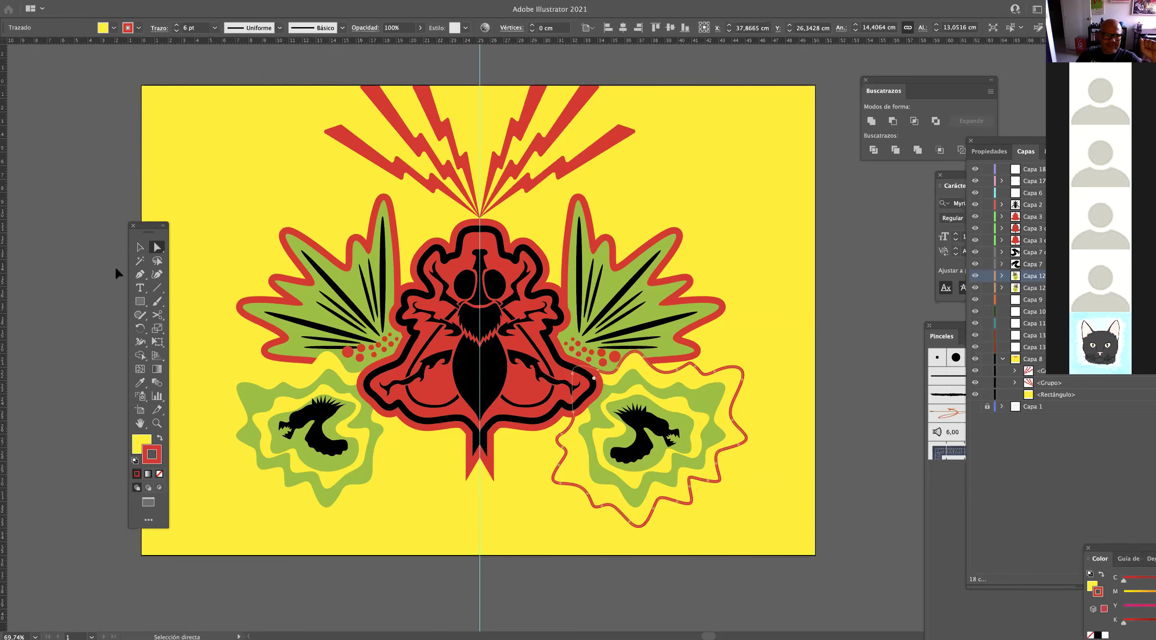
key(v)
click(89, 210)
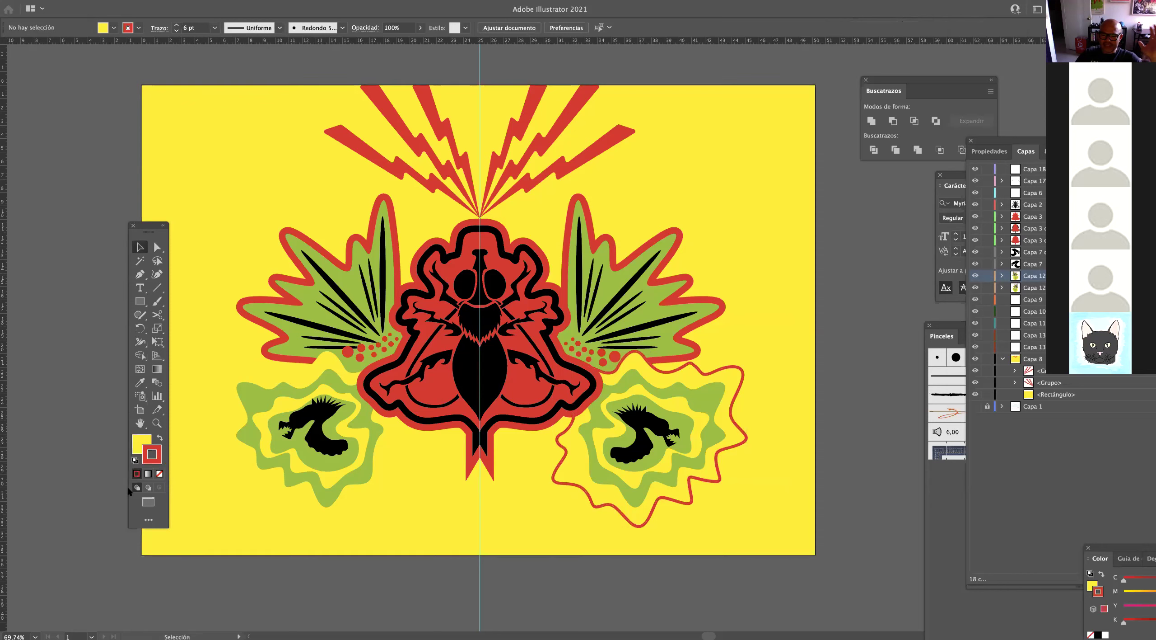
Apply a matching red 6 pt stroke to the left outer ring and move the tools clear of the artboard.
key(a)
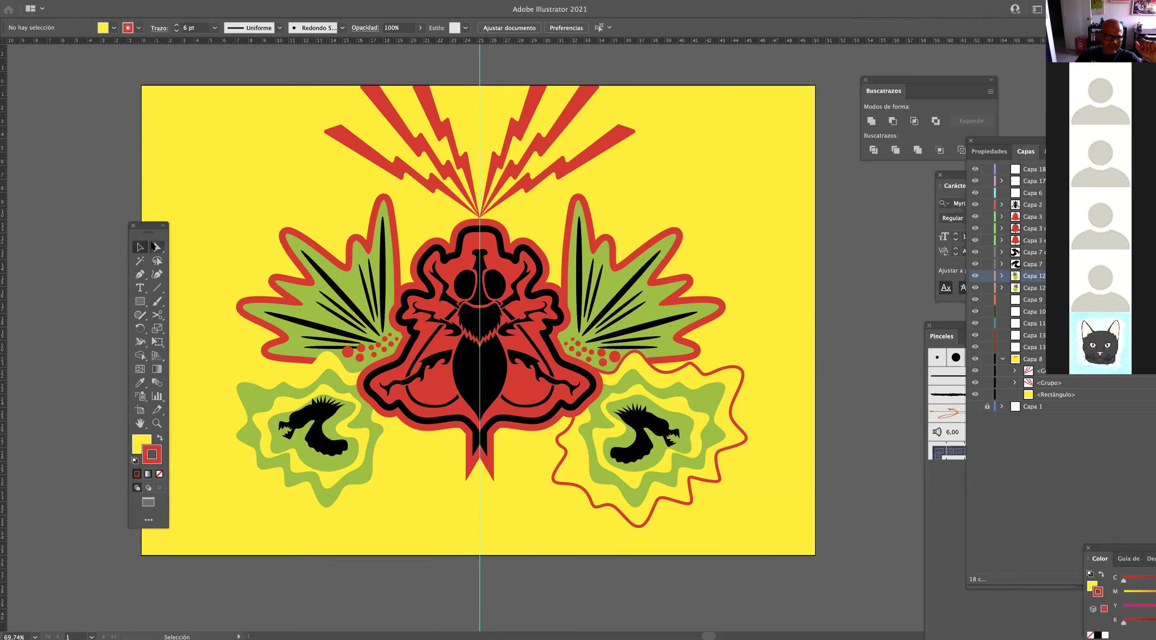
click(286, 478)
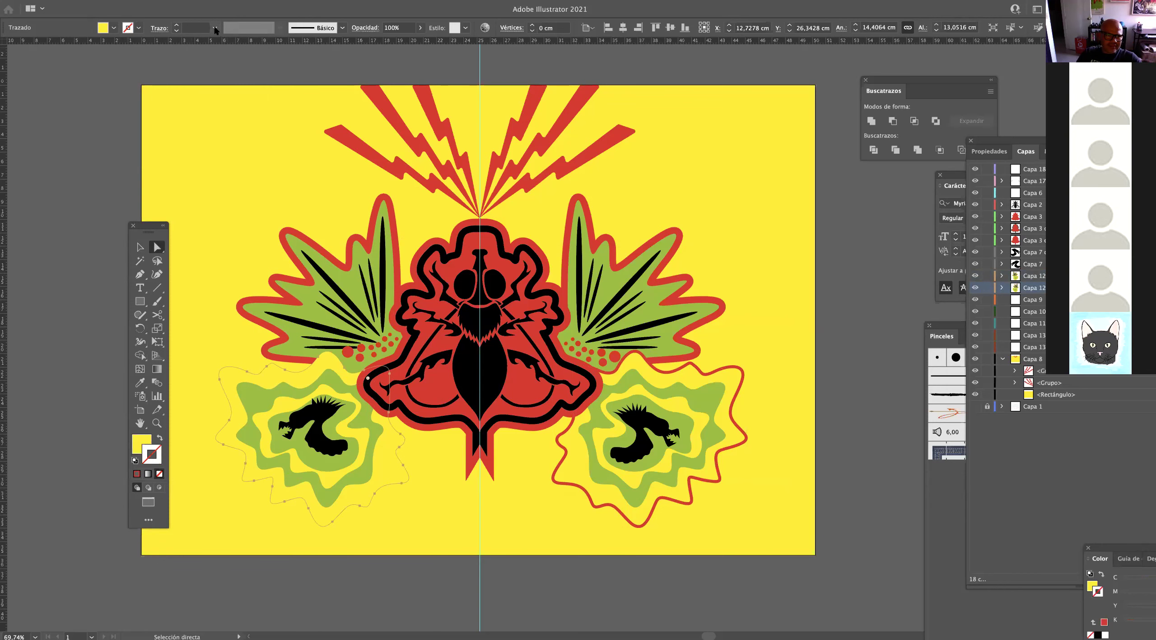
click(215, 30)
click(225, 140)
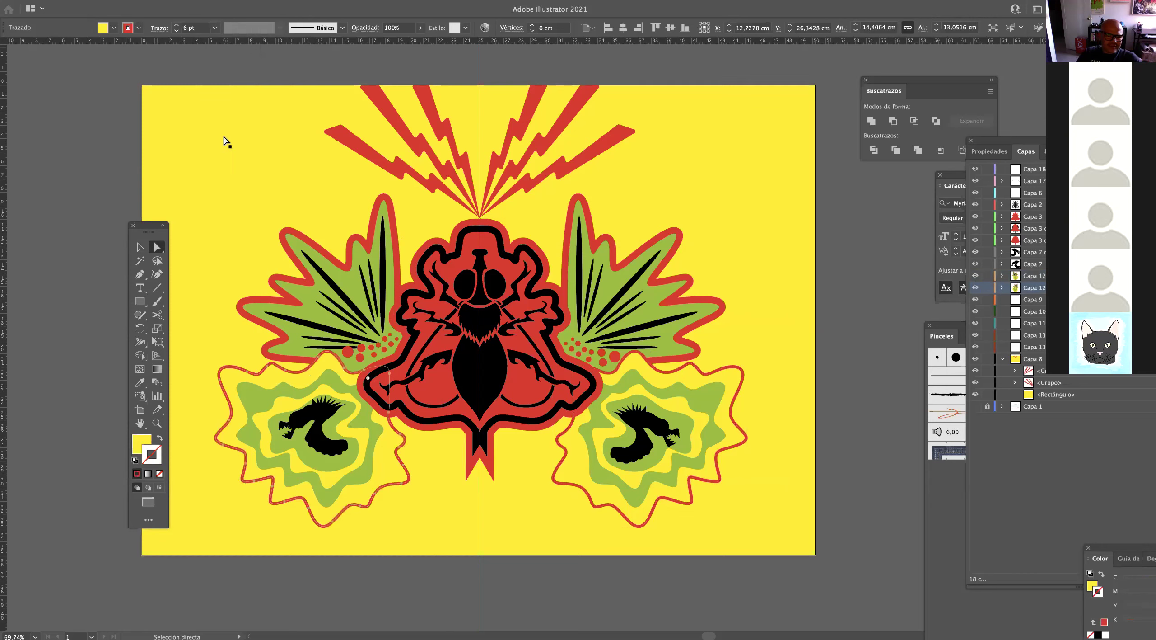
drag(148, 225, 100, 233)
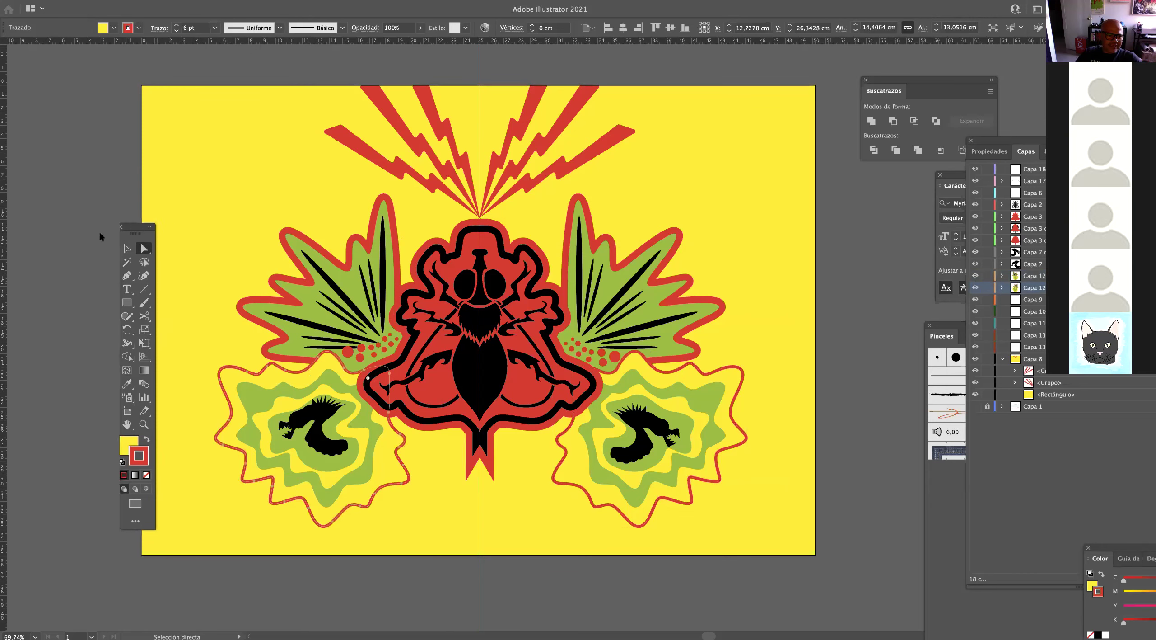
click(132, 425)
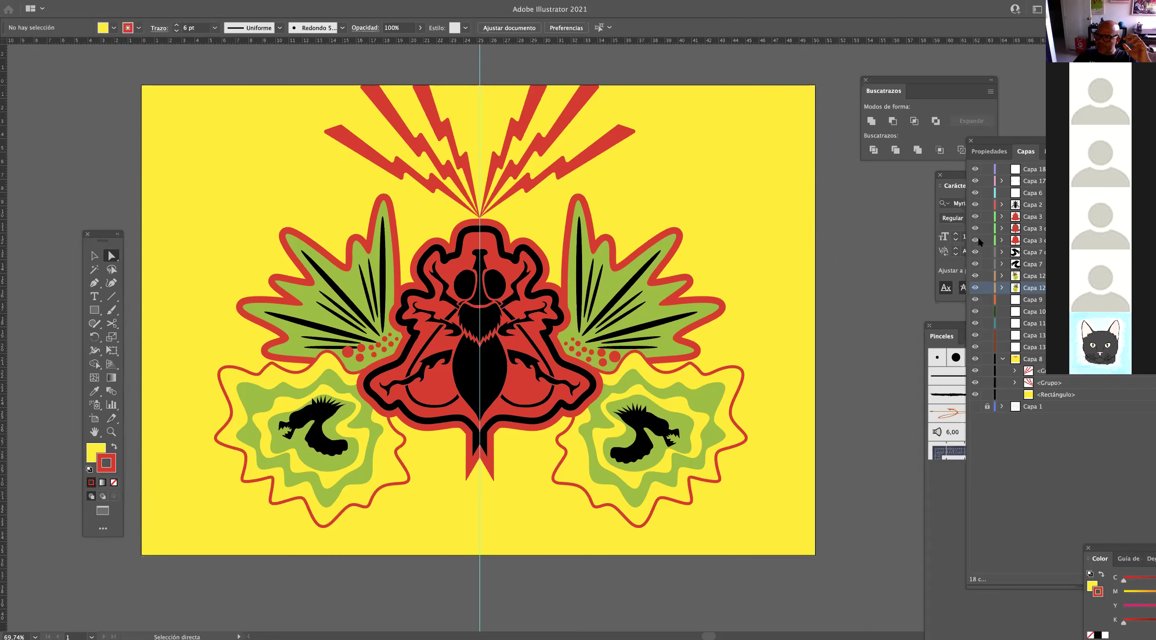
Hide the central figure's black and red layers to check the leaf bases and rings beneath, and show them again.
drag(975, 240, 977, 230)
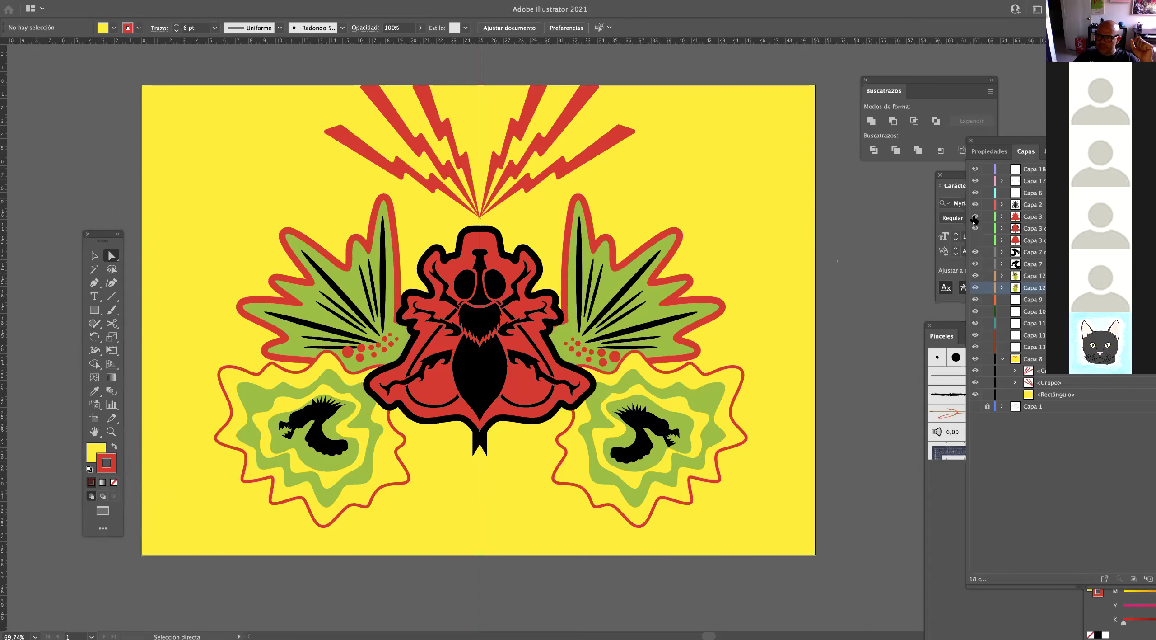
click(976, 204)
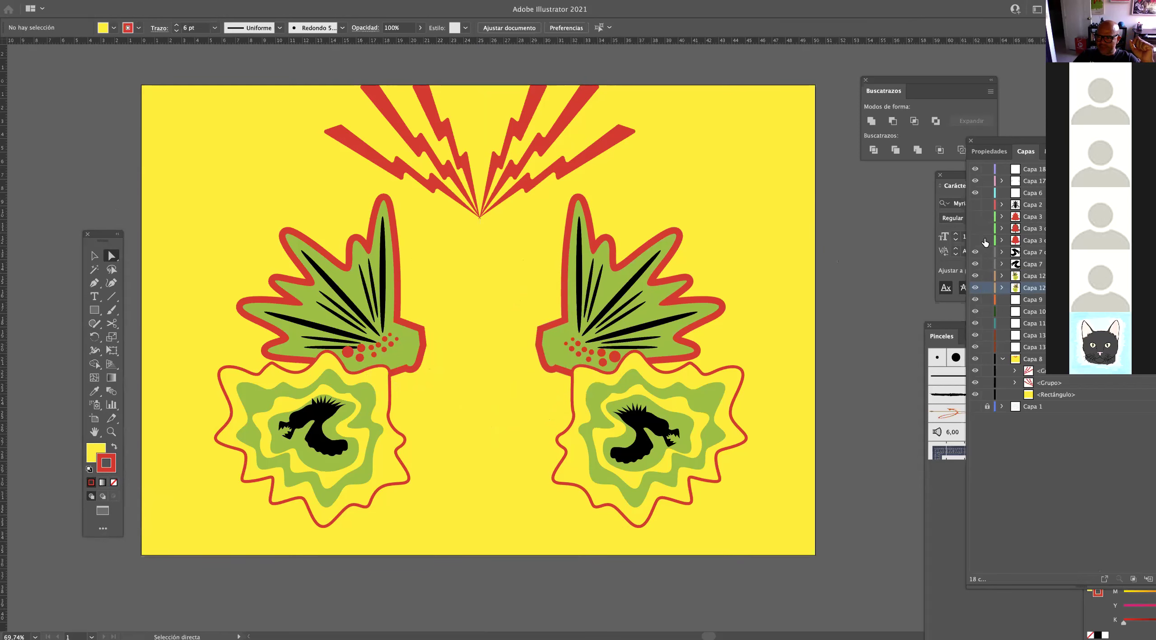
click(976, 206)
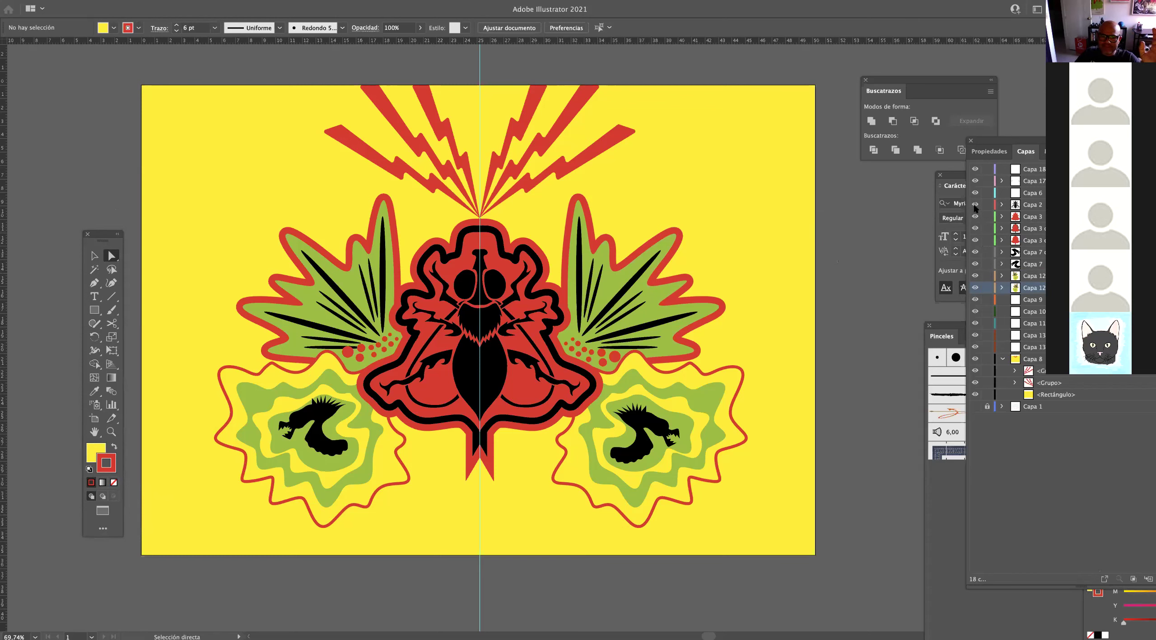
Group the left and right red lightning bolts into one object and bring the layers list fully into view.
click(402, 136)
click(94, 255)
click(343, 149)
click(417, 155)
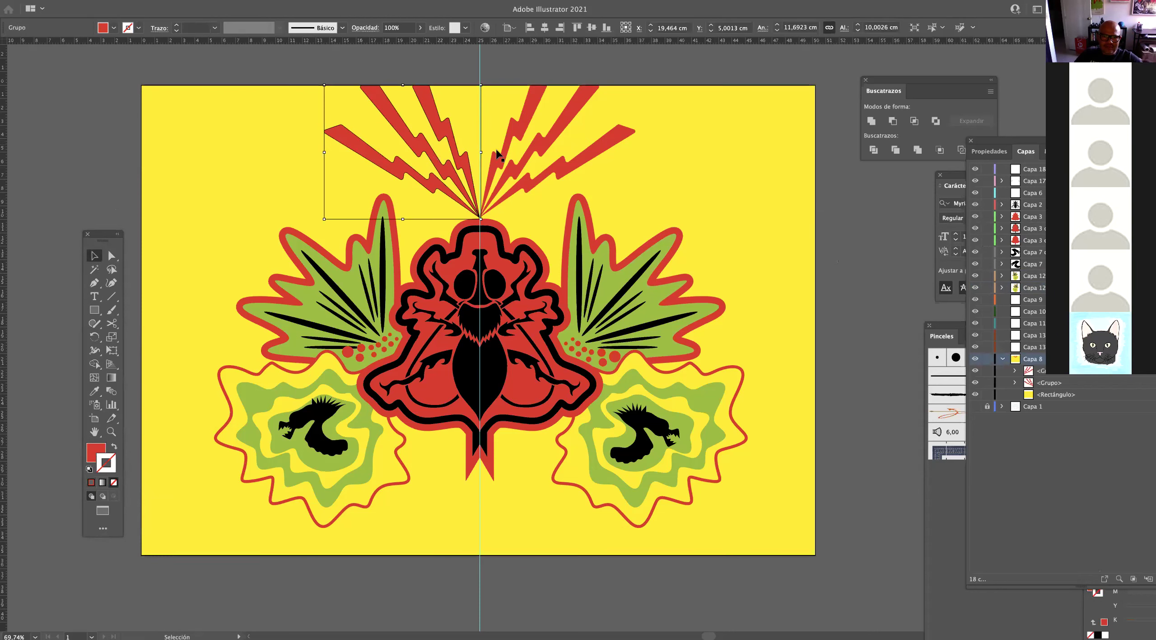
shift+click(521, 152)
key(ctrl+g)
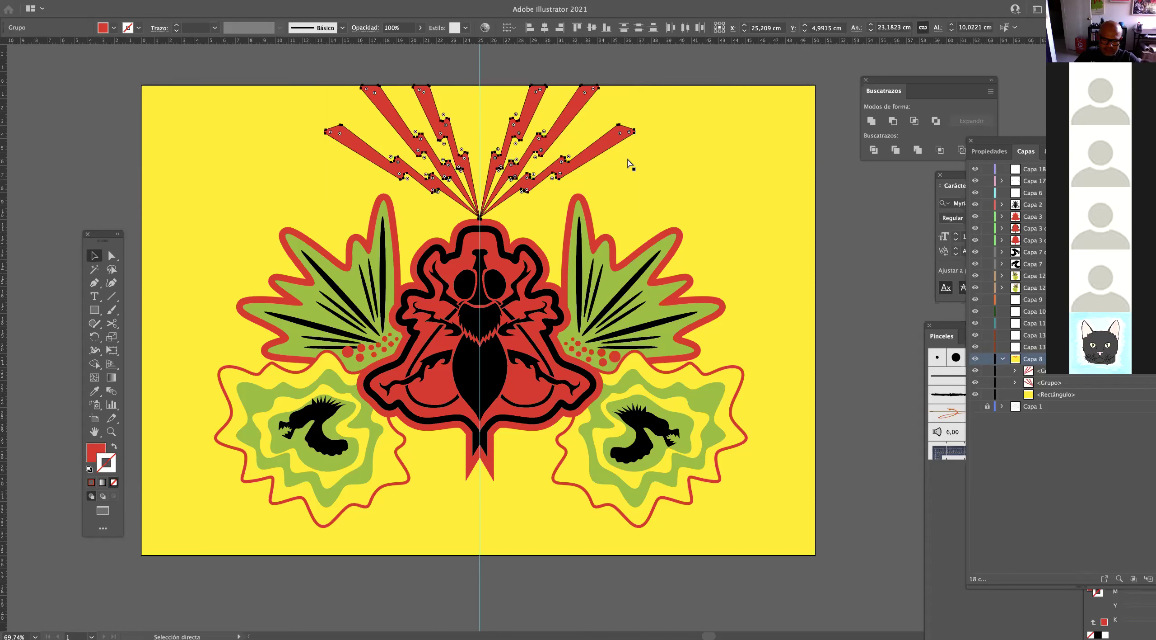
click(1041, 371)
drag(1025, 141, 898, 67)
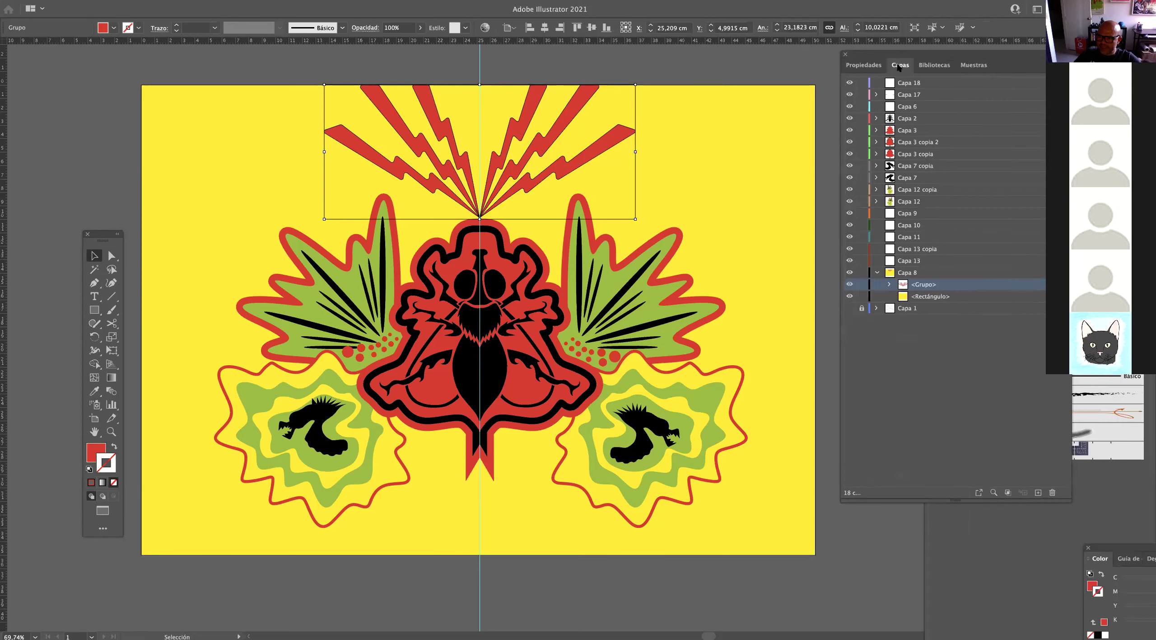
Place an upside-down copy of the lightning bolt group below the figure, enlarged to about 34.7 × 15 cm.
key(ctrl+c)
key(ctrl+v)
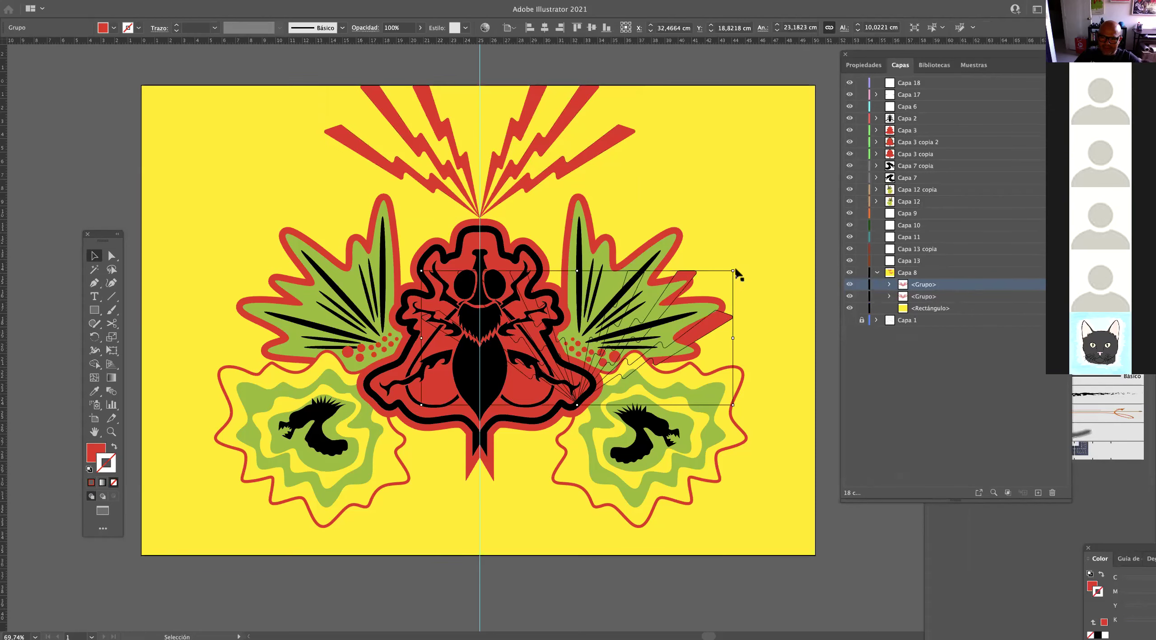
drag(735, 270, 533, 480)
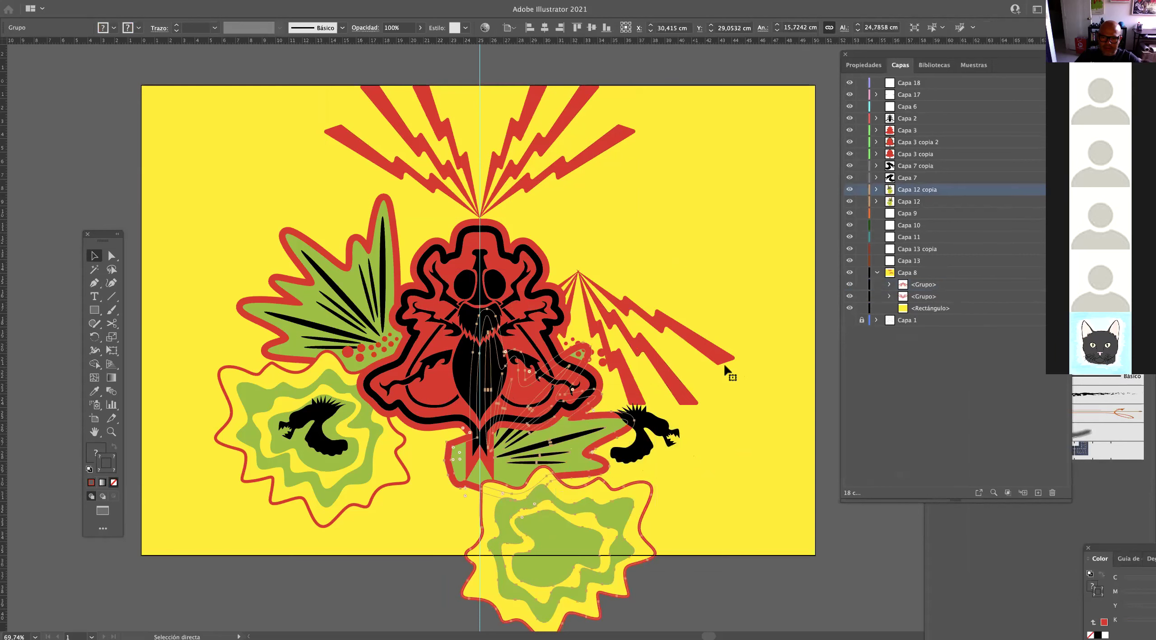
key(super+z)
key(super+shift+a)
drag(719, 359, 623, 503)
drag(635, 420, 790, 293)
drag(761, 488, 681, 538)
Recolour the lower lightning bolts with the green sampled from the left ring and deselect them.
click(95, 391)
click(373, 430)
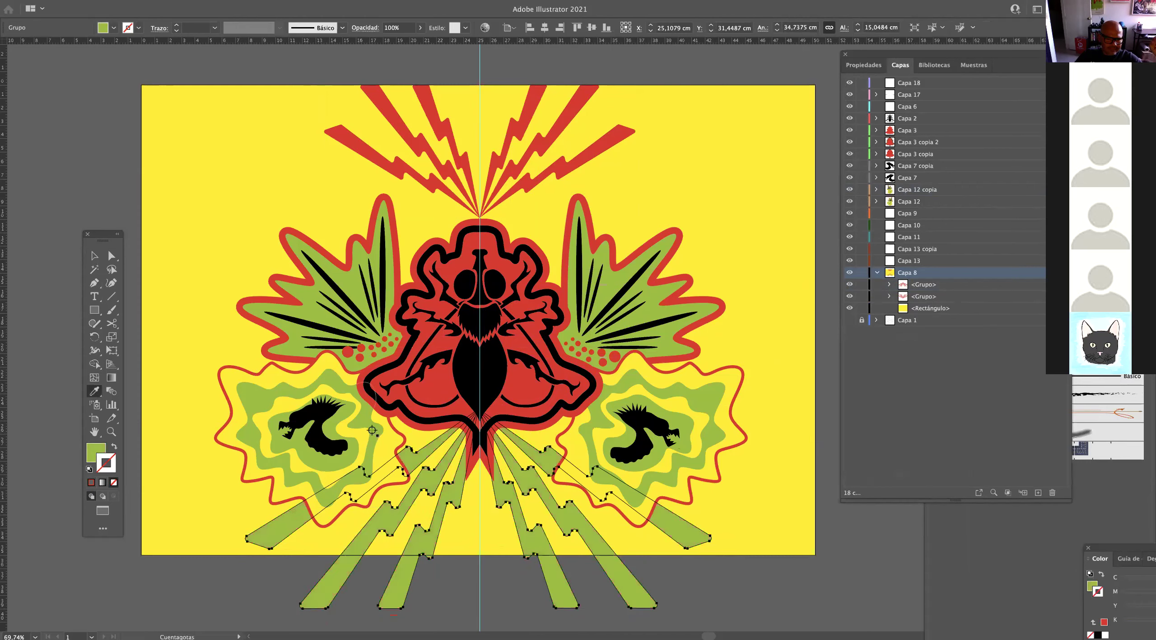
click(94, 256)
click(93, 211)
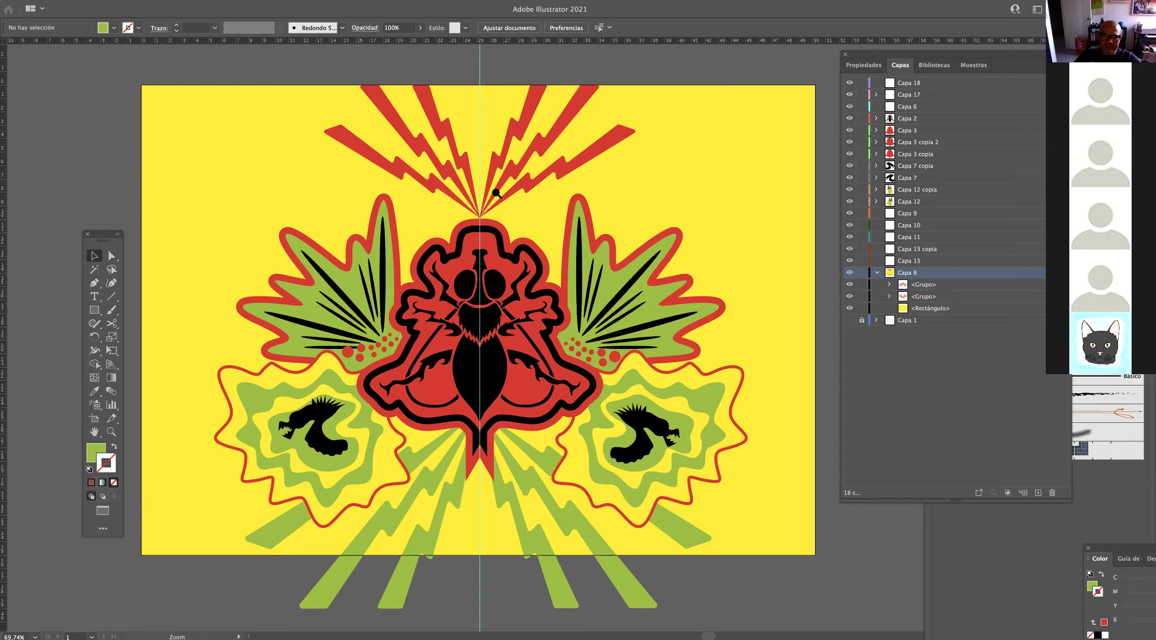
scroll(533, 190, down, 2)
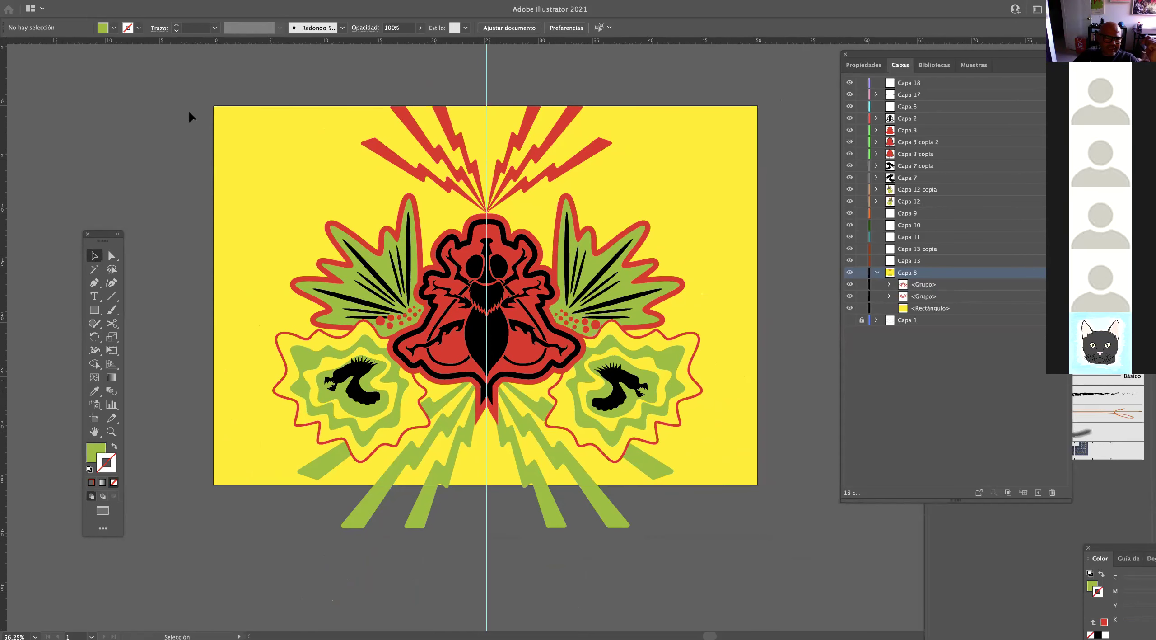
Draw a red rectangle 31 cm wide and 41 cm high over the artwork.
drag(835, 533, 819, 520)
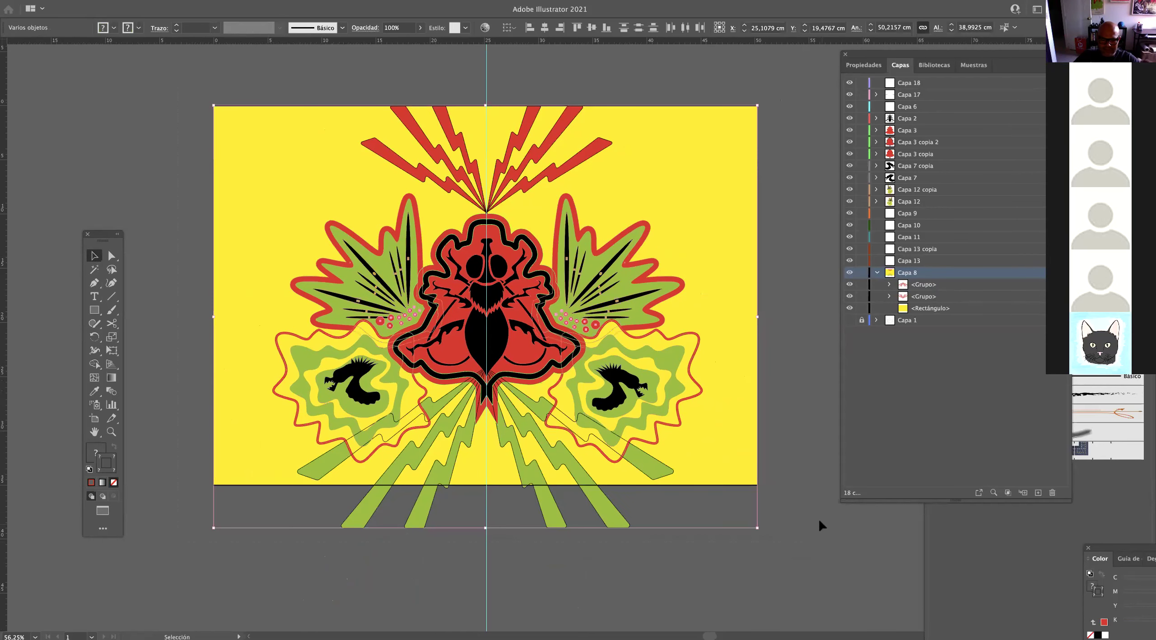
key(super+z)
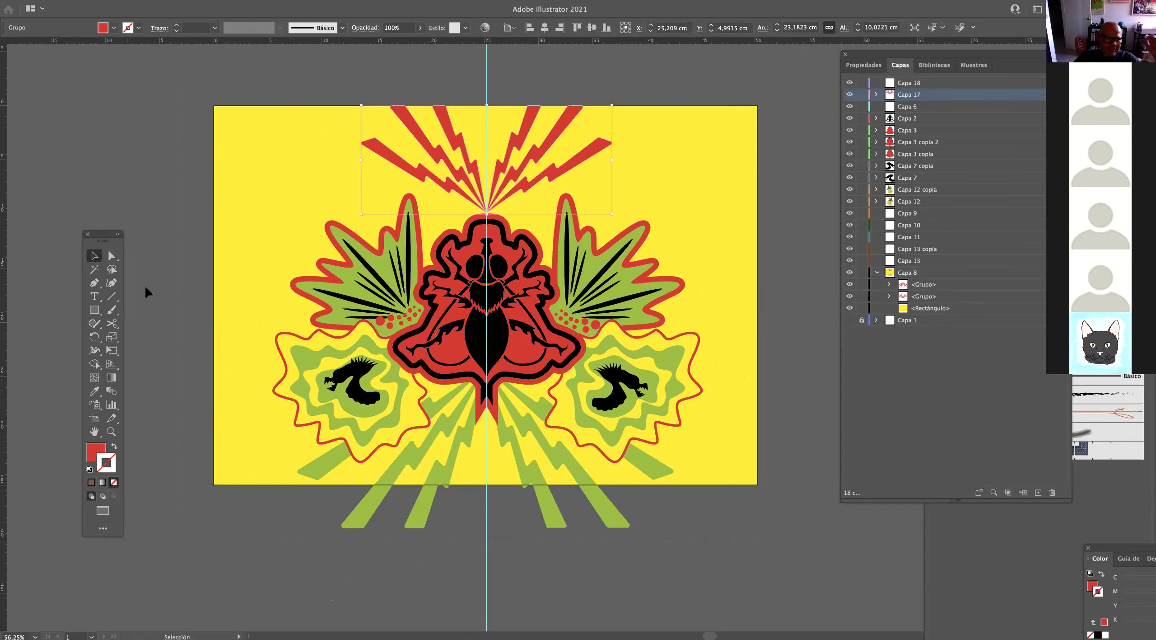
click(94, 310)
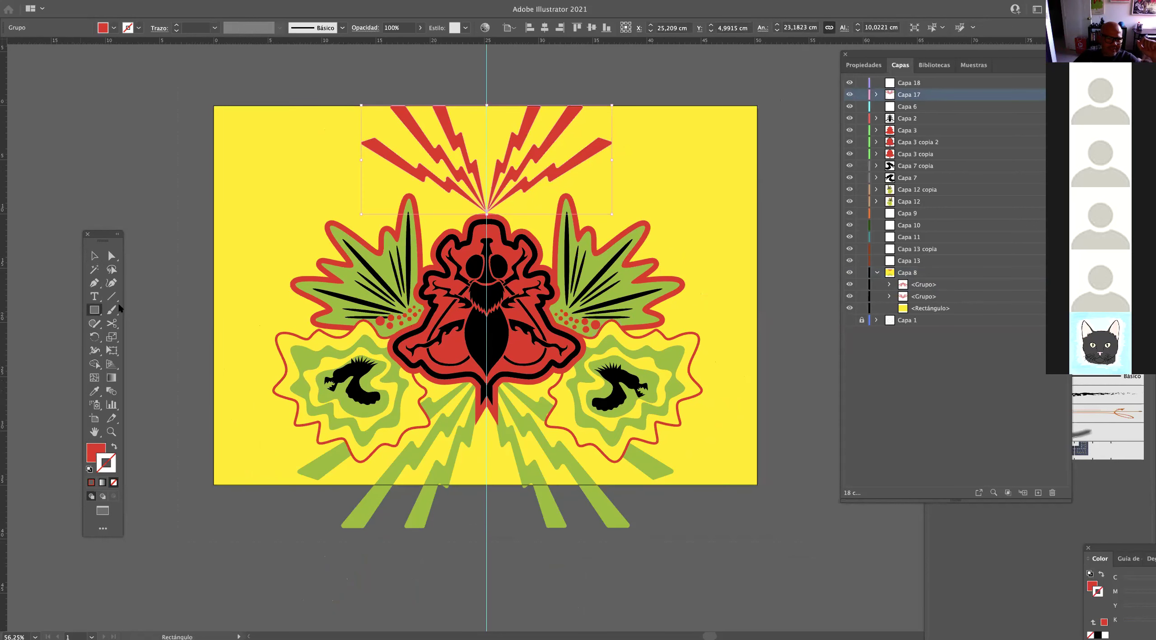
click(170, 172)
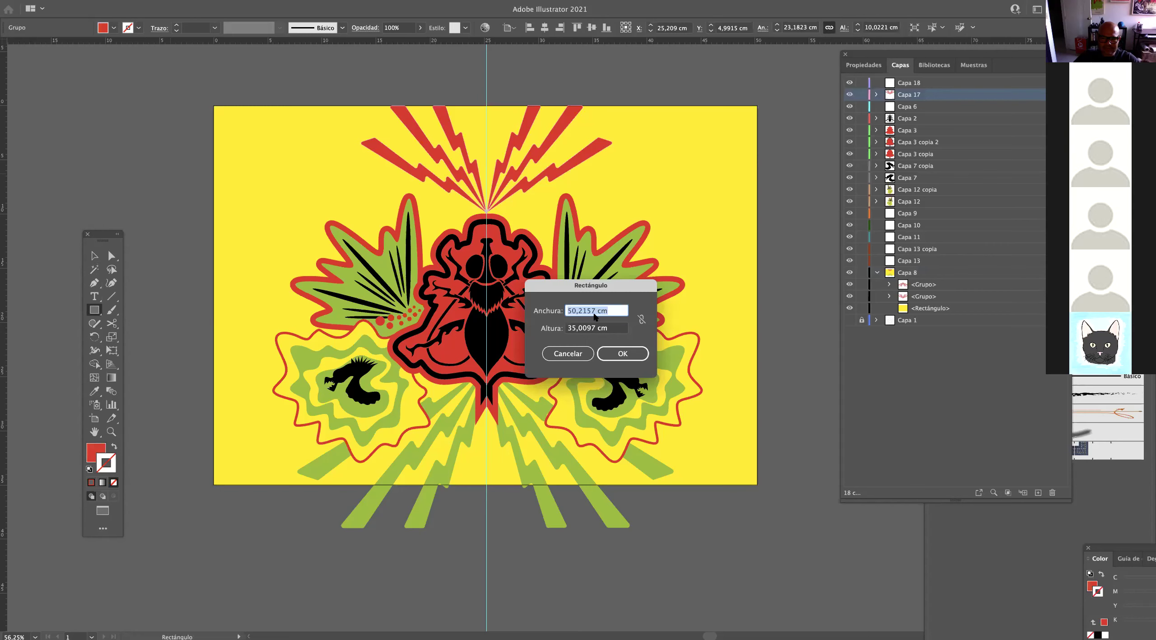
text(31)
key(Tab)
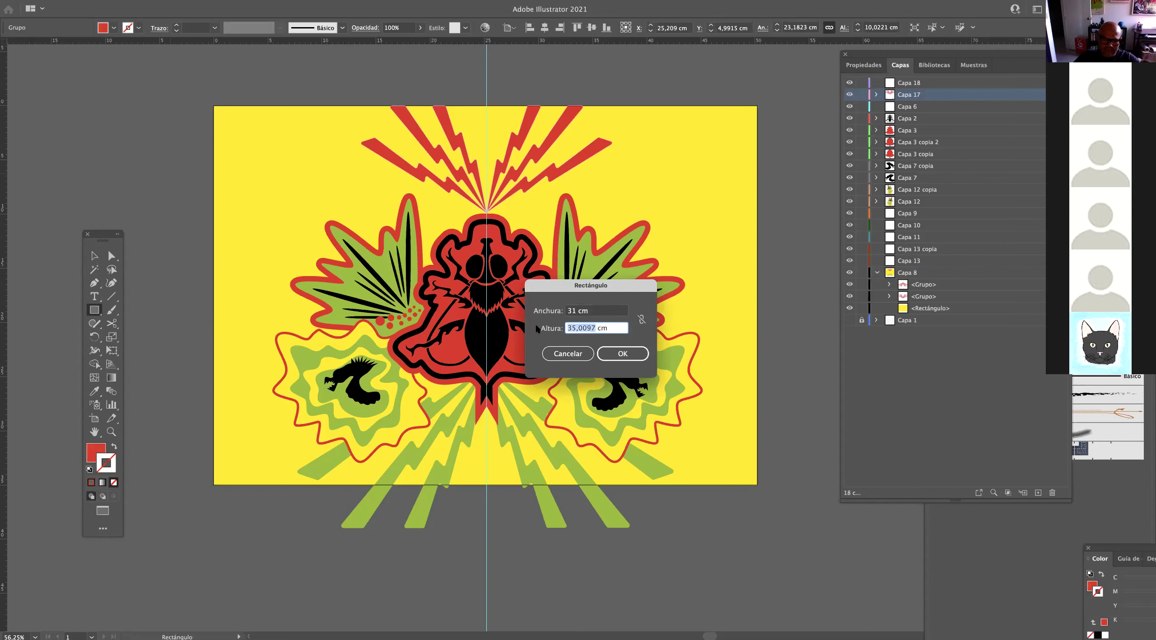
text(41)
key(Return)
key(v)
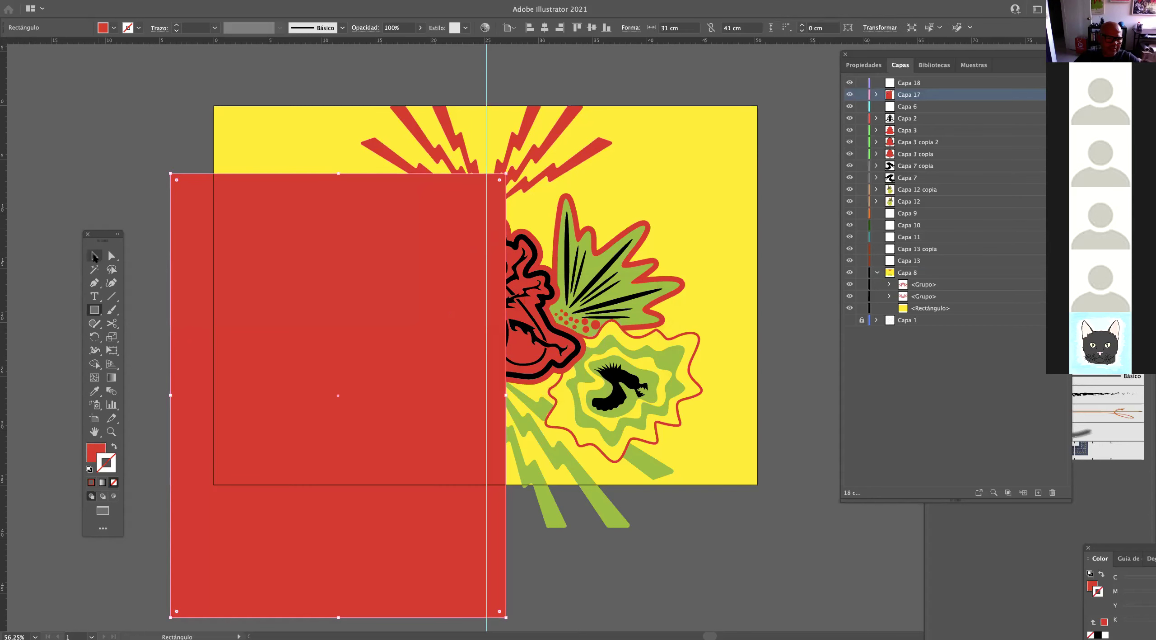
Rotate the red rectangle 90° to landscape and centre it over the artwork on the artboard.
drag(204, 173, 215, 133)
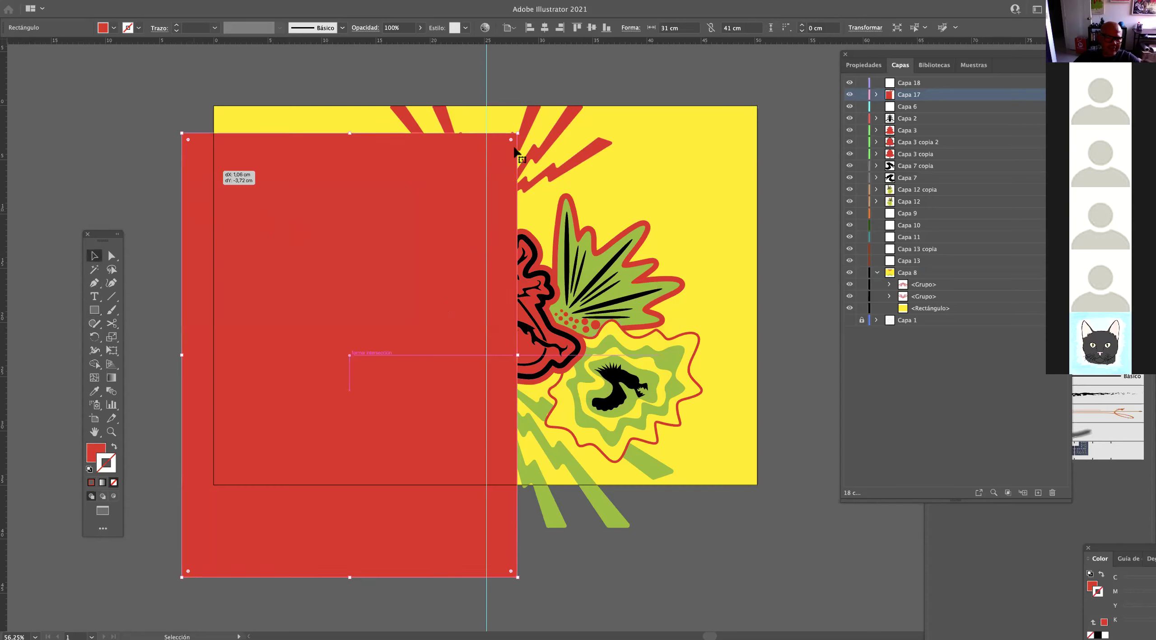
drag(519, 129, 246, 246)
drag(341, 259, 463, 199)
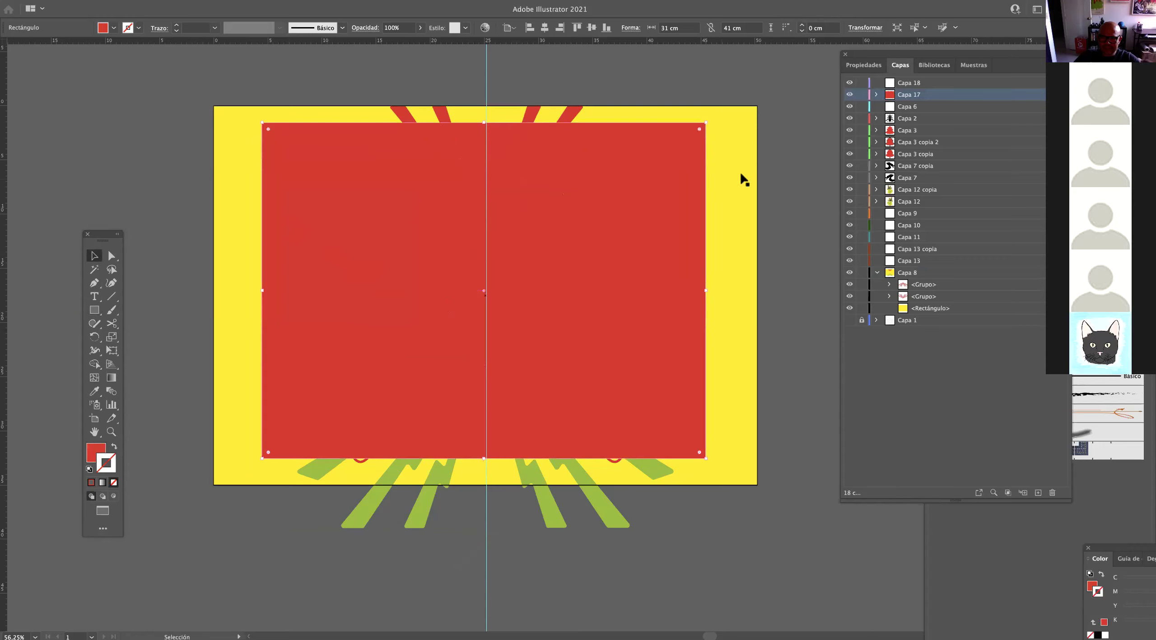
Move layer Capa 17 to the top of the layer stack and swap the rectangle's fill and stroke to leave a red outline.
drag(921, 85, 920, 81)
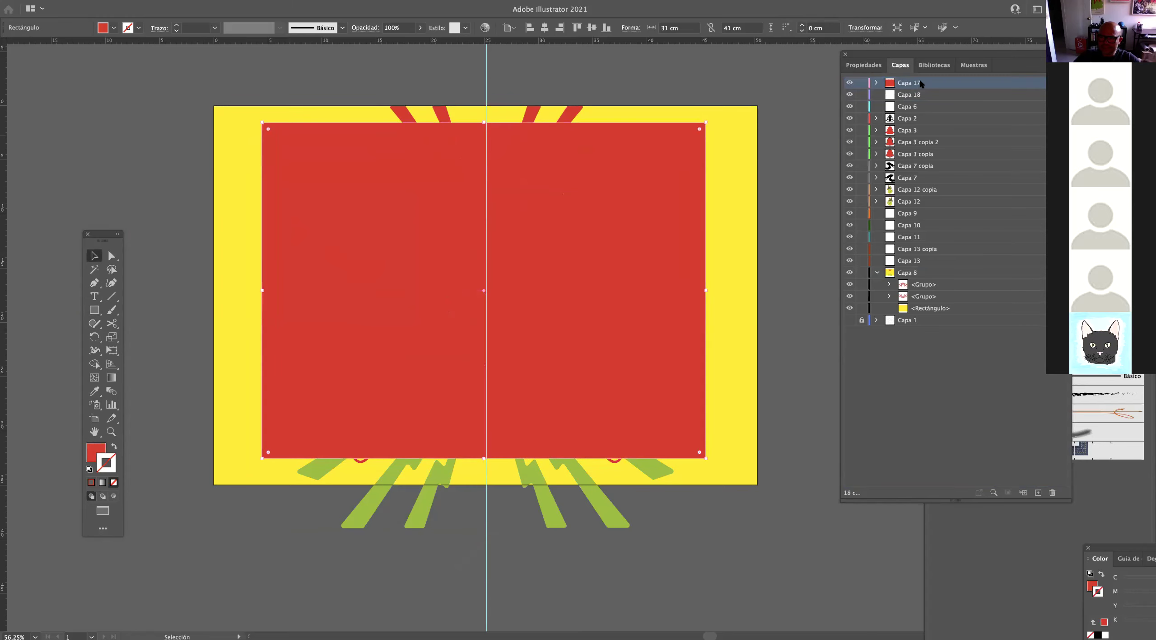
click(115, 448)
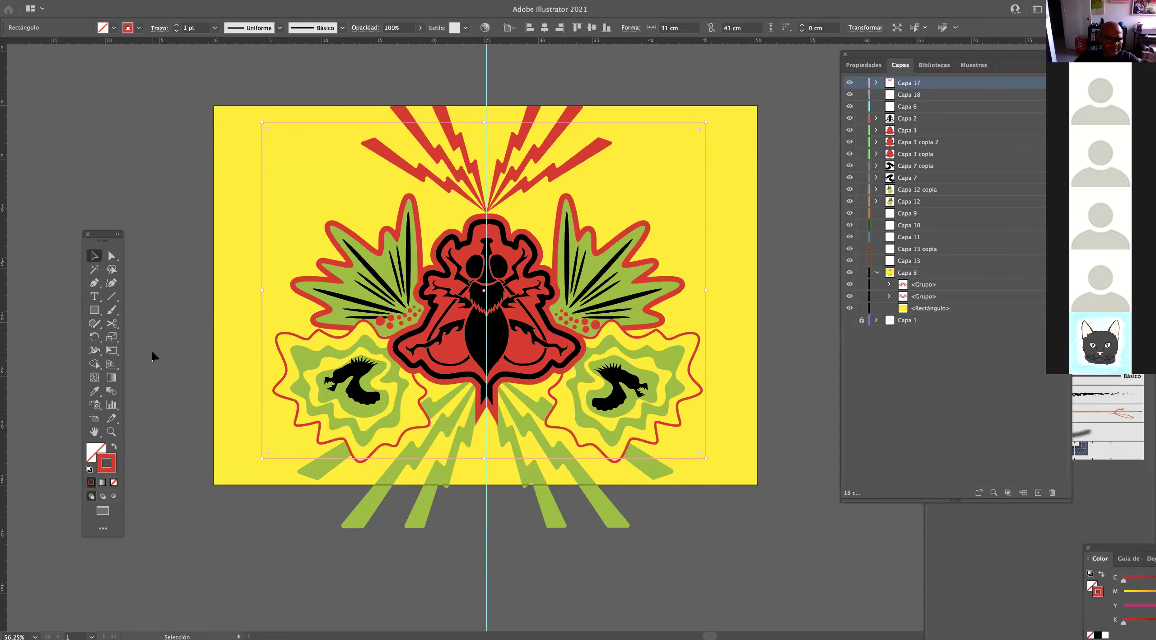
click(181, 79)
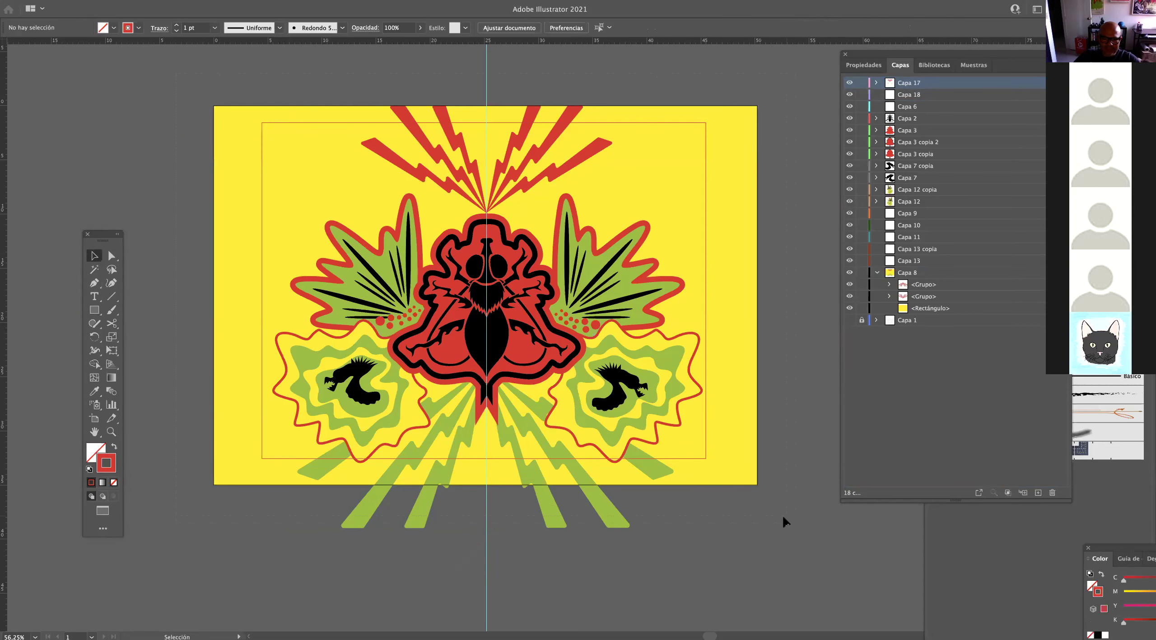
Move the red outline rectangle off the artboard, group all the artwork into one object and deselect it.
key(super+a)
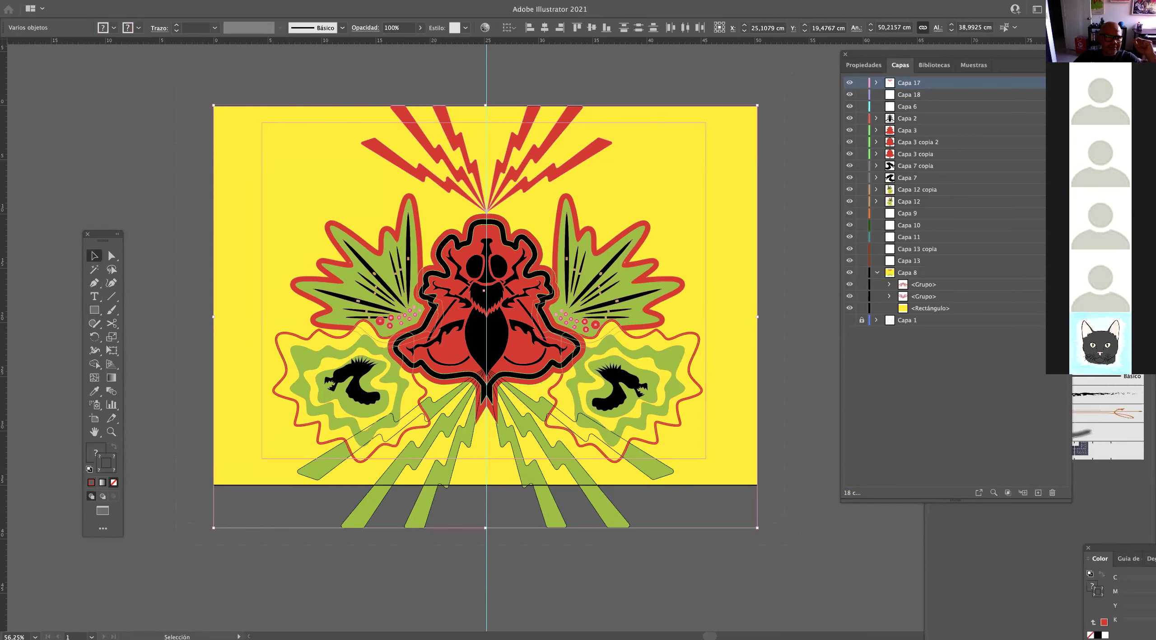
key(super+shift+a)
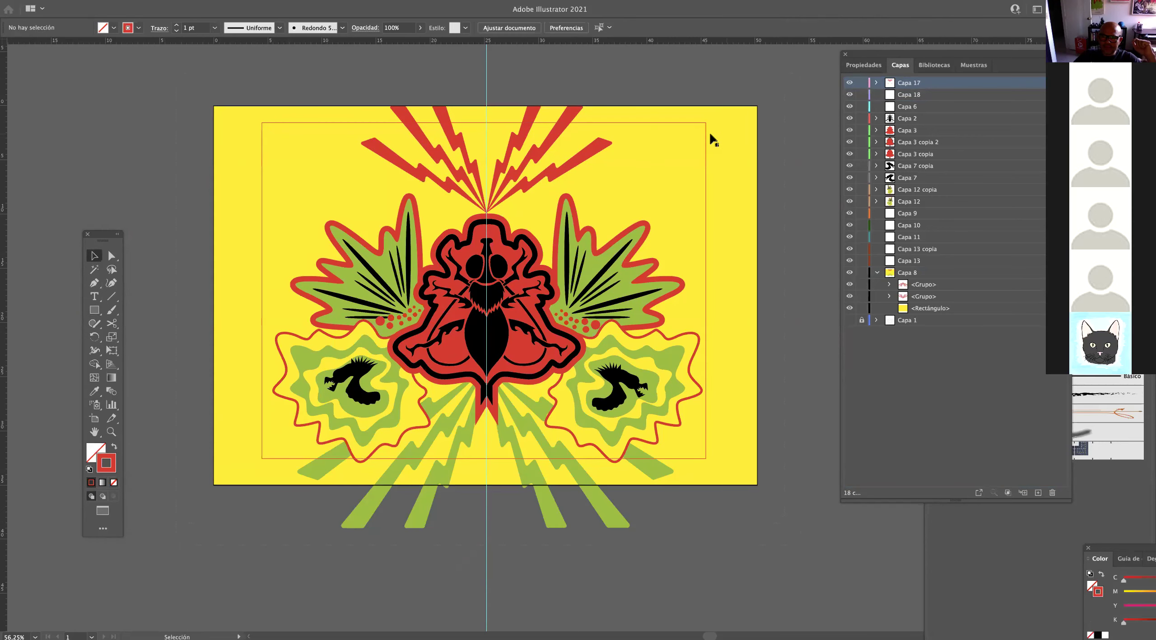
drag(709, 134, 165, 101)
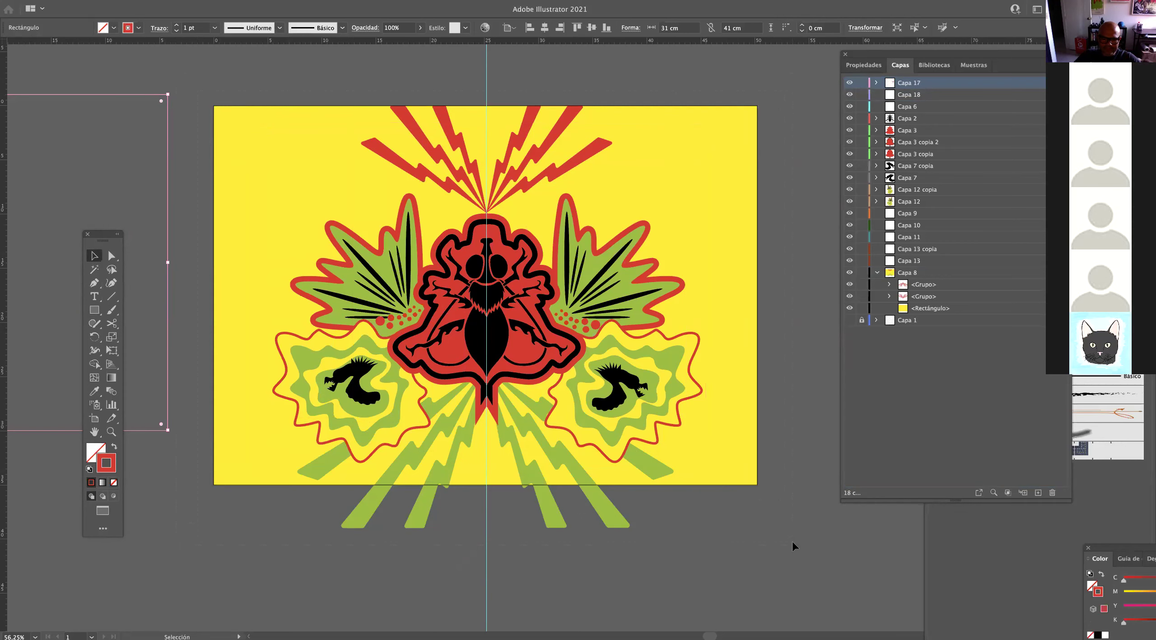
key(super+alt+a)
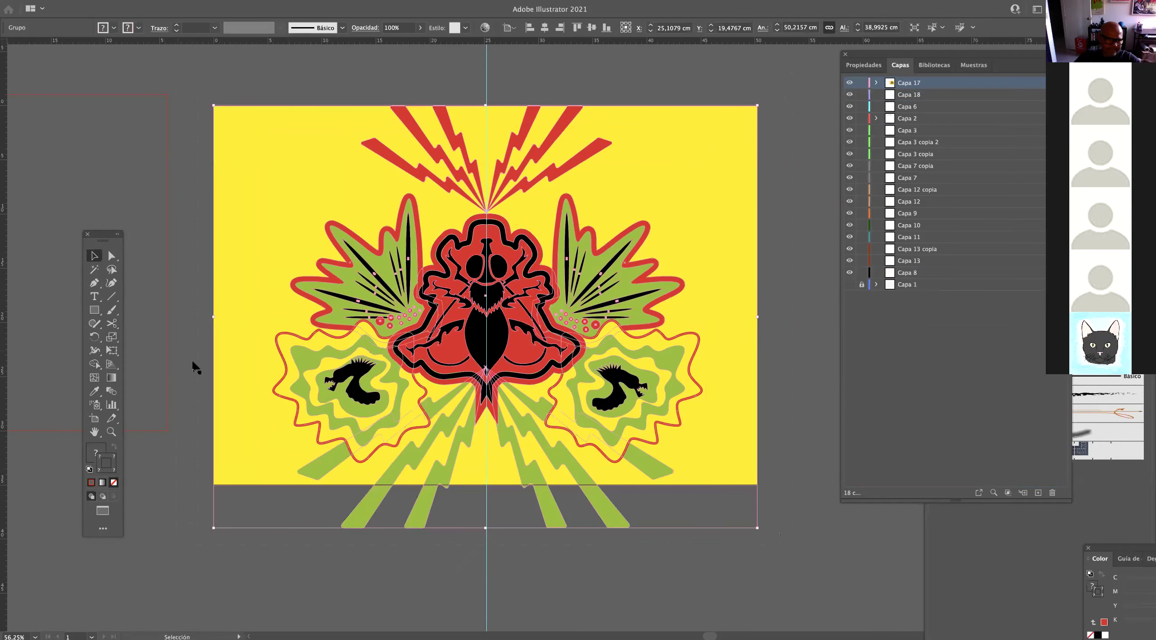
key(super+shift+a)
Place the red outline rectangle back around the figure, roughly centred on the vertical guide, and deselect it.
drag(168, 365, 710, 388)
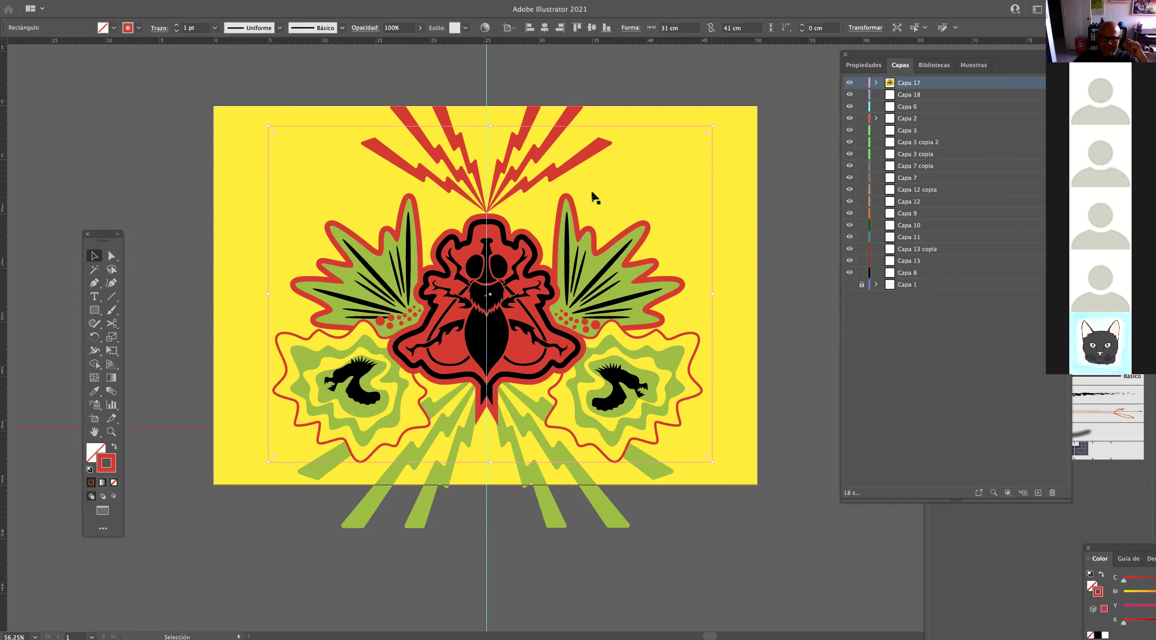
click(133, 0)
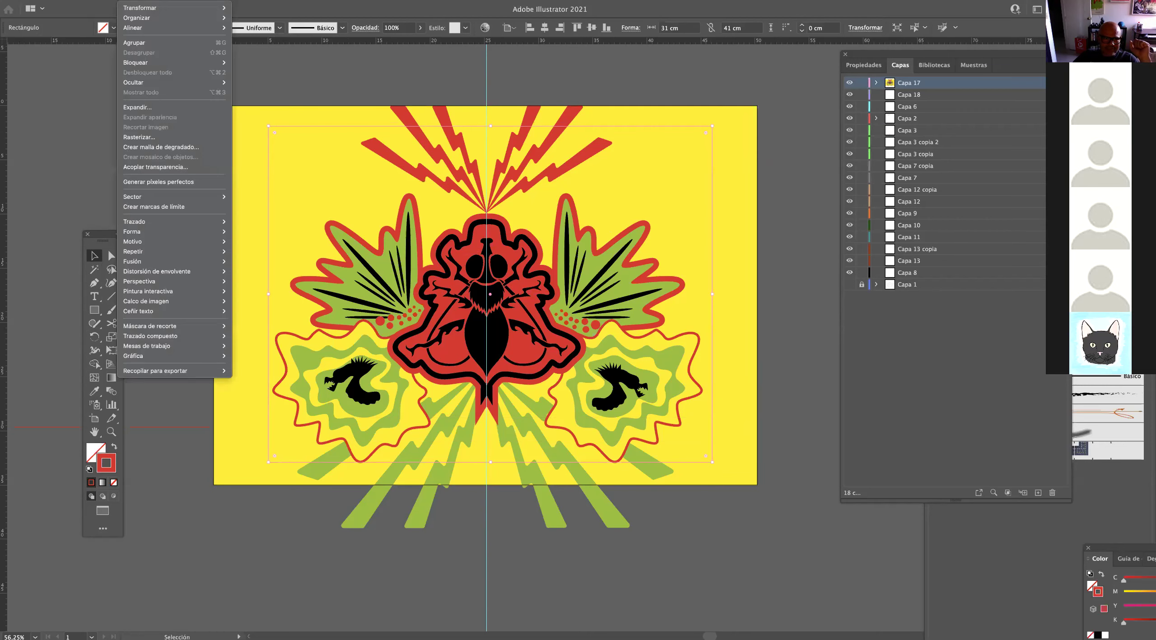
click(332, 57)
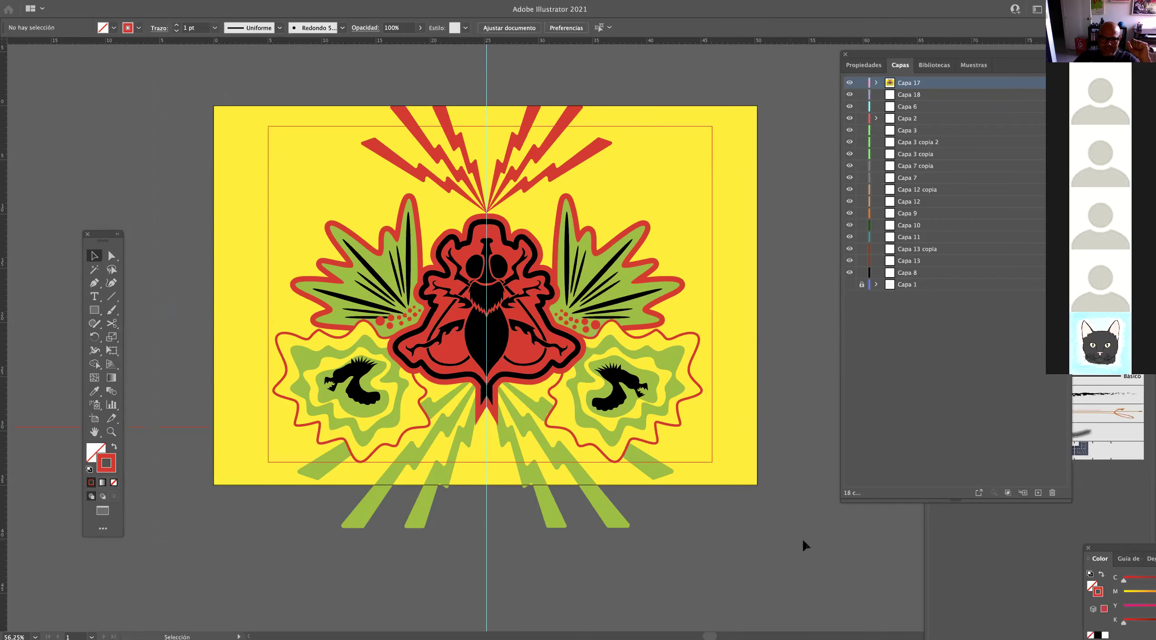
Create a clipping mask from the outline rectangle over all the artwork and shift the clipped result slightly left.
key(super+a)
click(131, 2)
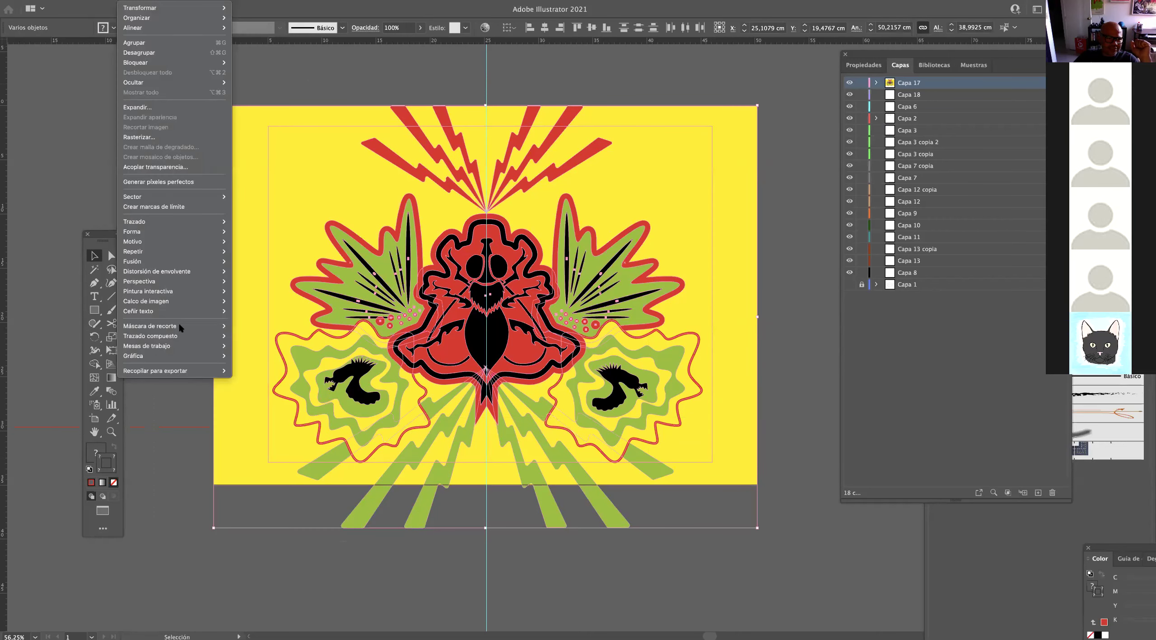
mouse_move(163, 330)
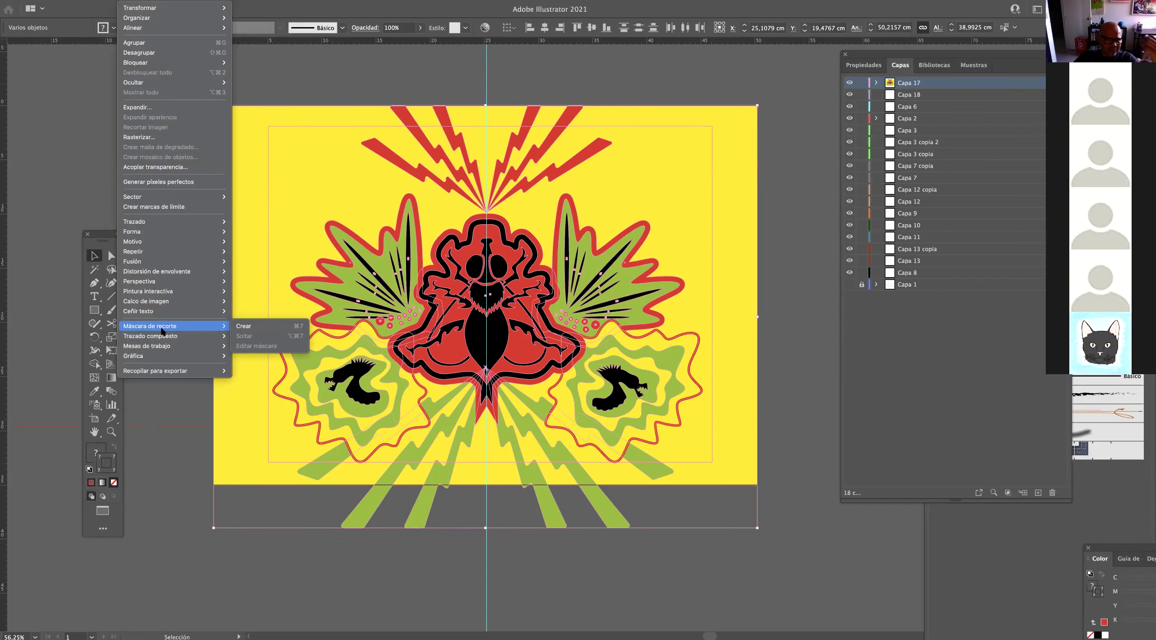
click(241, 327)
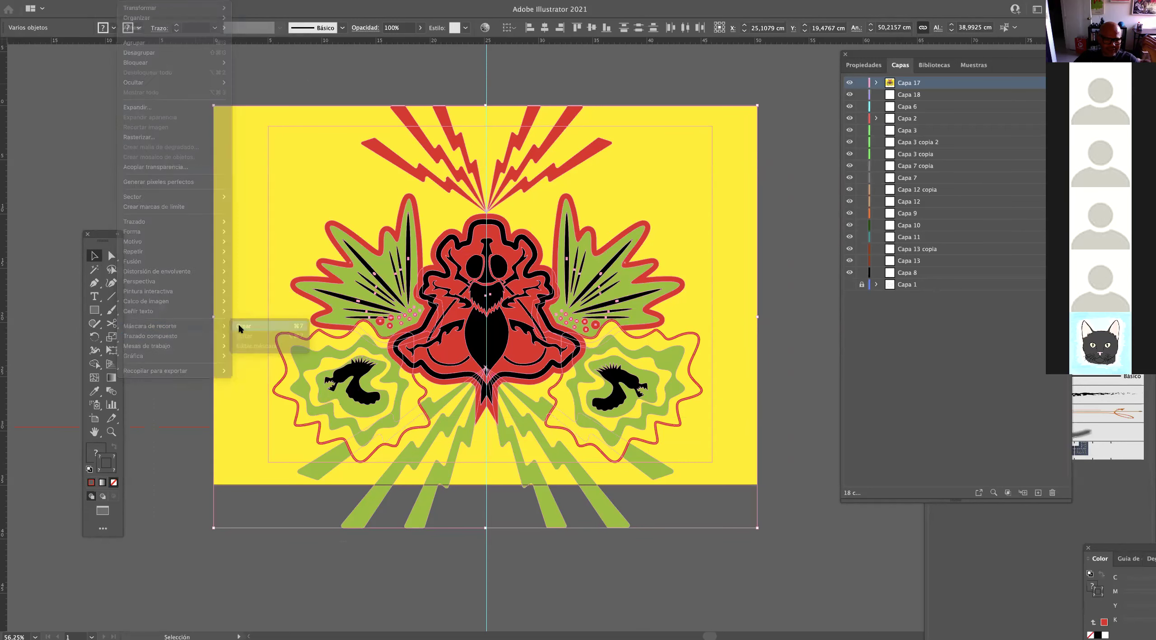
click(820, 414)
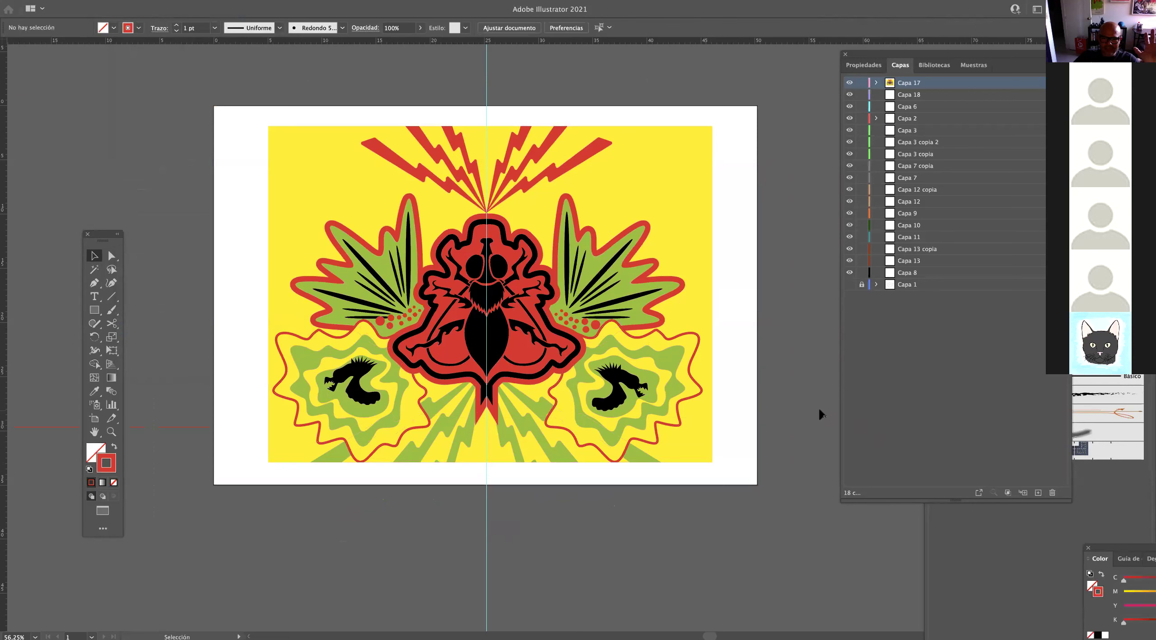
mouse_move(658, 339)
mouse_down()
mouse_move(628, 340)
mouse_move(641, 334)
mouse_up()
click(781, 269)
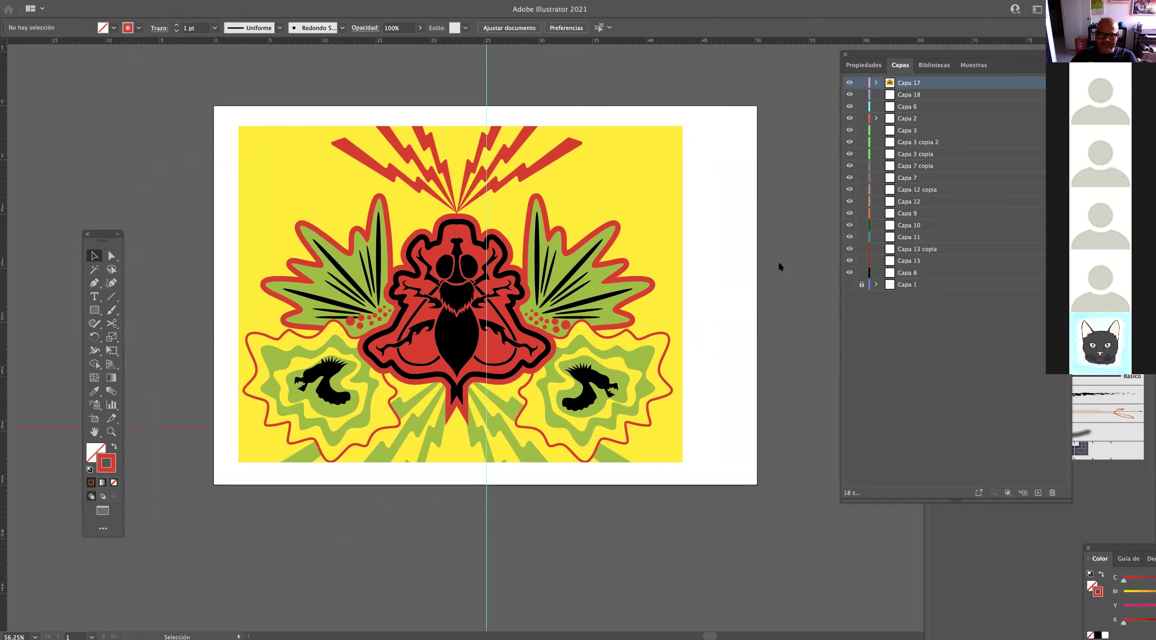
Examine the clipped artwork up close around the right ring and the lower-right corner, and as a whole.
key(z)
drag(662, 328, 863, 367)
drag(573, 422, 477, 260)
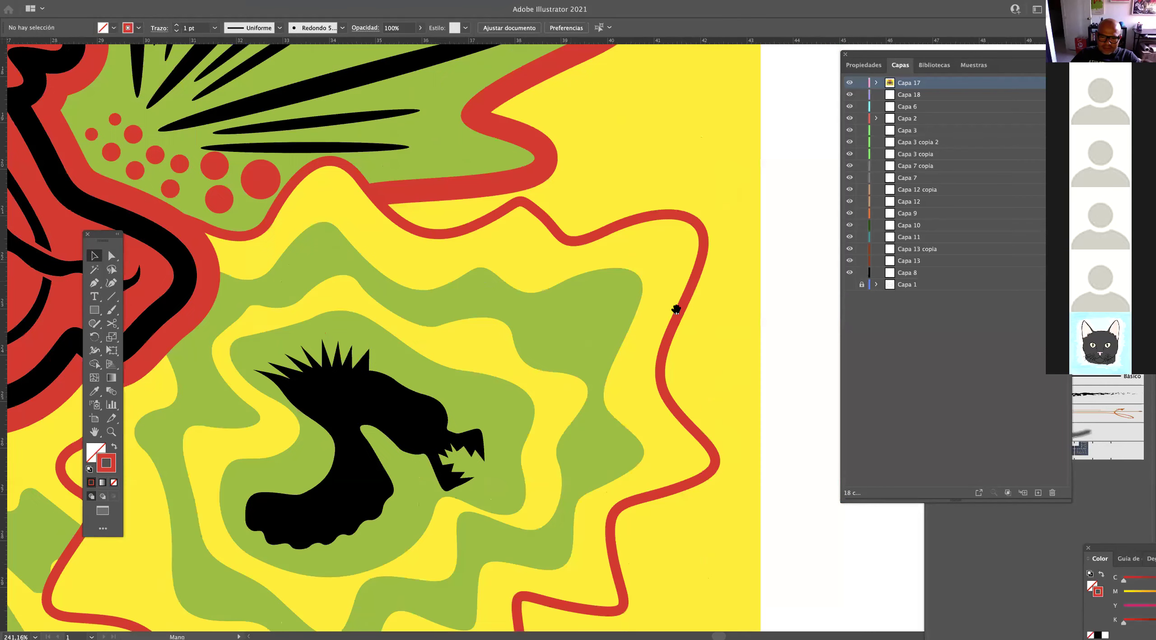
drag(678, 453, 549, 210)
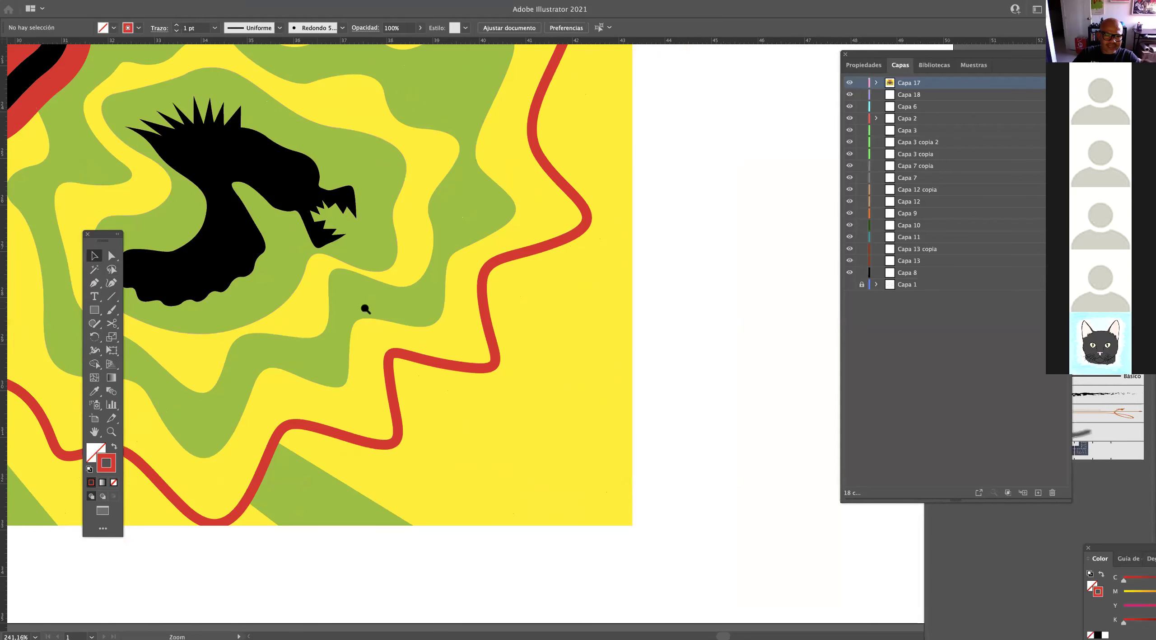
drag(365, 308, 292, 334)
scroll(292, 334, down, 5)
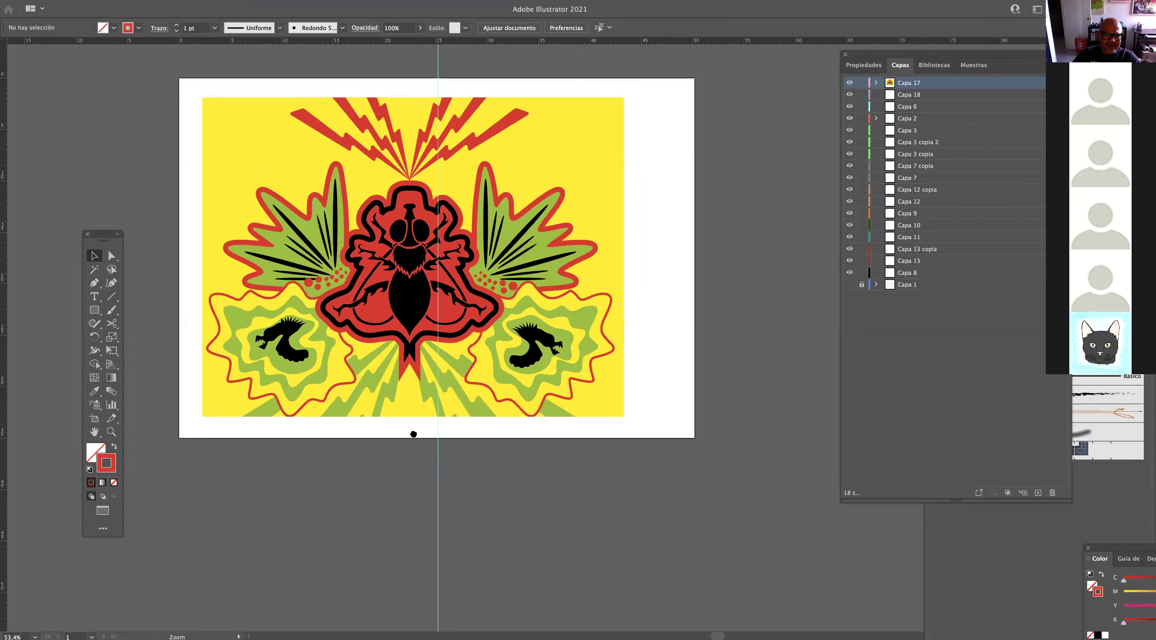
drag(413, 434, 469, 460)
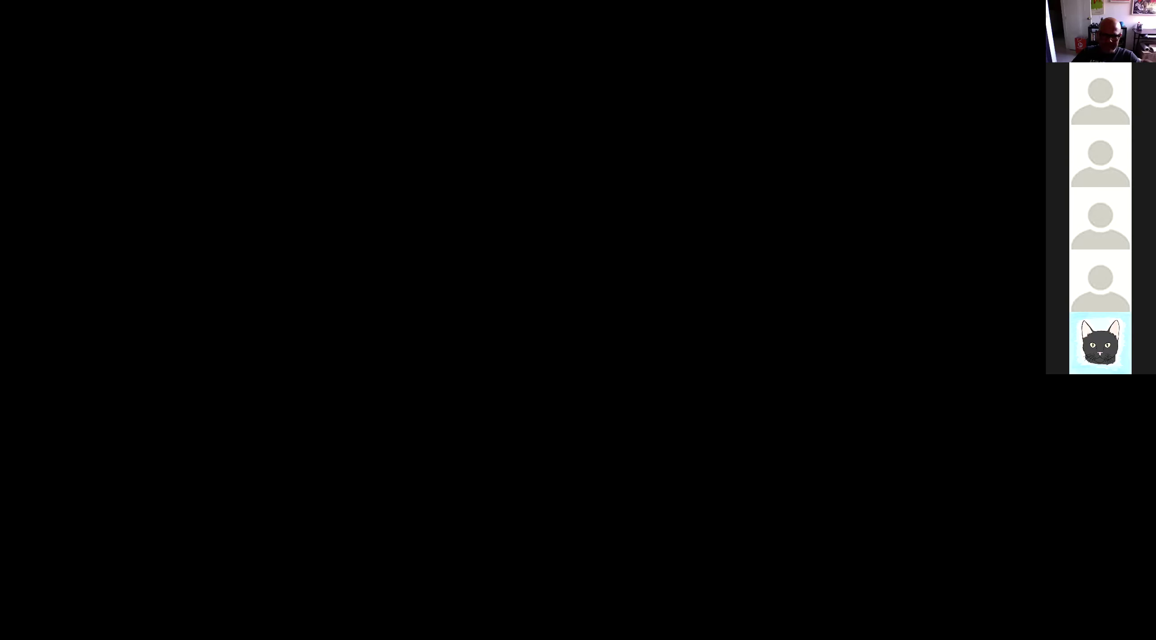
Undo the shift of the clipped artwork and the clipping mask.
key(super+z)
key(super+z)
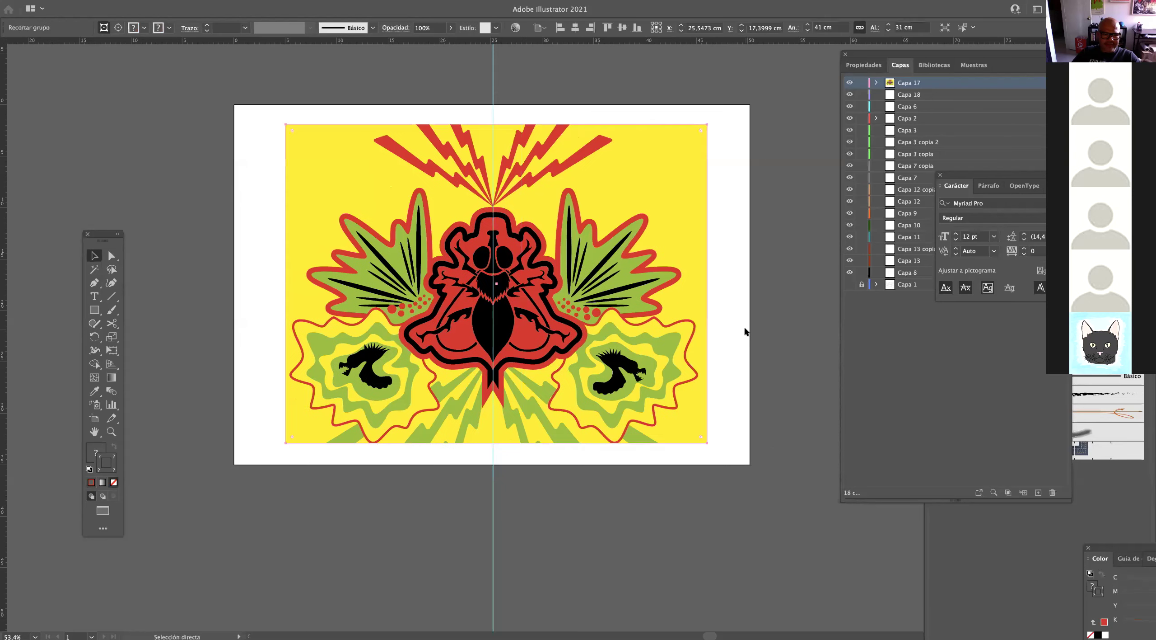
click(786, 287)
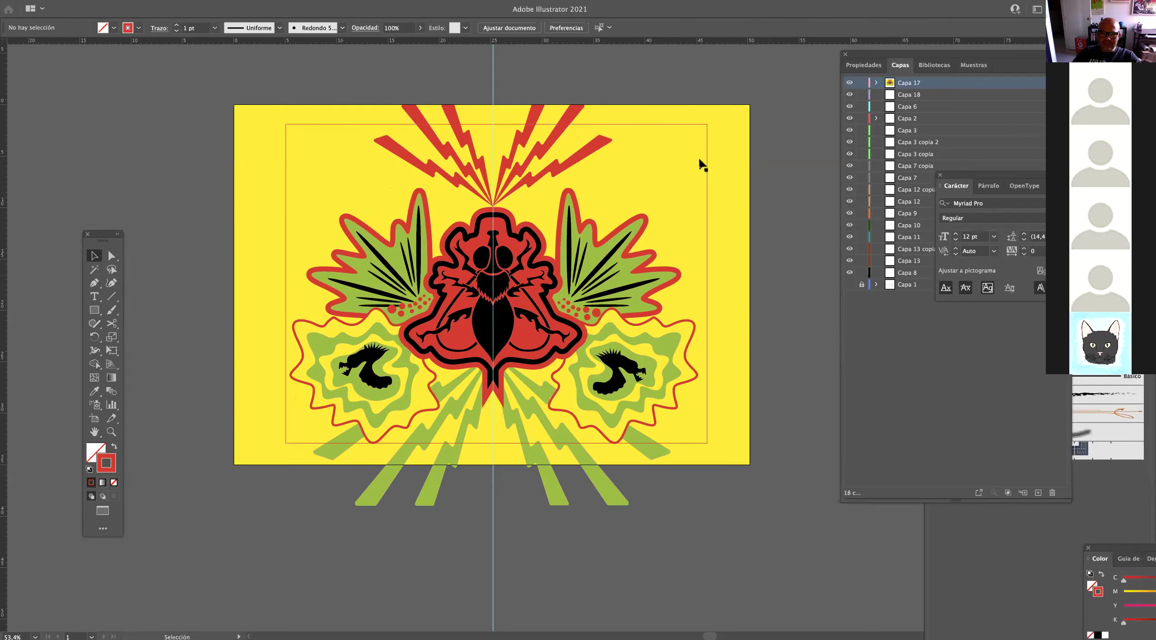
Move the outline rectangle away from the artwork and delete it.
drag(657, 126, 232, 529)
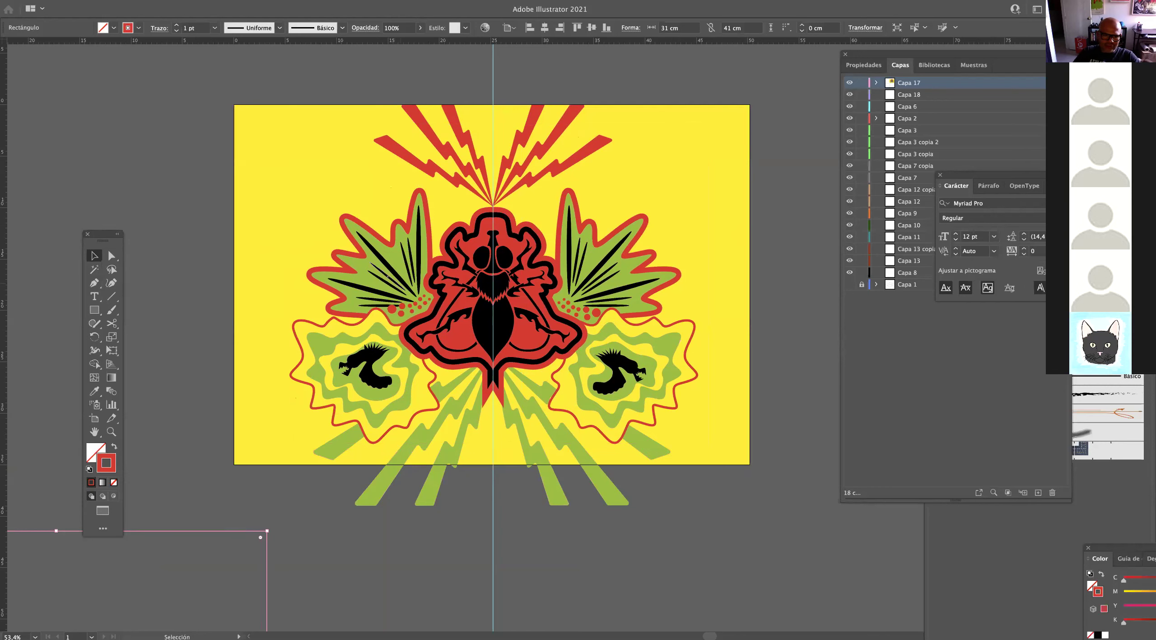
drag(205, 533, 253, 530)
click(253, 529)
Draw a new red outline rectangle 41 cm wide and 31 cm high over the artwork.
click(94, 310)
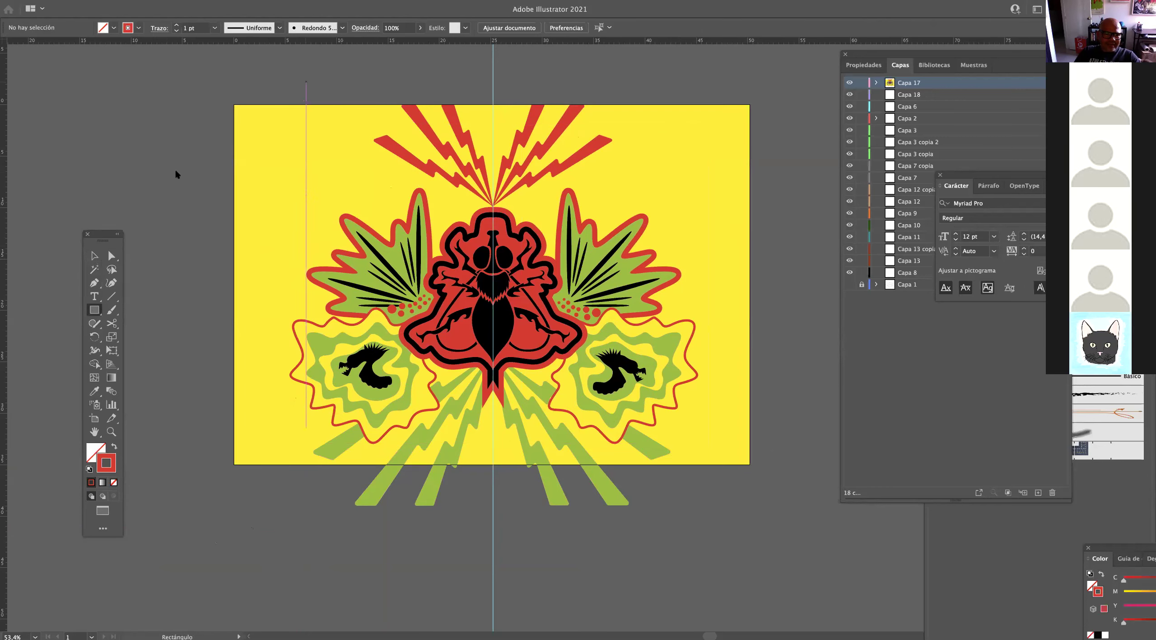
click(335, 80)
drag(576, 312, 556, 309)
text(41)
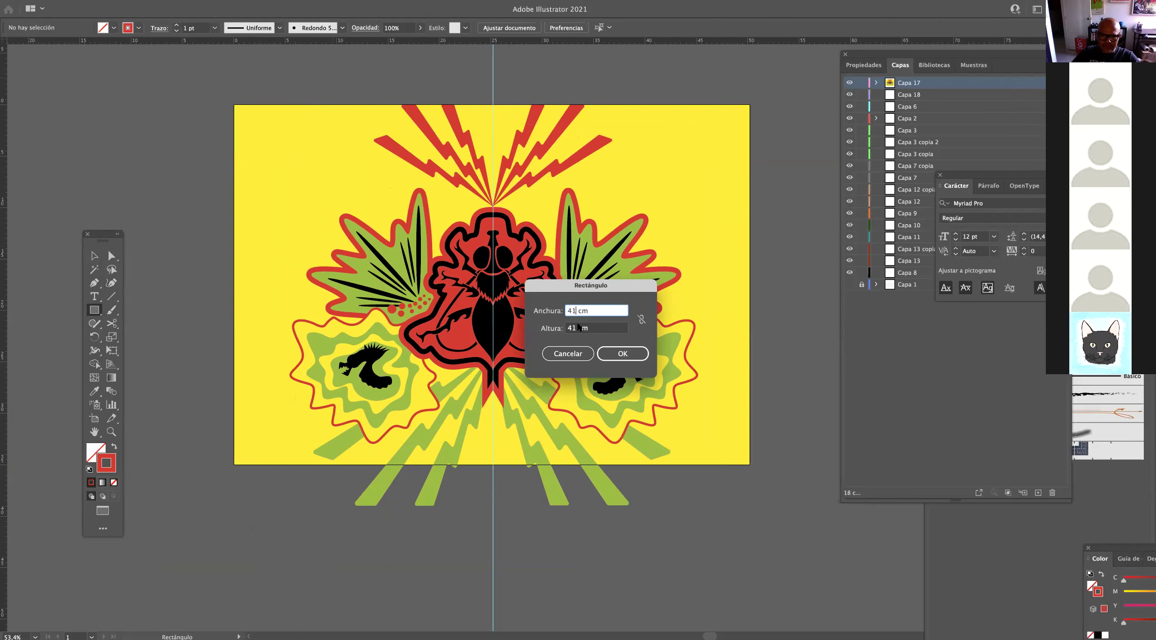
drag(578, 326, 563, 328)
text(31)
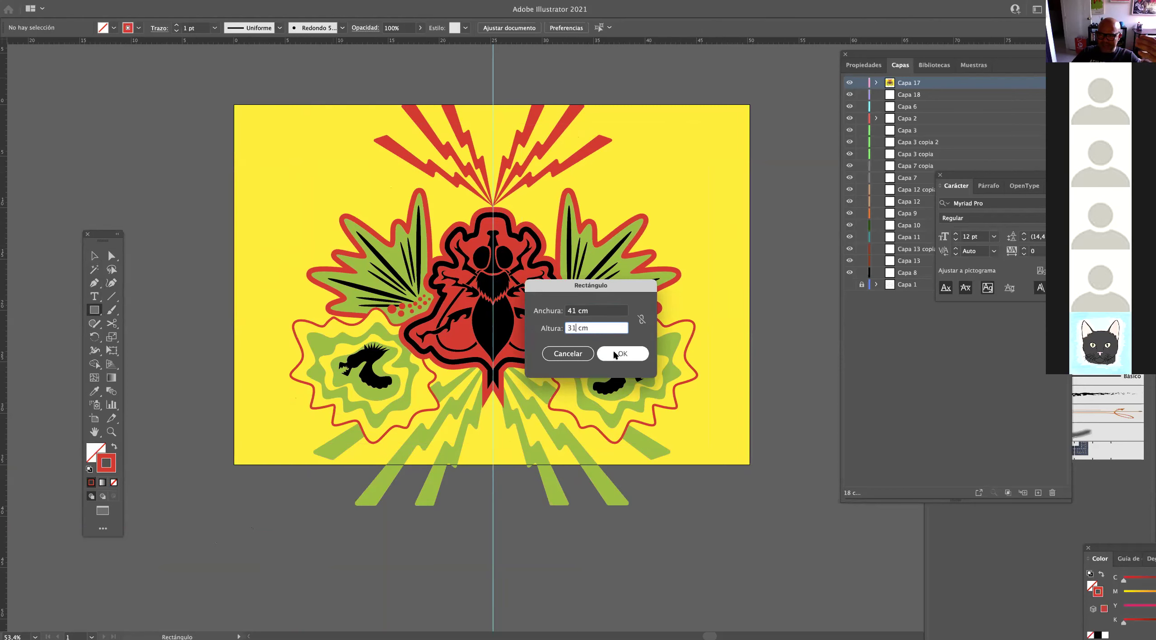
click(616, 355)
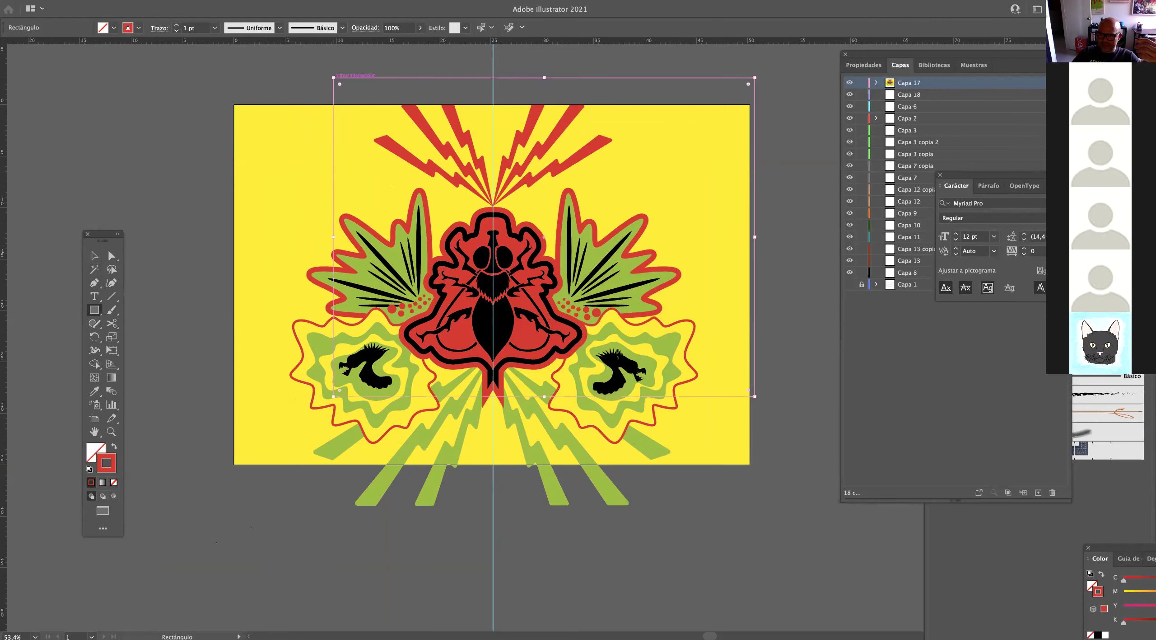
Shift the new outline rectangle slightly to the right over the artwork.
click(95, 256)
click(472, 88)
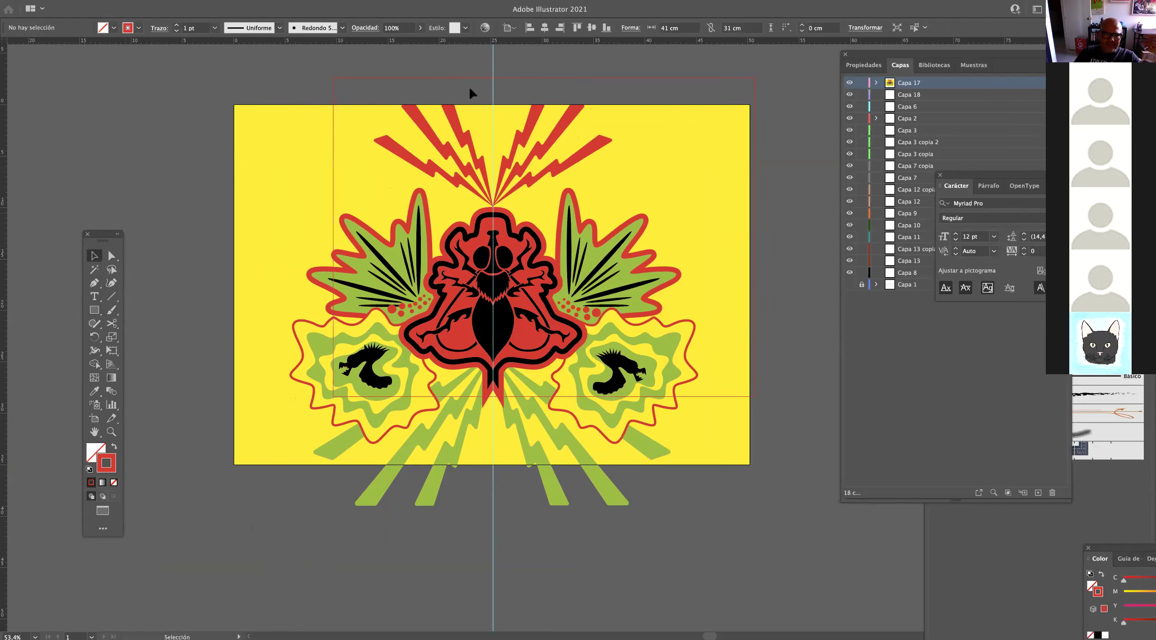
drag(468, 78, 493, 82)
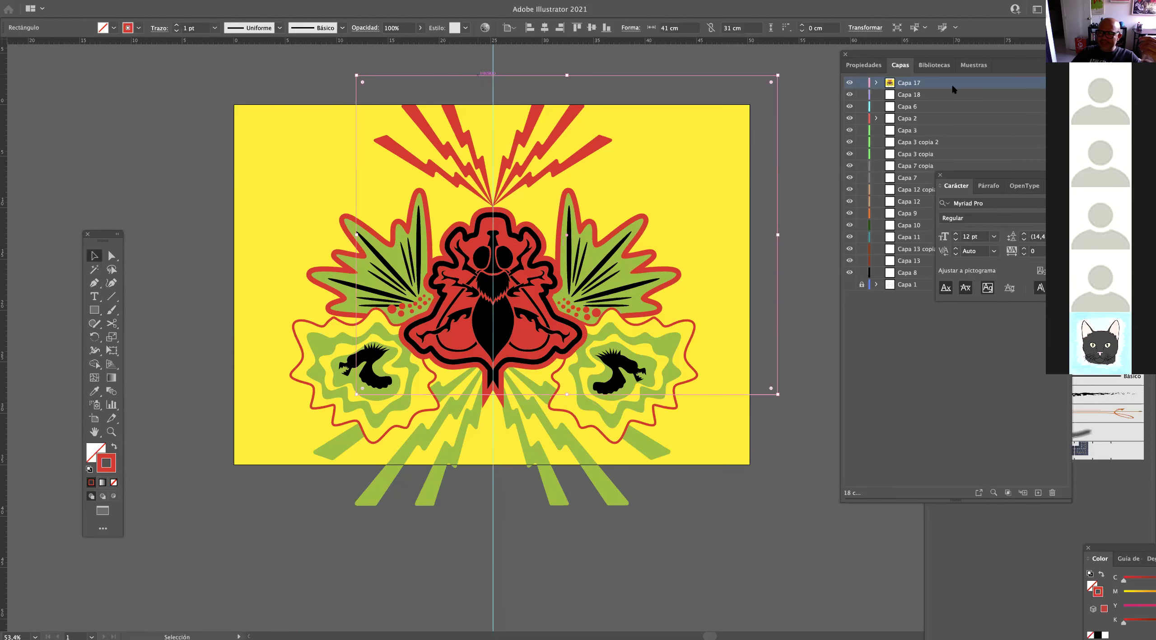
Create a new layer above Capa 17 and move the outline rectangle onto it.
click(952, 83)
click(877, 83)
click(943, 83)
drag(942, 76, 892, 85)
click(1038, 492)
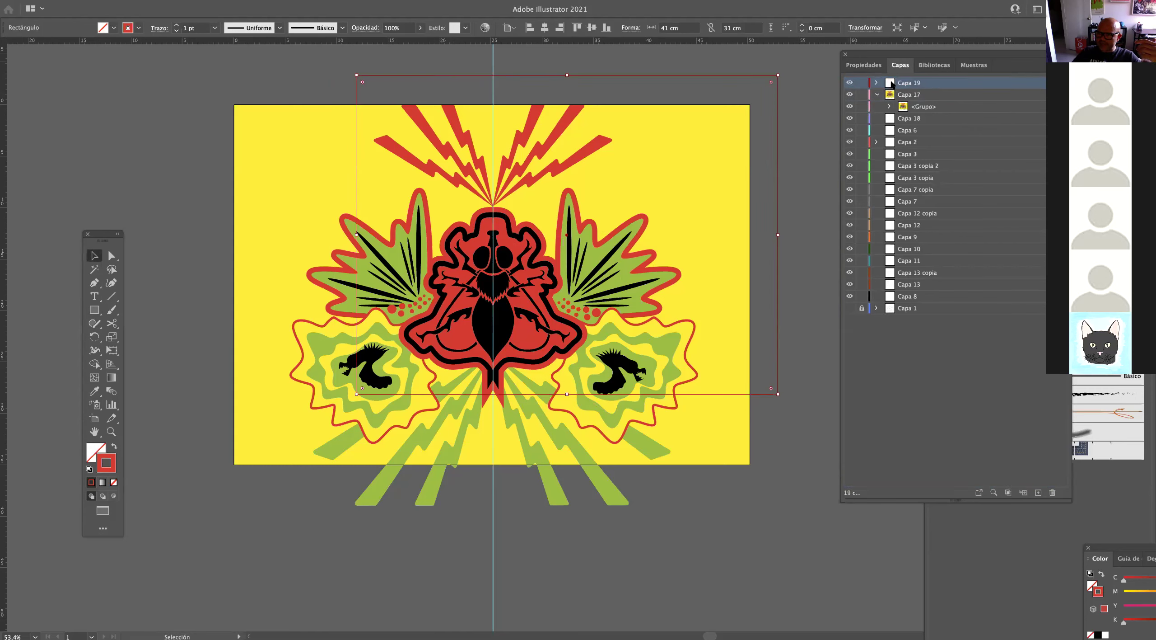
Hide the outline rectangle's layer, check what a select-all picks up, and clear the selection.
click(850, 95)
click(850, 94)
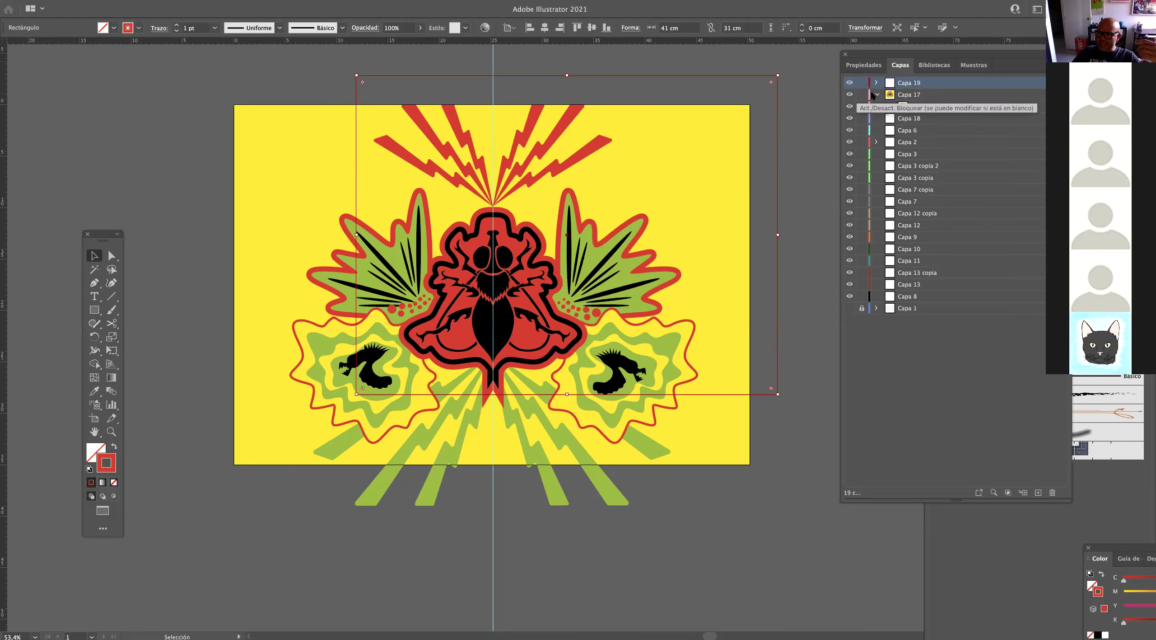
click(850, 83)
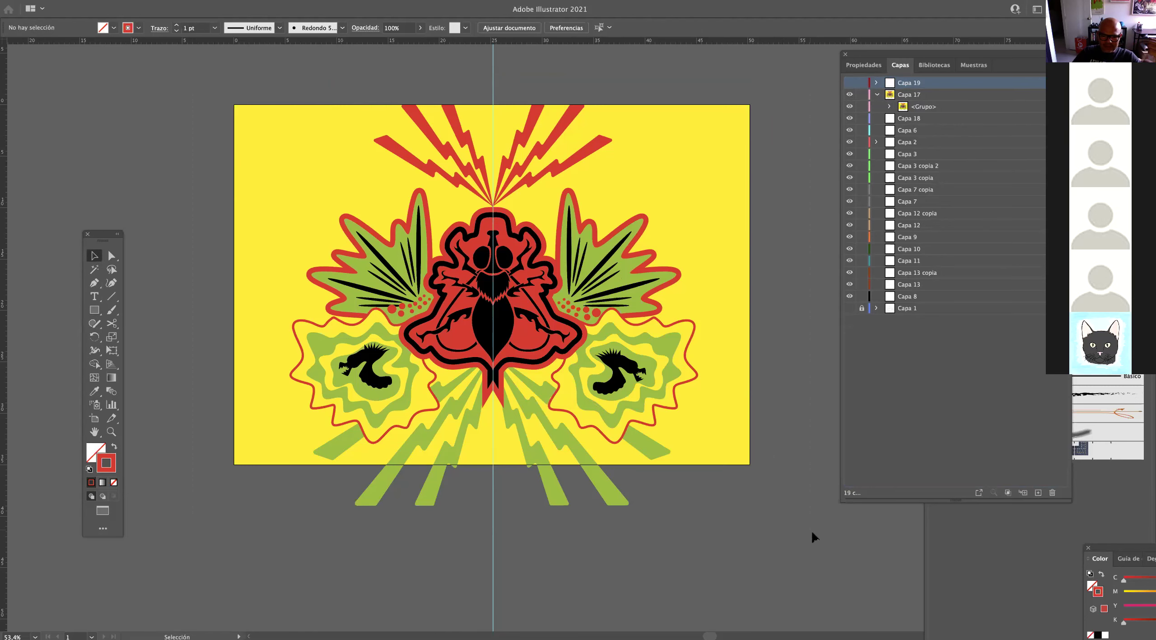
key(super+a)
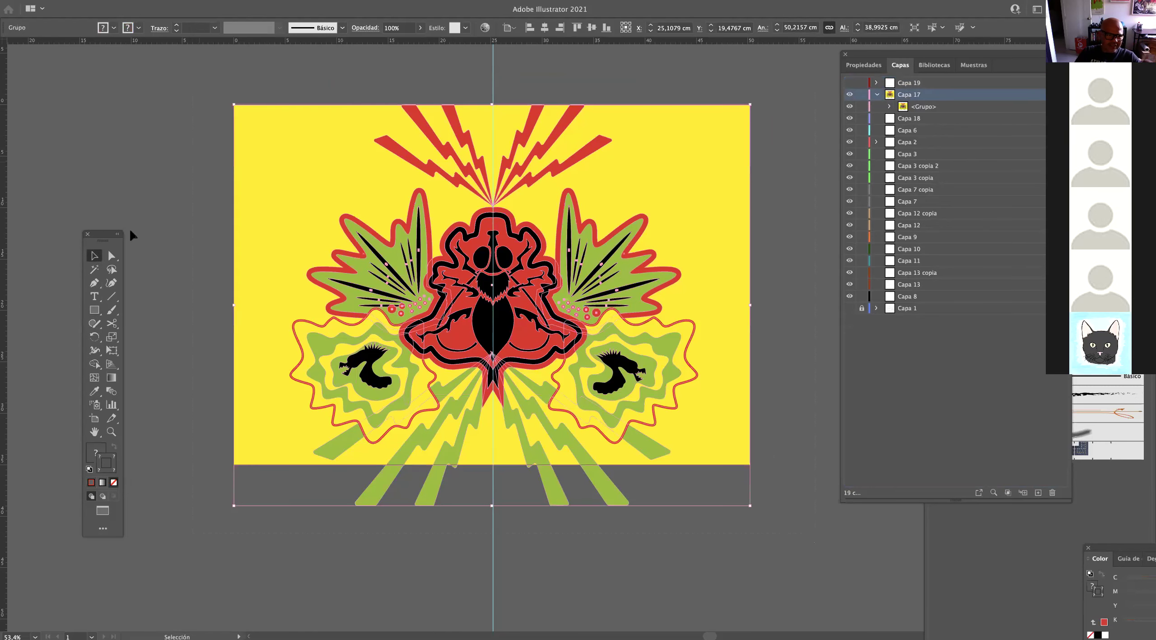
click(131, 231)
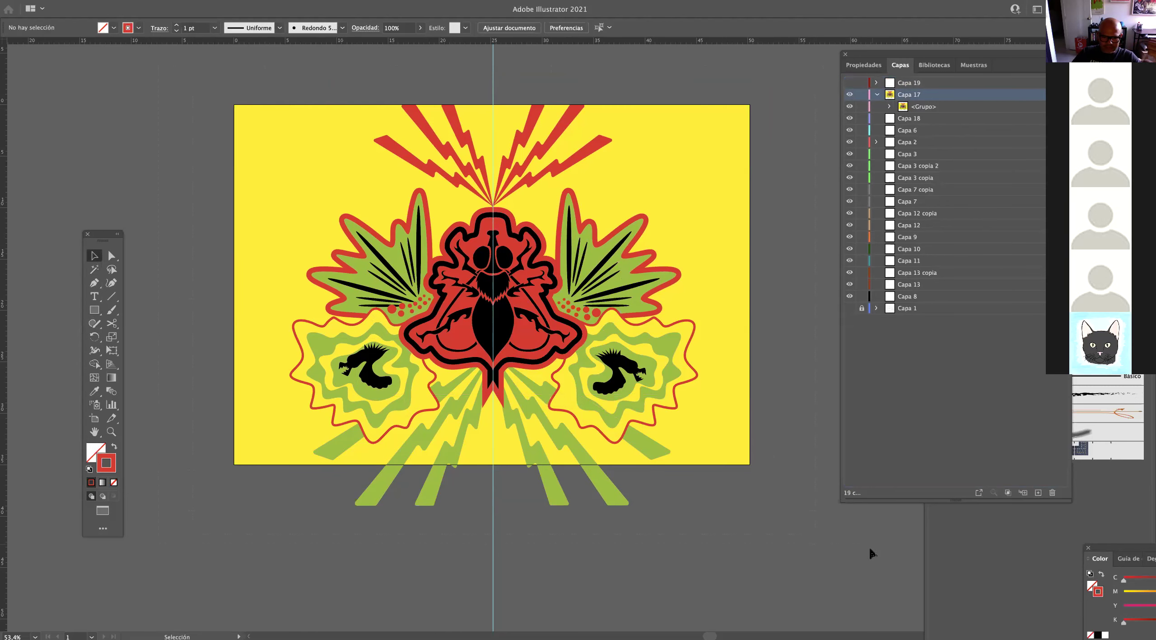
Check what Capa 17 contains by selecting everything visible, collapsing the layer and toggling its visibility off and on.
key(super+a)
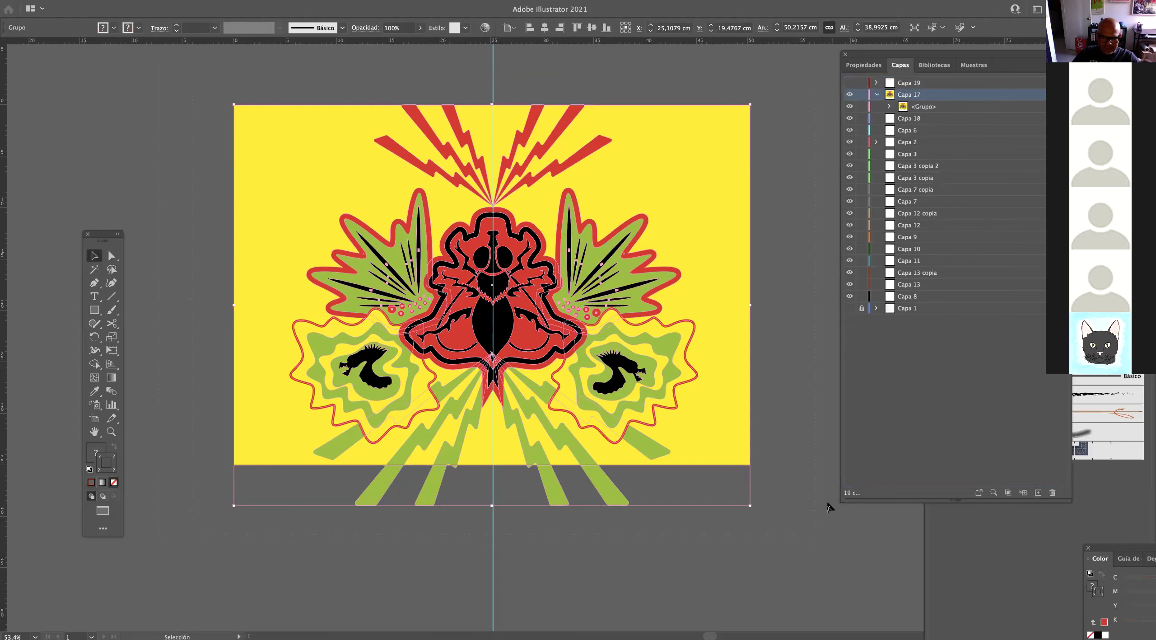
click(877, 95)
click(850, 95)
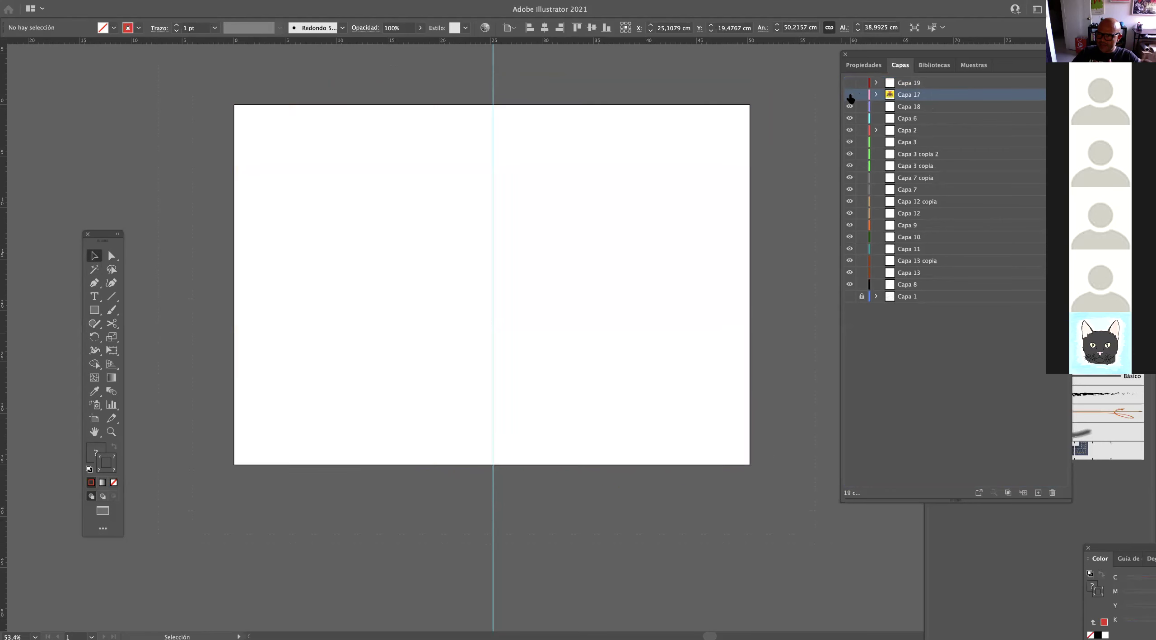
click(850, 95)
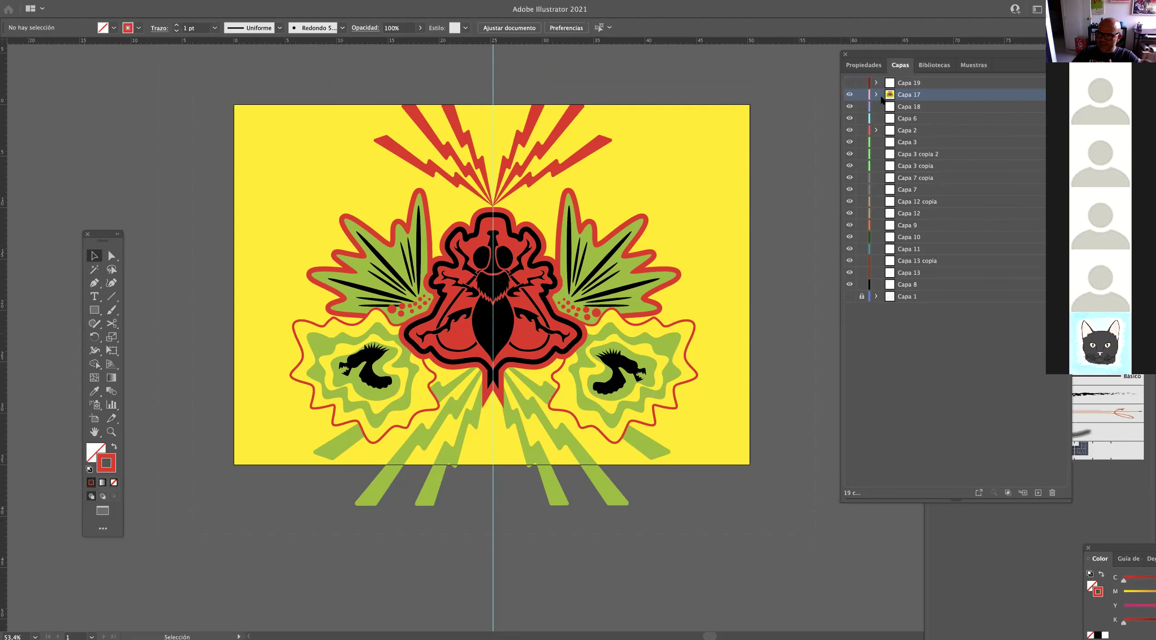
Show Capa 19 again, select its outline rectangle to check its size, and clear the selection.
click(856, 94)
drag(719, 77, 642, 120)
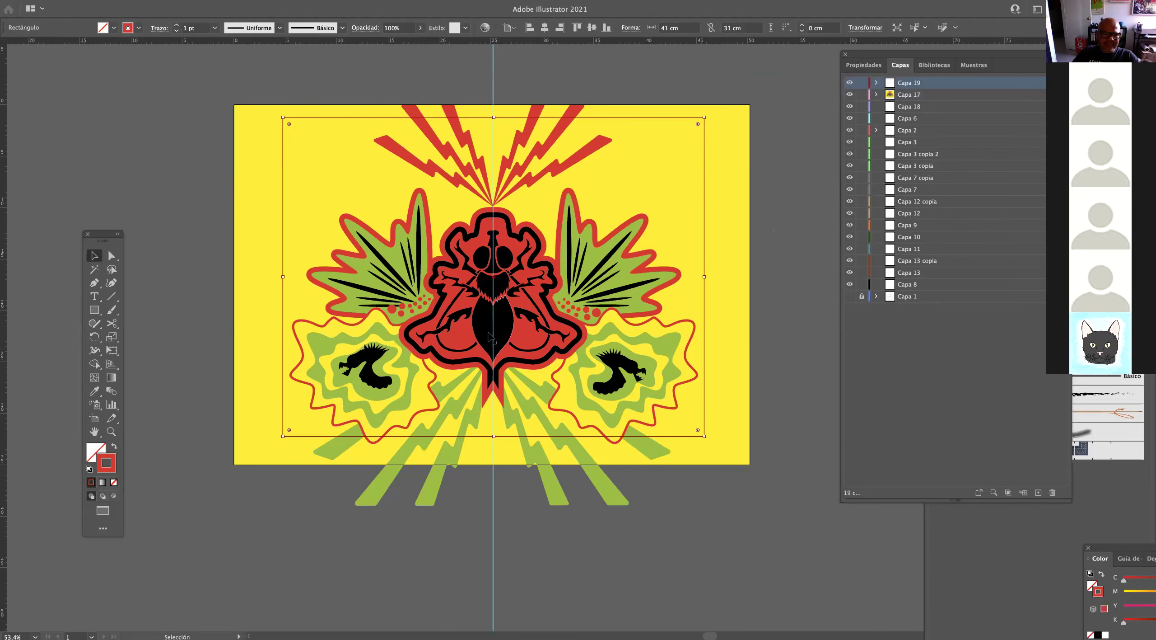
drag(177, 88, 250, 172)
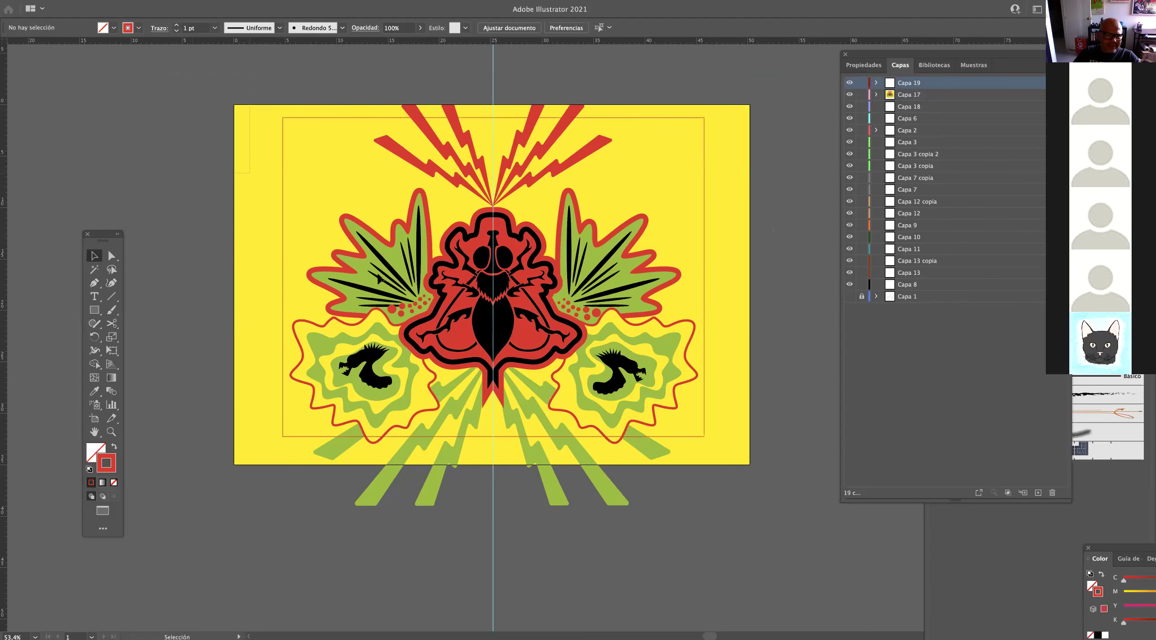
Try a clipping mask on all the artwork using the outline rectangle, and undo it.
key(ctrl+a)
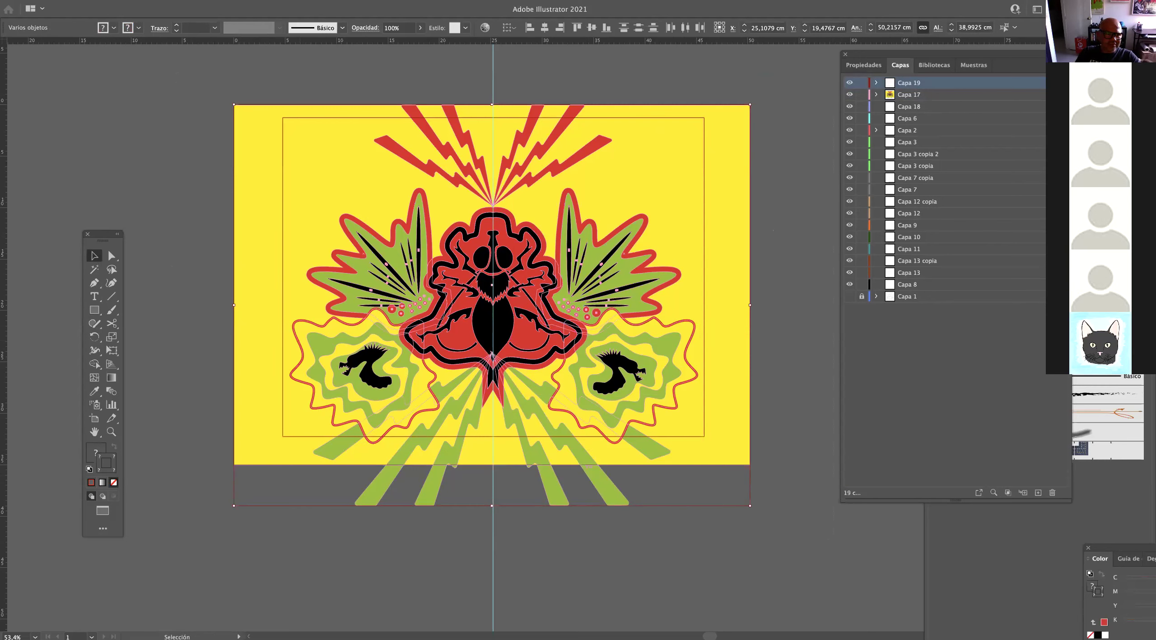
click(136, 2)
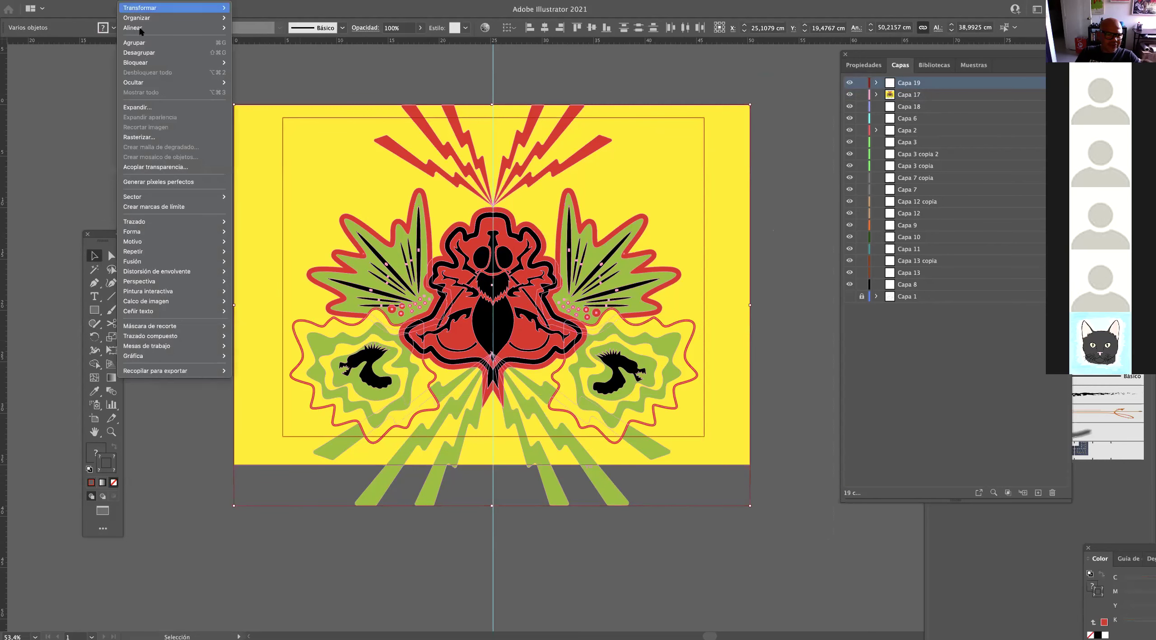
mouse_move(149, 226)
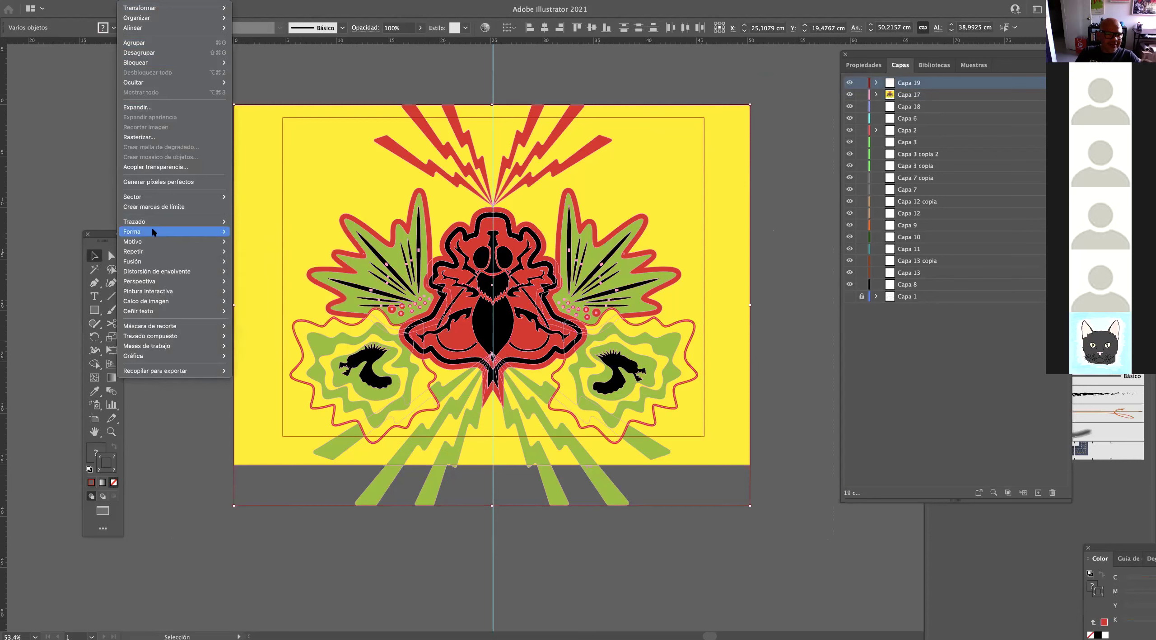
mouse_move(179, 326)
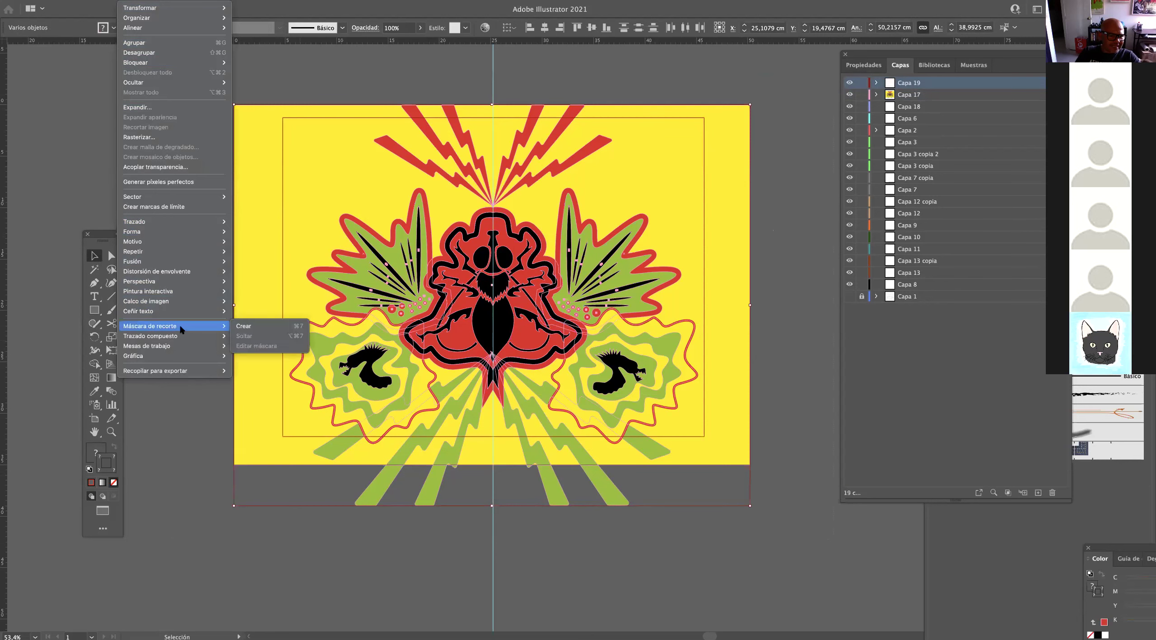
click(247, 325)
click(204, 287)
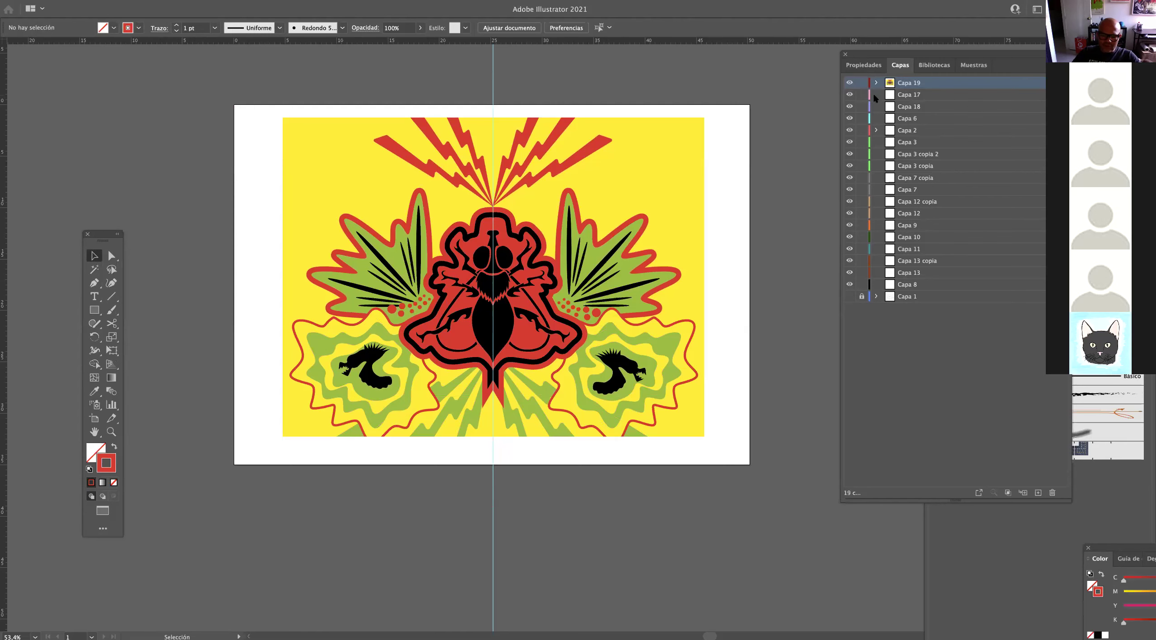
key(super+z)
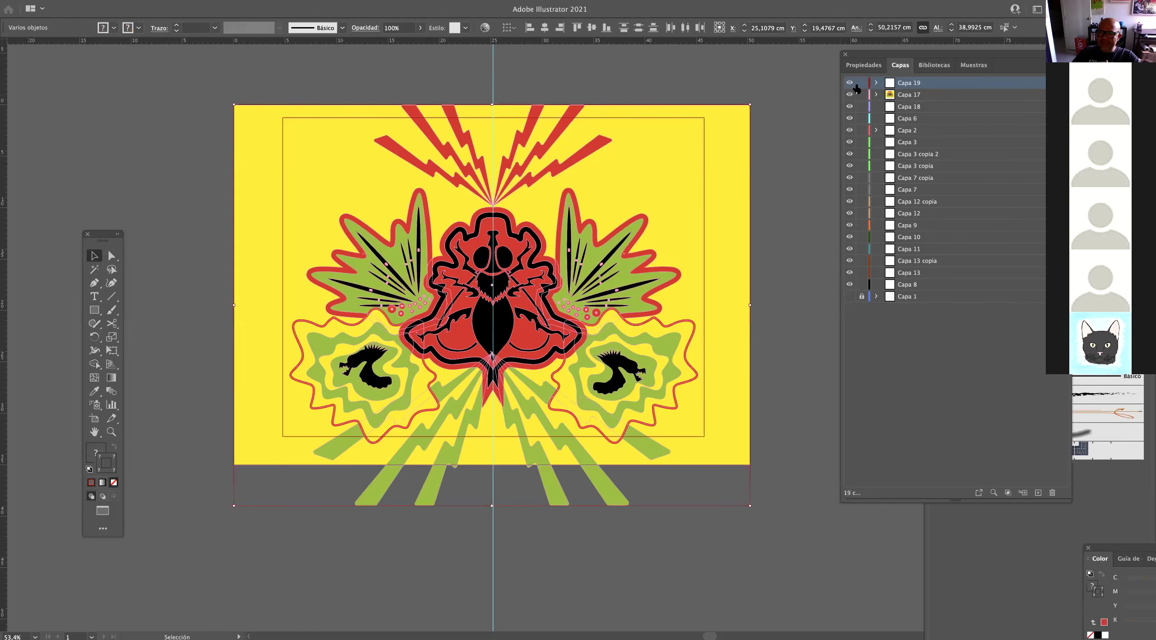
Toggle the visibility of Capa 19 to compare the artwork with and without the outline rectangle, leaving the layer shown.
key(ctrl+g)
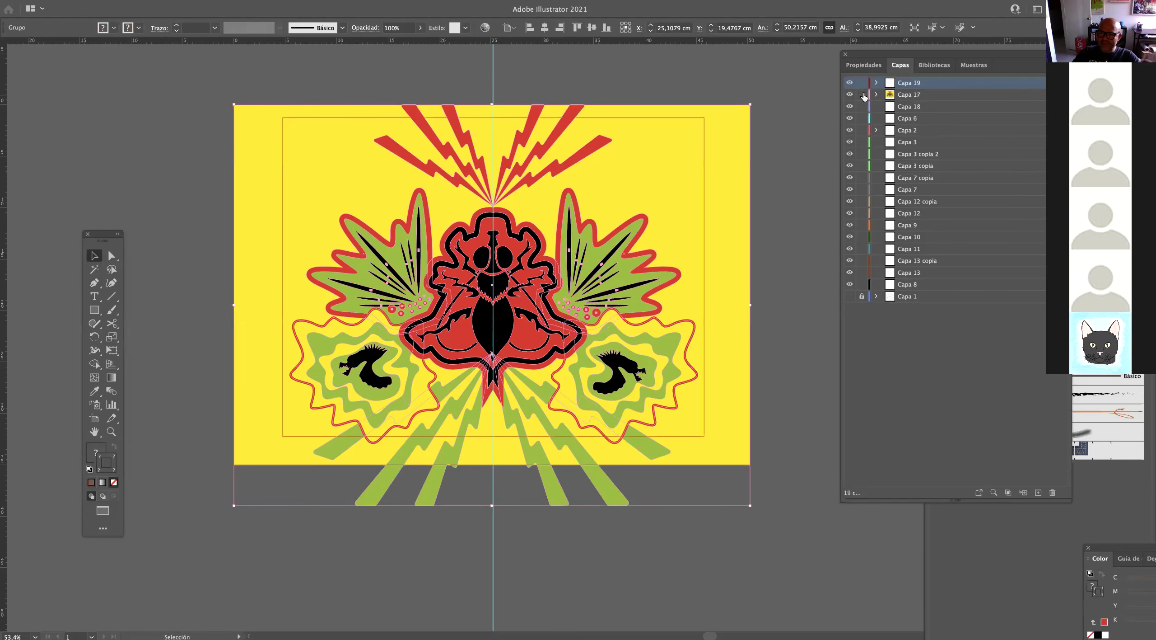
click(850, 82)
click(850, 83)
click(850, 82)
click(850, 83)
click(850, 83)
click(850, 82)
Select the grouped artwork together with the outline rectangle, crop it with a clipping mask, and clear the selection.
key(ctrl+shift+g)
click(131, 1)
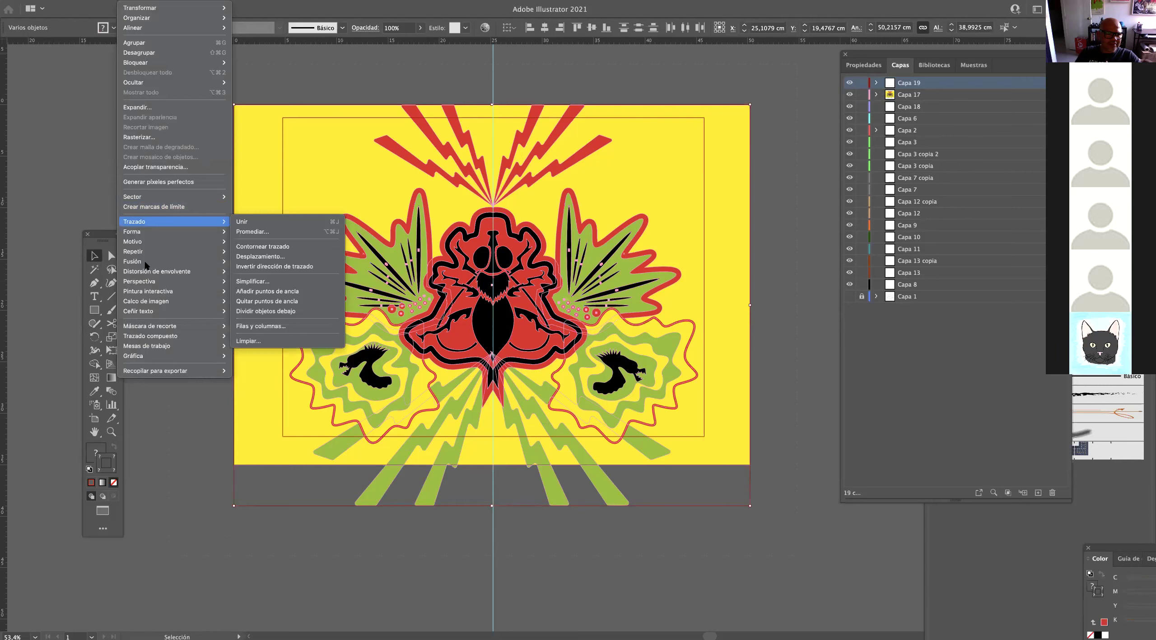
mouse_move(155, 325)
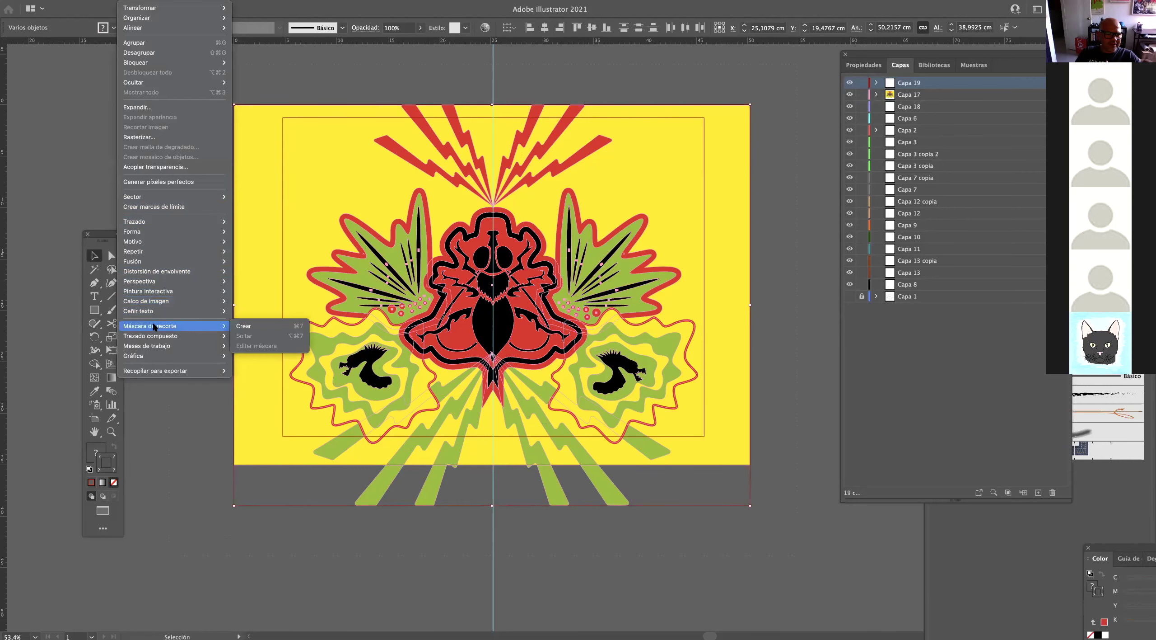
click(251, 326)
click(242, 340)
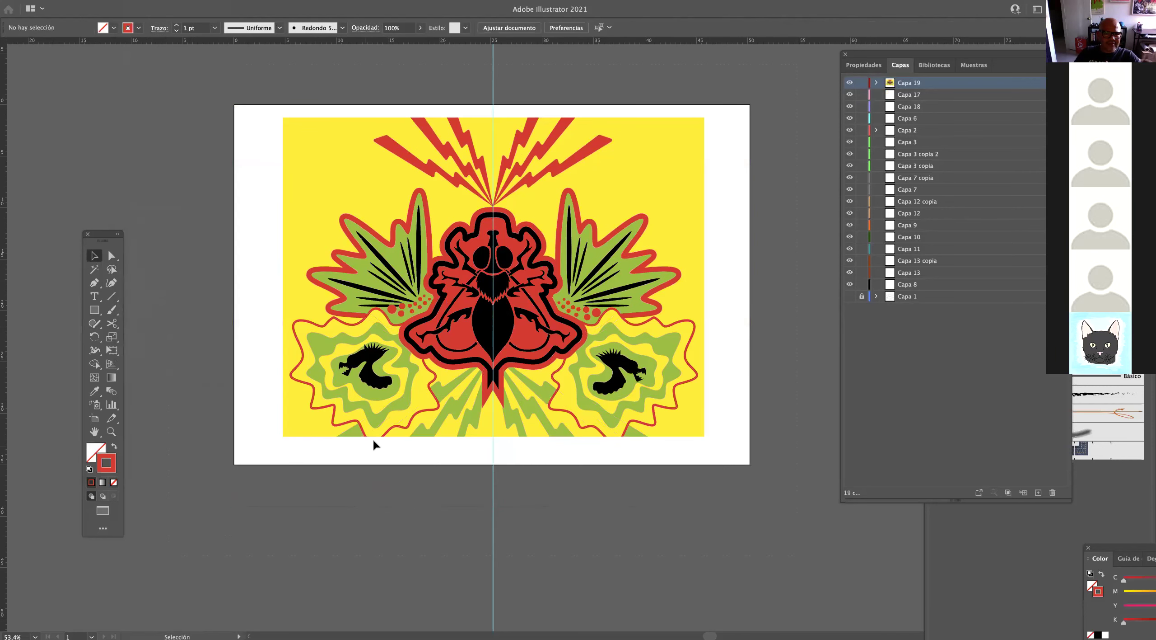